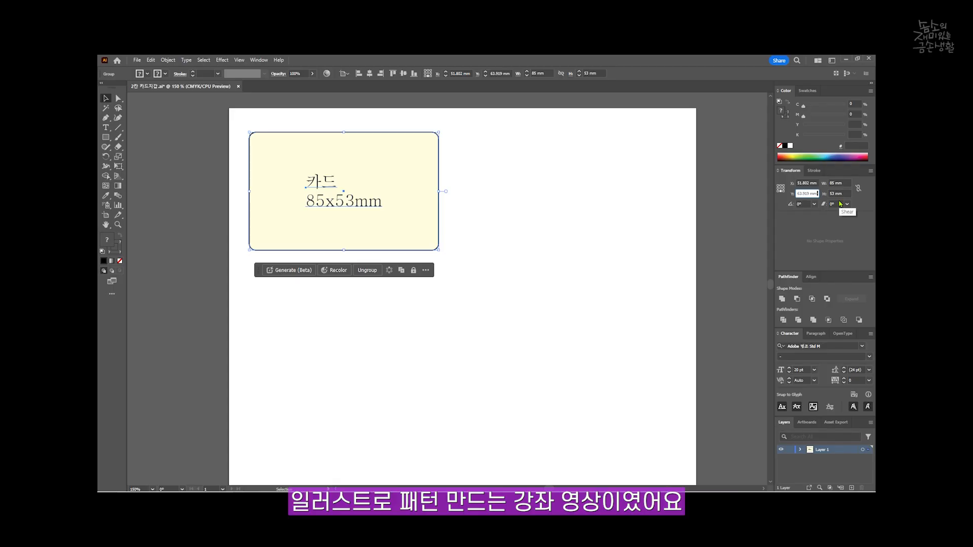
Duplicate the card group with the copy offset +10 mm in Y.
type("+10")
key("alt+Return")
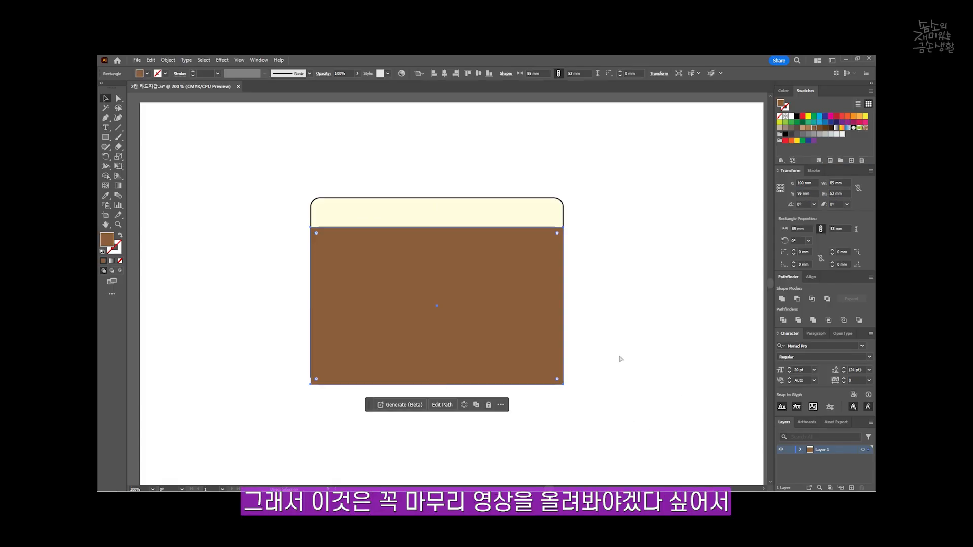
Examine in outline view how the brown rectangle's lower corner meets the rounded card corner beneath it.
left_click(621, 358)
scroll(574, 404, "up", 4)
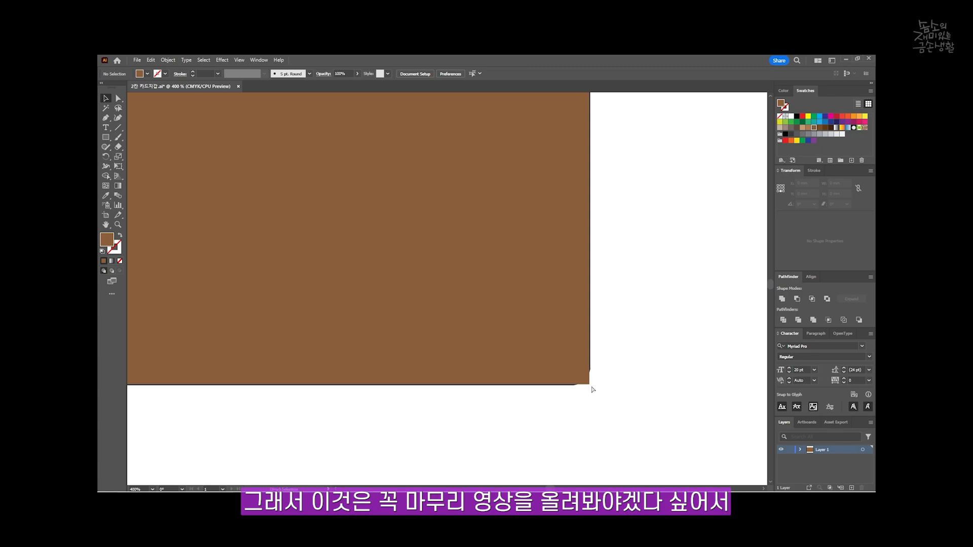
key("ctrl+y")
scroll(583, 393, "up", 10)
scroll(258, 444, "down", 4)
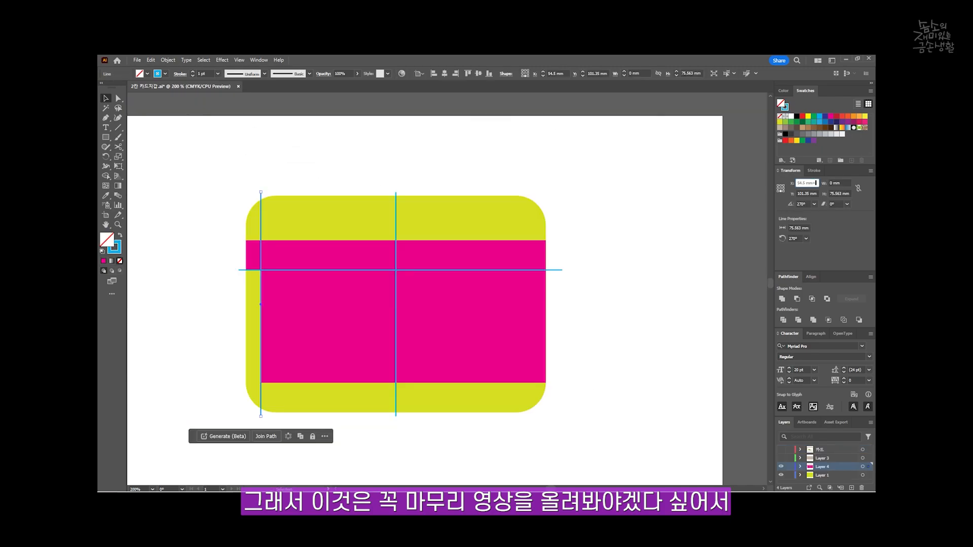
Shift the left vertical guide line 15 mm inward and move the pink shape's lower-left anchor point onto it.
type("15")
key("Return")
key("a")
left_click(262, 382)
left_click(262, 386)
left_click_drag(262, 384, 305, 383)
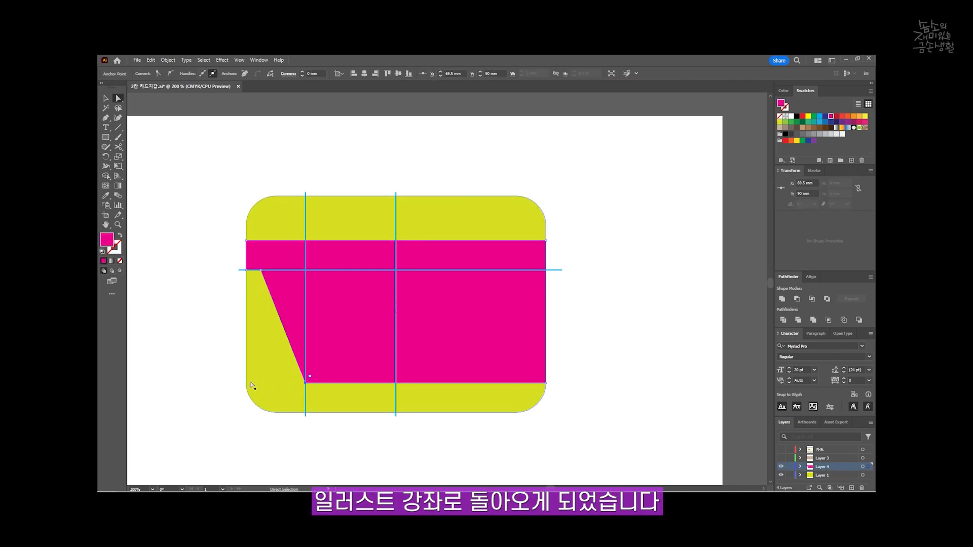
key("v")
left_click(201, 340)
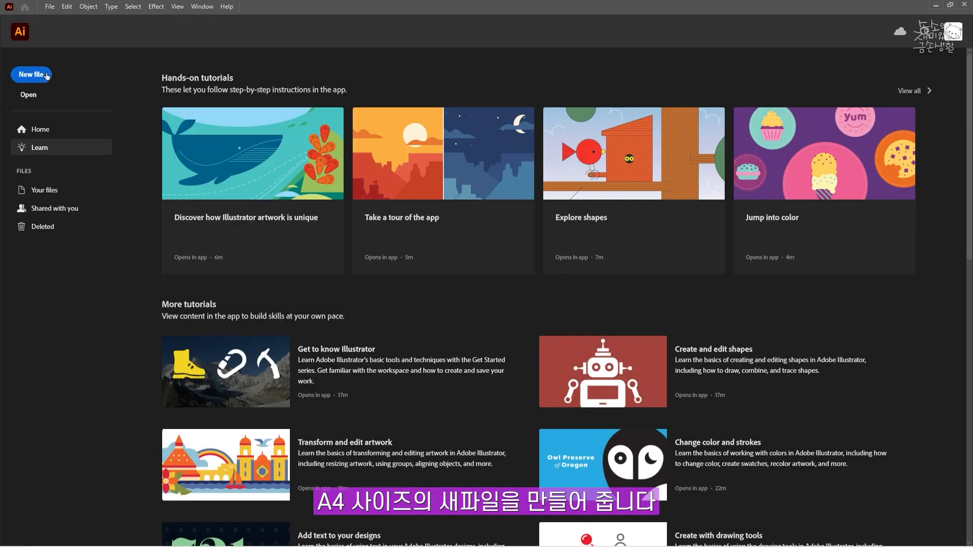
Create a new print document from the A4 preset, 210 x 297 mm.
left_click(46, 76)
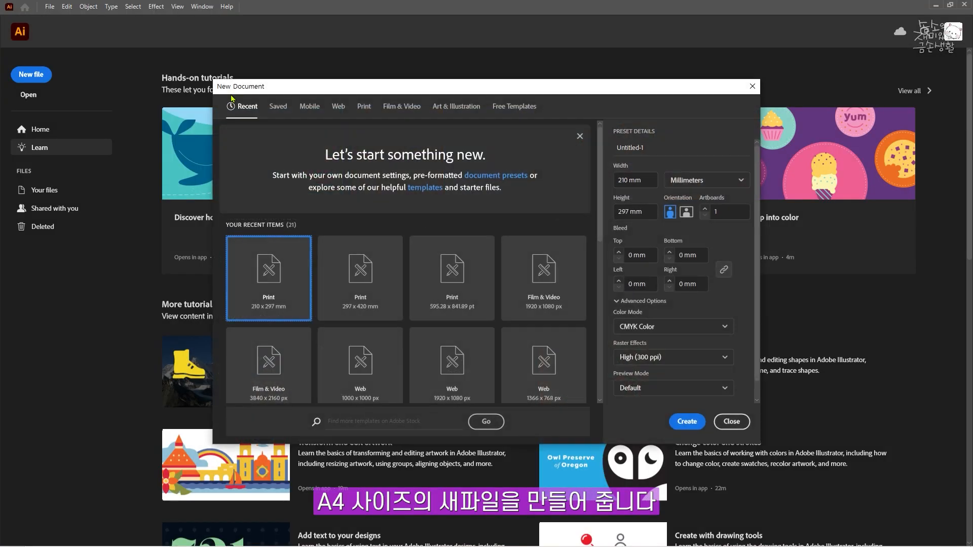
left_click(369, 106)
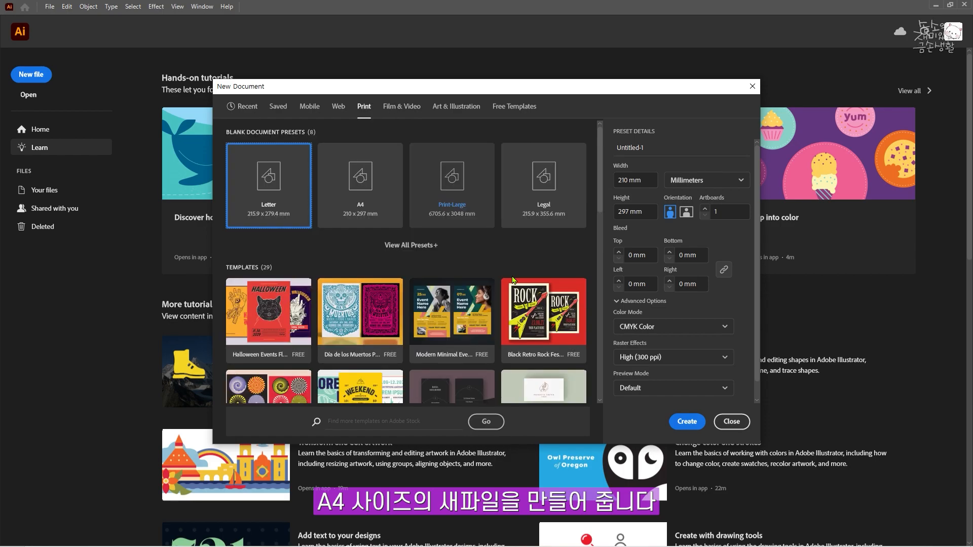
left_click(377, 221)
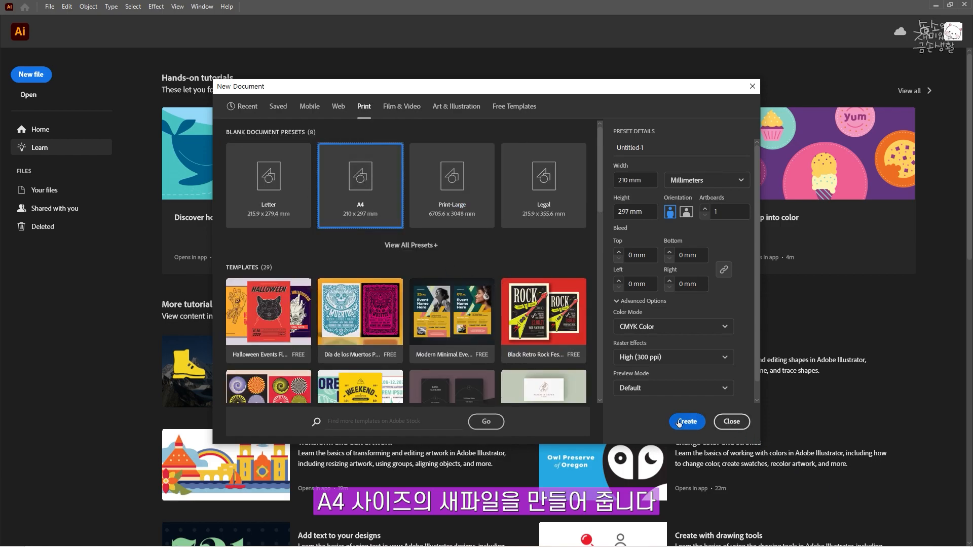
left_click(680, 422)
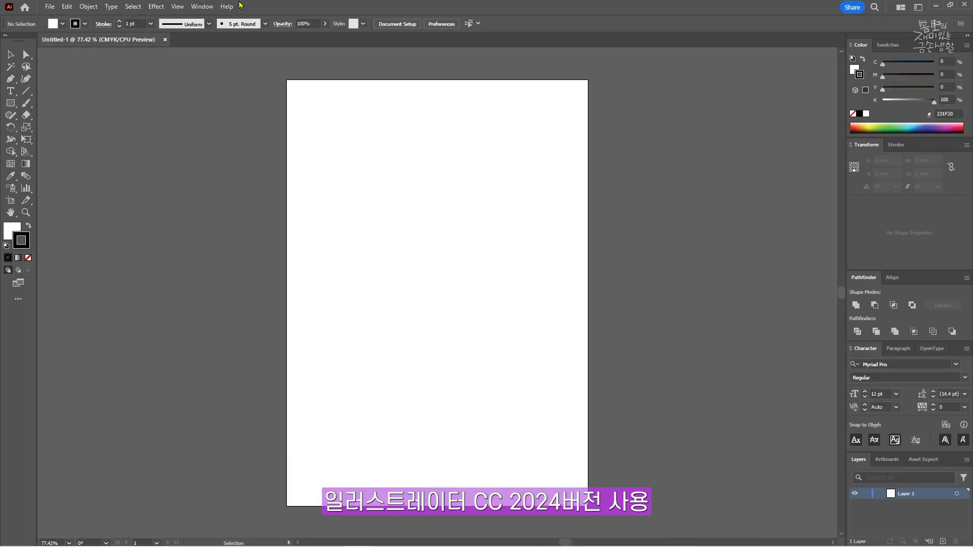
left_click(231, 9)
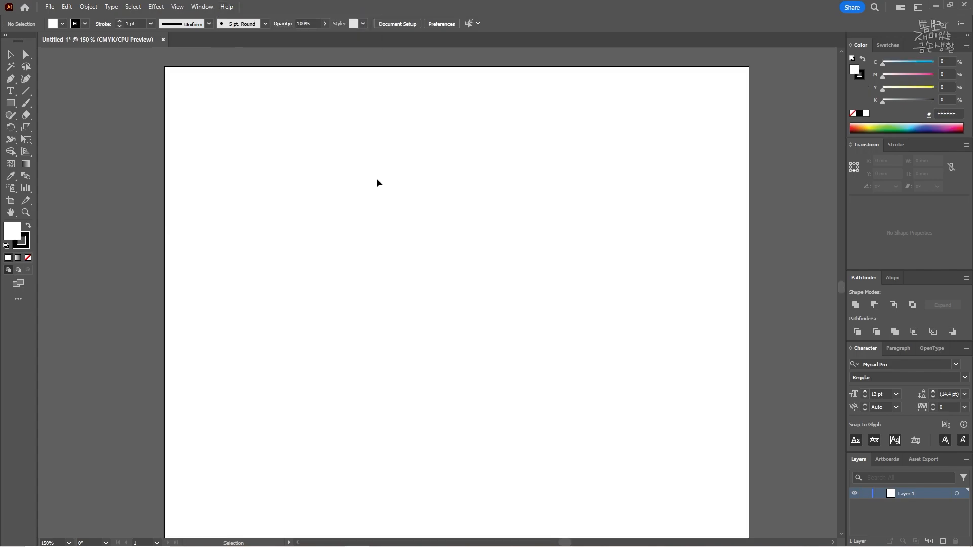
Save the document as an Illustrator file named "2칸 카드지갑".
key("ctrl+s")
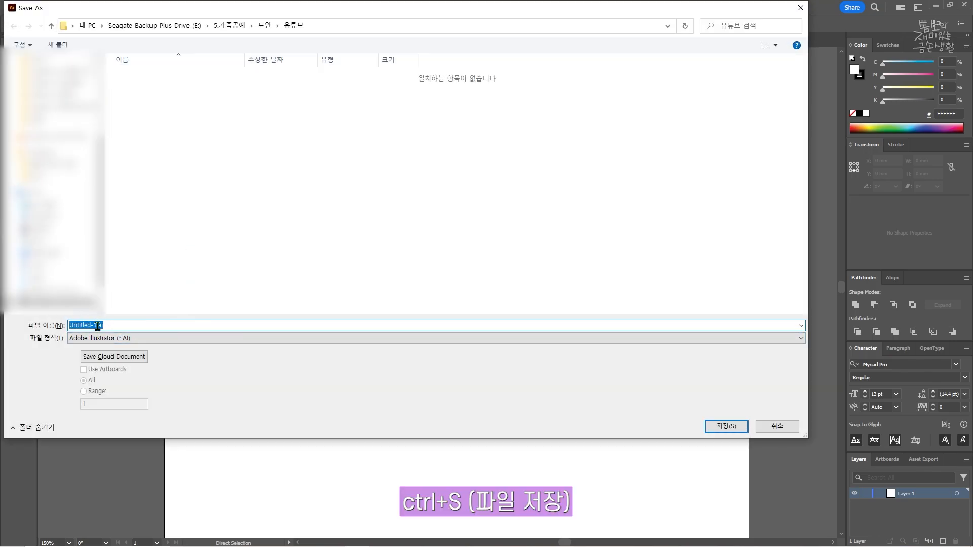
type("2칸 ")
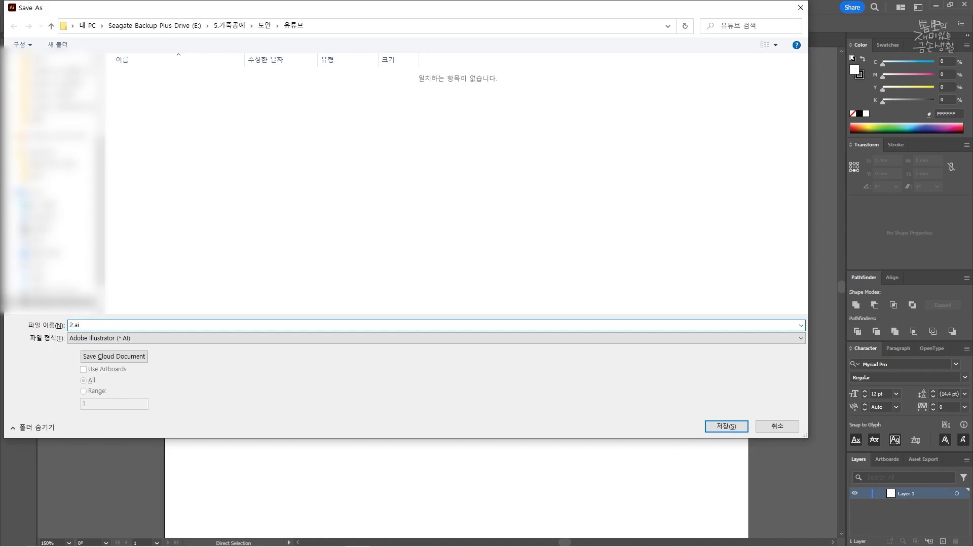
type("카드지갑")
key("Return")
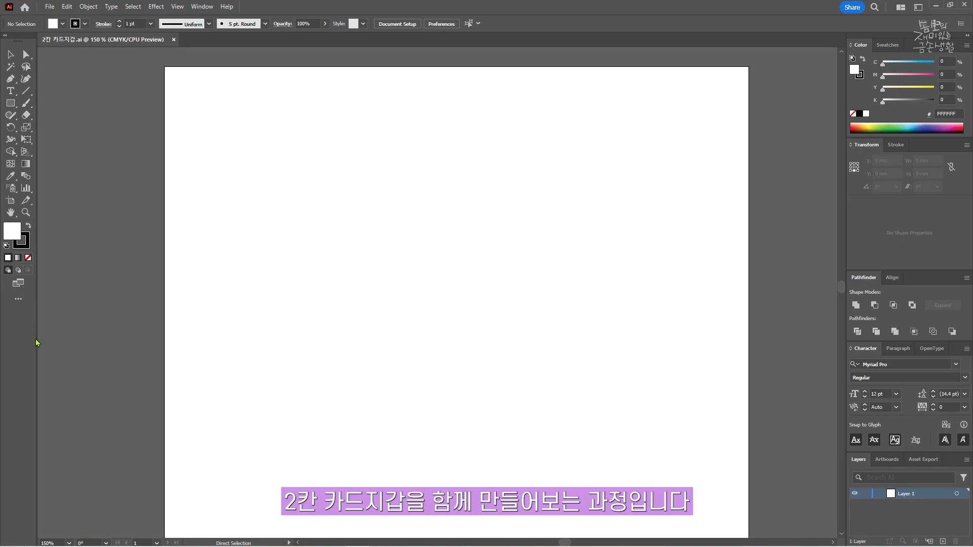
Create an 85 x 53 mm rectangle in the upper part of the artboard as the card outline.
key("v")
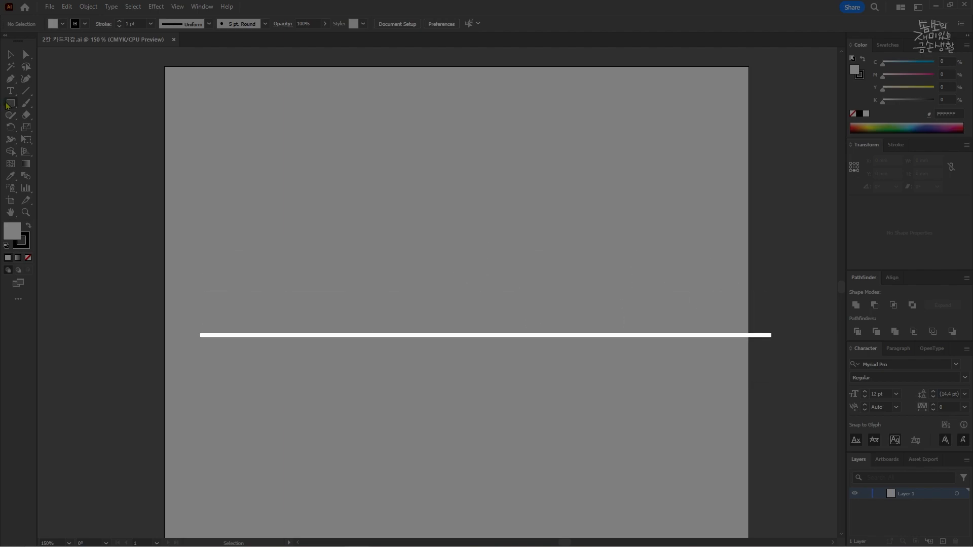
key("m")
left_click(276, 131)
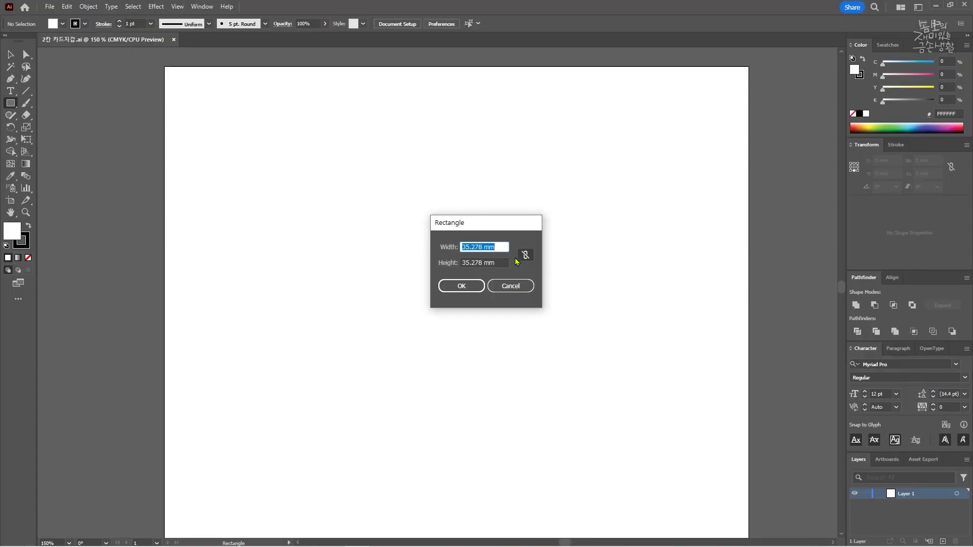
type("85")
key("Tab")
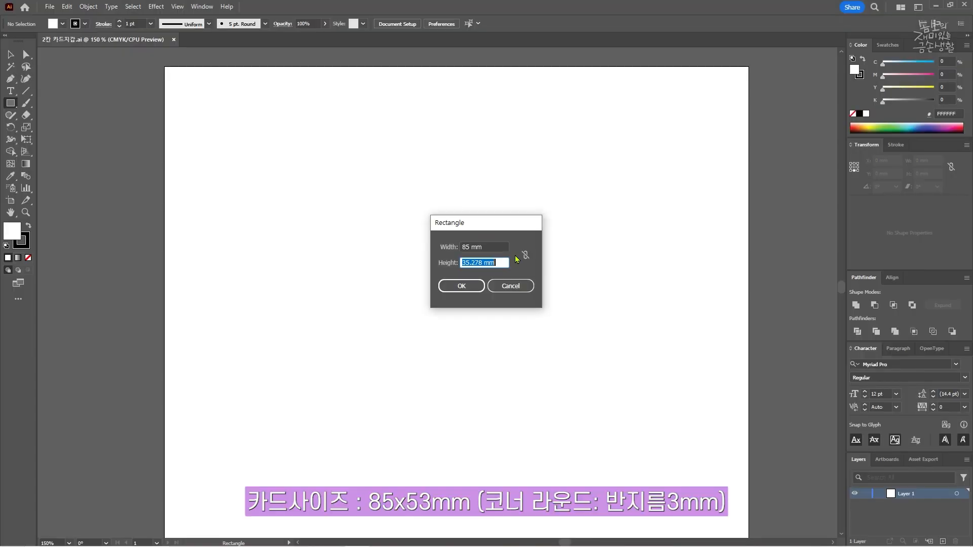
type("53")
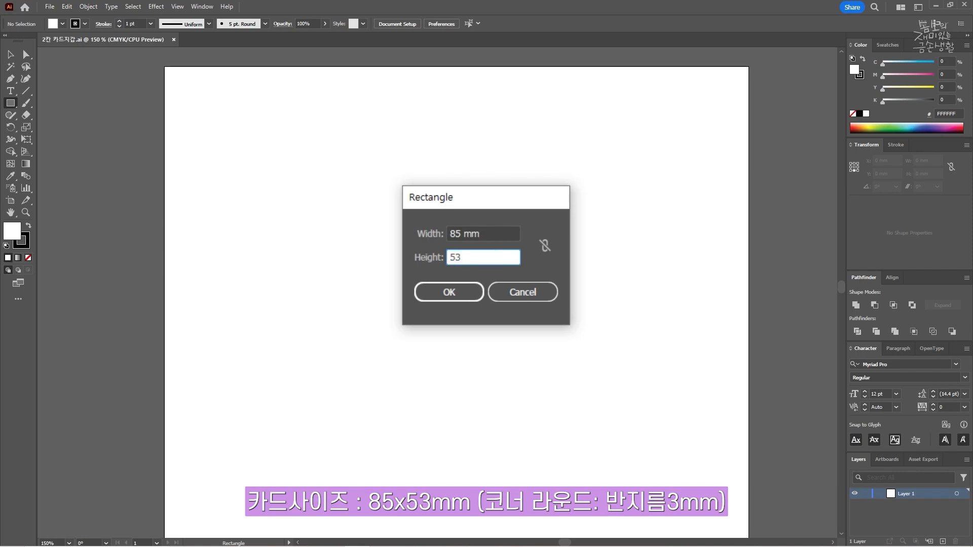
key("Return")
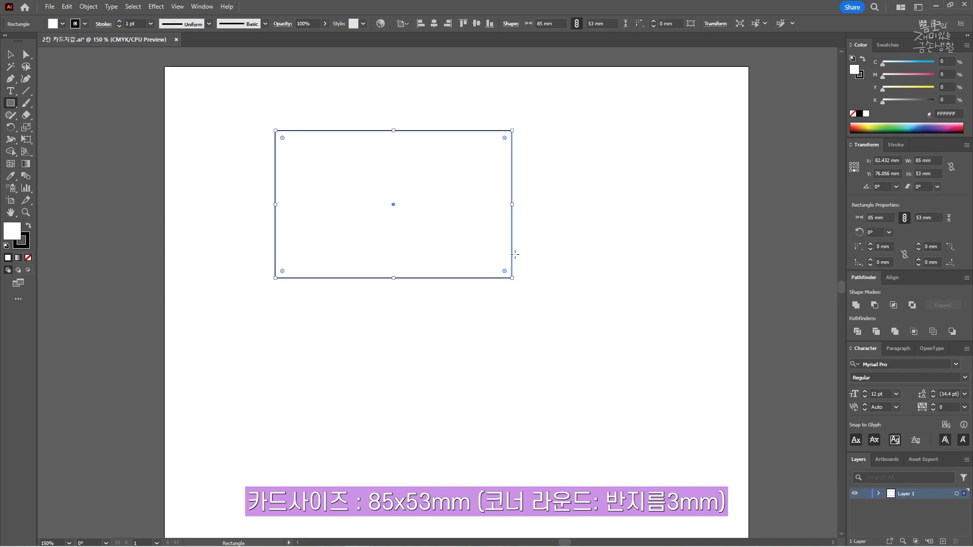
Round all four corners of the card rectangle to a 3 mm radius.
key("v")
mouse_move(505, 272)
left_mouse_down()
mouse_move(471, 244)
mouse_move(505, 262)
left_mouse_up()
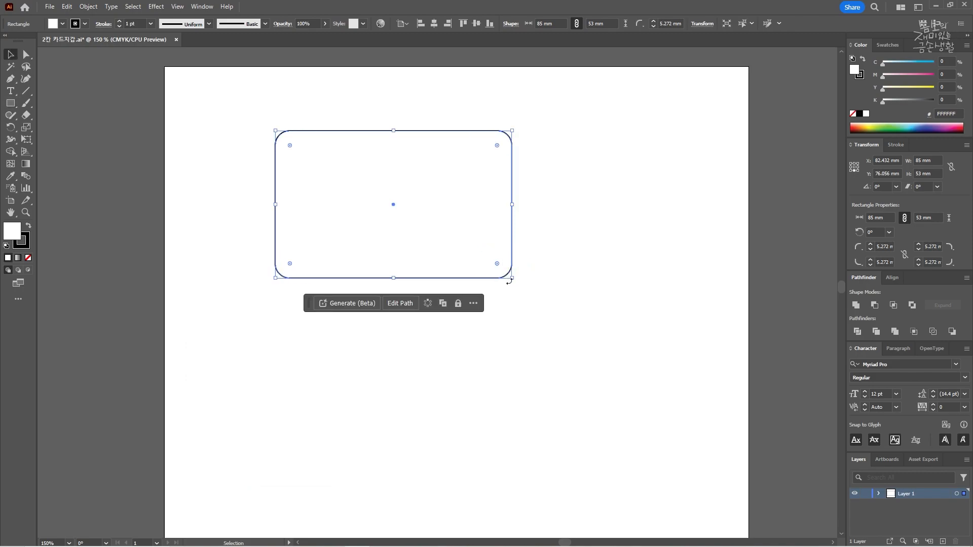
key("ctrl+z")
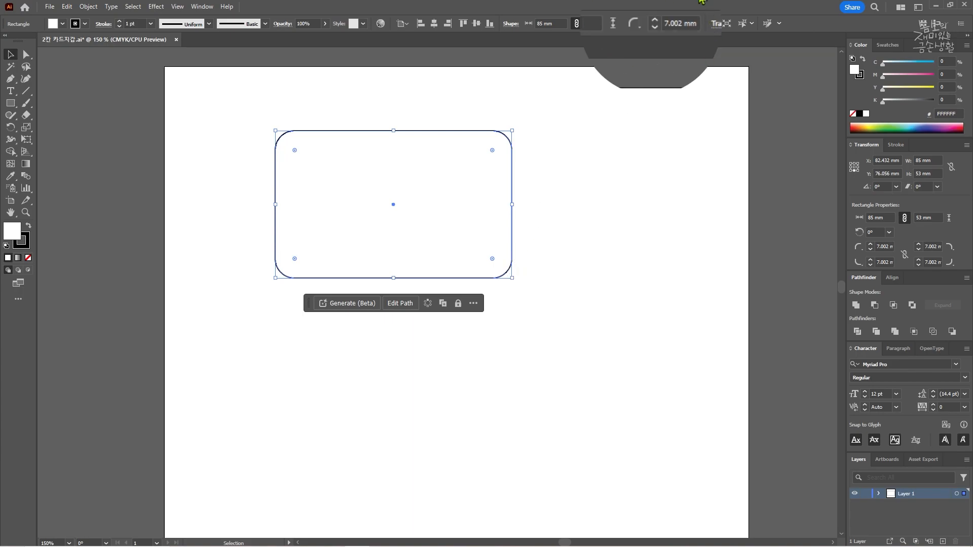
left_click(673, 23)
type("3")
key("Return")
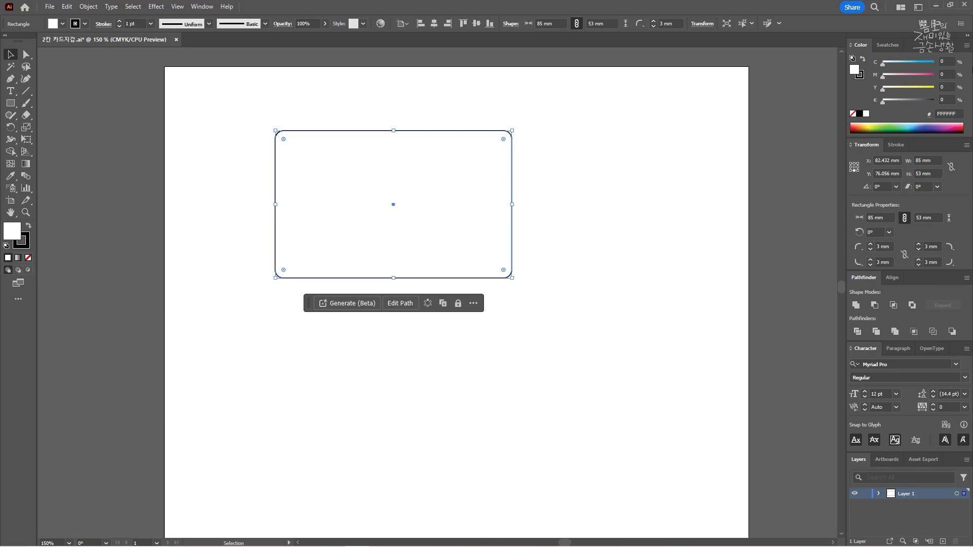
left_click(571, 228)
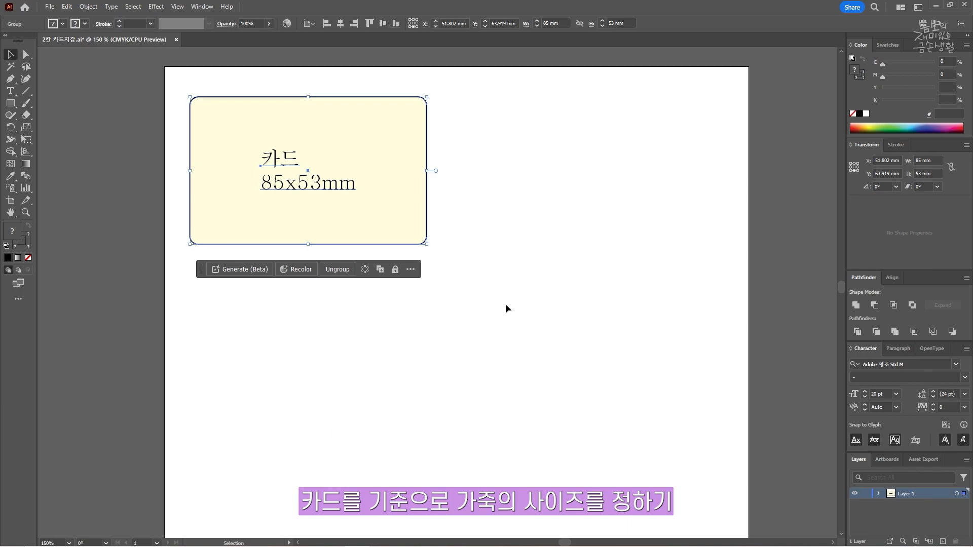
Try pasting a copy of the card group and placing it by hand relative to the other cards.
key("ctrl+v")
left_click_drag(517, 358, 526, 378)
left_click(654, 434)
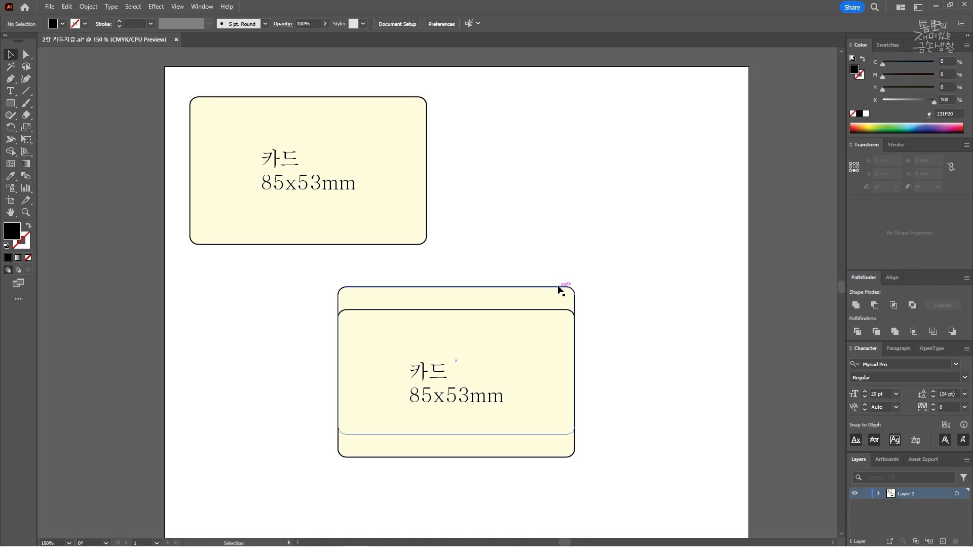
left_click_drag(559, 317, 558, 295)
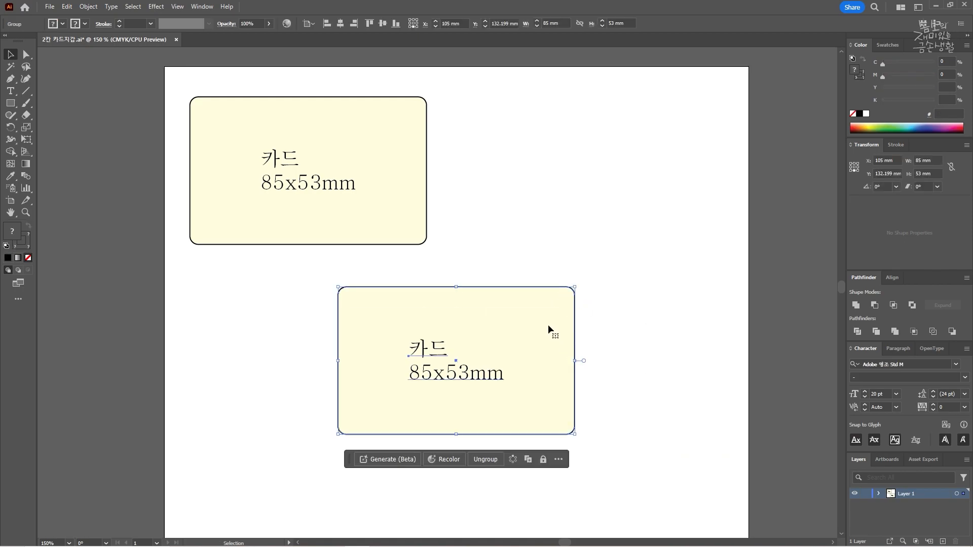
left_click_drag(552, 338, 393, 155)
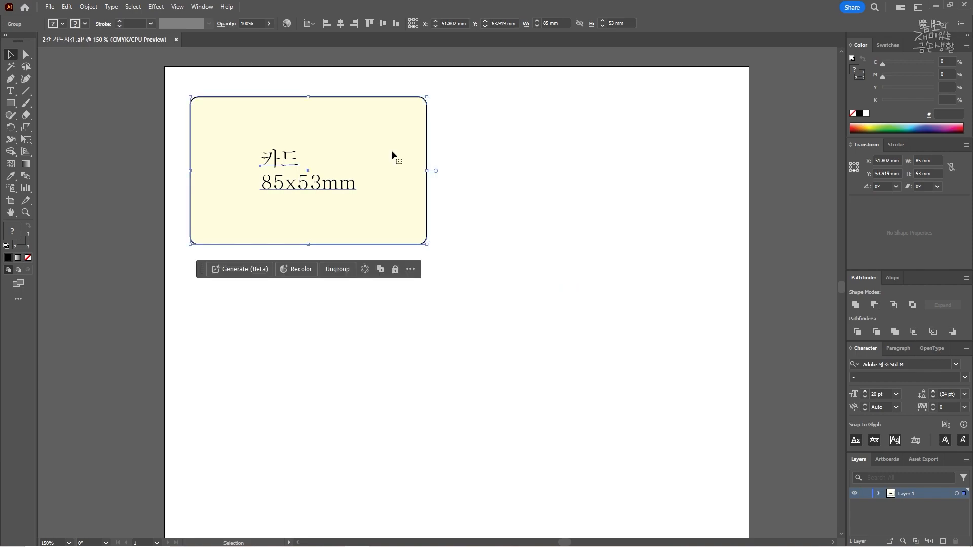
Copy the card group, paste it in place in front, and offset the copy +10 mm in Y.
key("ctrl+c")
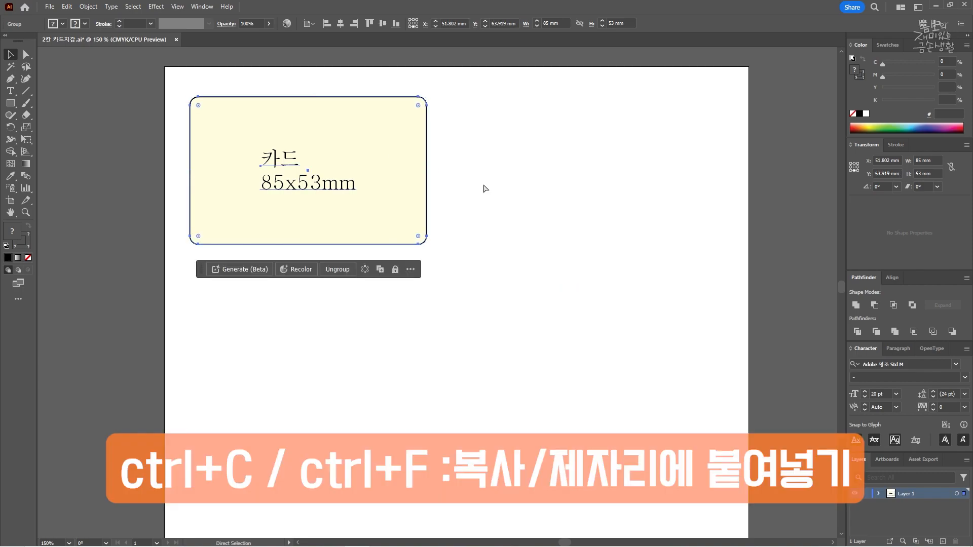
key("ctrl+f")
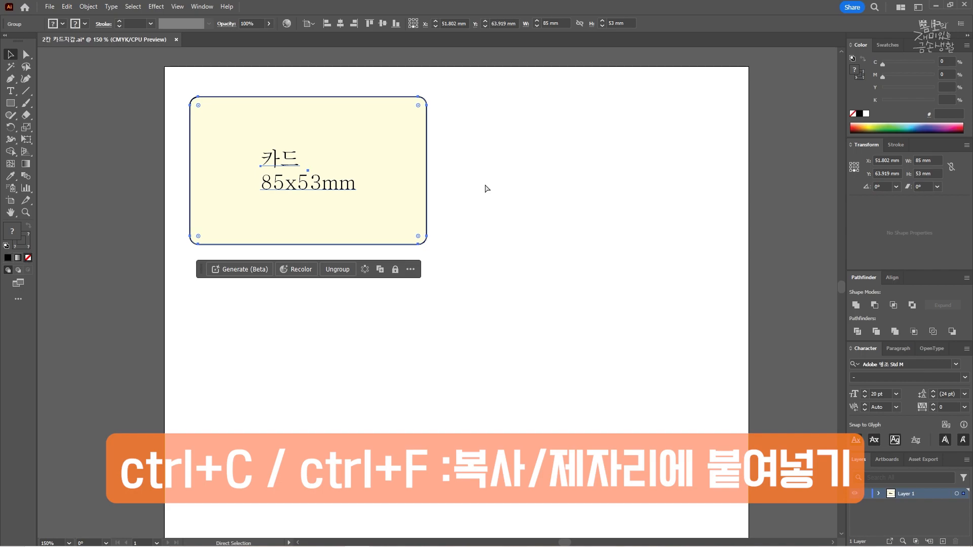
left_click_drag(358, 143, 491, 220)
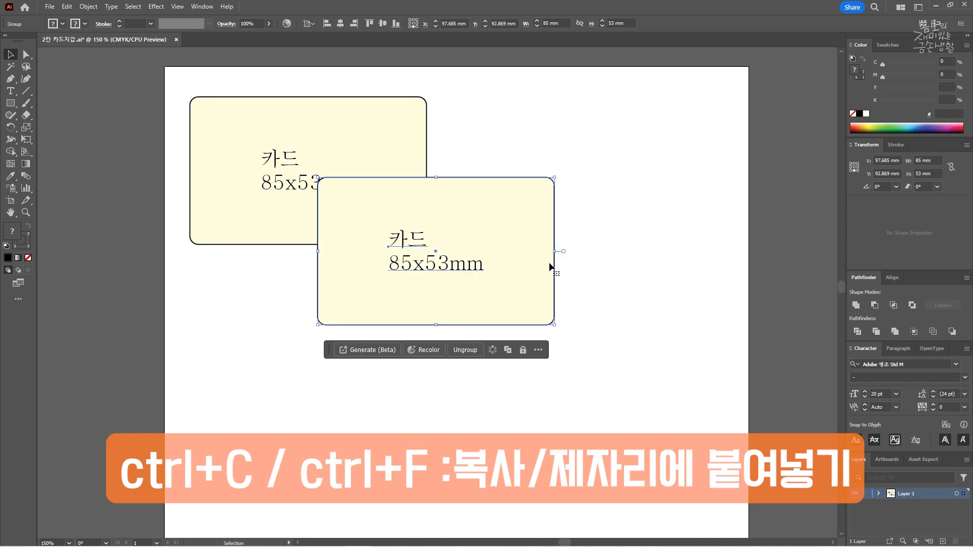
key("ctrl+z")
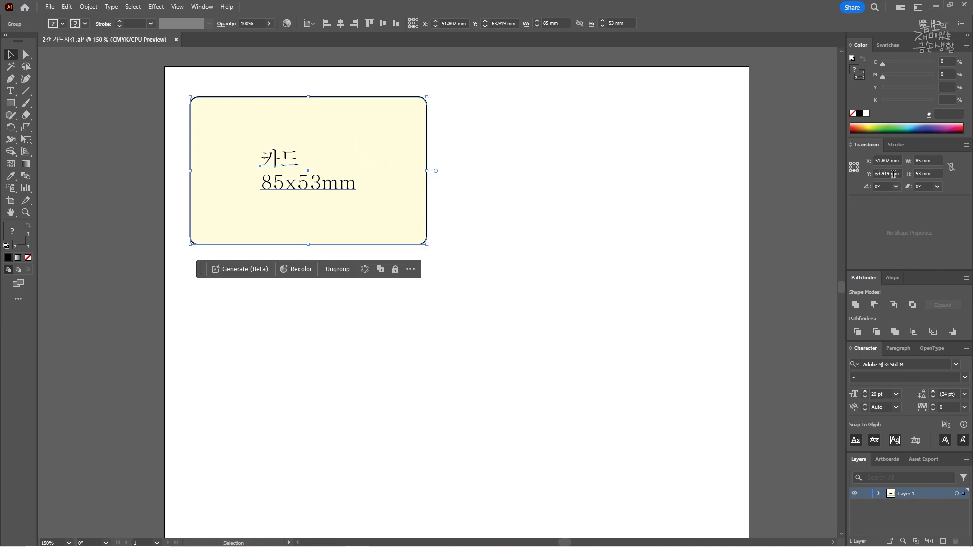
left_click(900, 173)
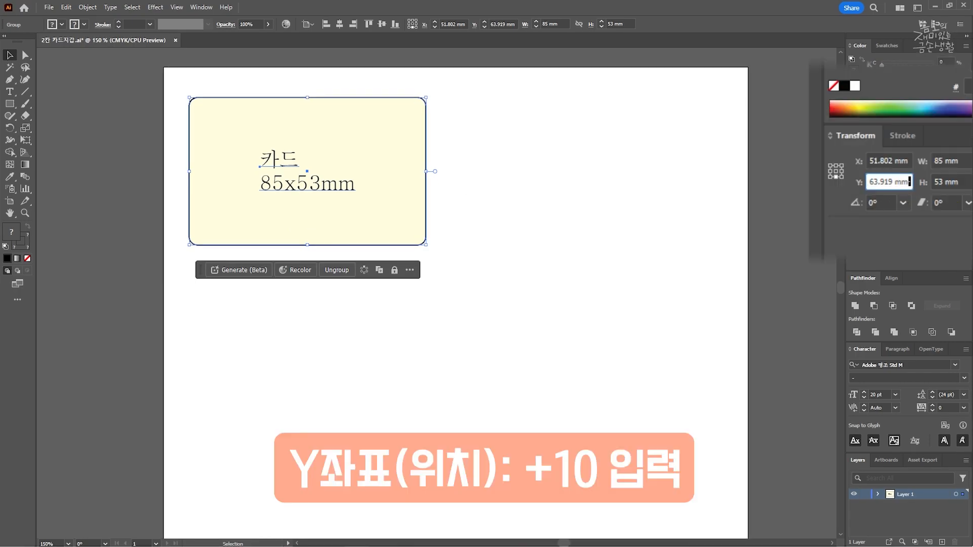
type("+10")
key("Return")
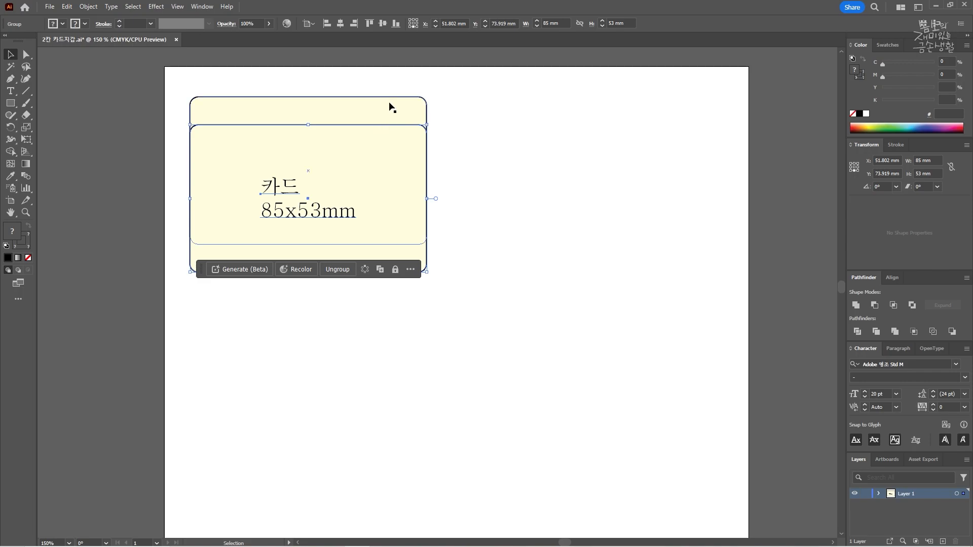
Select the two overlapping cards and reposition them together in the upper middle of the artboard.
left_click_drag(588, 282, 243, 121)
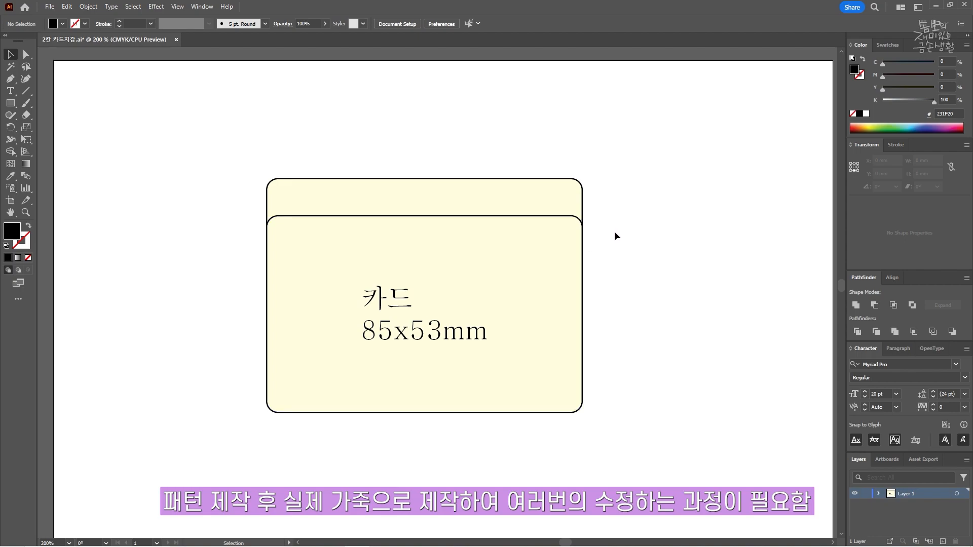
left_click(269, 236)
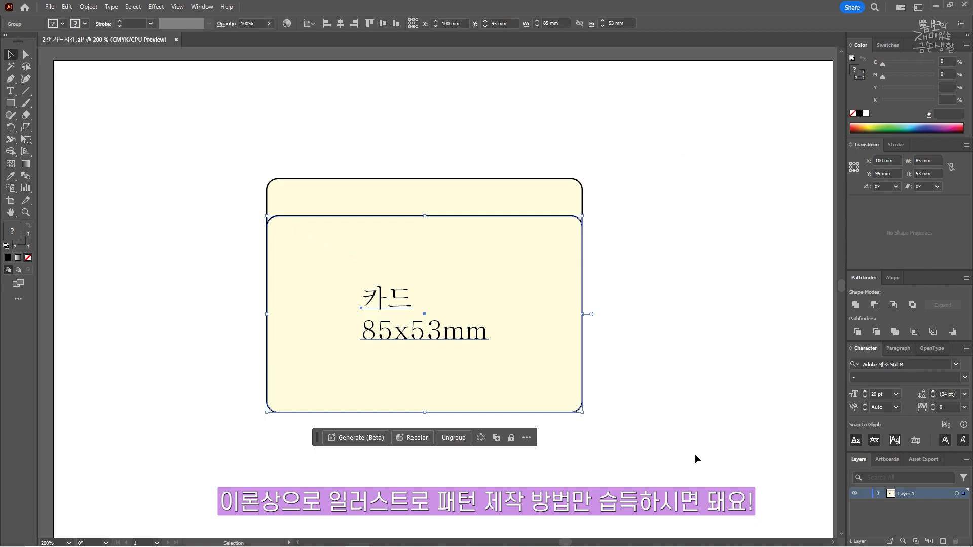
left_click(597, 243)
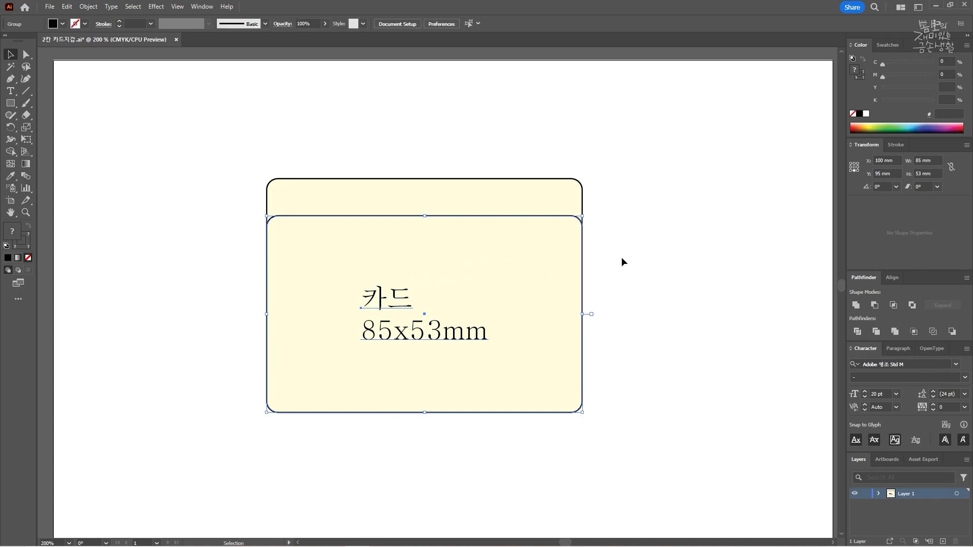
Create an 85 x 53 mm rectangle and place it exactly over the front card.
key("m")
left_click(488, 258)
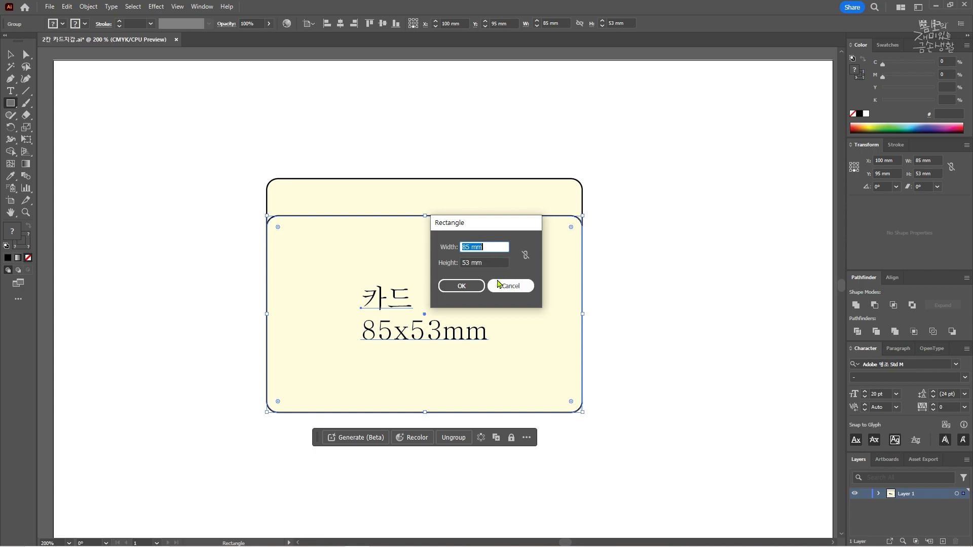
left_click(461, 286)
key("v")
left_click_drag(563, 328, 345, 283)
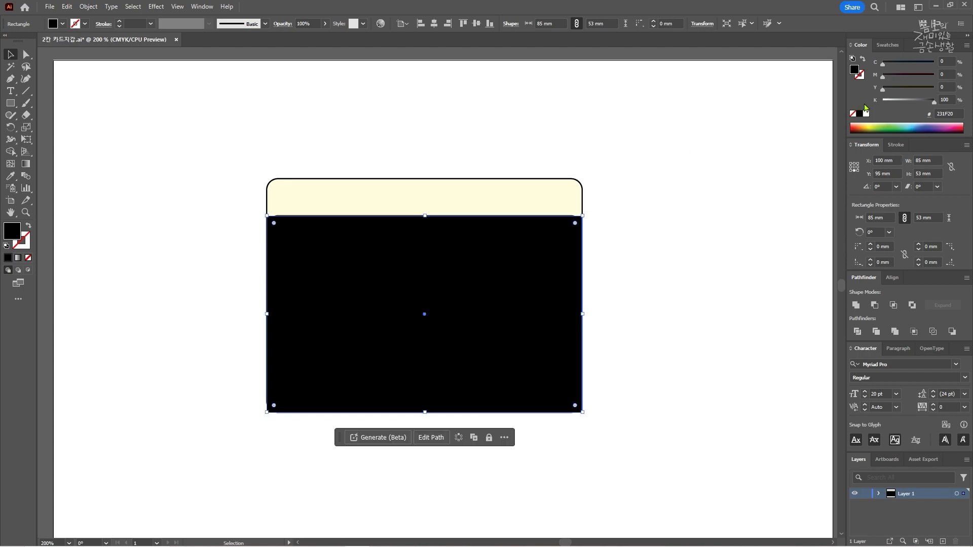
Fill the new rectangle with a brown swatch as the leather colour.
left_click(880, 126)
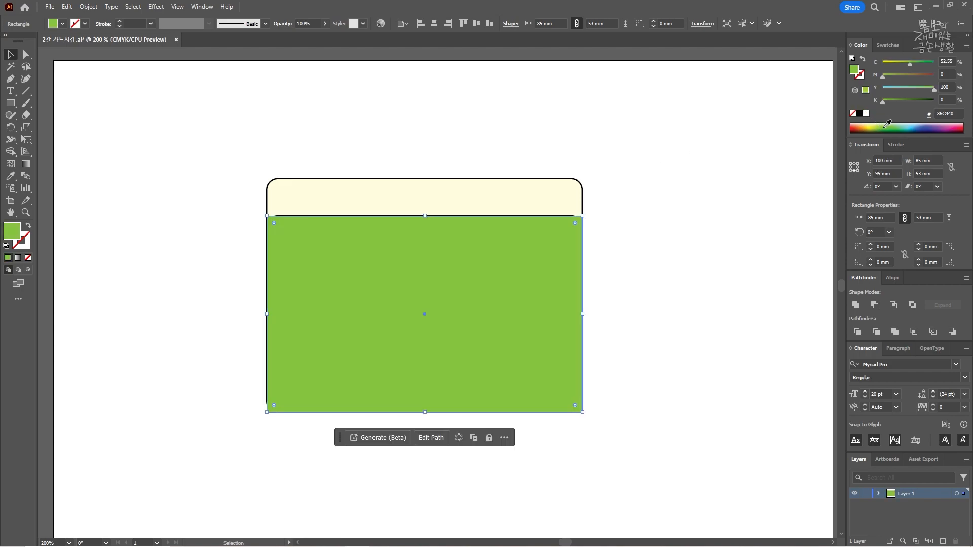
left_click(885, 45)
left_click(897, 92)
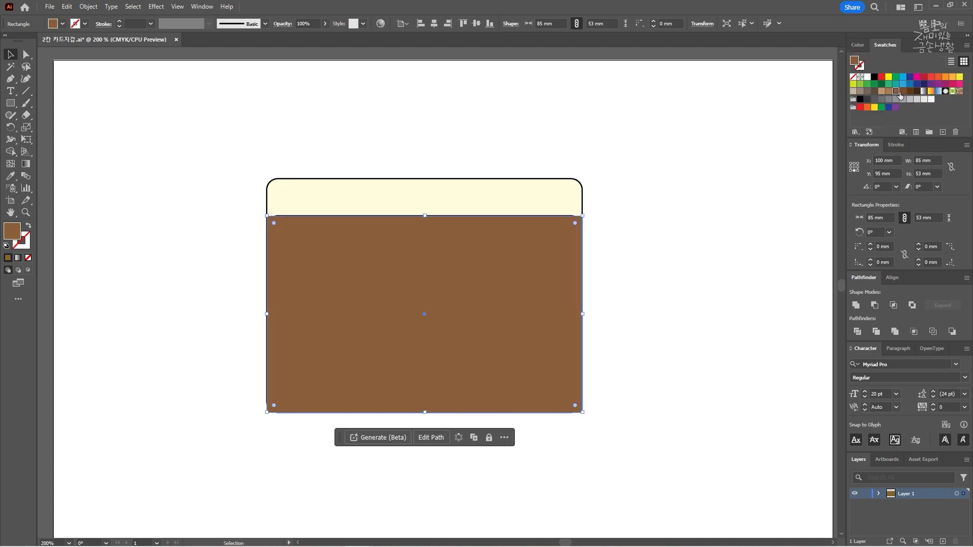
left_click(650, 384)
Examine in outline view how the brown rectangle's edges line up with the front card's edges and rounded corners.
scroll(567, 421, "up", 2)
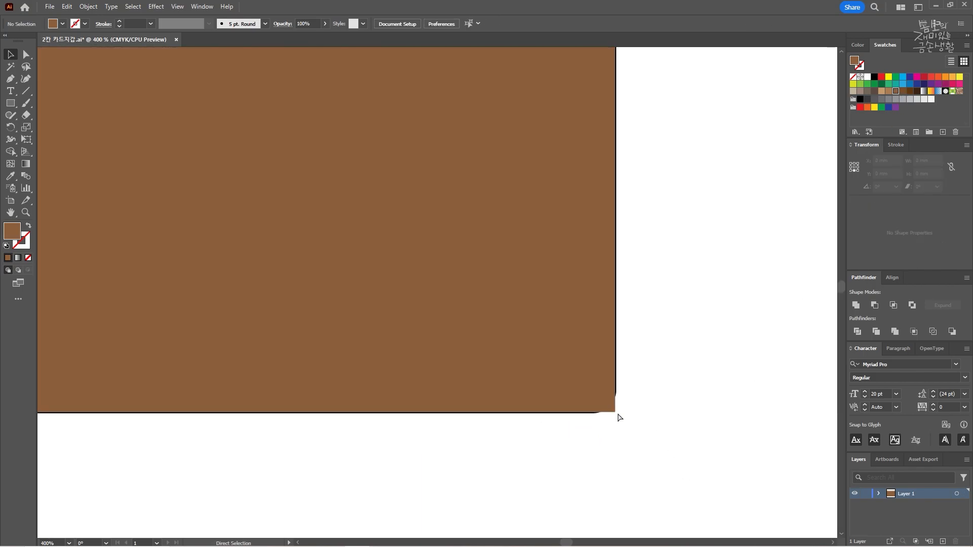
key("ctrl+y")
scroll(601, 421, "up", 10)
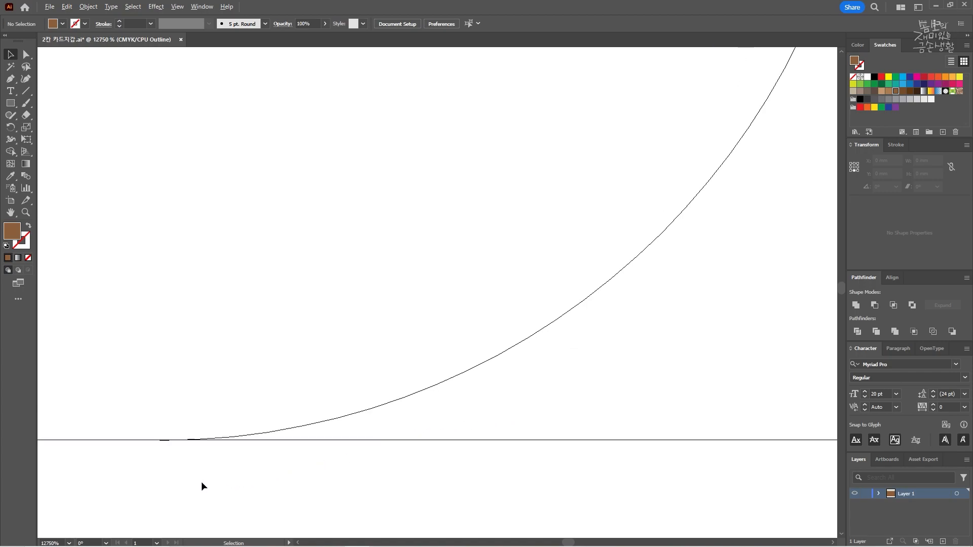
scroll(304, 472, "down", 5)
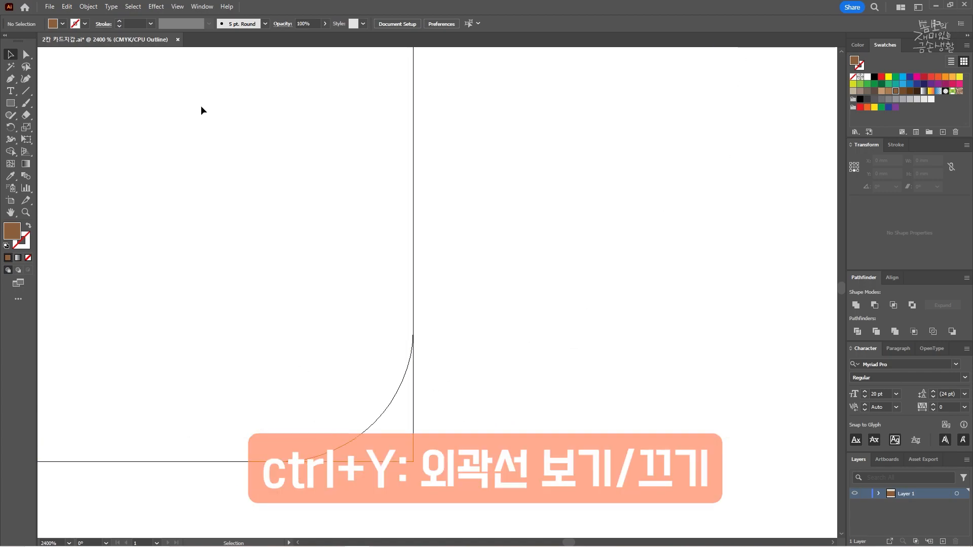
key("space")
left_click_drag(320, 396, 570, 331)
left_click_drag(277, 391, 511, 344)
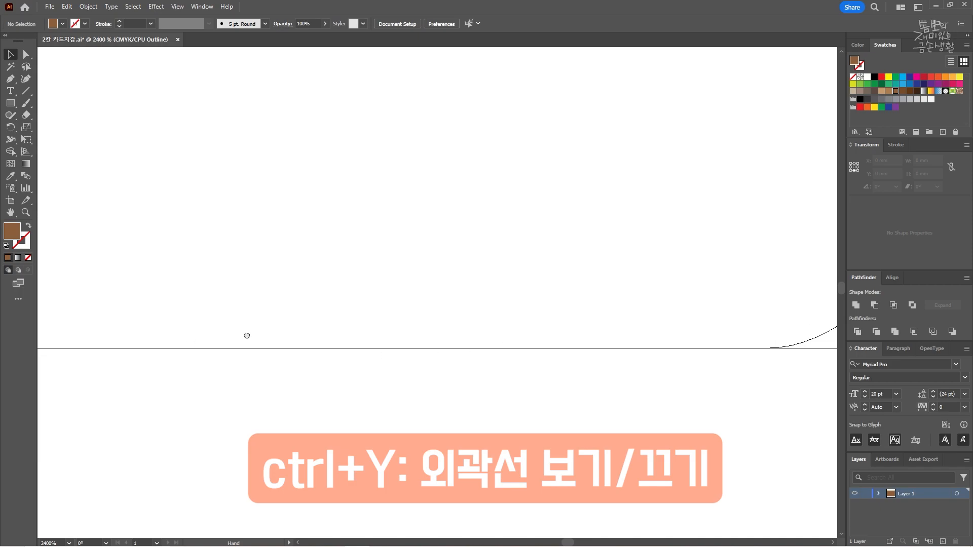
left_click_drag(204, 340, 446, 315)
left_click_drag(181, 300, 523, 304)
left_click_drag(198, 340, 732, 333)
scroll(480, 333, "down", 8)
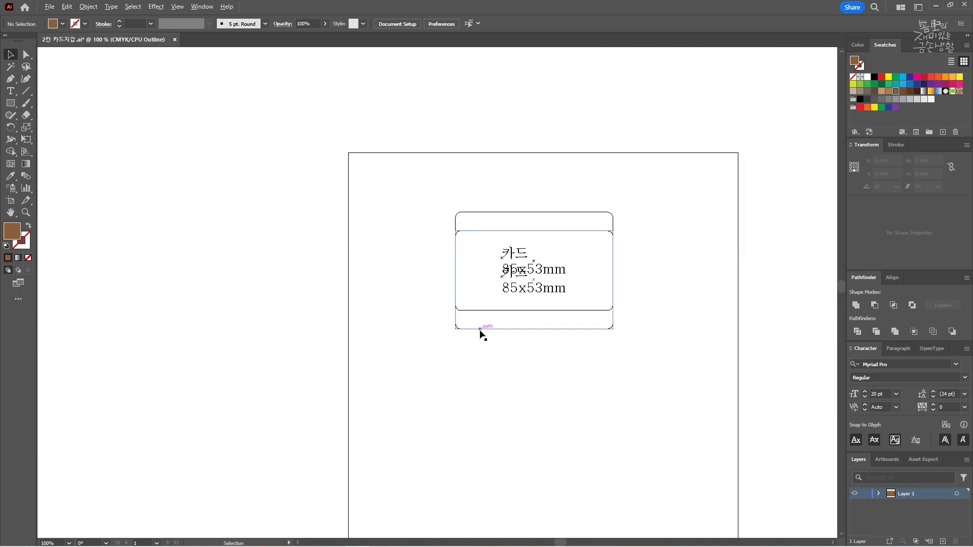
scroll(535, 317, "up", 3)
key("ctrl+y")
Set the brown leather rectangle's opacity to 50%.
left_click_drag(610, 309, 558, 406)
left_click(606, 329)
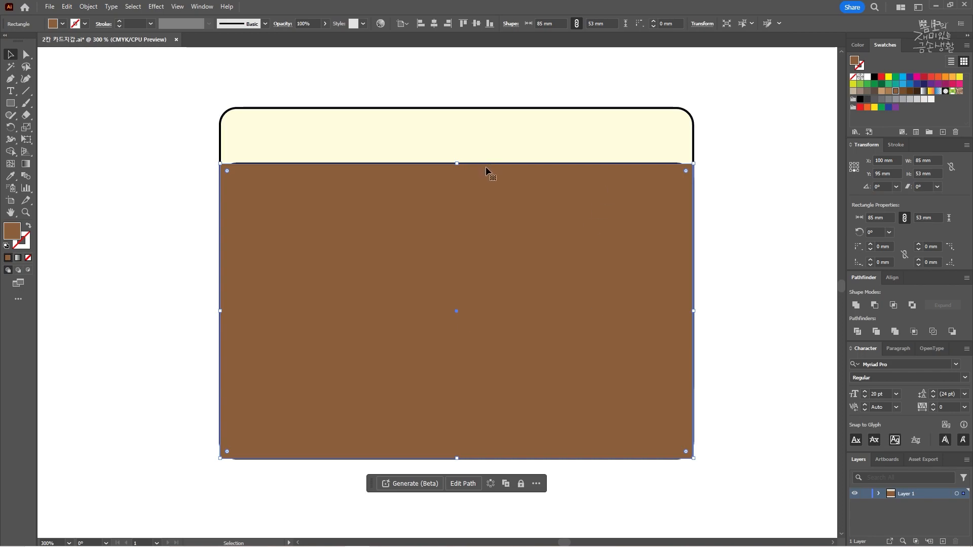
key("5")
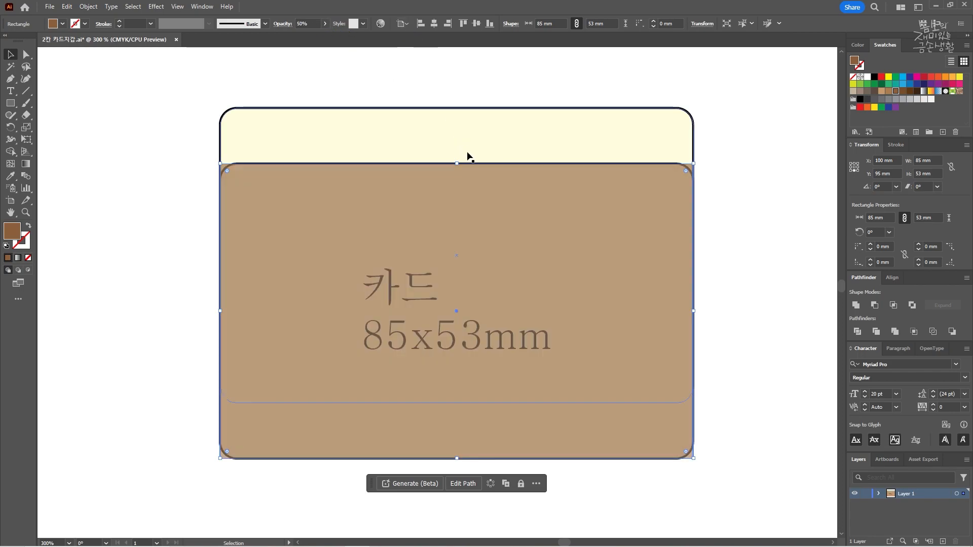
left_click(728, 238)
Reduce the brown rectangle's height by 10 mm to 43 mm, keeping its bottom edge fixed.
left_click(662, 248)
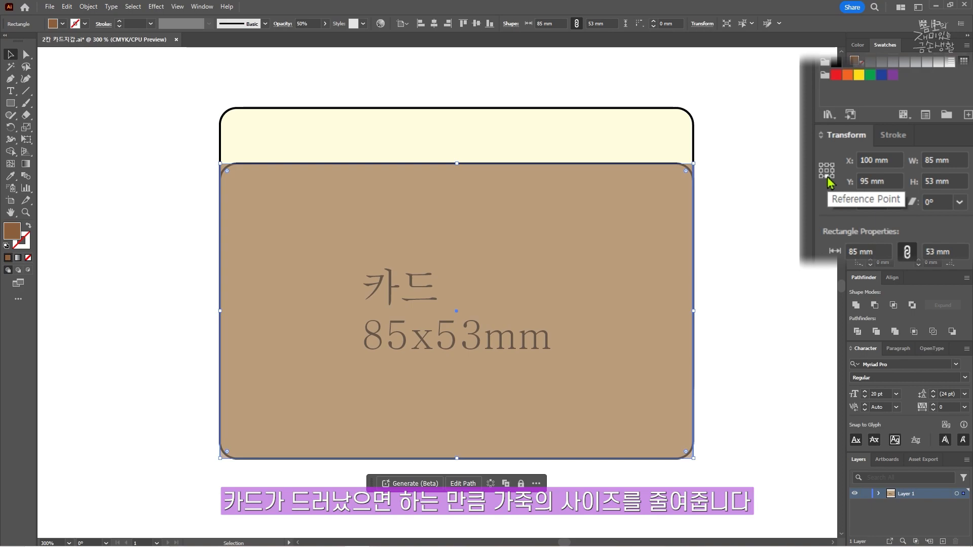
left_click(962, 179)
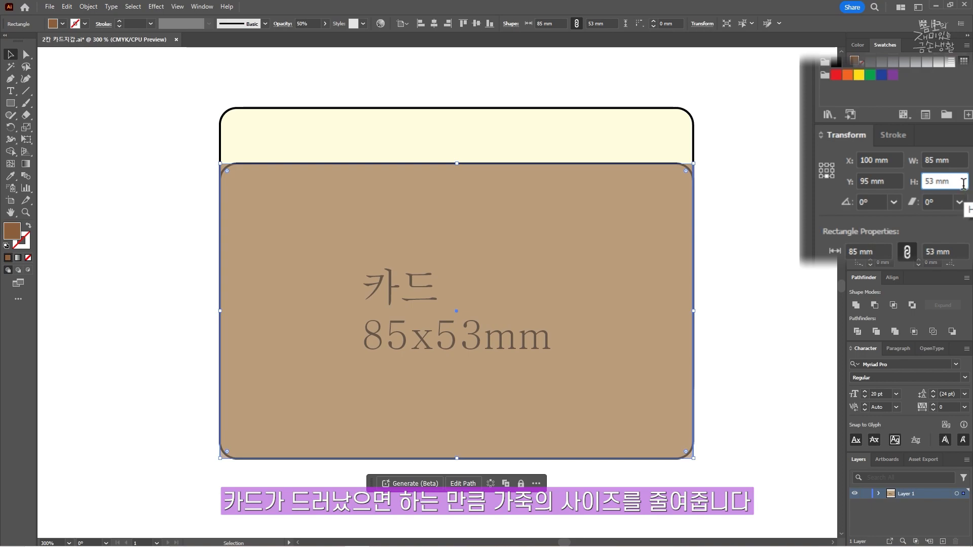
type("-")
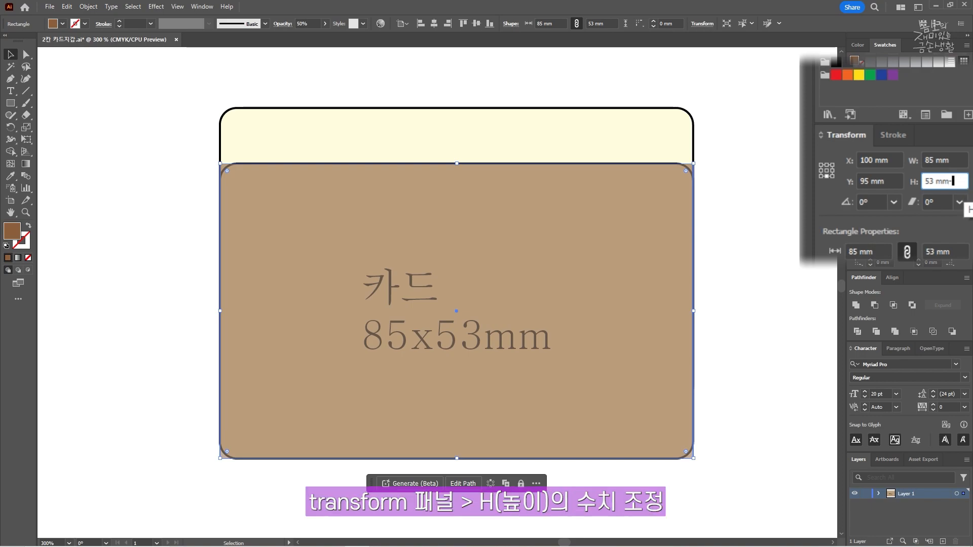
type("10")
key("Return")
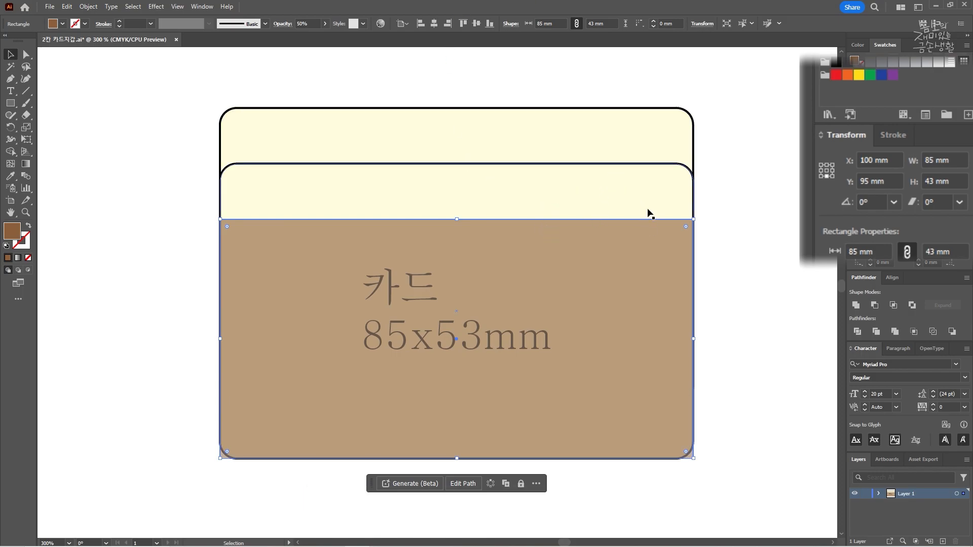
Increase the brown rectangle's height by 5 mm to 48 mm, keeping its top edge fixed.
scroll(582, 476, "down", 1)
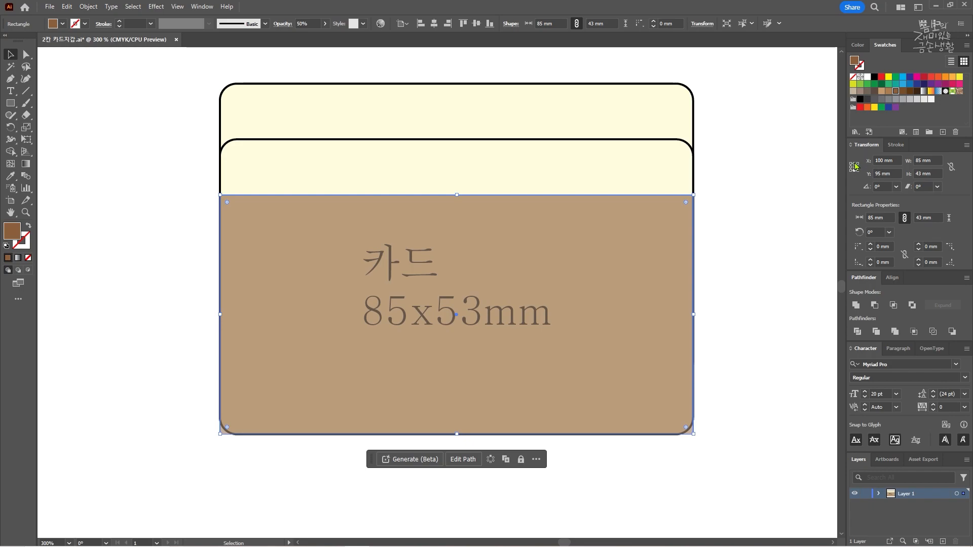
left_click(824, 167)
left_click(827, 163)
left_click(963, 181)
type("+")
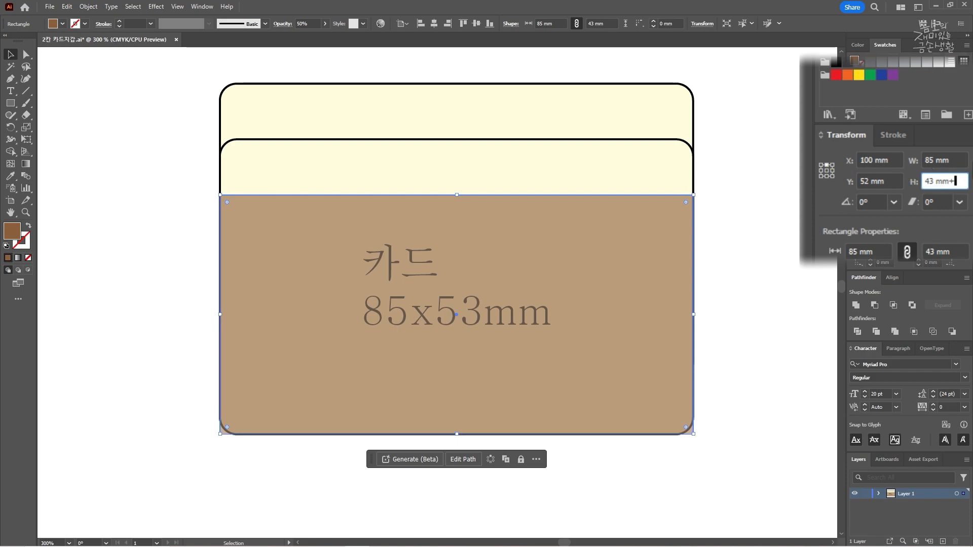
type("5")
key("Return")
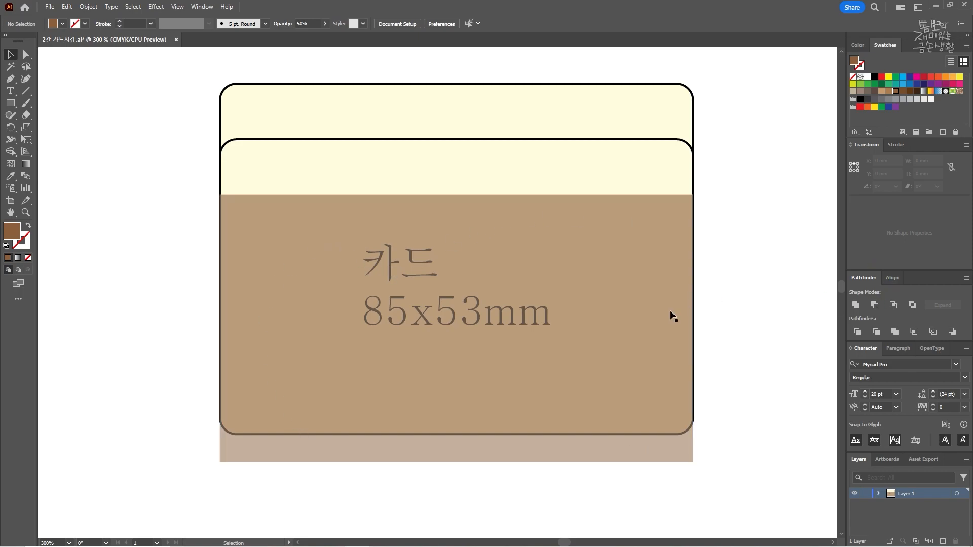
Increase the brown pocket piece's width by 16 mm to 101 mm, keeping it centred on the cards.
left_click(669, 235)
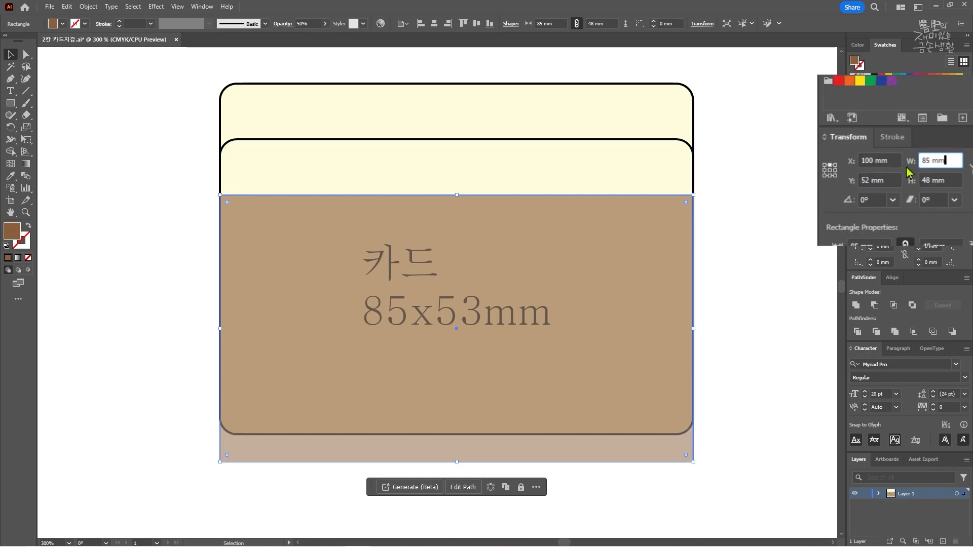
type("+16")
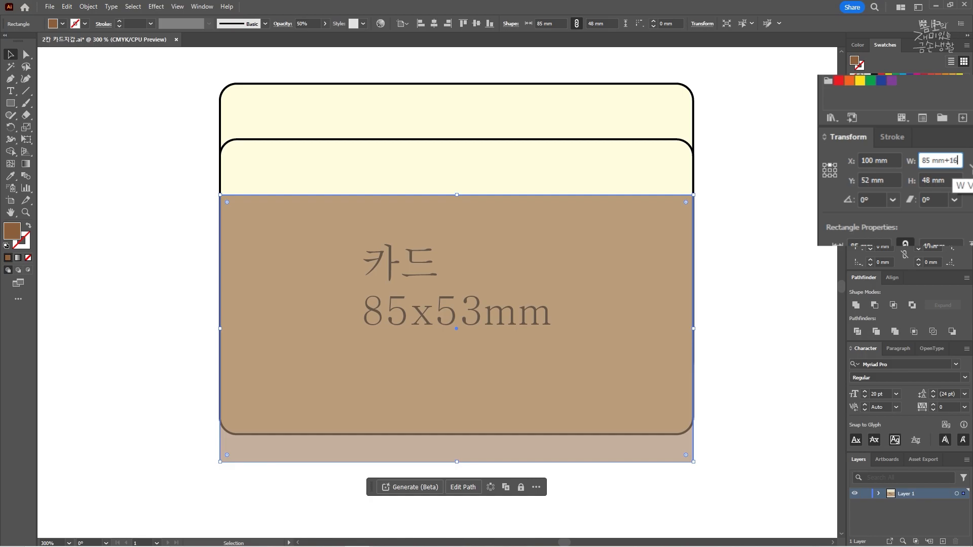
key("Return")
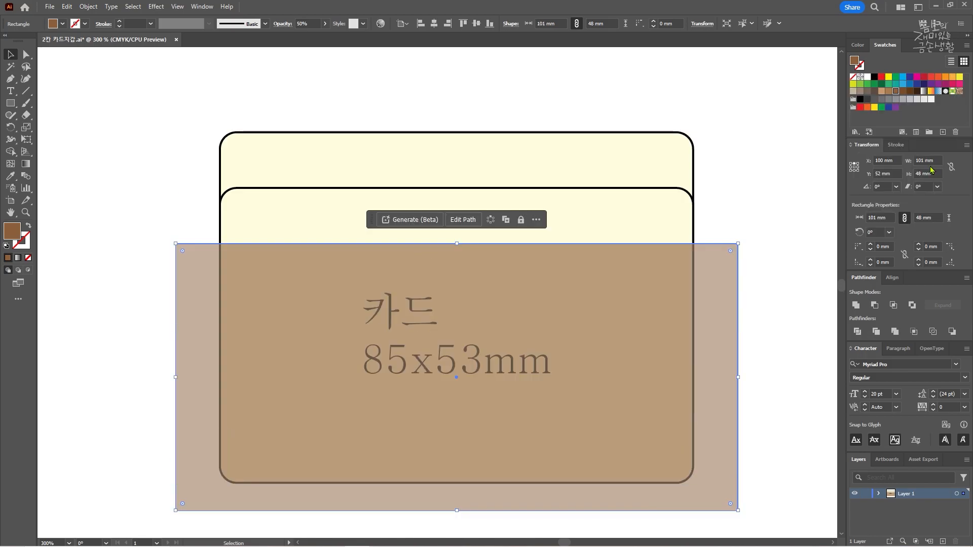
left_click(760, 165)
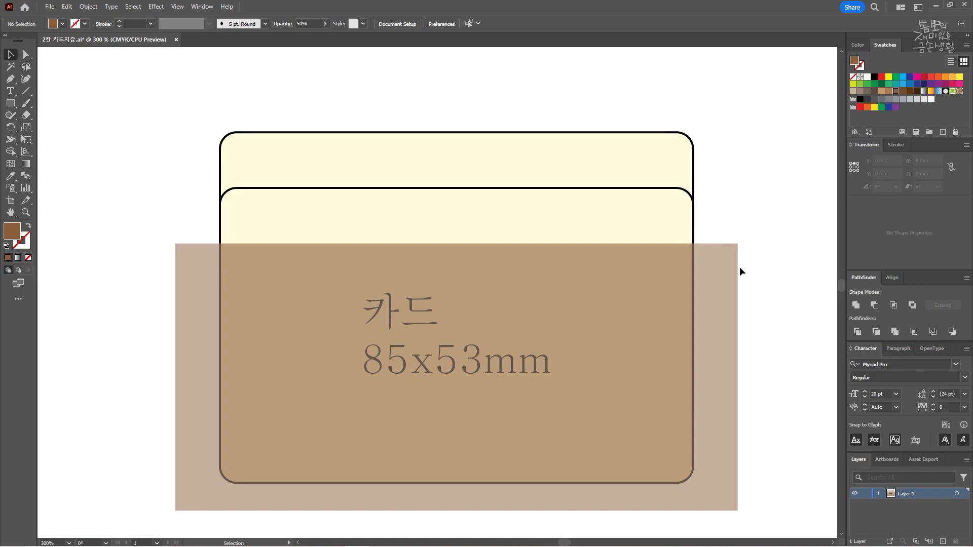
Duplicate the brown pocket piece in place and stretch the copy up to the back card's top edge, 68 mm high.
left_click(664, 363)
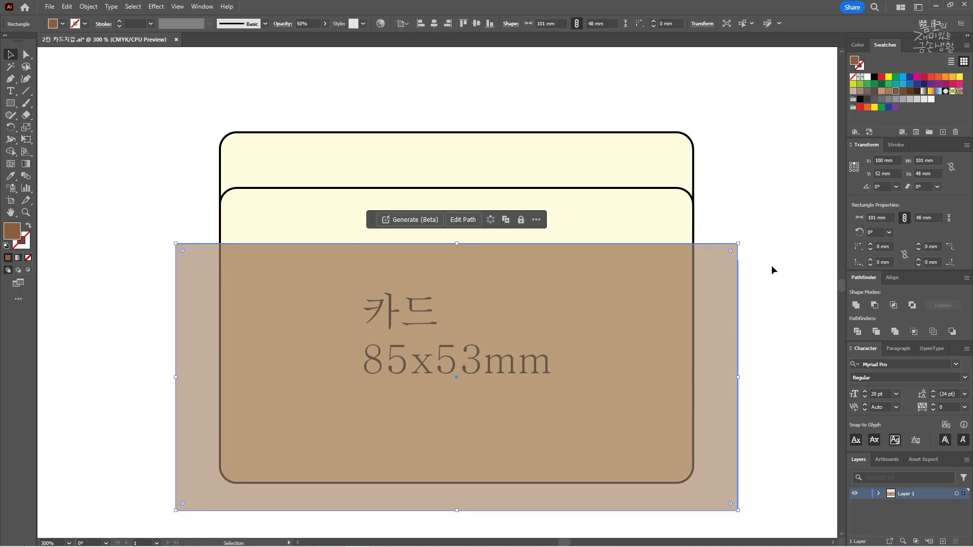
key("a")
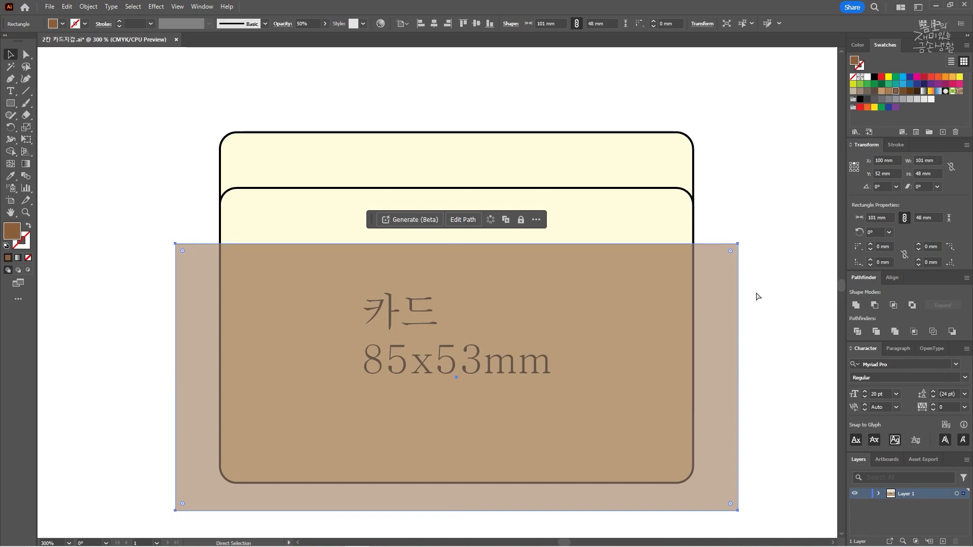
key("v")
left_click_drag(457, 244, 462, 133)
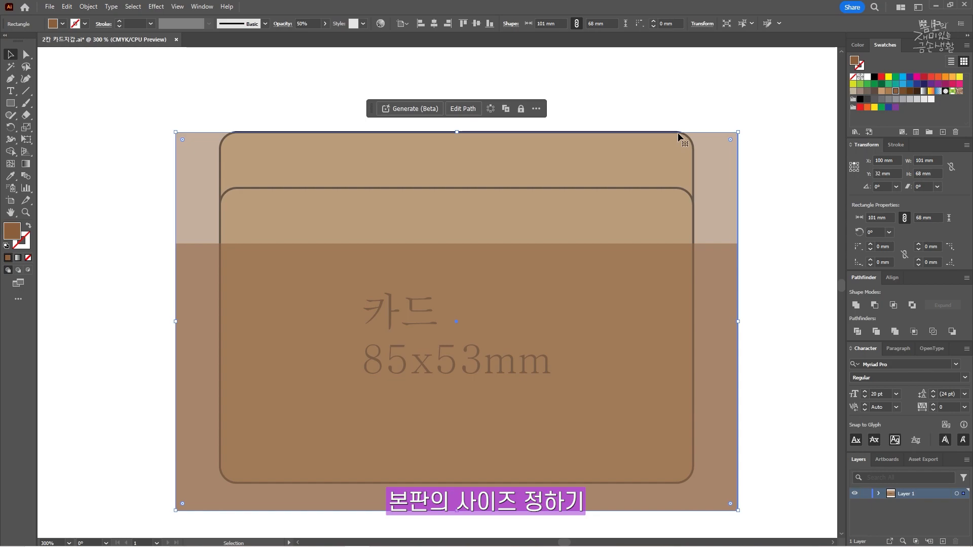
Try extending the main panel's top edge freehand above the back card, to a height of about 73.6 mm.
left_click_drag(457, 131, 460, 102)
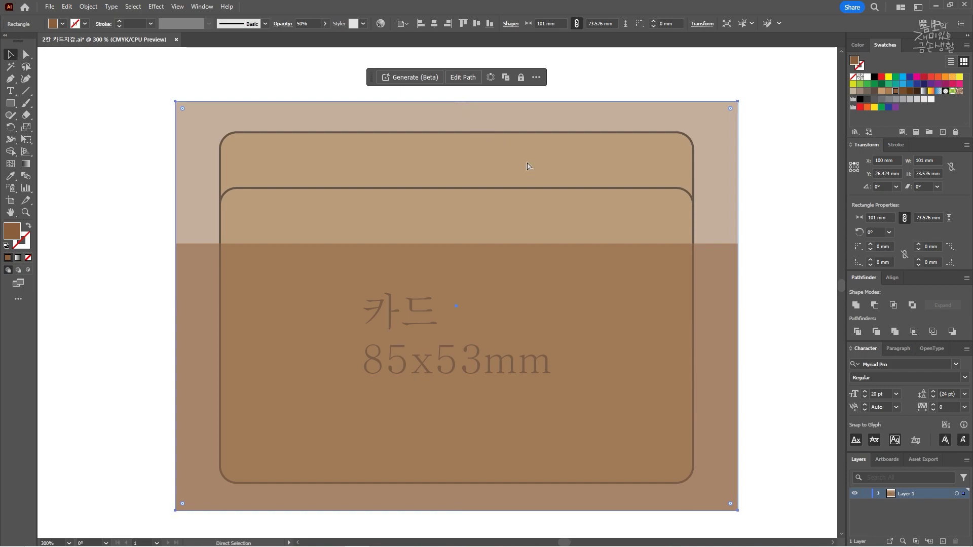
key("ctrl+z")
key("ctrl+z")
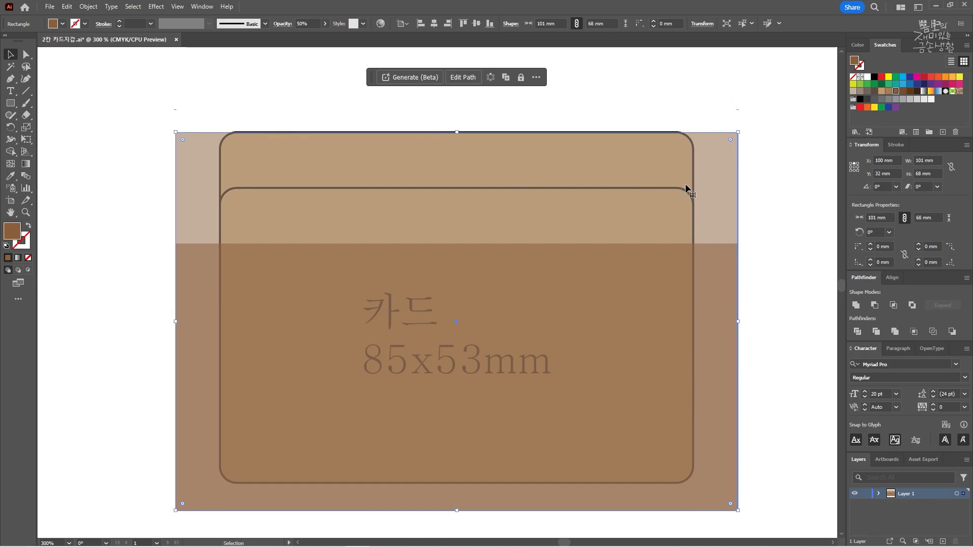
Increase the main panel's height by 7 mm to 75 mm, keeping its bottom edge fixed.
left_click(852, 172)
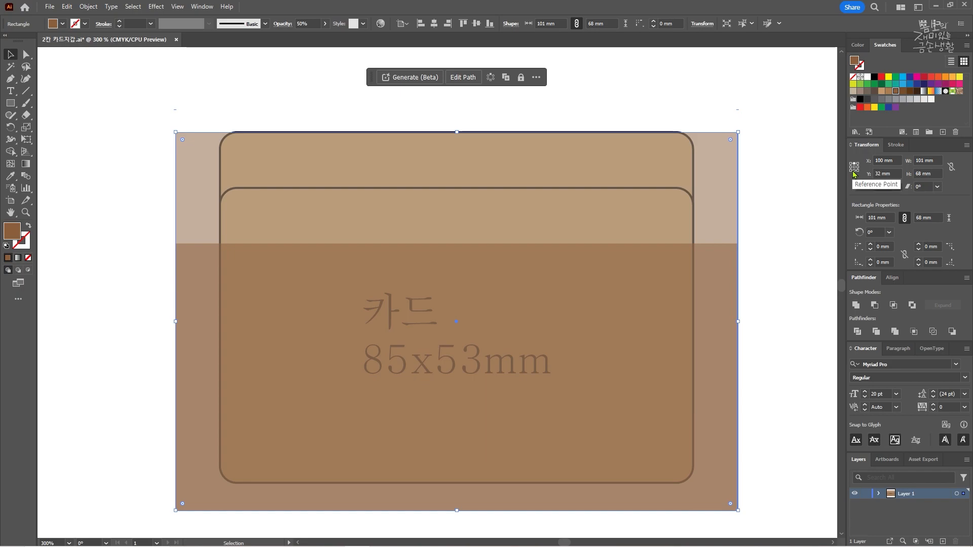
left_click(934, 174)
type("+")
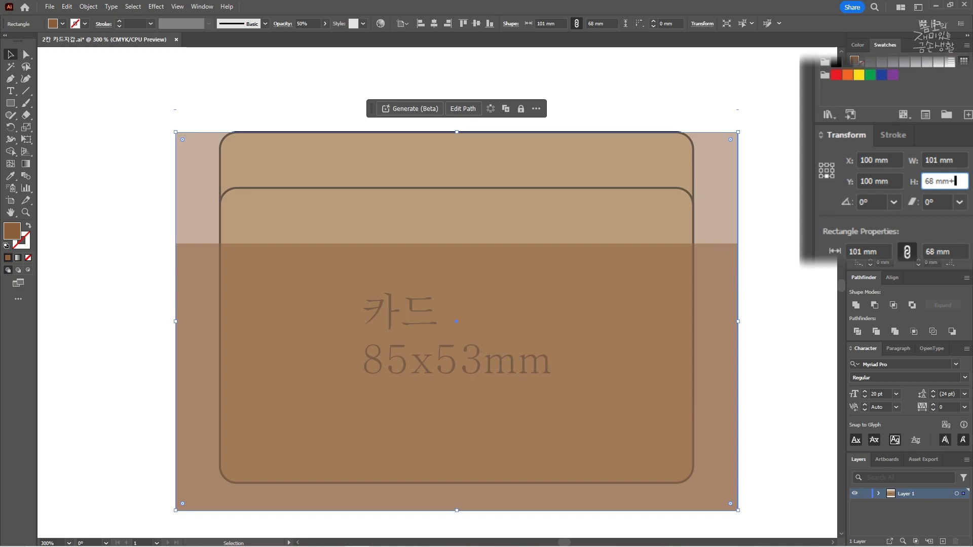
type("7")
key("Return")
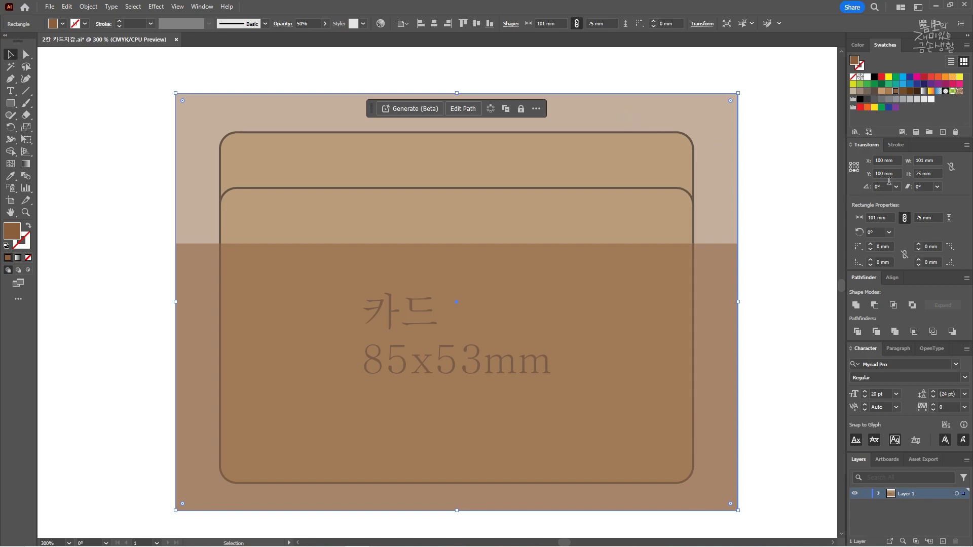
Reduce the main panel's height by 2 mm to 73 mm, keeping its bottom edge fixed.
left_click(938, 173)
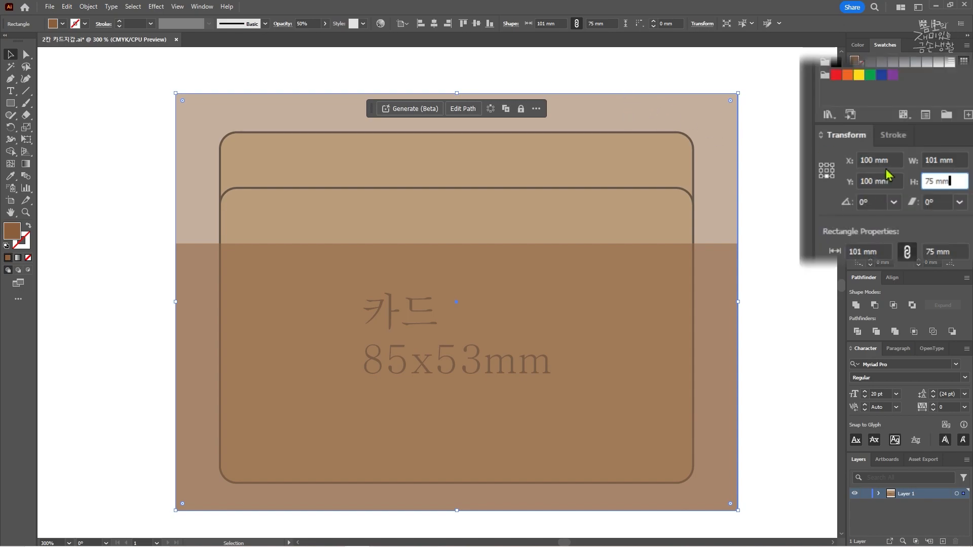
type("-2")
key("Return")
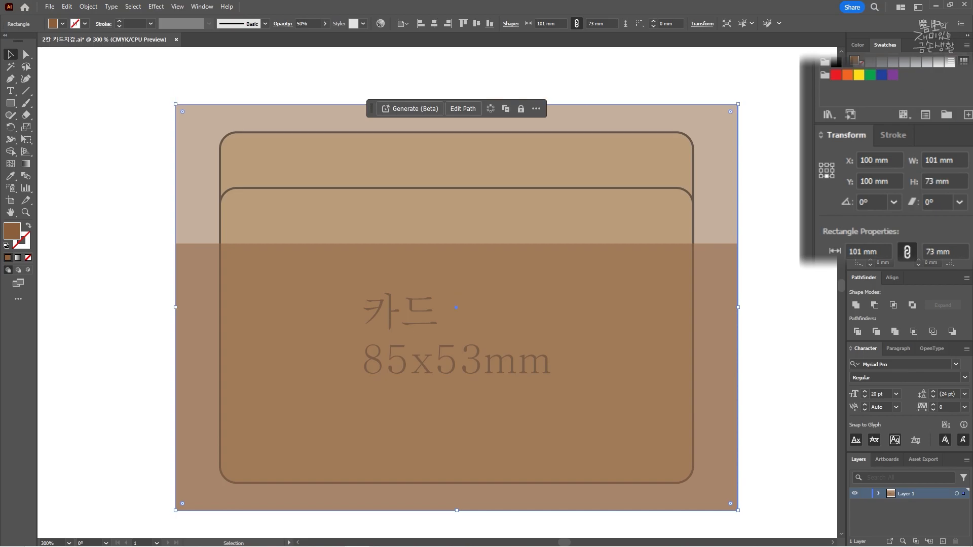
Give the main panel a yellow-green fill at 100% opacity and send it behind the cards and pocket piece.
left_click(854, 84)
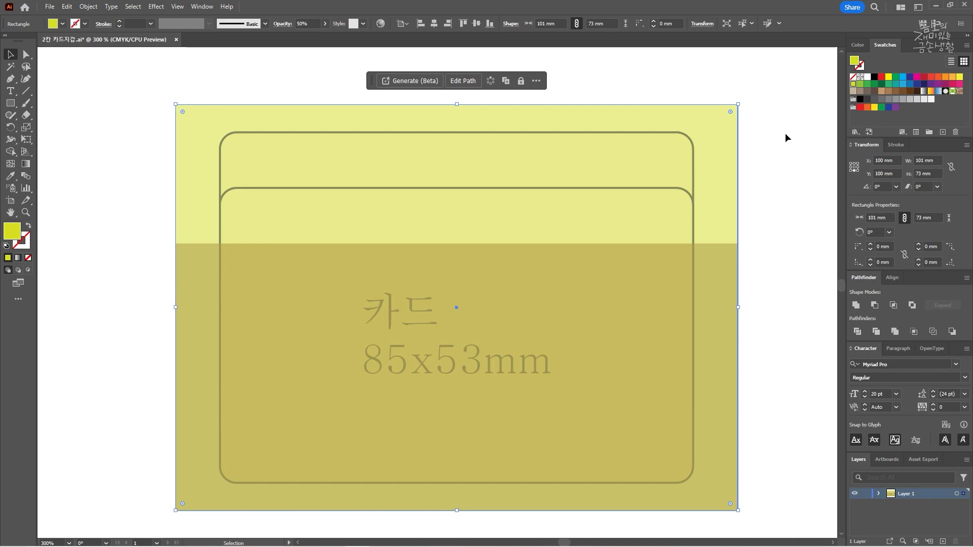
key("ctrl+shift+bracketleft")
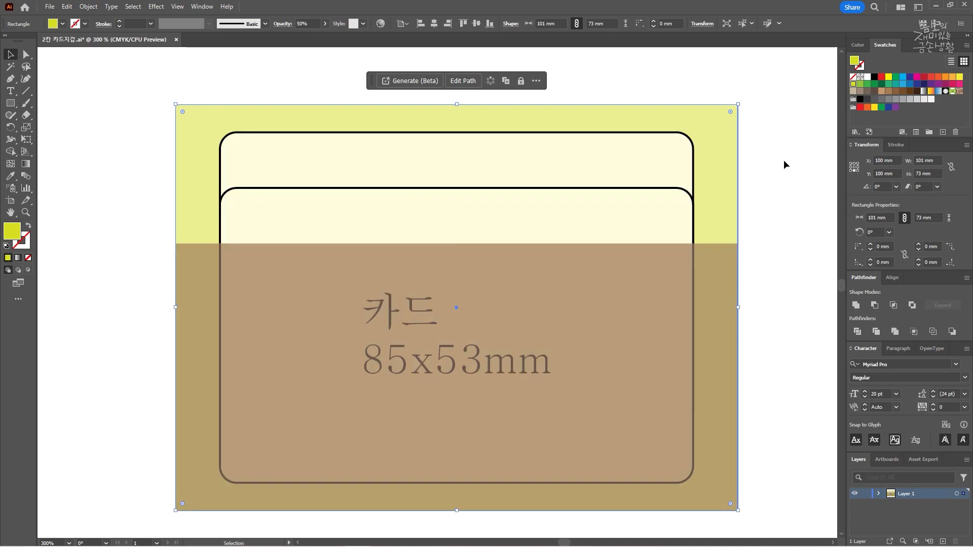
left_click(795, 135)
left_click_drag(776, 213, 768, 221)
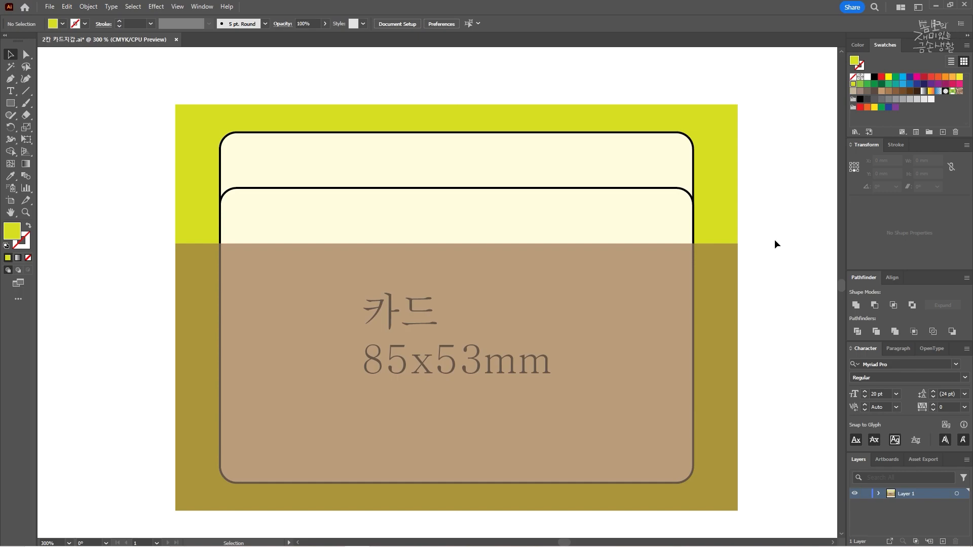
Make a copy of the brown pocket piece offset 0 mm horizontally and -10 mm vertically.
scroll(789, 241, "down", 1)
left_click_drag(789, 242, 743, 288)
scroll(683, 283, "up", 1)
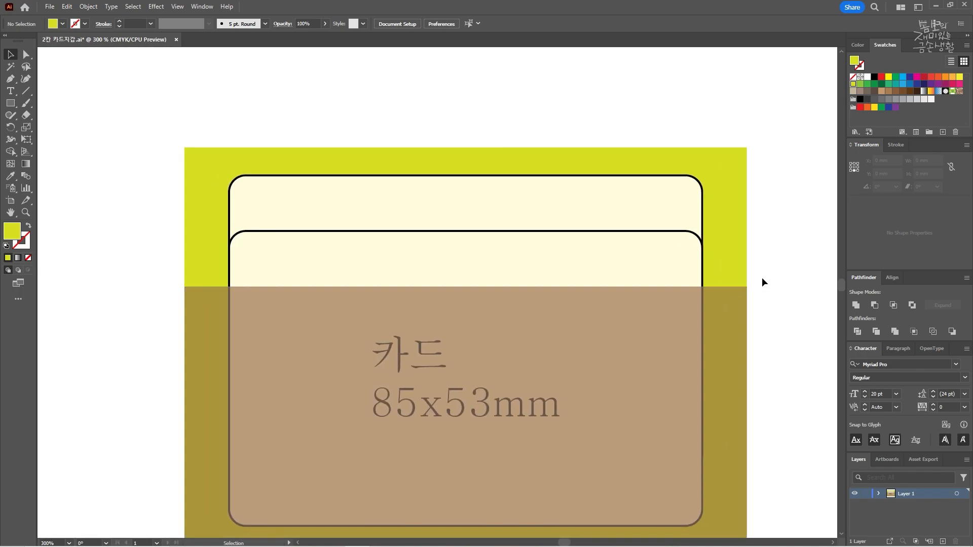
left_click(719, 298)
scroll(728, 385, "down", 2)
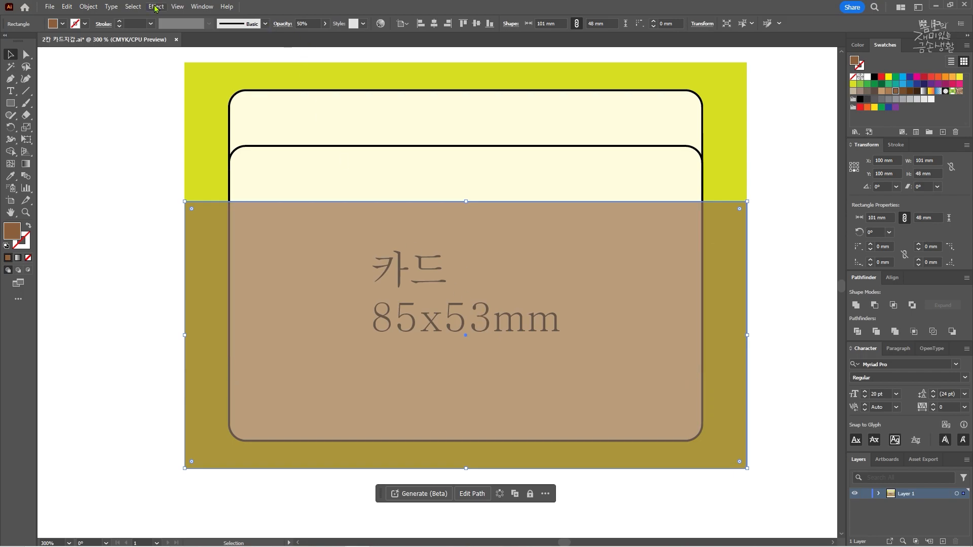
left_click(88, 6)
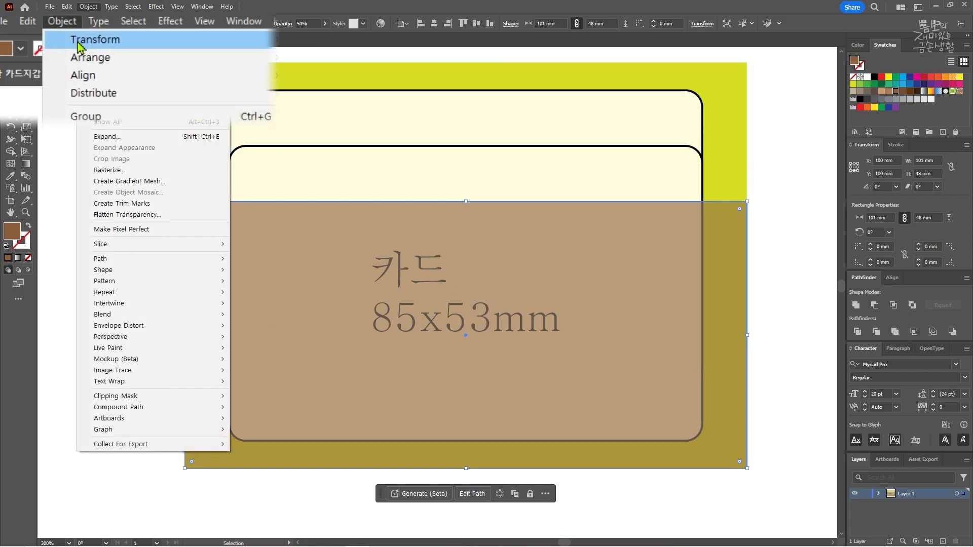
mouse_move(109, 18)
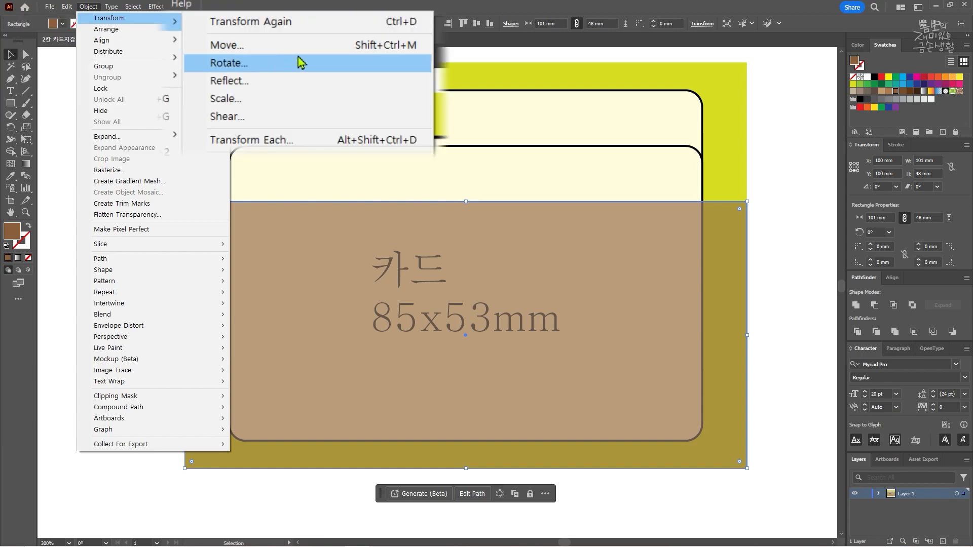
left_click(408, 49)
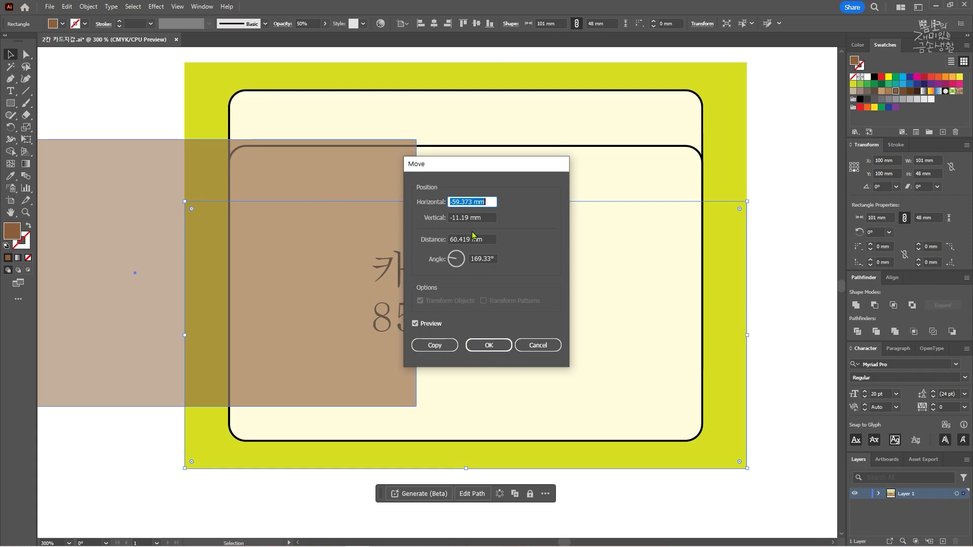
type("0")
key("Tab")
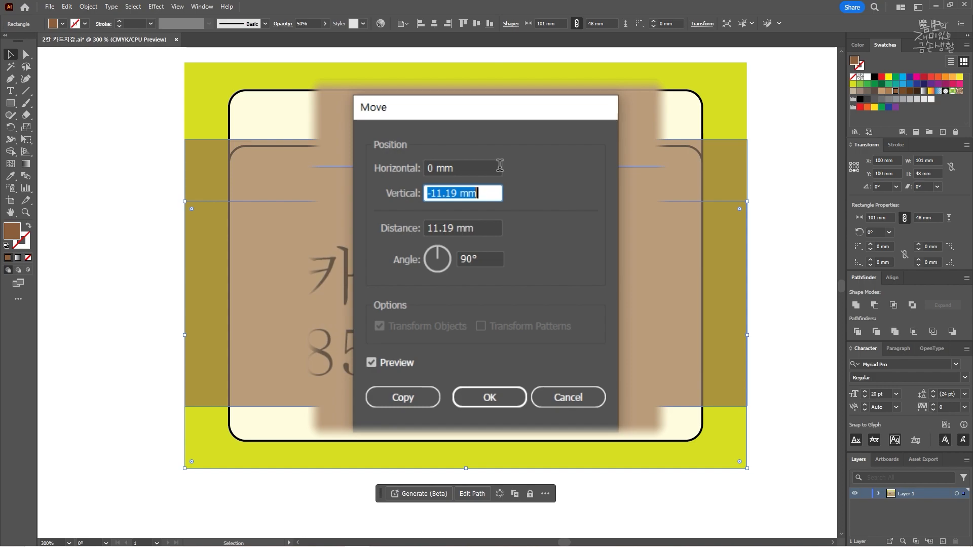
type("-10")
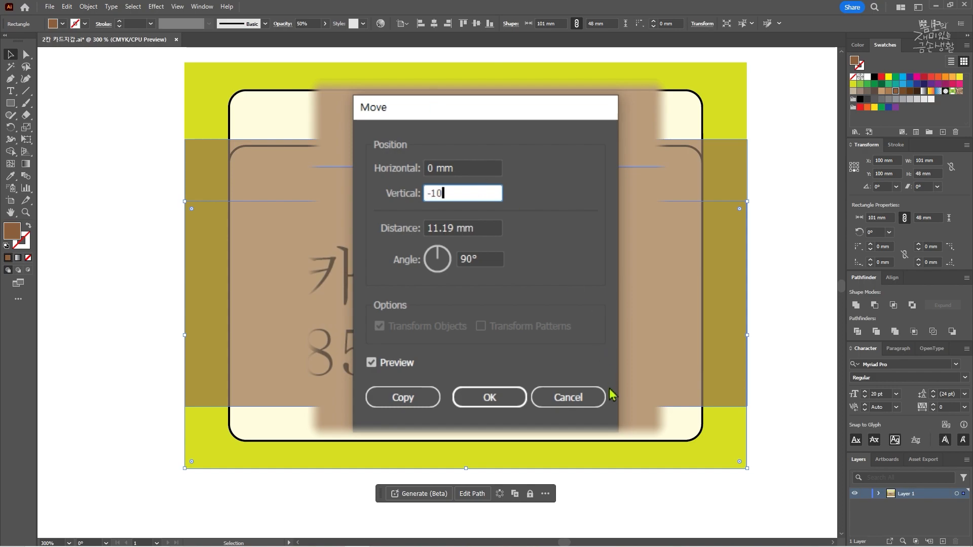
key("Tab")
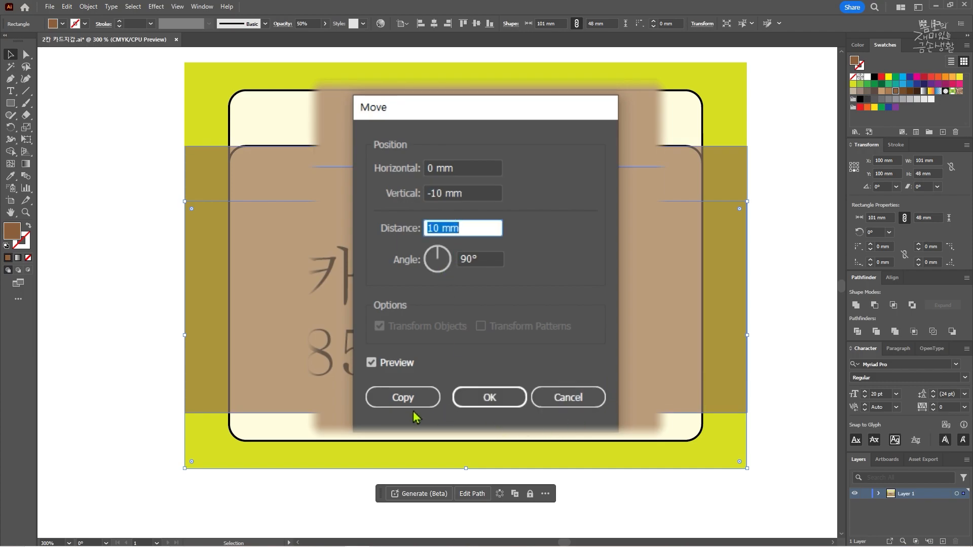
left_click(403, 397)
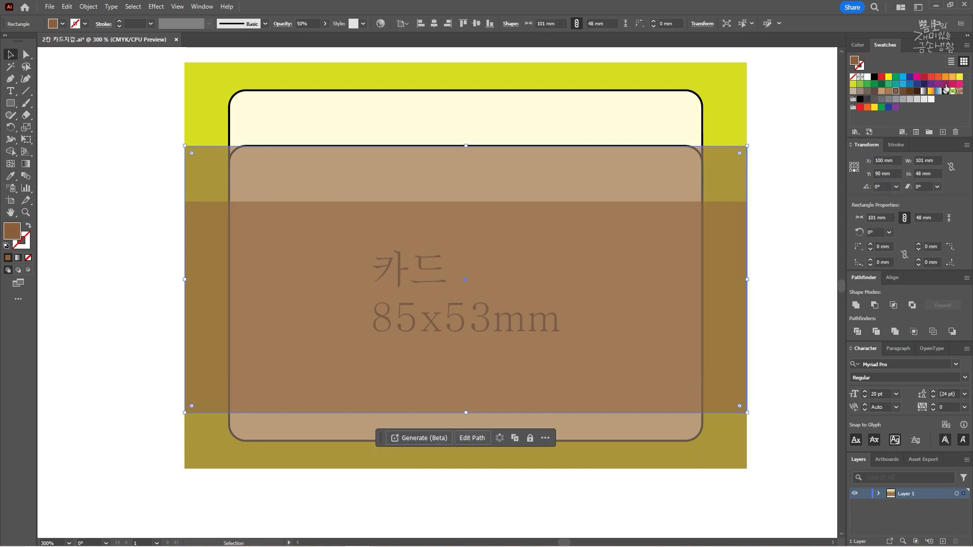
Give the copied pocket piece a magenta fill at 100% opacity.
left_click(919, 77)
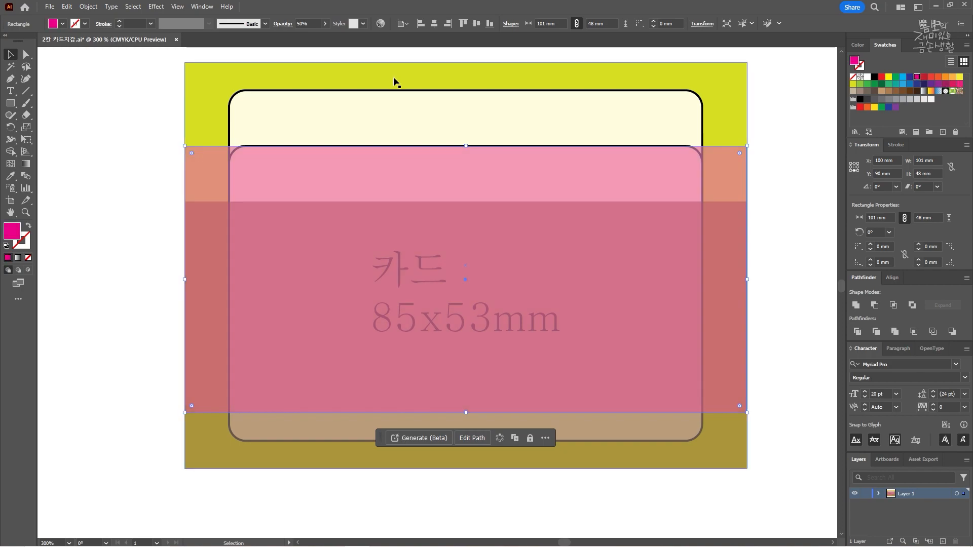
left_click(310, 23)
type("100")
key("Return")
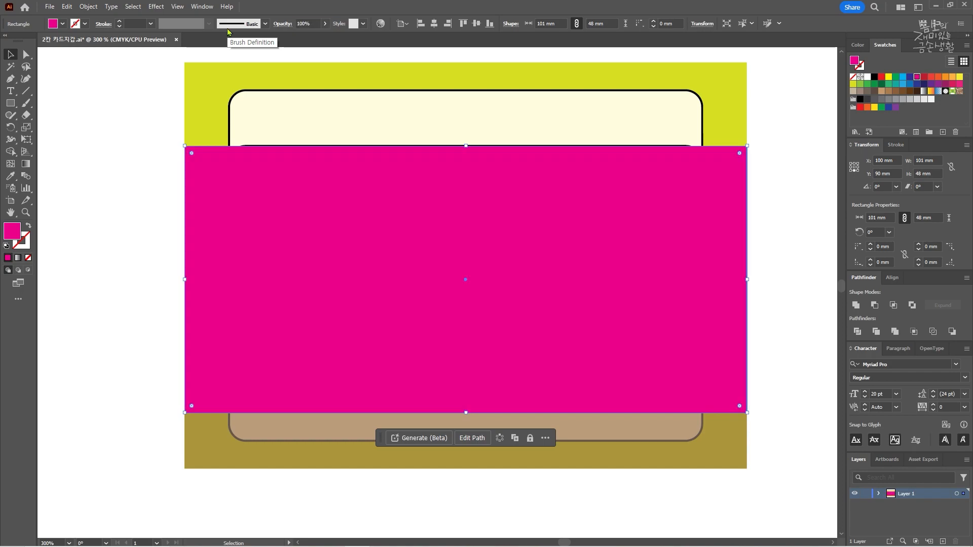
Move both card templates onto a separate layer named 카드 and hide that layer.
left_click(341, 109)
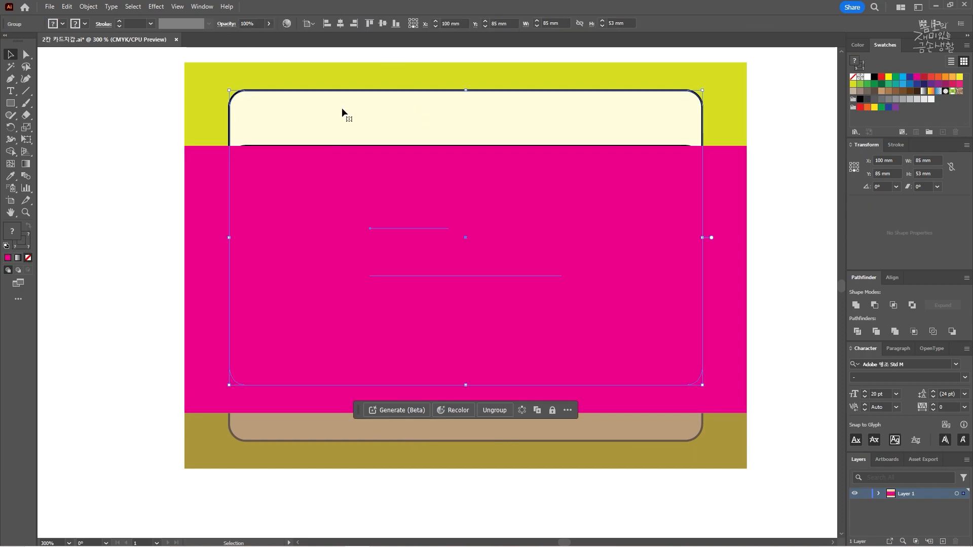
left_click(325, 249, "shift")
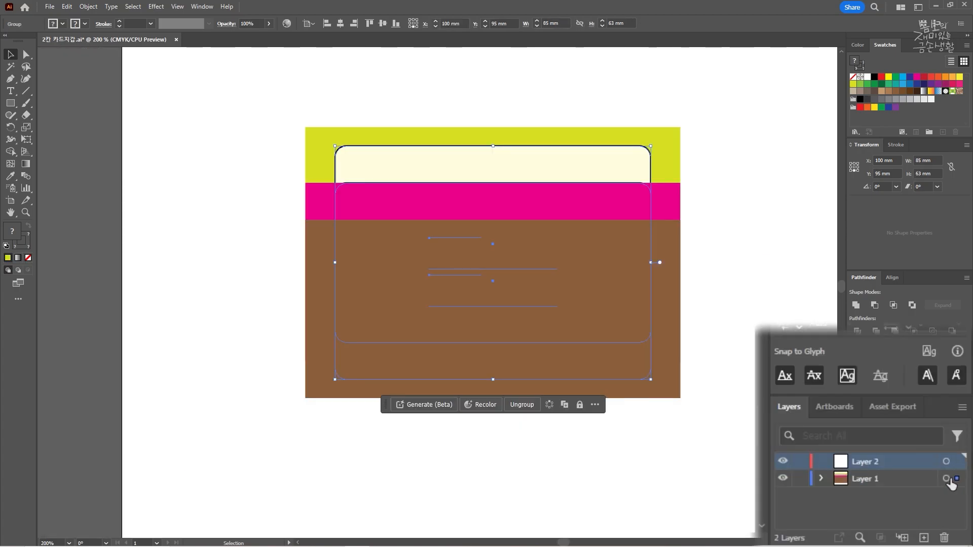
left_click_drag(957, 479, 957, 461)
double_click(870, 462)
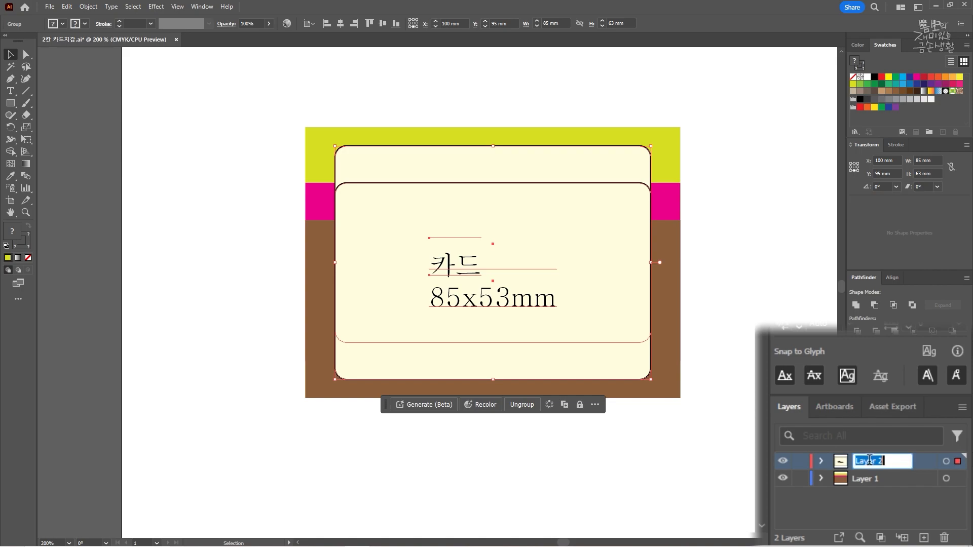
type("카드")
key("Return")
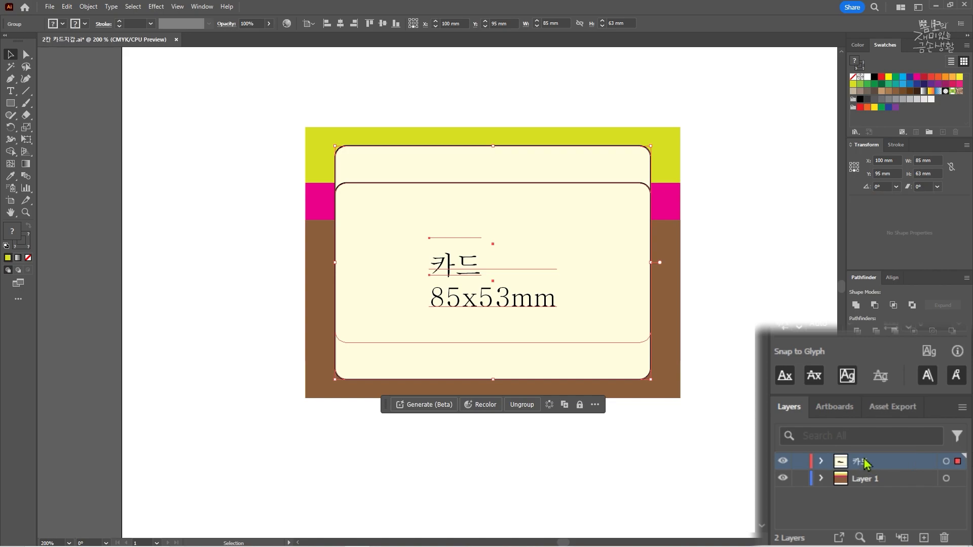
left_click(783, 461)
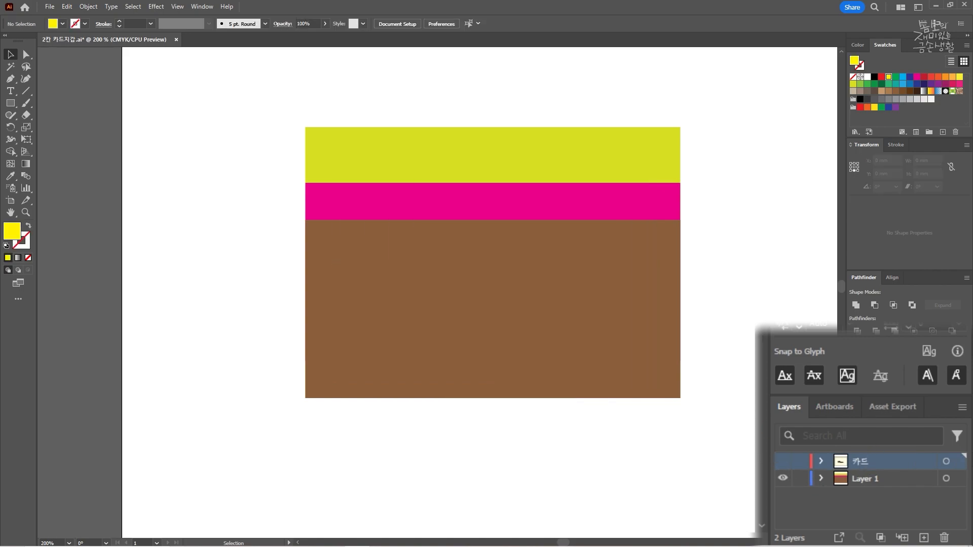
Round all corners of the yellow-green main panel to a 10 mm radius.
left_click(629, 169)
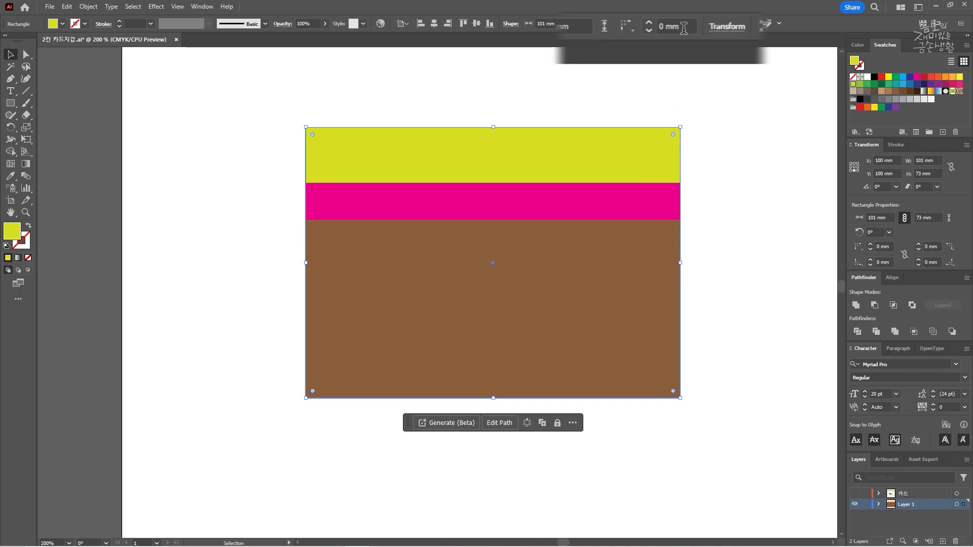
left_click_drag(674, 23, 601, 40)
type("10")
key("Return")
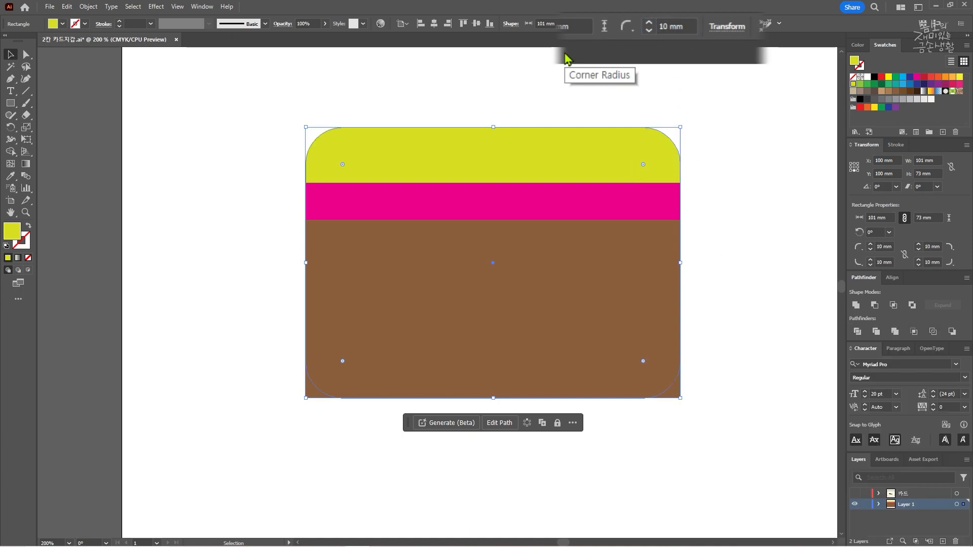
Round the bottom corners of the brown pocket piece to a 10 mm radius.
left_click(654, 390)
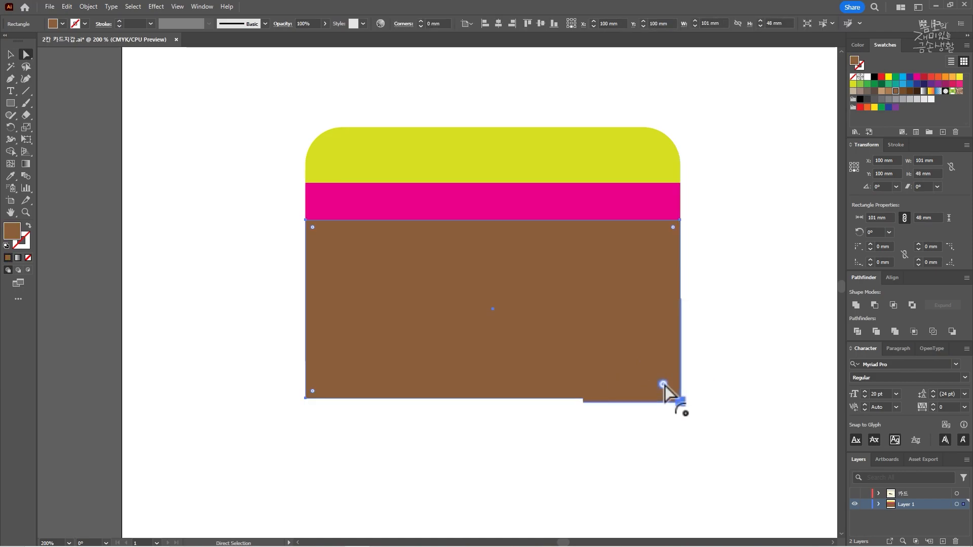
double_click(664, 387)
type("1")
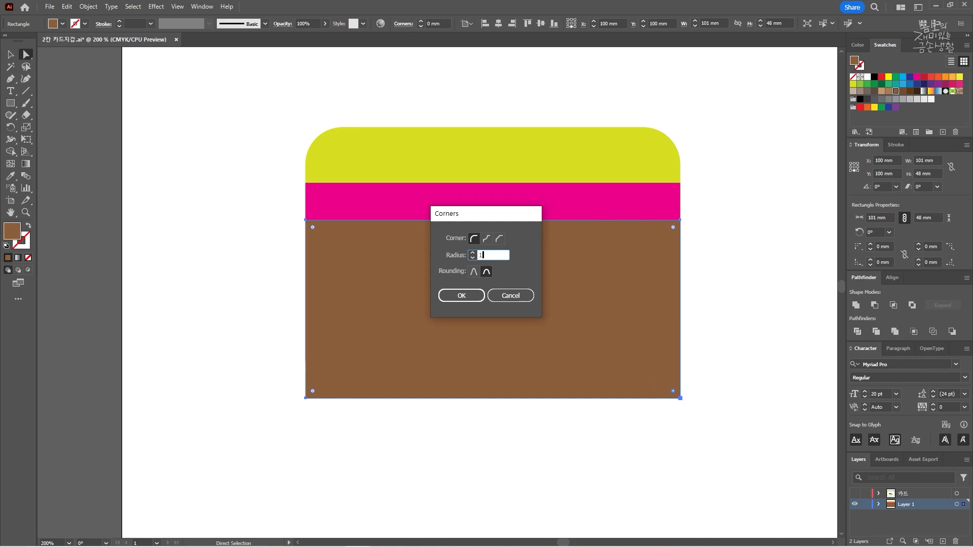
type("0")
key("BackSpace")
type("0")
key("Return")
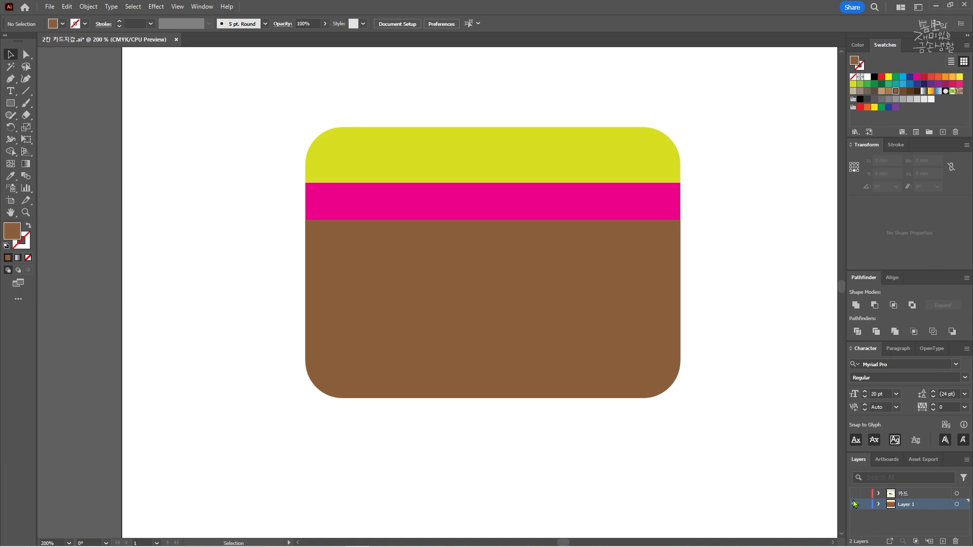
Show the 카드 layer briefly to check the cards against the rounded pieces, and hide it again.
left_click(855, 497)
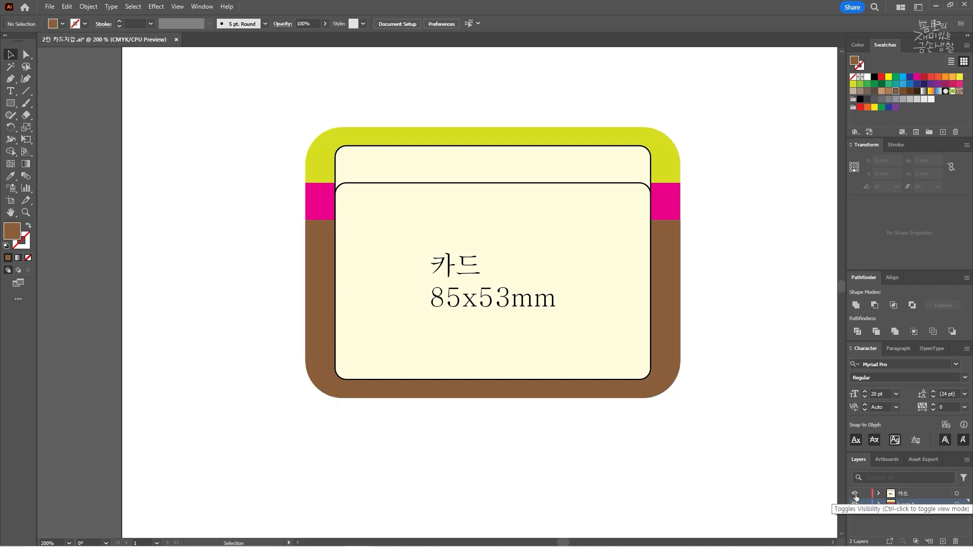
left_click(855, 494)
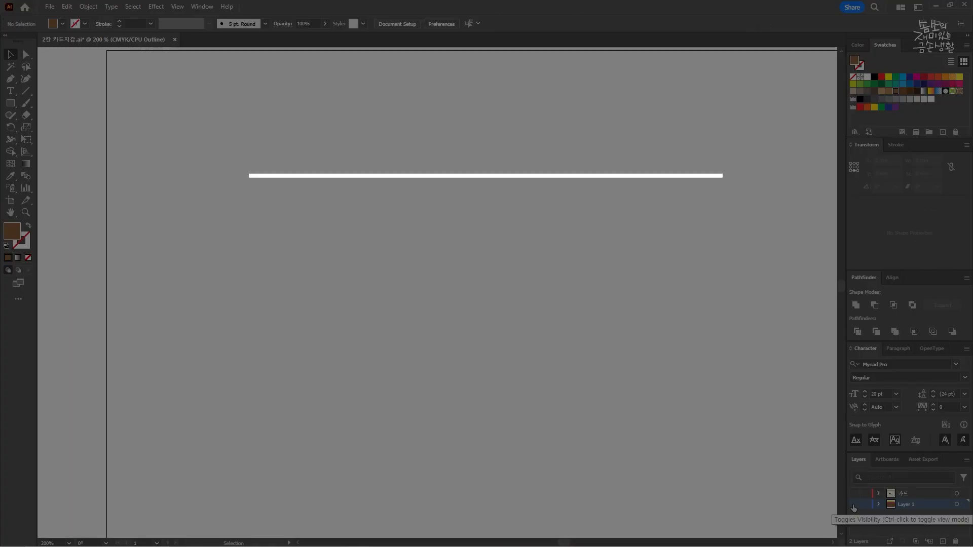
left_click(856, 493)
left_click(856, 493)
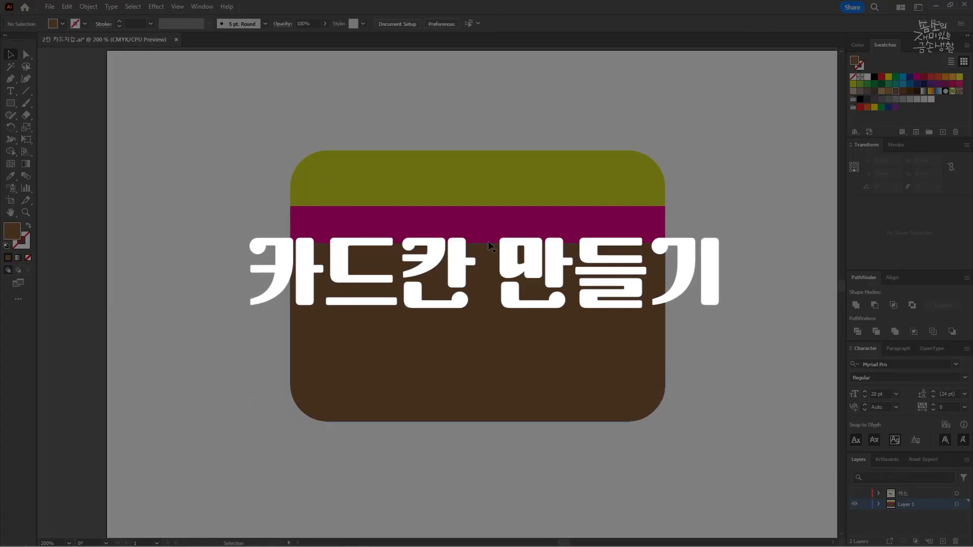
Put the brown and magenta pocket pieces on separate new layers, with the magenta layer between the brown and the main panel layers.
scroll(556, 250, "up", 1)
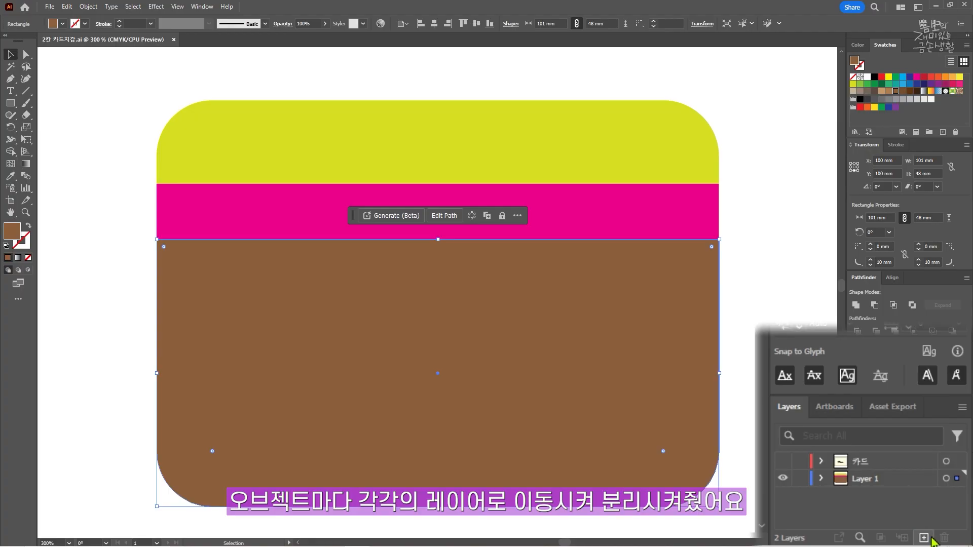
left_click(923, 538)
left_click_drag(956, 498, 957, 479)
left_click(924, 537)
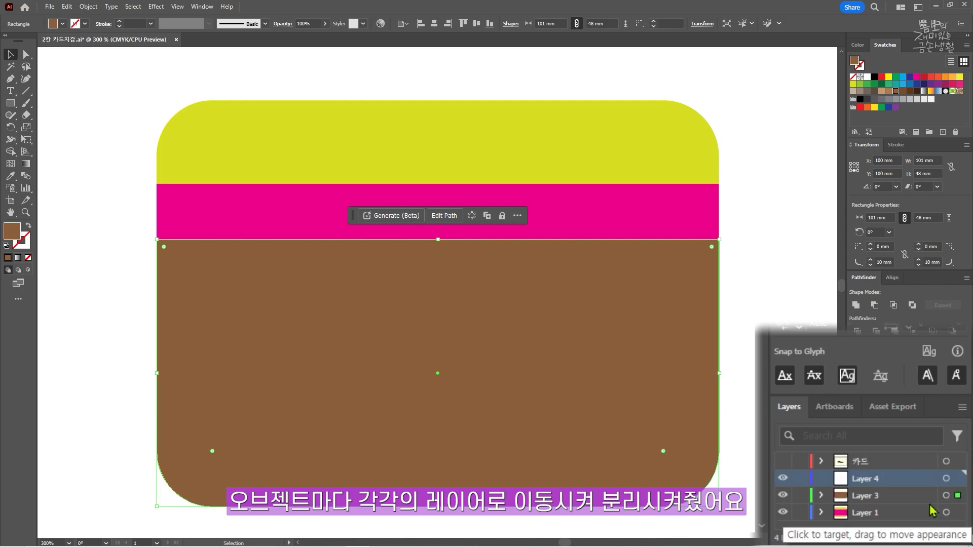
left_click(945, 512)
left_click_drag(957, 485, 957, 479)
left_click_drag(893, 479, 893, 506)
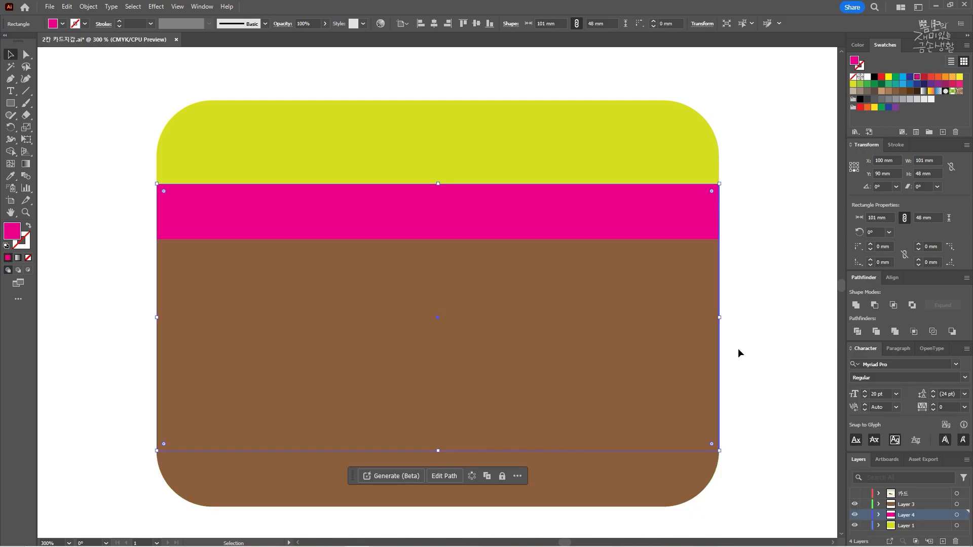
Hide the brown pocket piece's layer temporarily to examine the magenta piece beneath it.
left_click(738, 350)
left_click(956, 504)
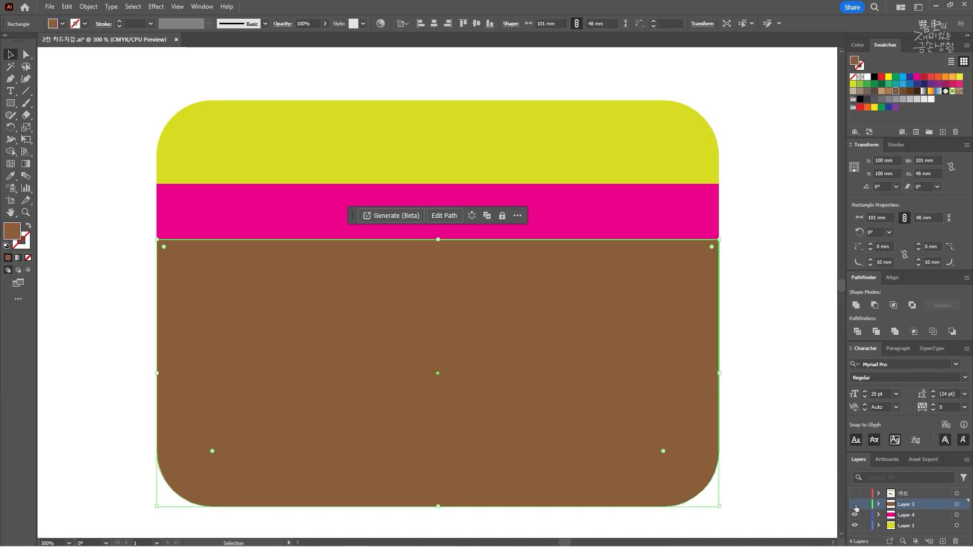
left_click(856, 504)
left_click(653, 416)
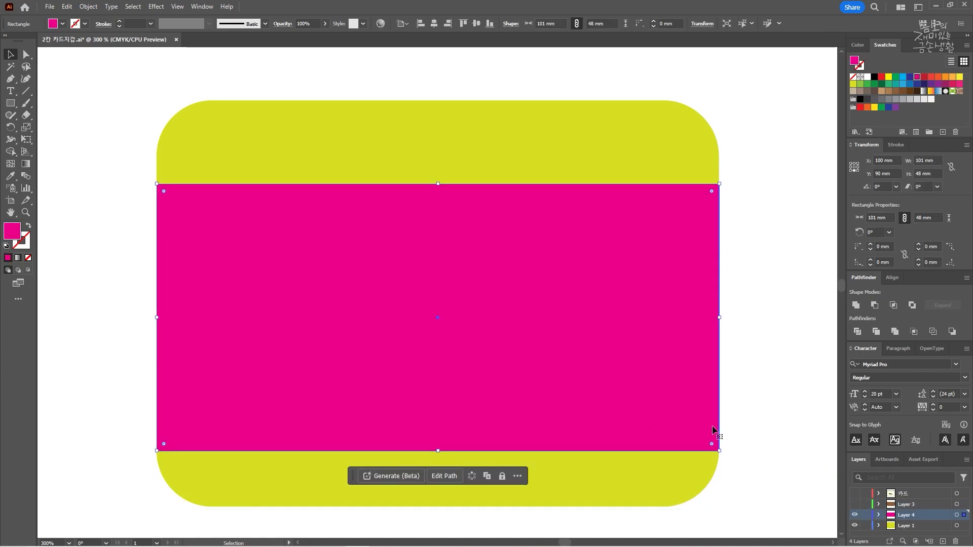
left_click(855, 504)
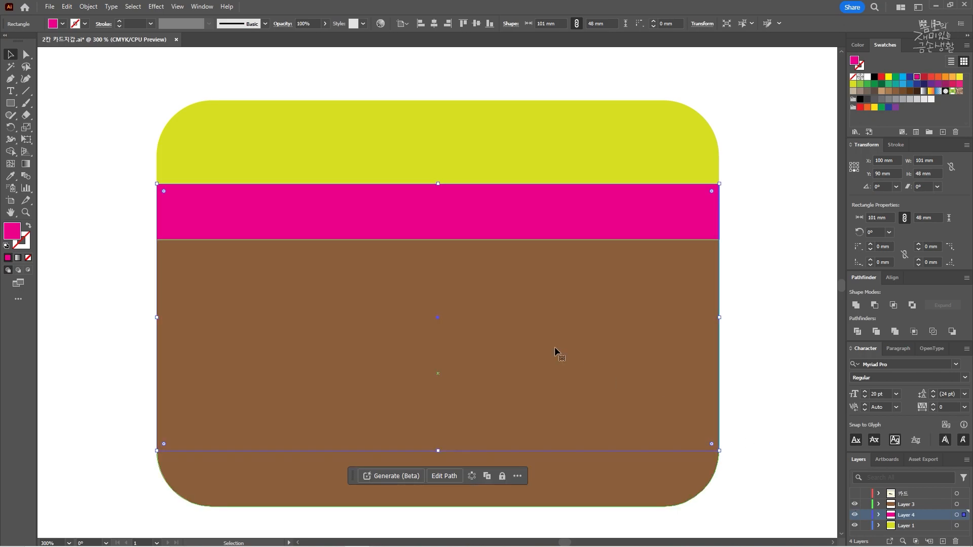
Set the brown pocket piece's opacity to 50%.
left_click(554, 347)
left_click_drag(316, 23, 235, 51)
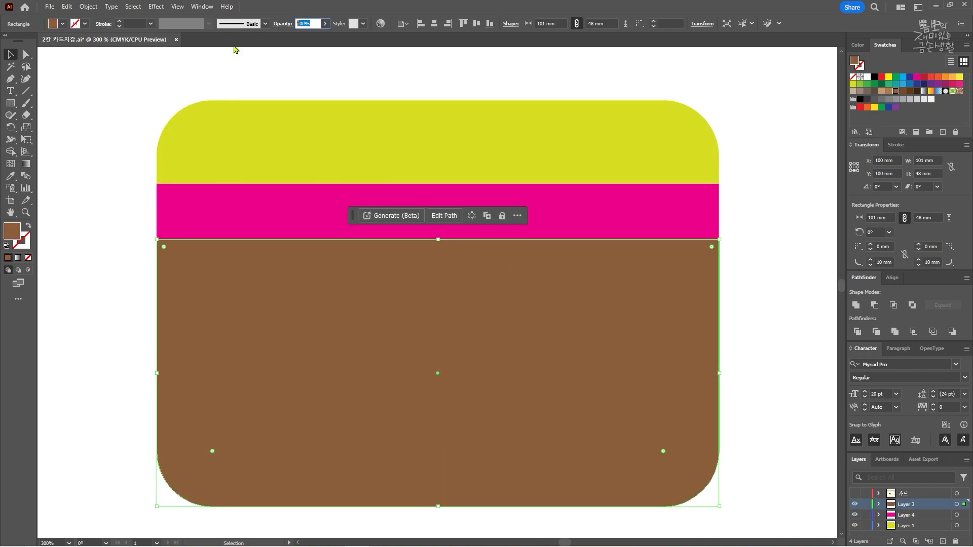
type("50")
key("Return")
left_click(235, 55)
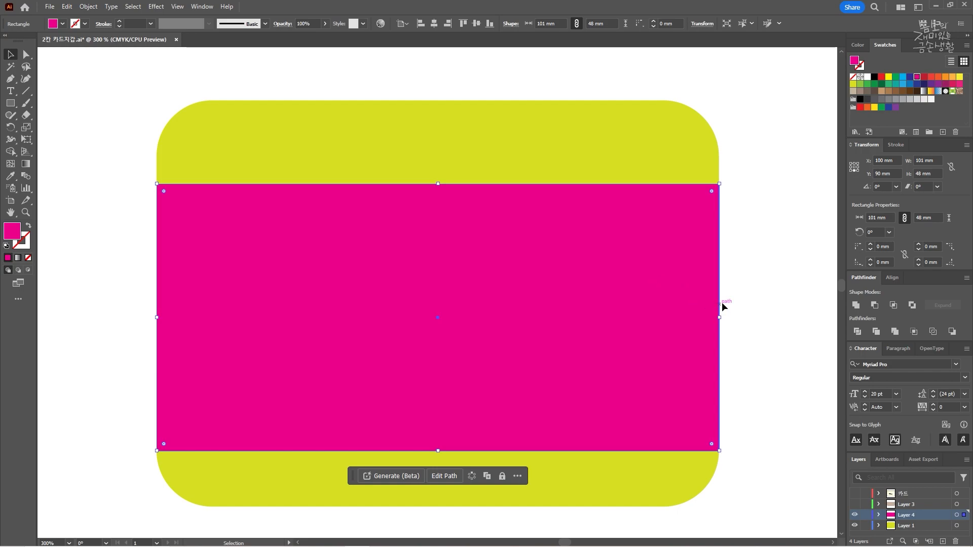
Draw a vertical centre line about 76 mm long through the middle of the magenta piece and main panel.
key("ctrl+shift+a")
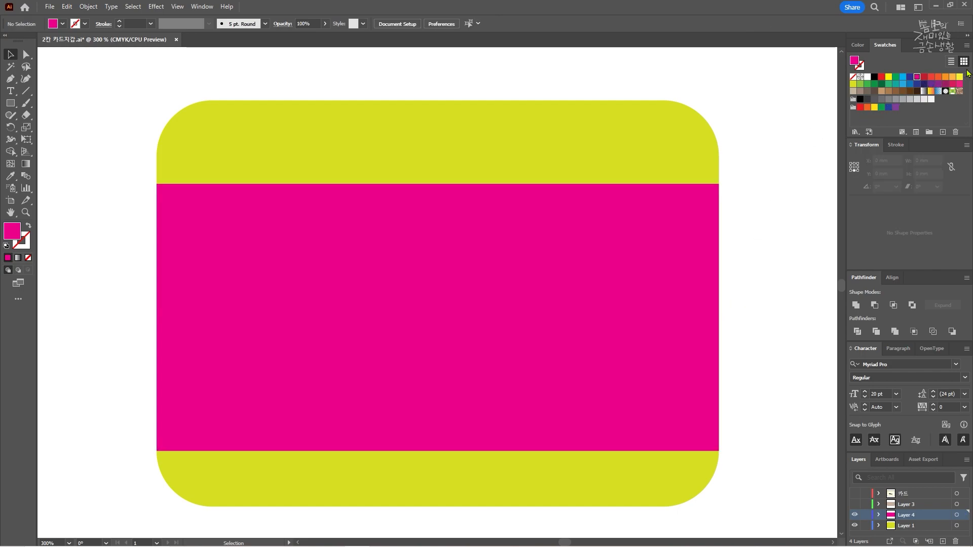
left_click(904, 79)
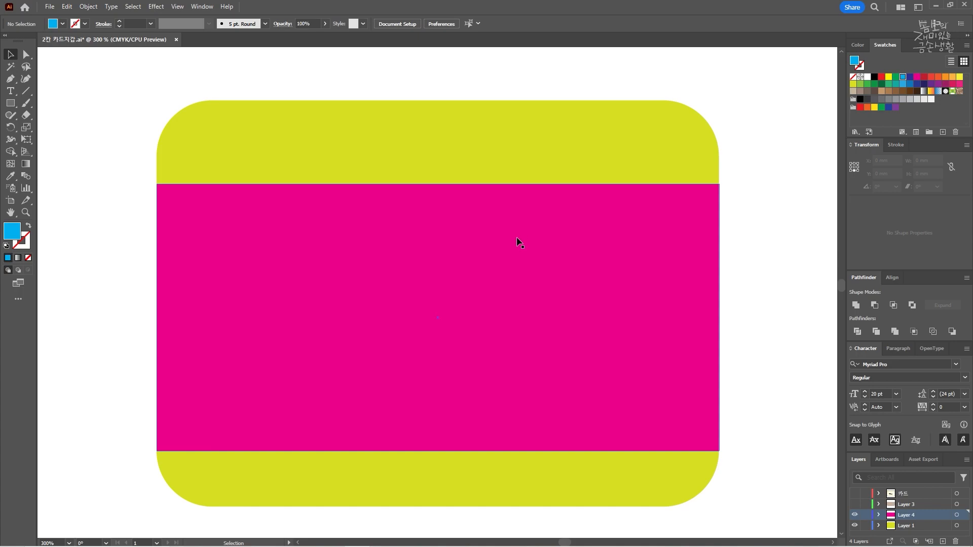
key("backslash")
left_click_drag(438, 94, 438, 514)
key("v")
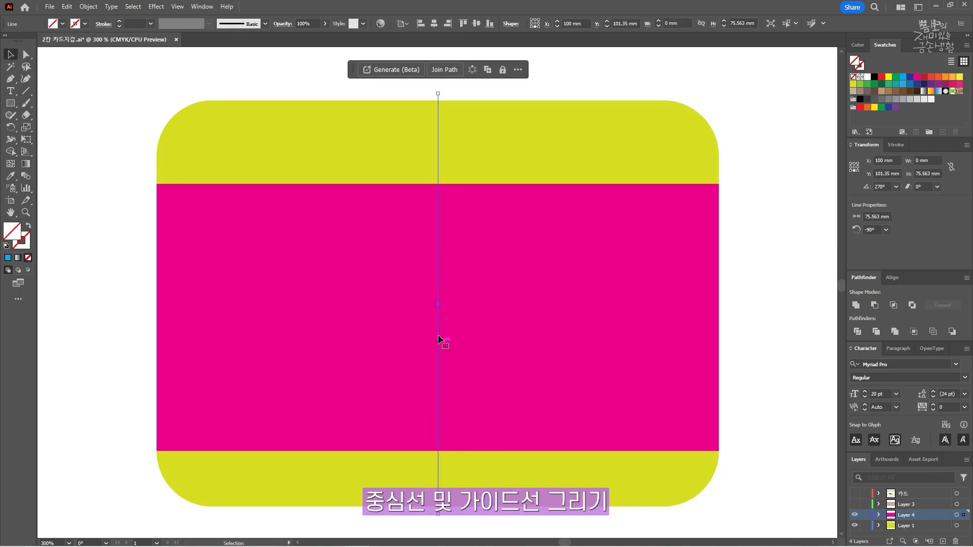
Give the centre line a cyan stroke and centre it horizontally with the magenta piece.
key("c")
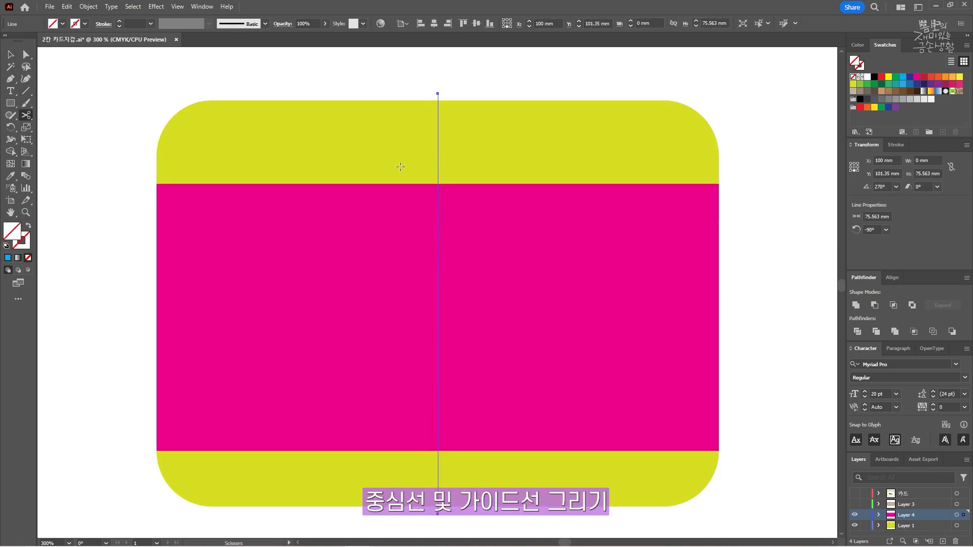
left_click(903, 77)
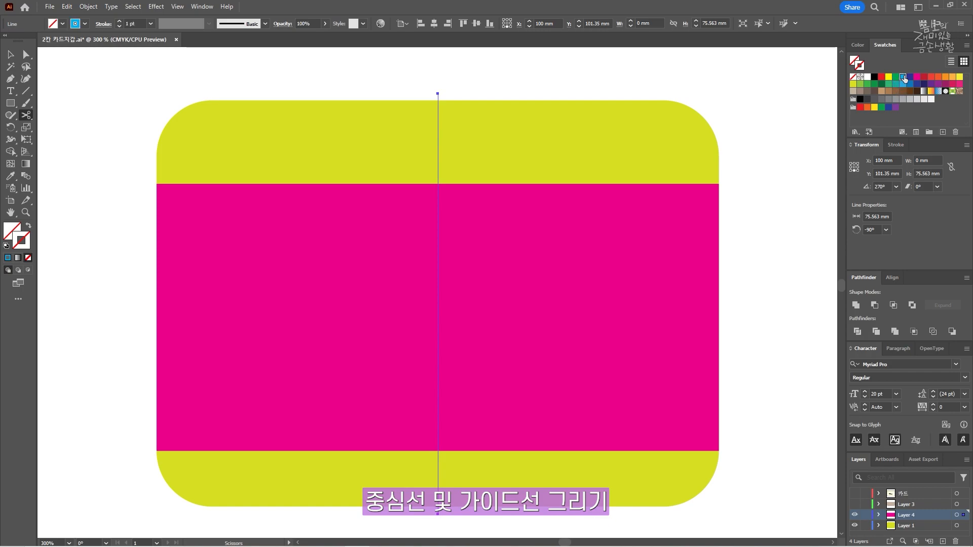
key("v")
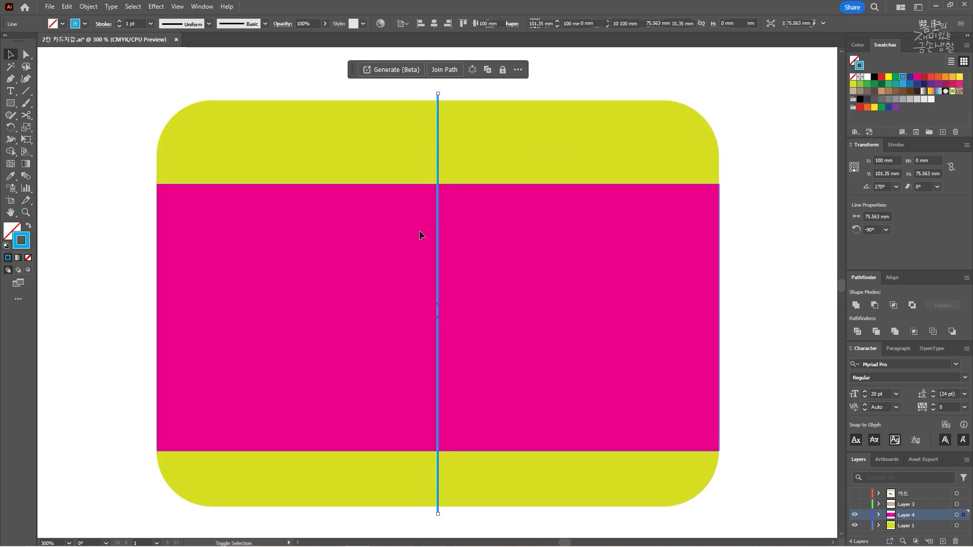
left_click(401, 269, "shift")
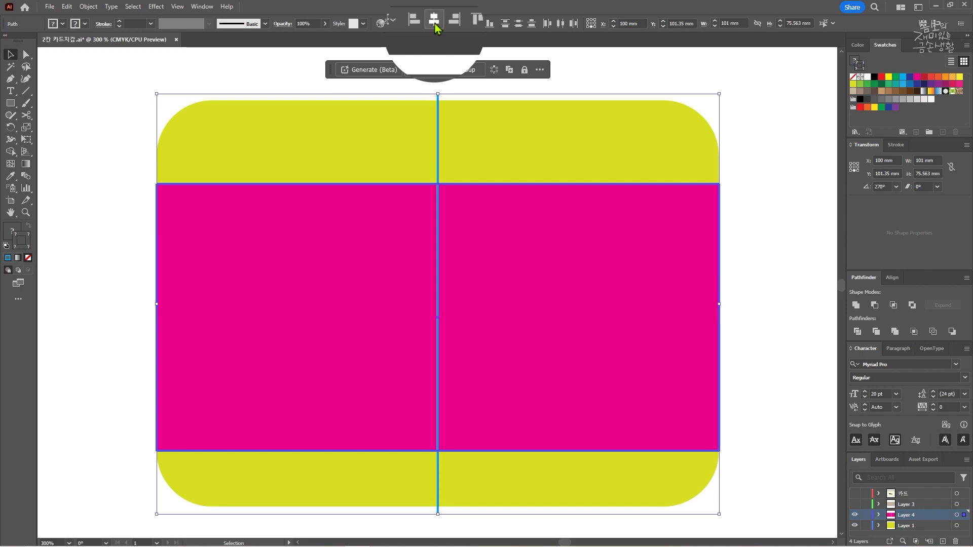
left_click(771, 239)
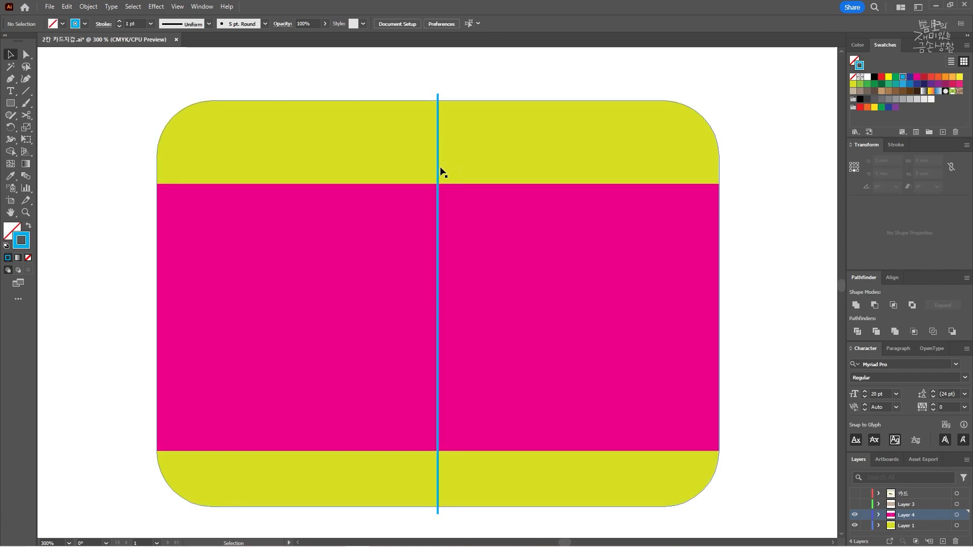
Copy the centre line to the magenta piece's left edge and offset the copy 5 mm inward.
left_click_drag(436, 169, 157, 225)
left_click(937, 160)
left_click(894, 160)
type("+5")
key("Return")
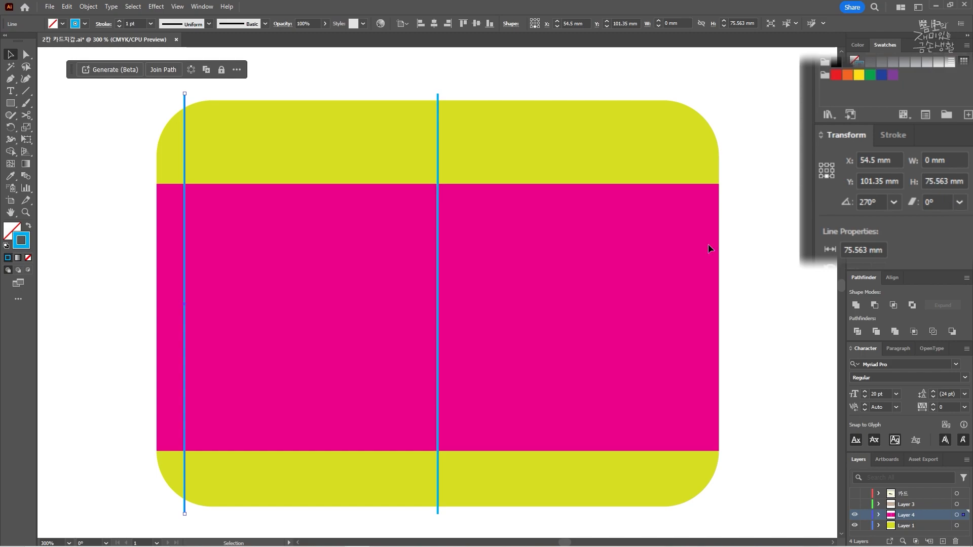
Draw a horizontal guide line about 109 mm long along the magenta piece's top edge and move it 10 mm down.
key("backslash")
mouse_move(156, 184)
left_mouse_down()
mouse_move(764, 167)
mouse_move(733, 183)
left_mouse_up()
key("v")
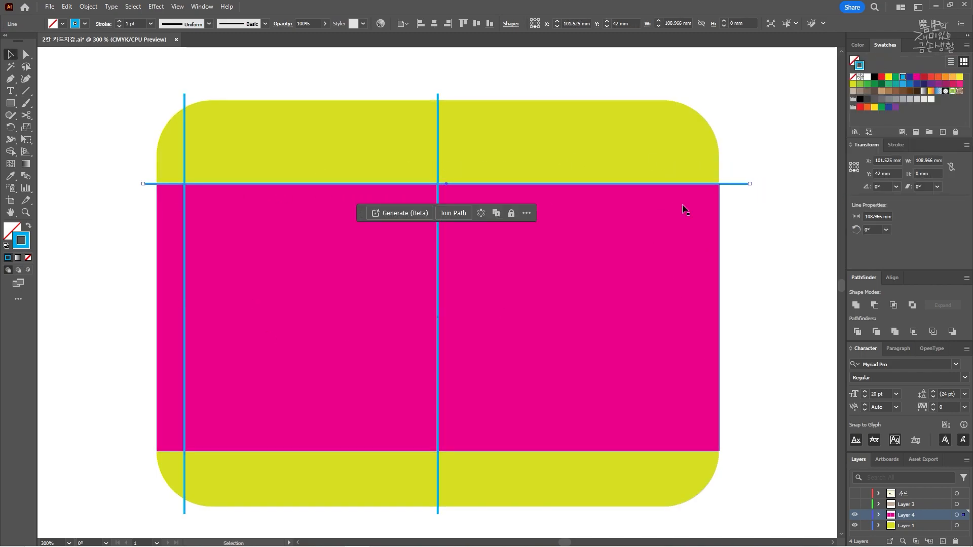
left_click(891, 174)
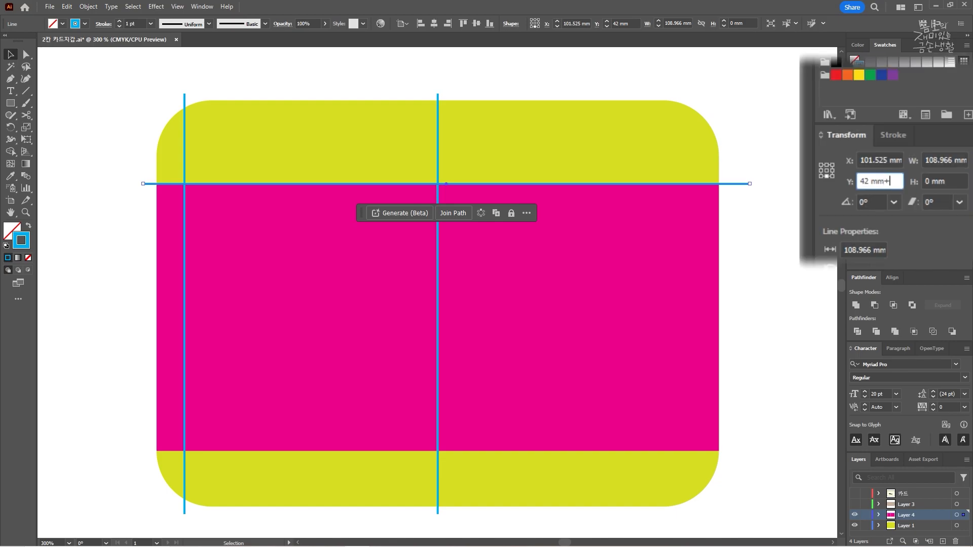
key("Return")
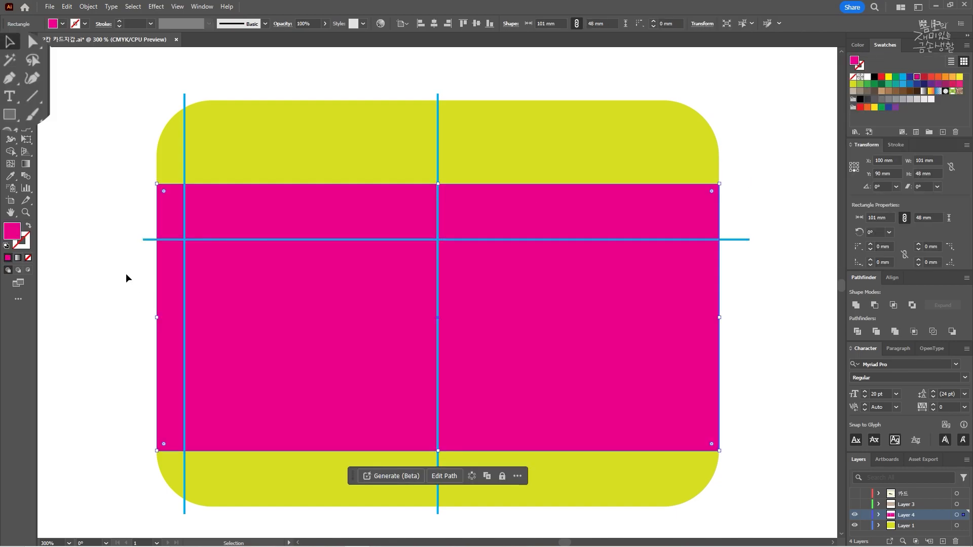
Add two anchor points to the left edge of the magenta piece, both below the horizontal guide line.
left_click(9, 78)
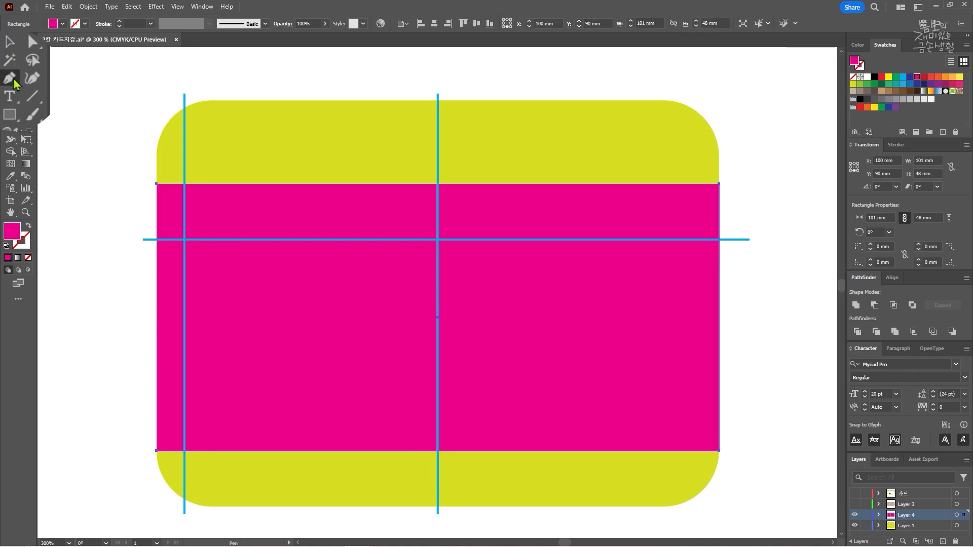
scroll(175, 257, "up", 1)
left_click_drag(207, 305, 252, 252)
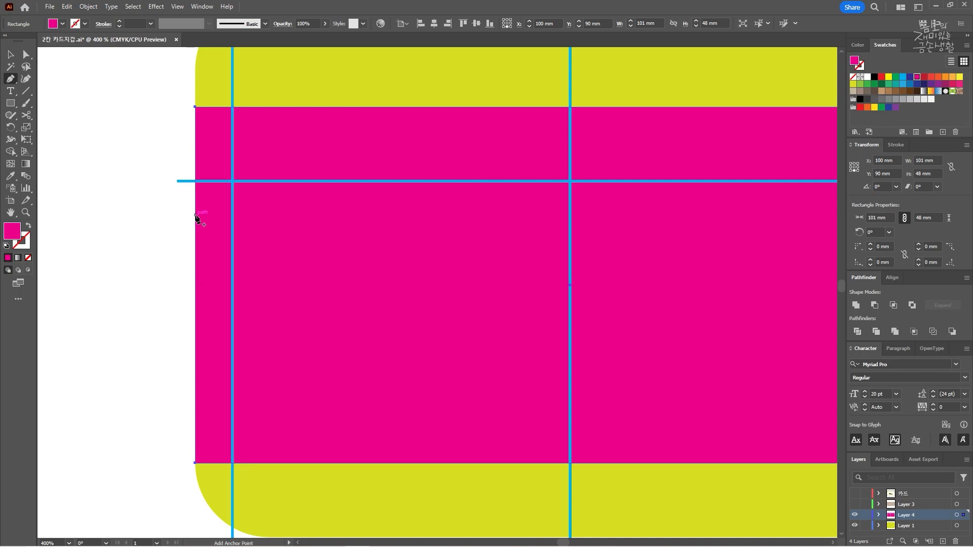
left_click(196, 217)
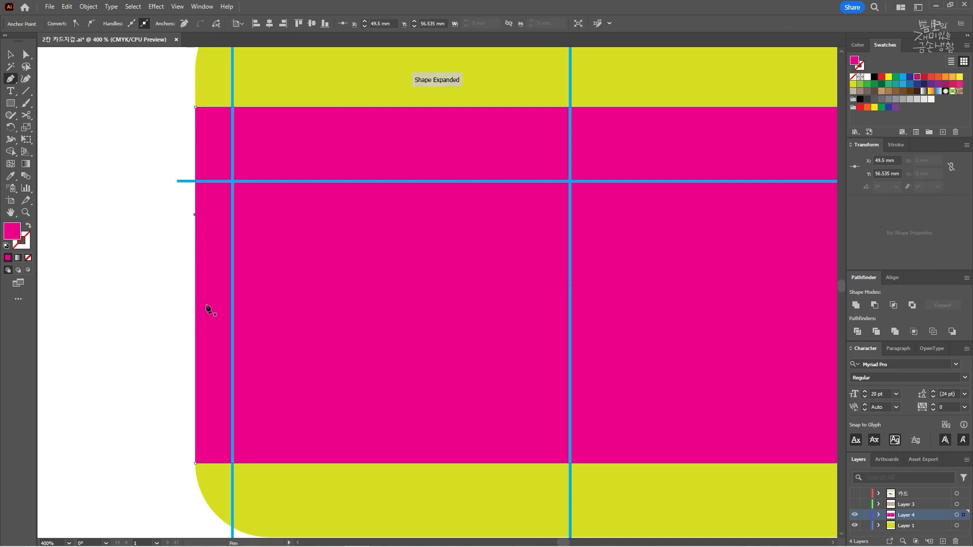
left_click(195, 378)
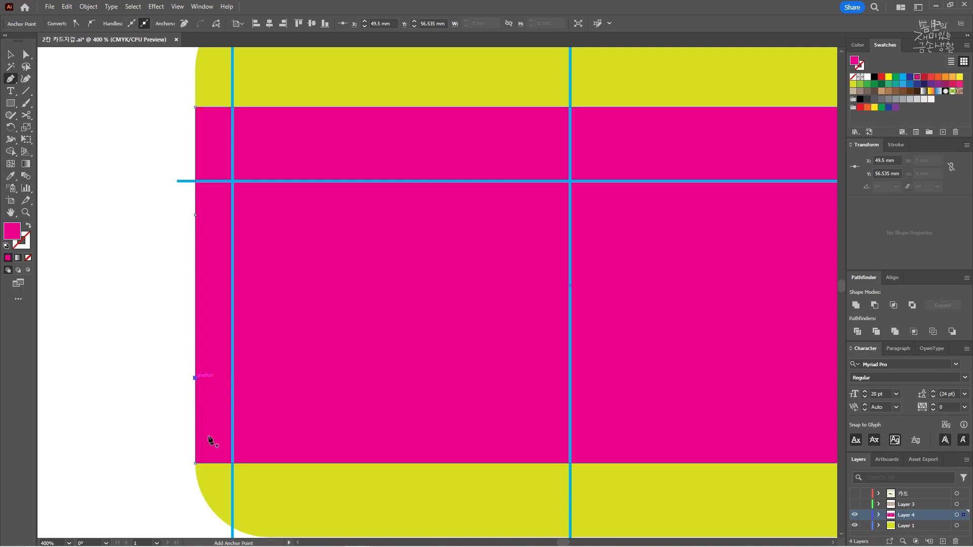
Move the added points and the lower-left corner onto the guide lines to cut a 5 mm wide step from the magenta piece.
key("a")
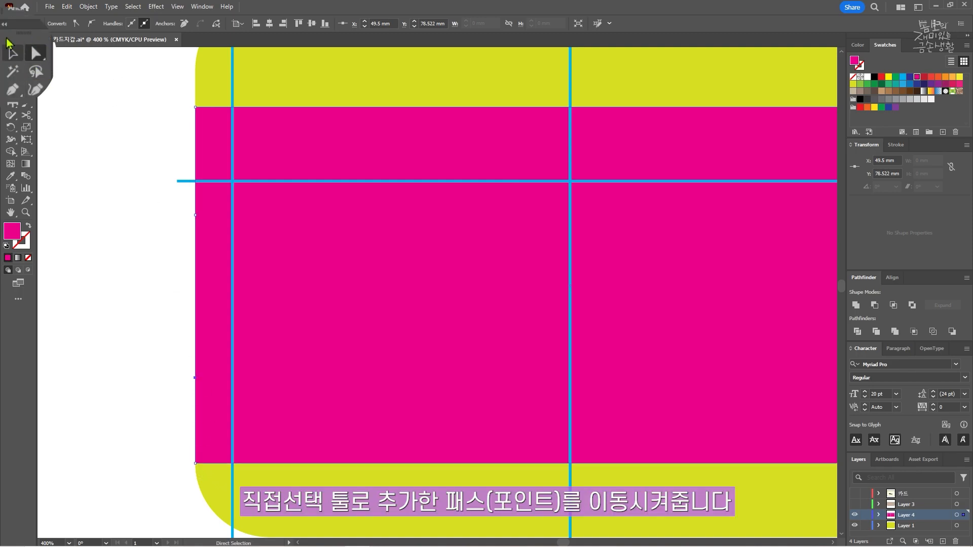
left_click_drag(192, 215, 198, 185)
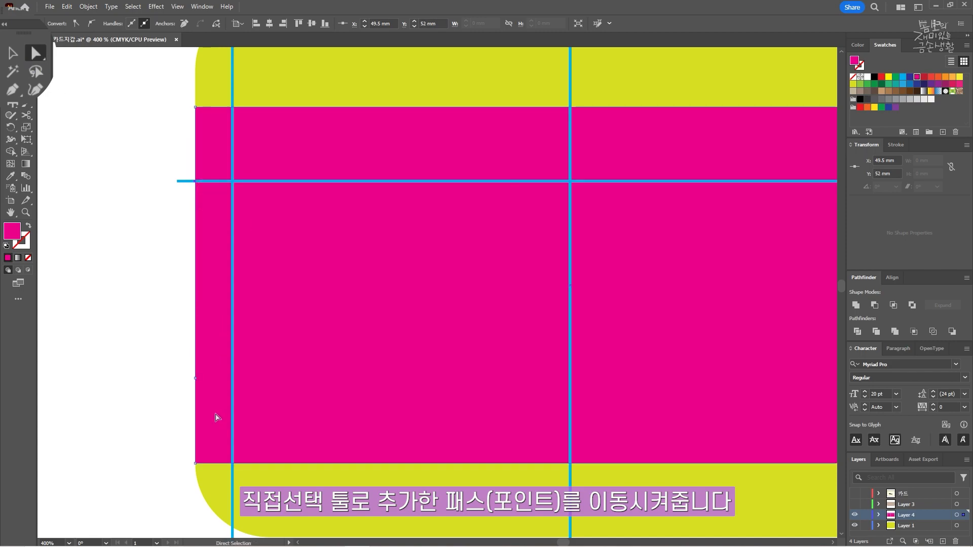
left_click_drag(195, 378, 230, 181)
left_click(195, 464)
left_click_drag(195, 464, 232, 463)
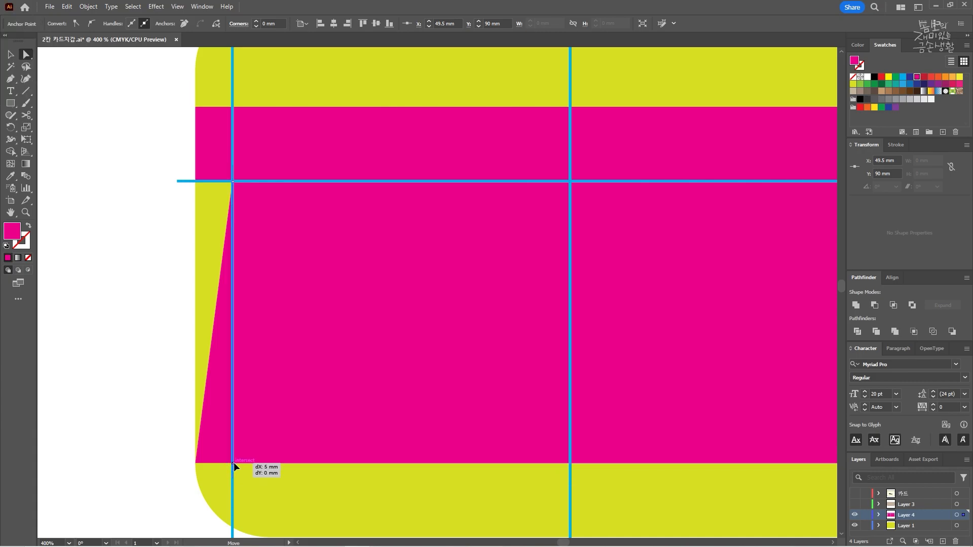
left_click(200, 358)
scroll(195, 356, "down", 2)
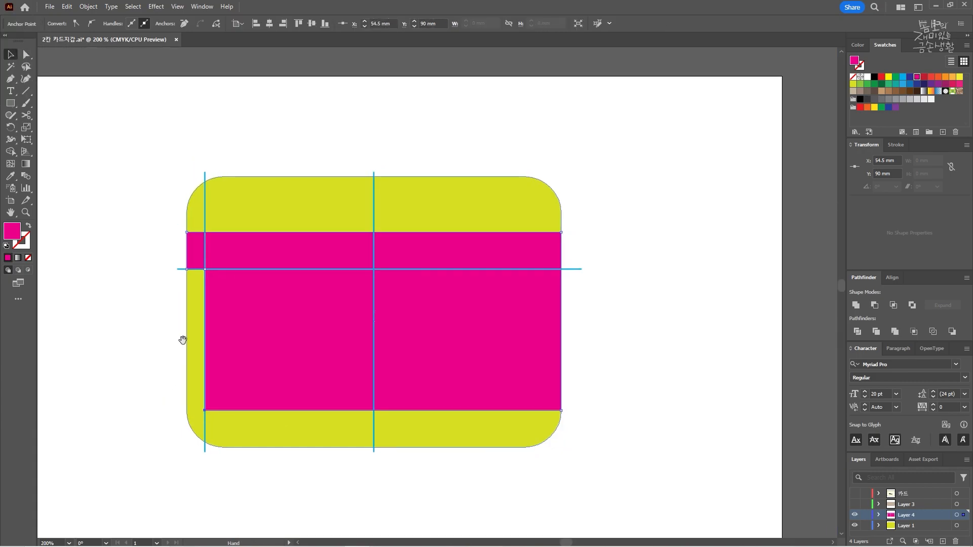
left_click(182, 341)
left_click_drag(268, 346, 525, 199)
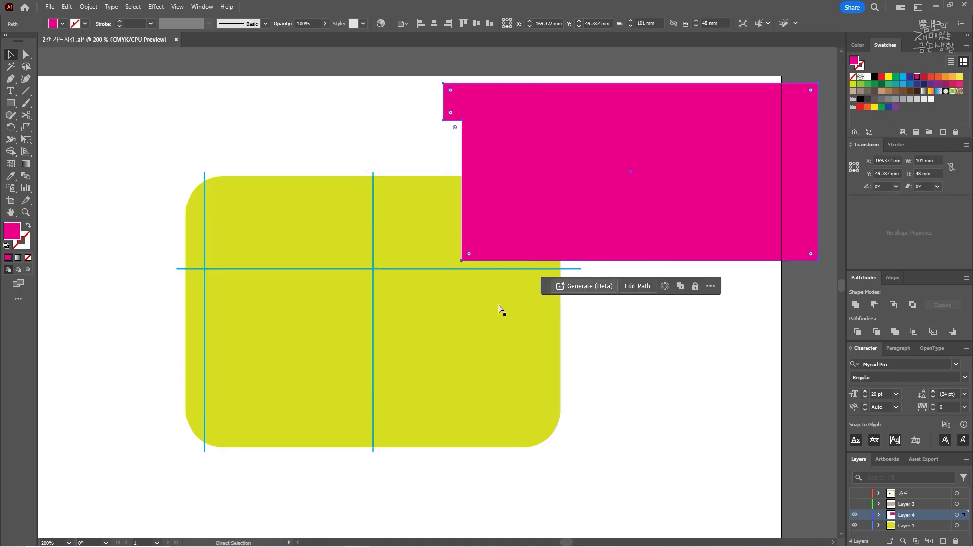
key("ctrl+z")
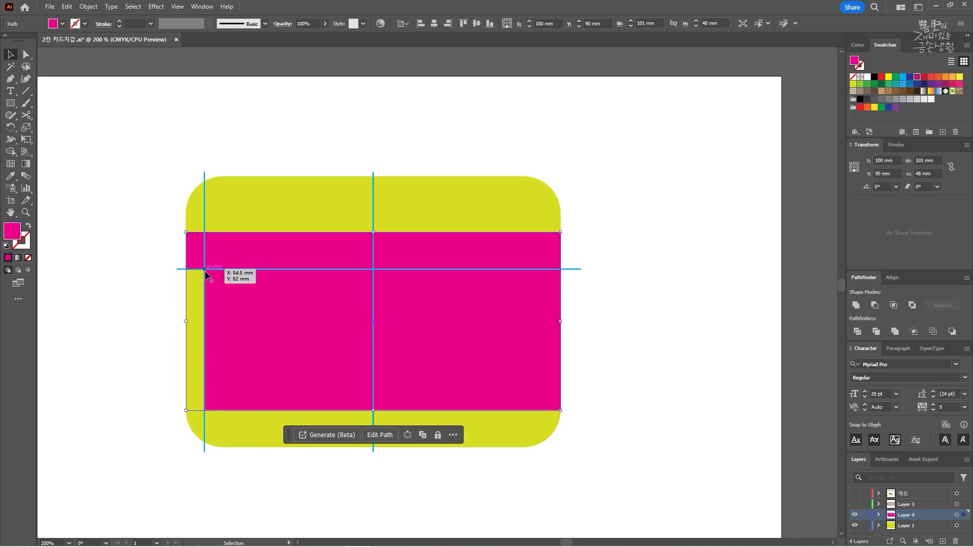
key("a")
left_click_drag(205, 410, 251, 410)
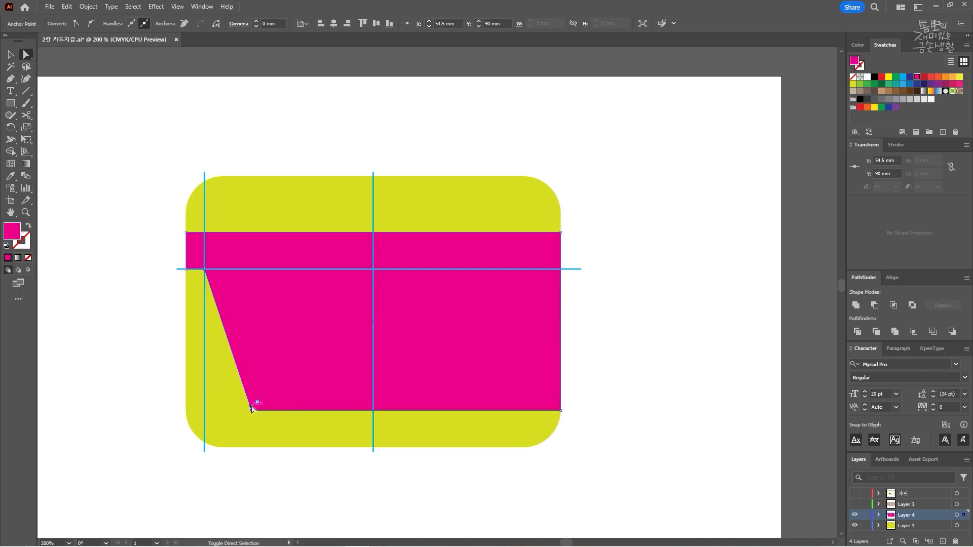
key("ctrl+z")
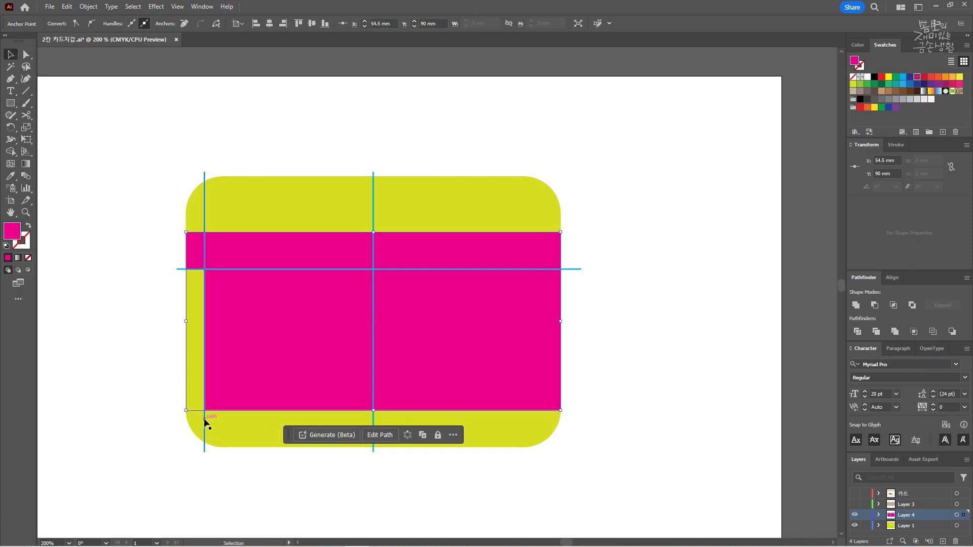
Move the left vertical guide line 15 mm inward, towards the centre line.
key("v")
left_click(205, 423)
left_click_drag(205, 419, 224, 420, "alt")
key("ctrl+z")
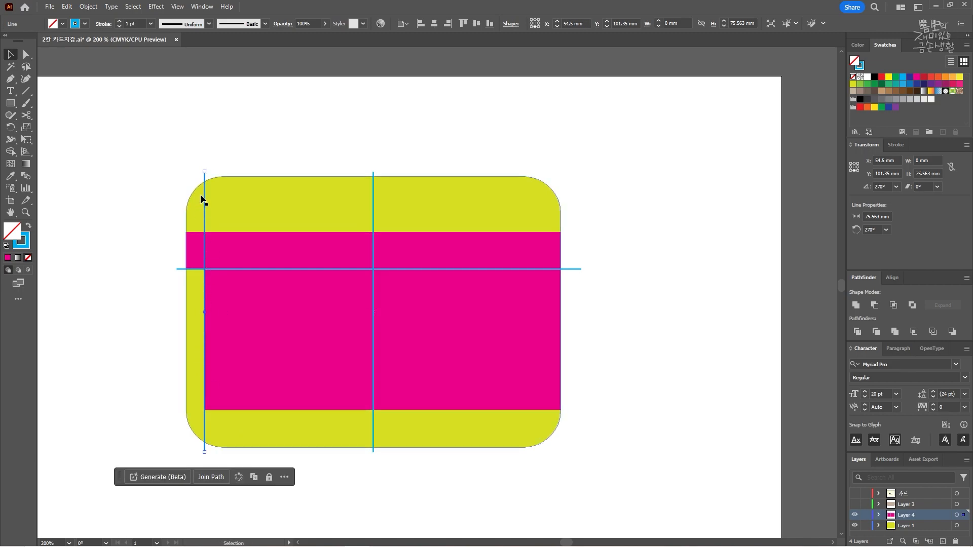
left_click(894, 160)
type("+15")
key("Return")
Move the magenta piece's lower-left corner horizontally onto the left vertical guide line to slant its side.
key("a")
left_click(214, 406)
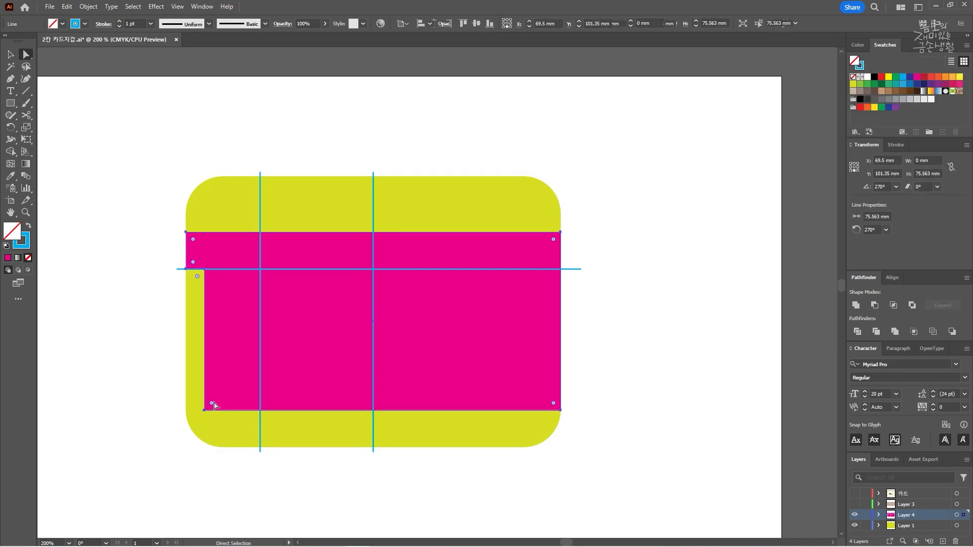
left_click(205, 412)
left_click(206, 408)
left_click(205, 411)
left_click_drag(205, 412, 261, 413)
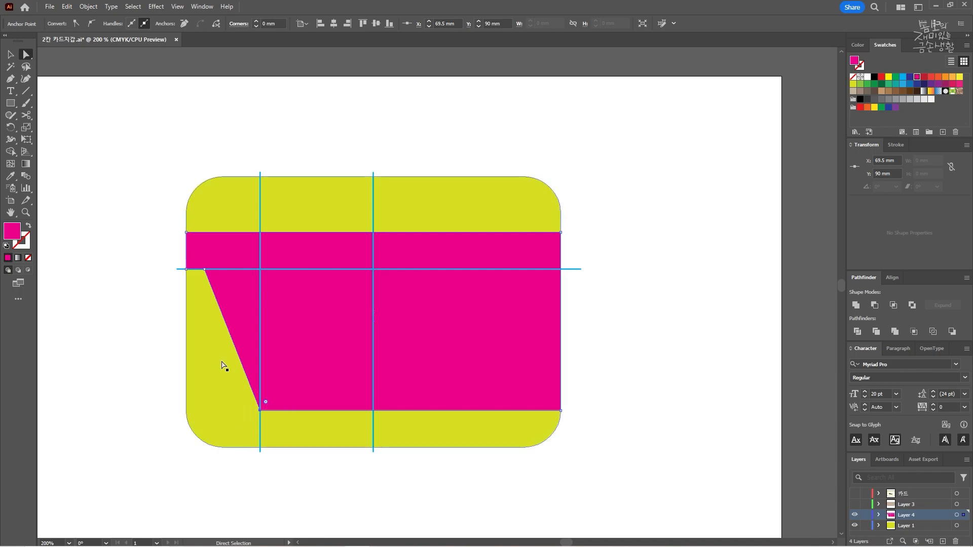
left_click(131, 354)
Delete the left vertical guide line and the horizontal guide line, keeping only the centre line.
key("v")
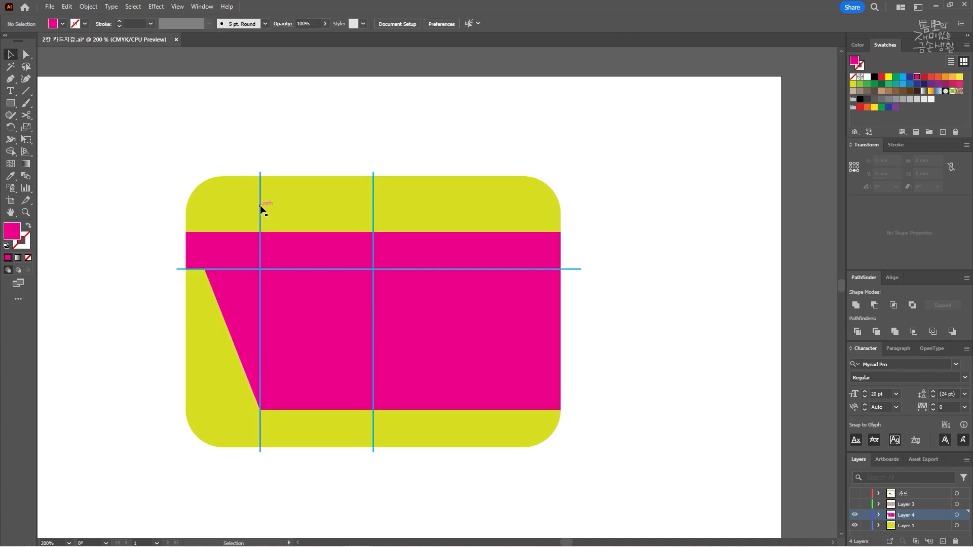
left_click(261, 207)
left_click(299, 268, "shift")
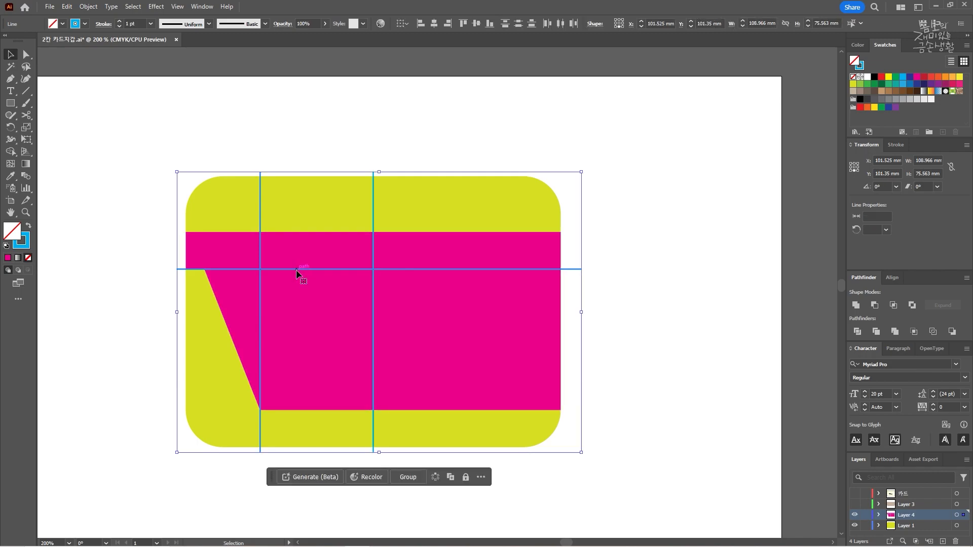
key("Delete")
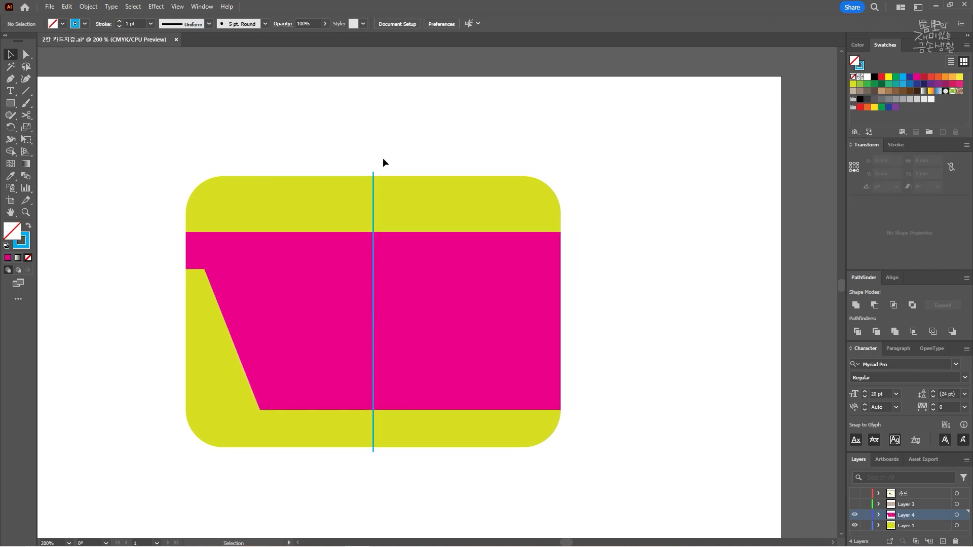
Hide the main panel's layer and split the magenta piece along the centre line with Pathfinder Divide.
left_click(384, 401)
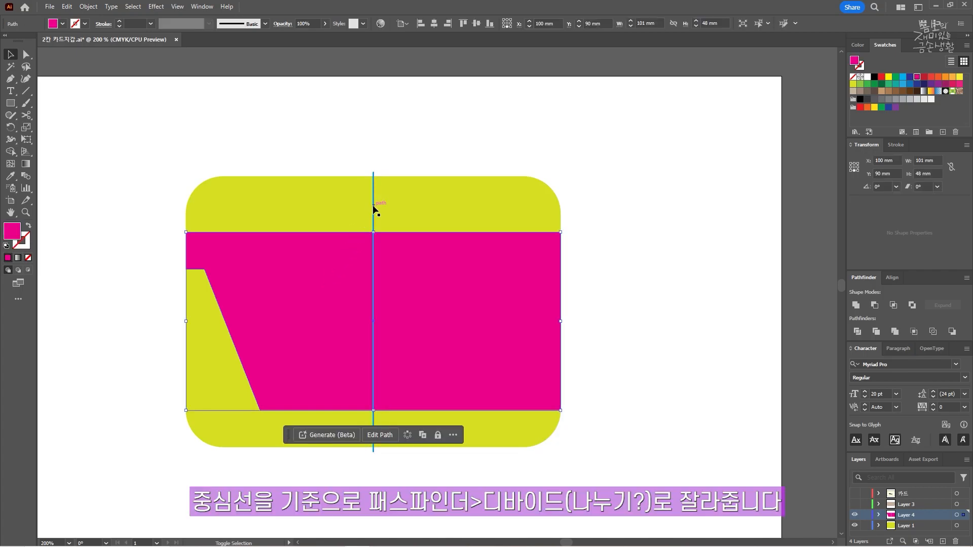
left_click(374, 208, "shift")
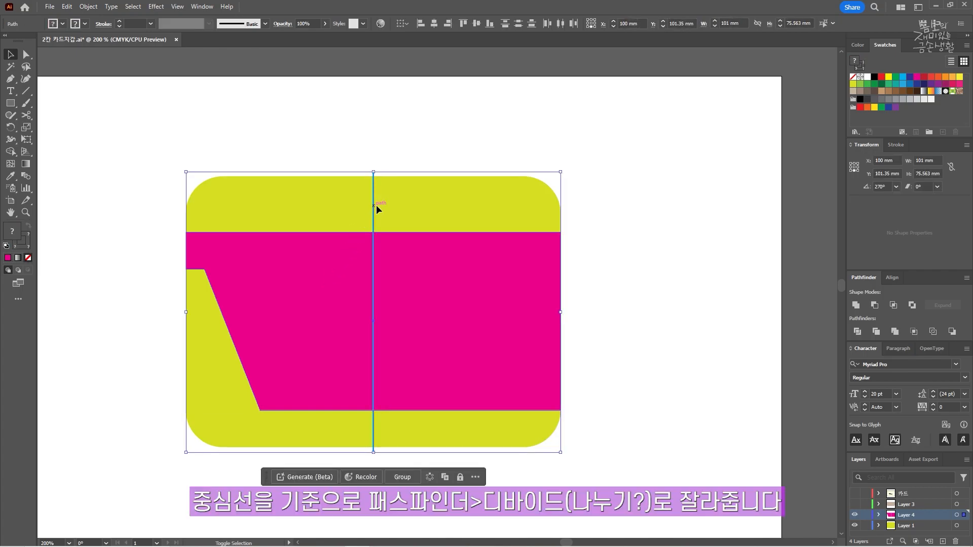
left_click(855, 526)
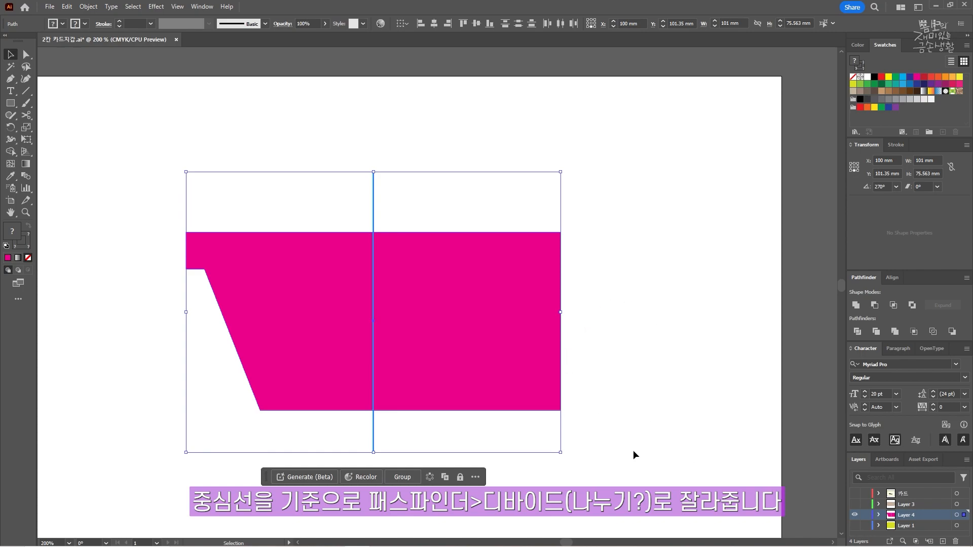
left_click_drag(639, 449, 232, 233)
left_click(857, 332)
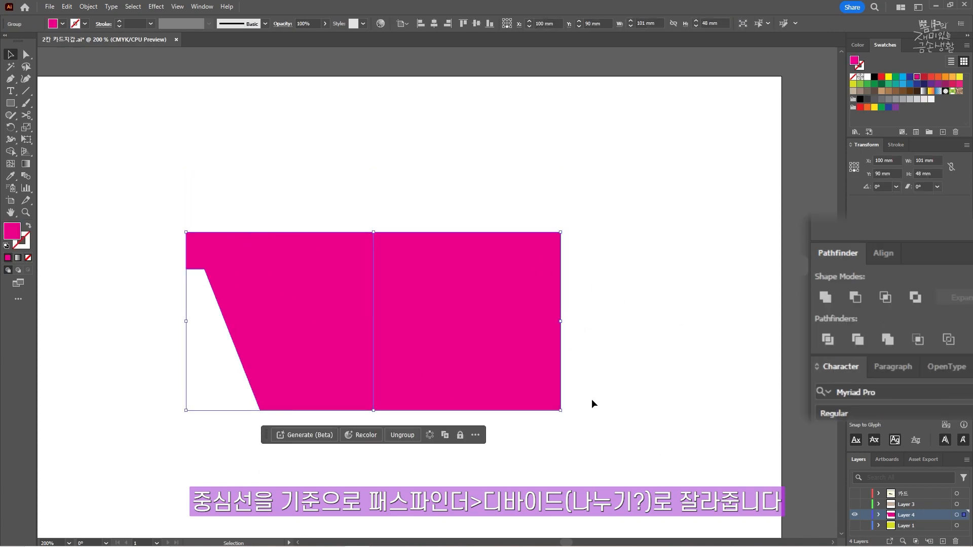
Examine the divided magenta piece in outline view, then restore the normal preview.
left_click(583, 418)
left_click(455, 367)
key("a")
key("ctrl+y")
key("v")
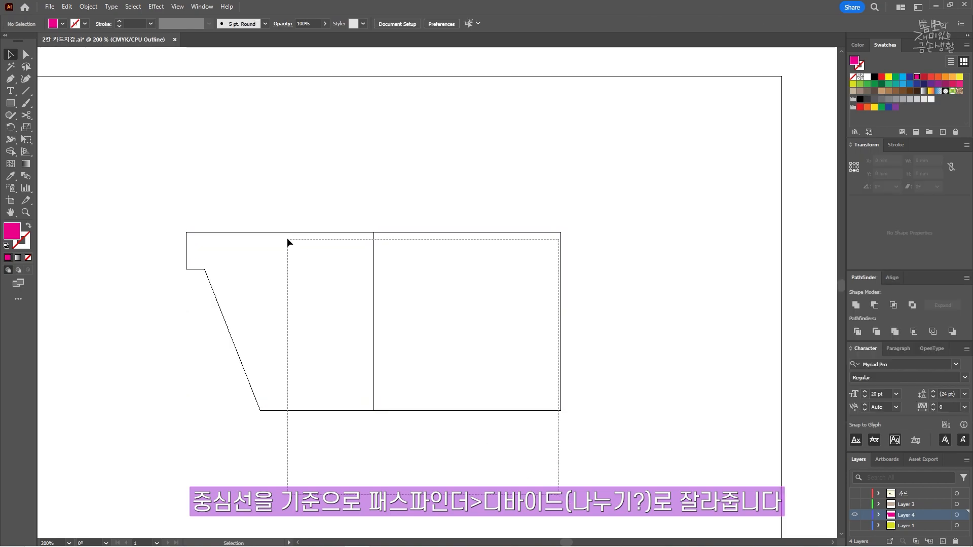
left_click(308, 185)
key("ctrl+y")
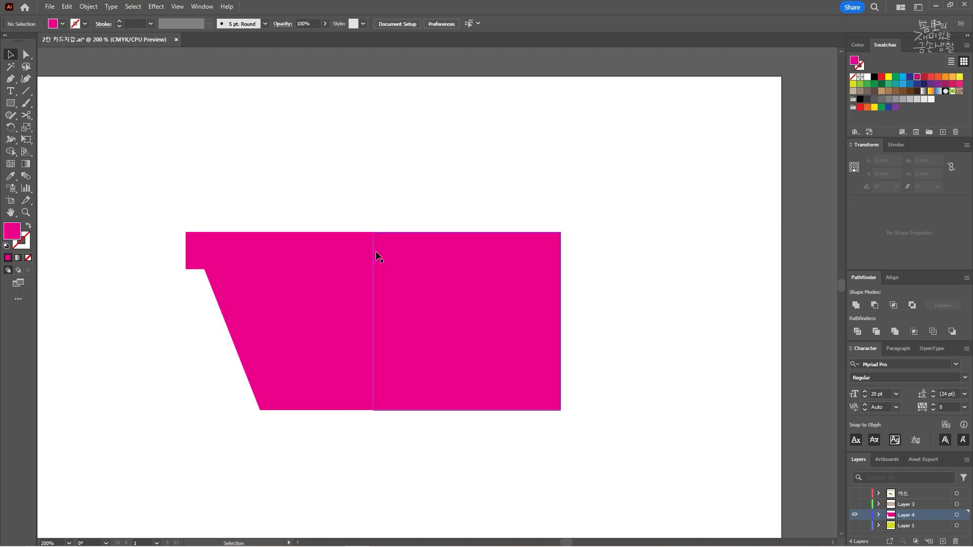
Delete the right half of the divided magenta piece.
left_click(381, 256)
left_click(620, 297)
left_click(26, 55)
left_click(473, 311)
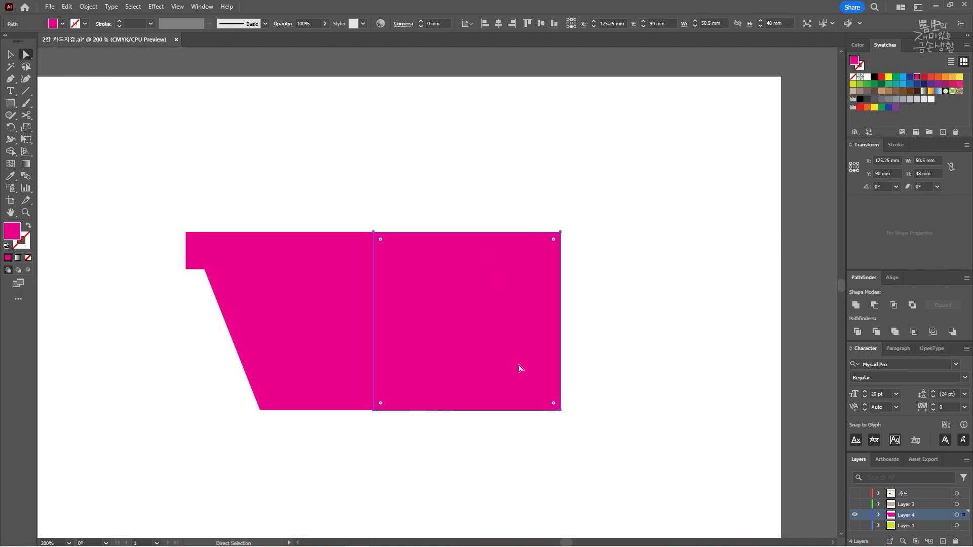
key("Delete")
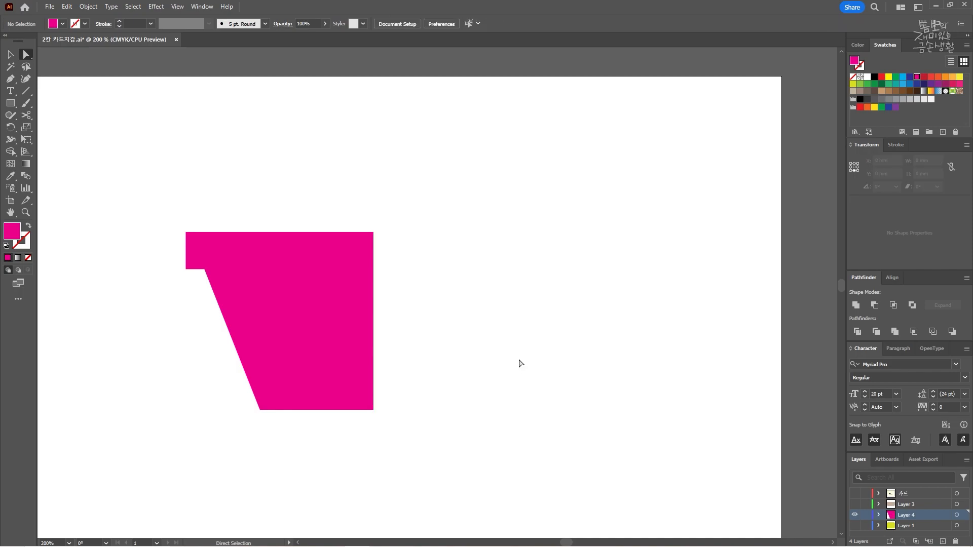
Reflect a copy of the magenta half across the vertical axis, using its upper inner corner as the reference point.
key("v")
left_click(342, 376)
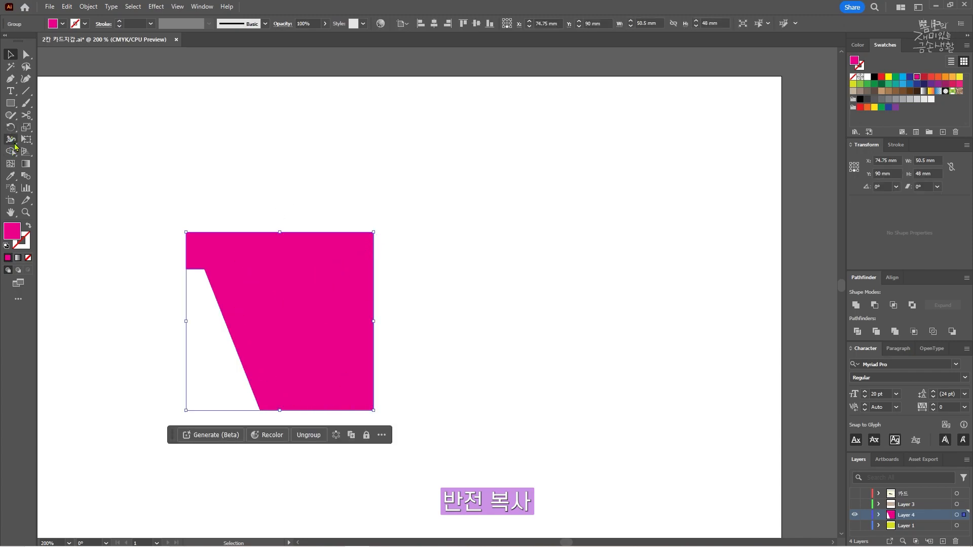
left_click_drag(11, 127, 76, 143)
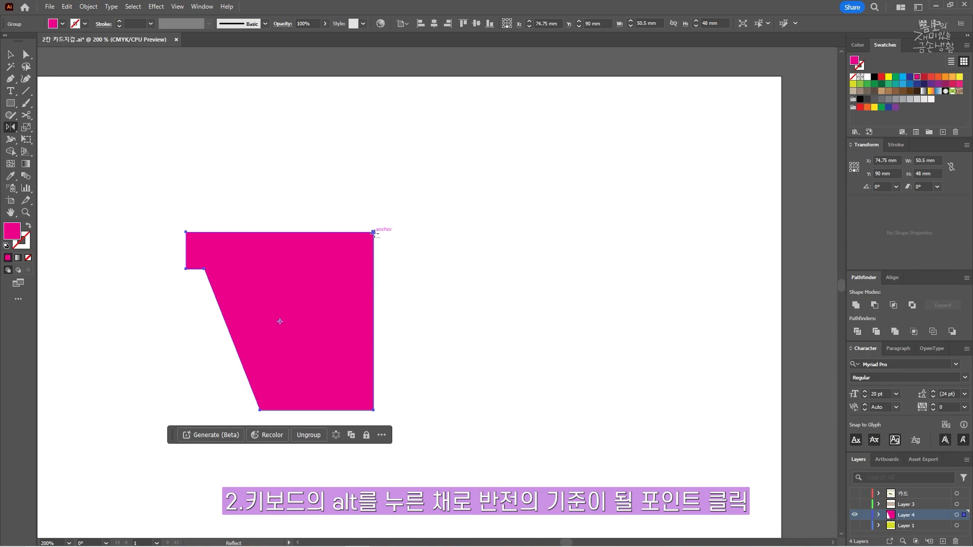
left_click(374, 233, "alt")
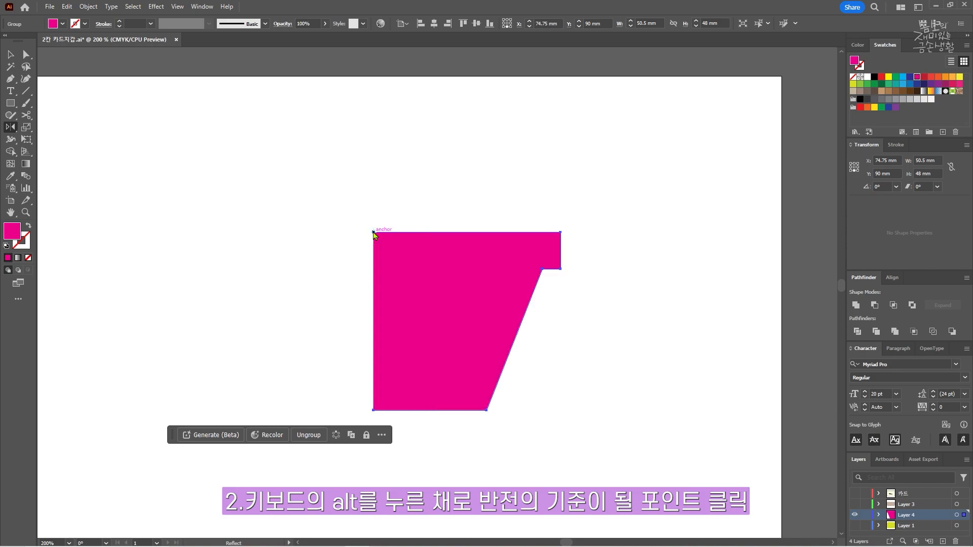
left_click(310, 241)
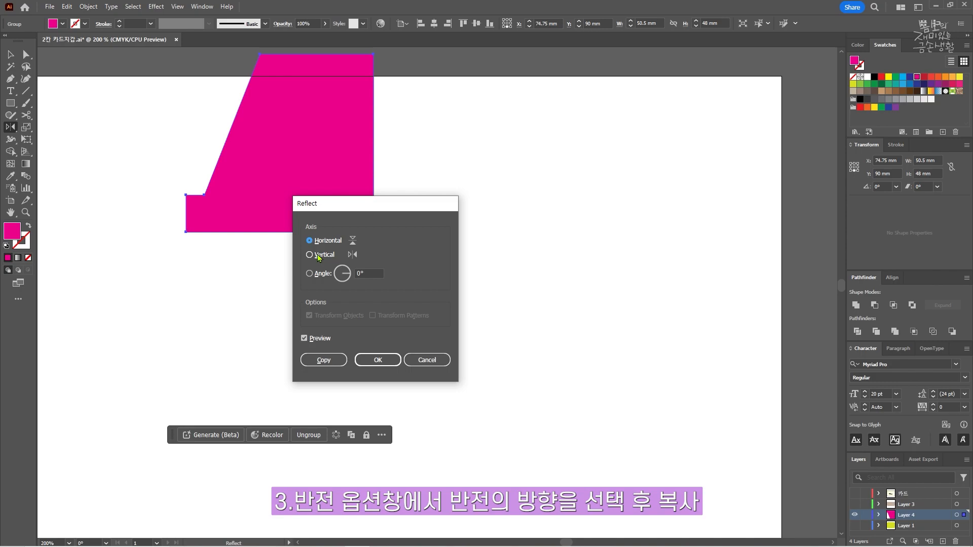
left_click(319, 256)
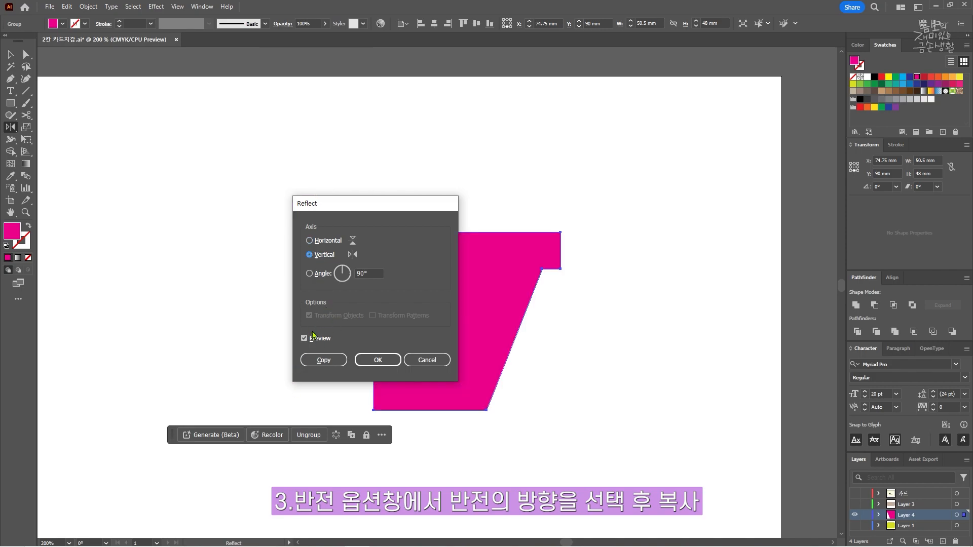
left_click(316, 359)
Merge the two magenta halves into one symmetrical piece with Pathfinder Unite.
key("v")
left_click(157, 481)
left_click_drag(157, 478, 146, 490)
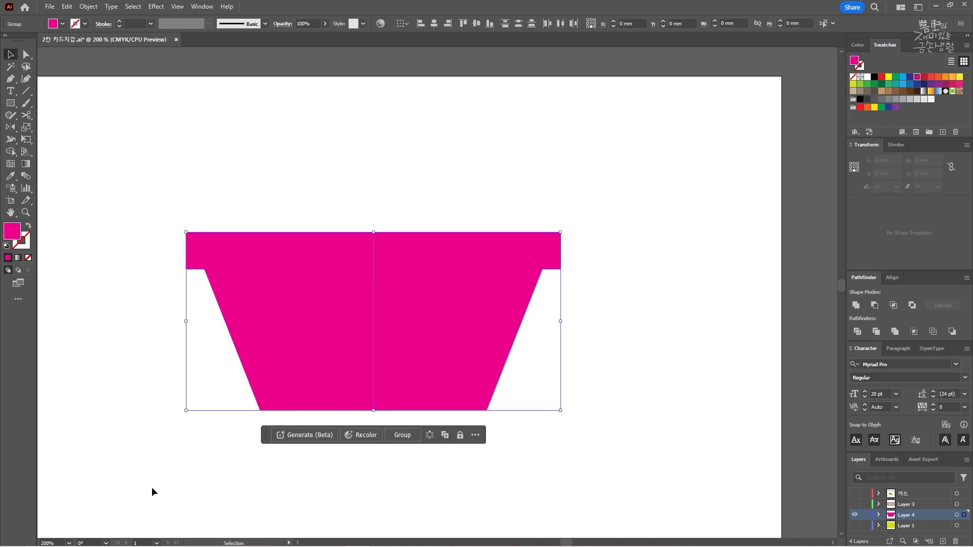
left_click(843, 308)
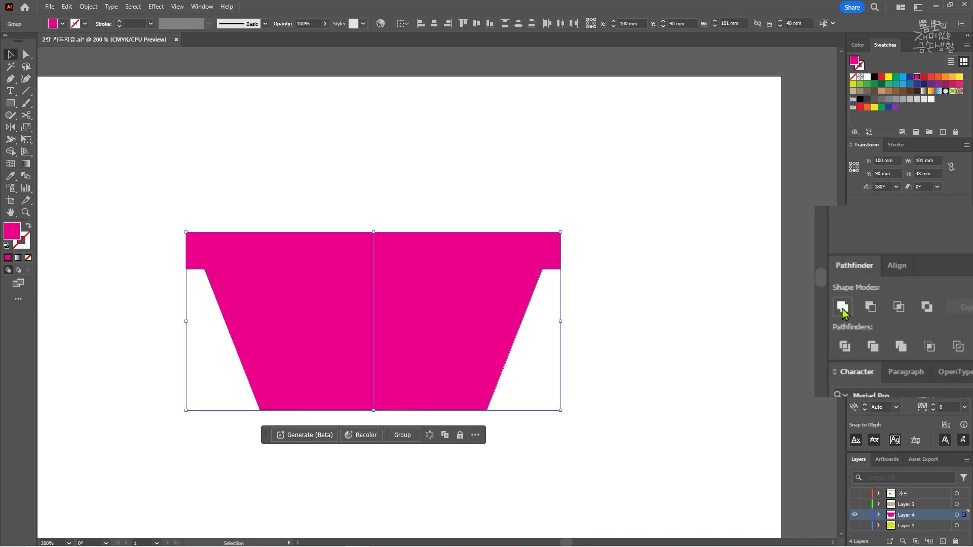
left_click(621, 420)
Show the main panel's layer and Layer 3, and set the brown pocket's opacity to 100%.
left_click(854, 526)
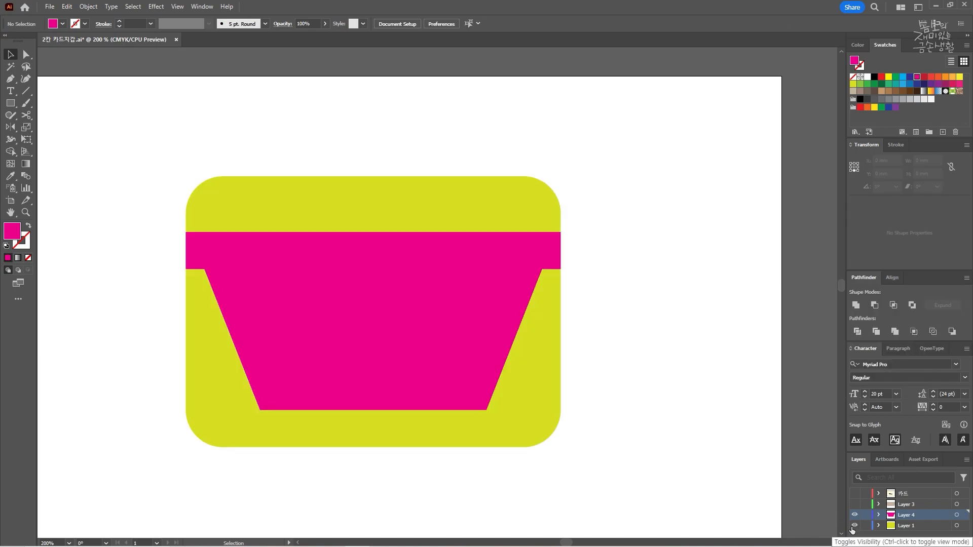
left_click(855, 505)
left_click(331, 420)
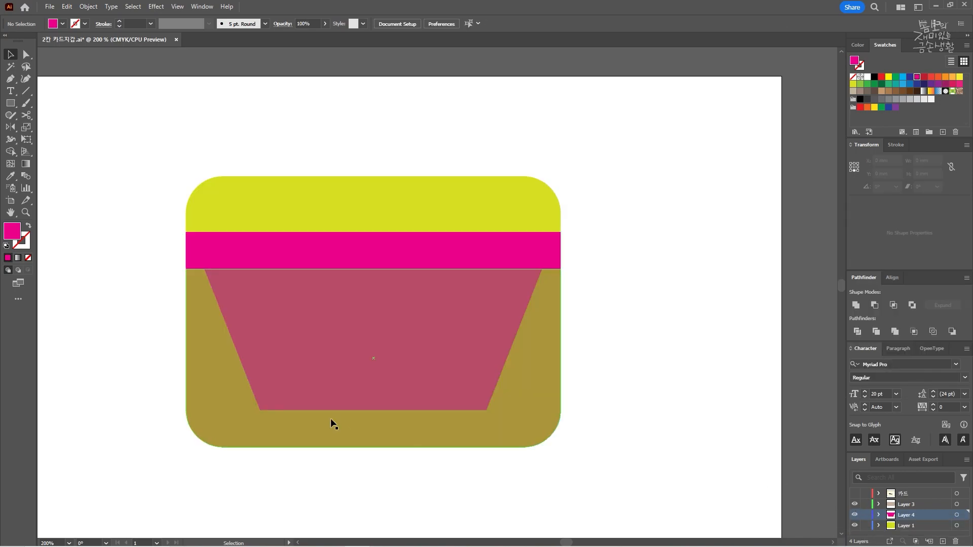
left_click(314, 24)
key("Return")
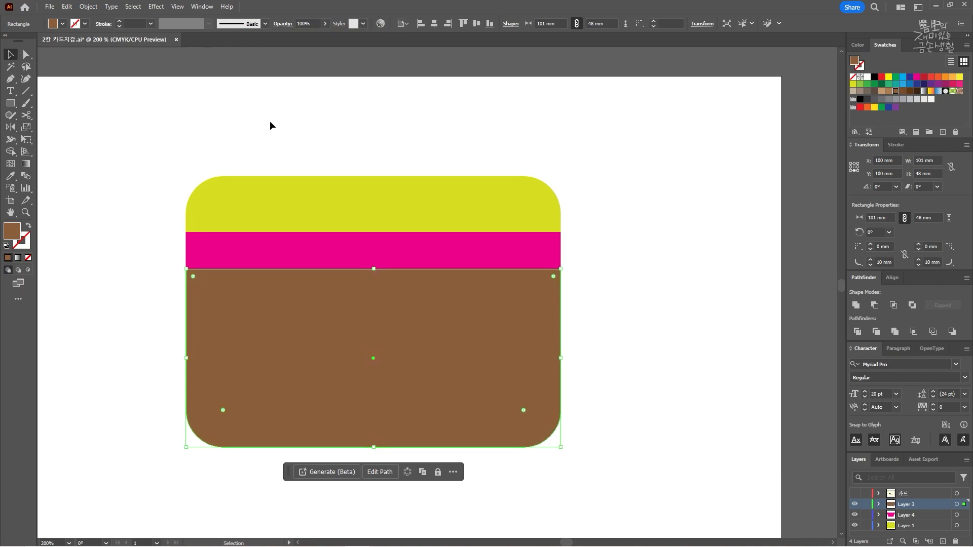
Hide the brown pocket's layer and make Layer 1 active, keeping the main panel and magenta piece visible.
left_click(718, 226)
scroll(675, 241, "down", 2)
left_click_drag(631, 305, 518, 489)
left_click_drag(504, 217, 504, 340)
left_click(609, 348)
left_click_drag(612, 425, 643, 373)
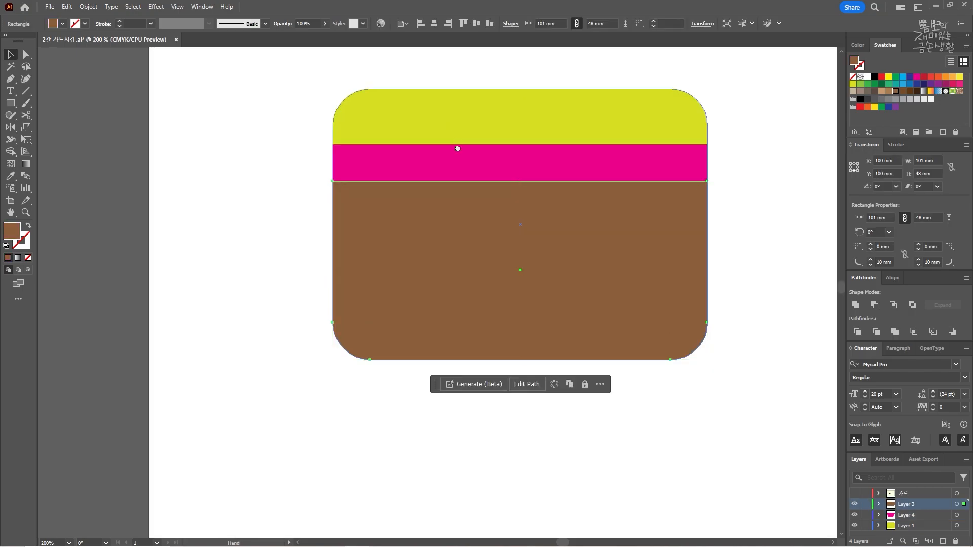
scroll(456, 148, "up", 2)
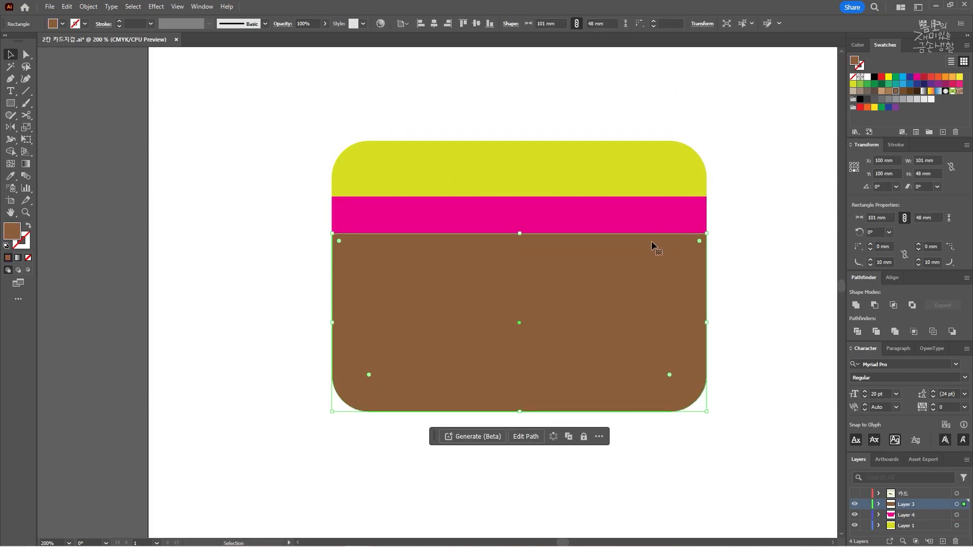
scroll(652, 241, "down", 2)
left_click(660, 209)
left_click_drag(855, 515, 856, 504)
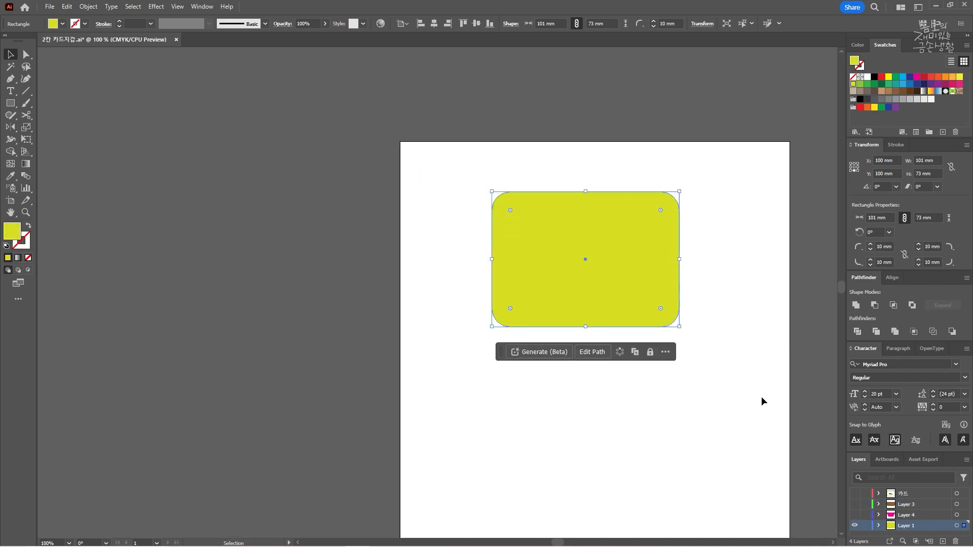
scroll(774, 378, "up", 3)
left_click(855, 515)
left_click_drag(416, 253, 676, 498)
left_click(773, 390)
Draw a horizontal line about 5.6 mm long inward from the magenta piece's upper-left corner and give it a black stroke.
key("backslash")
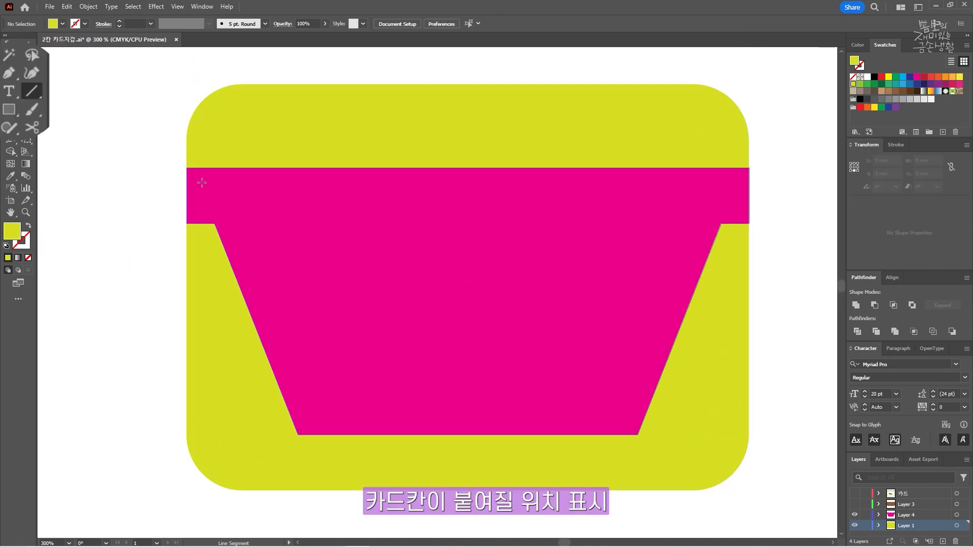
left_click_drag(186, 168, 218, 171)
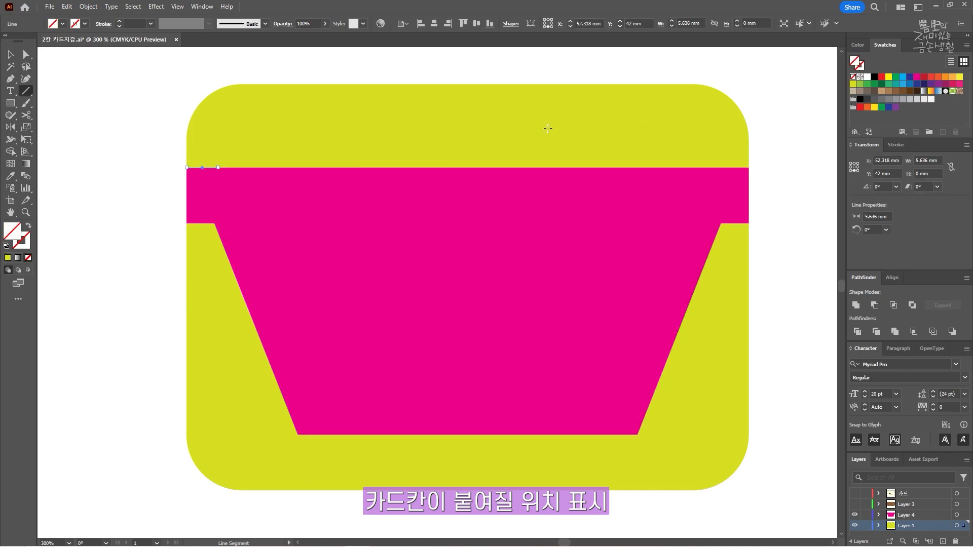
left_click(875, 77)
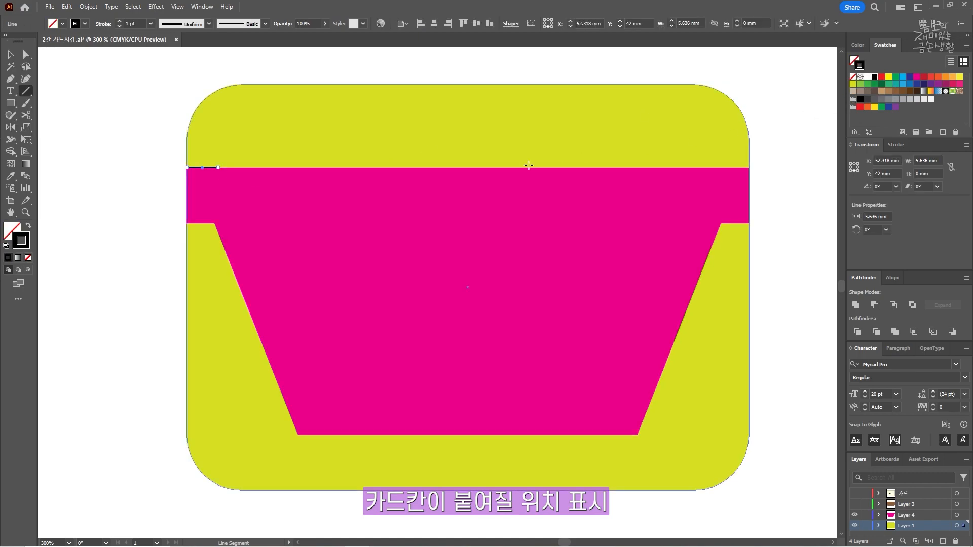
Set the short position mark's stroke weight to 0.5 pt.
key("v")
left_click(137, 23)
type("0.5")
key("Return")
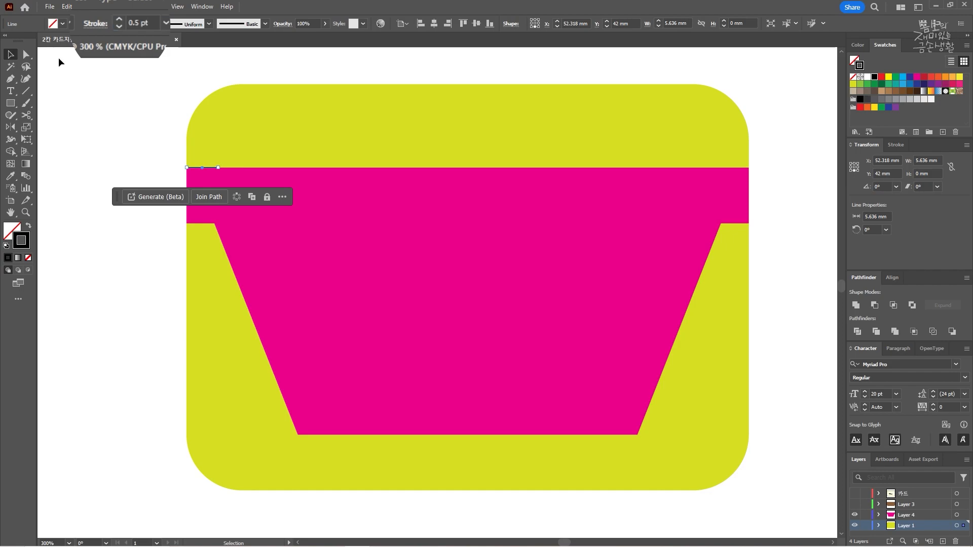
left_click(130, 118)
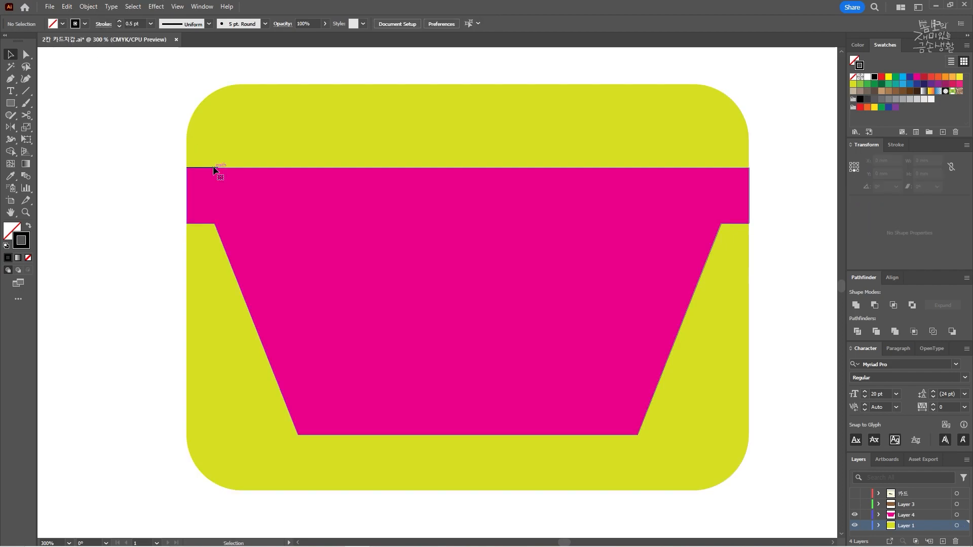
Copy the short position mark 10 mm straight down to the magenta piece's side step.
left_click(206, 169)
left_click(206, 169, "ctrl")
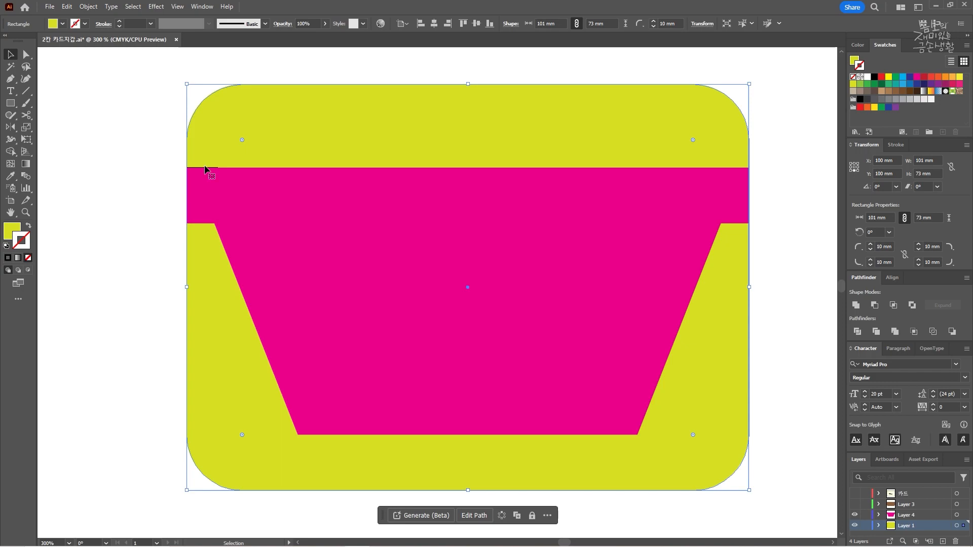
left_click(205, 169)
left_click_drag(151, 184, 226, 141)
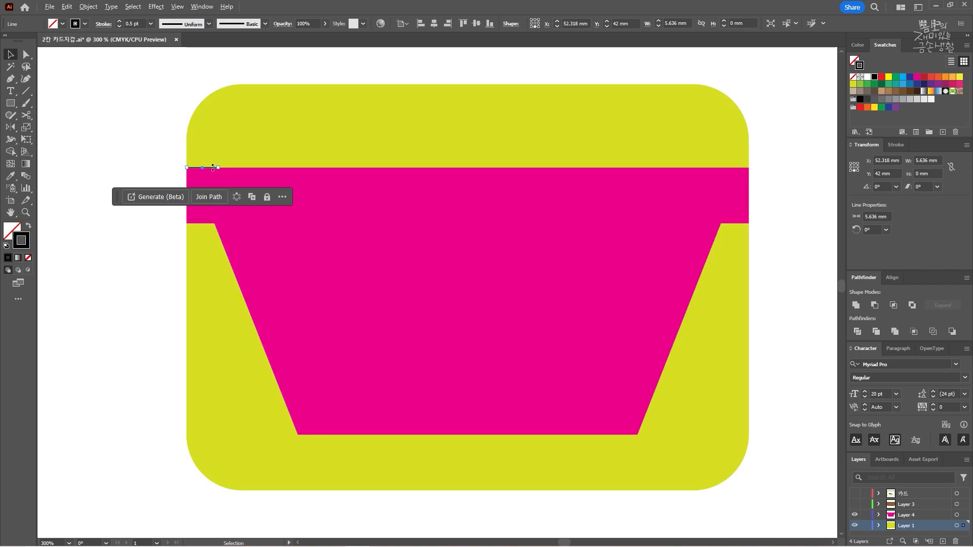
left_click_drag(212, 171, 213, 227)
key("ctrl+z")
key("Return")
key("Tab")
type("10")
key("Return")
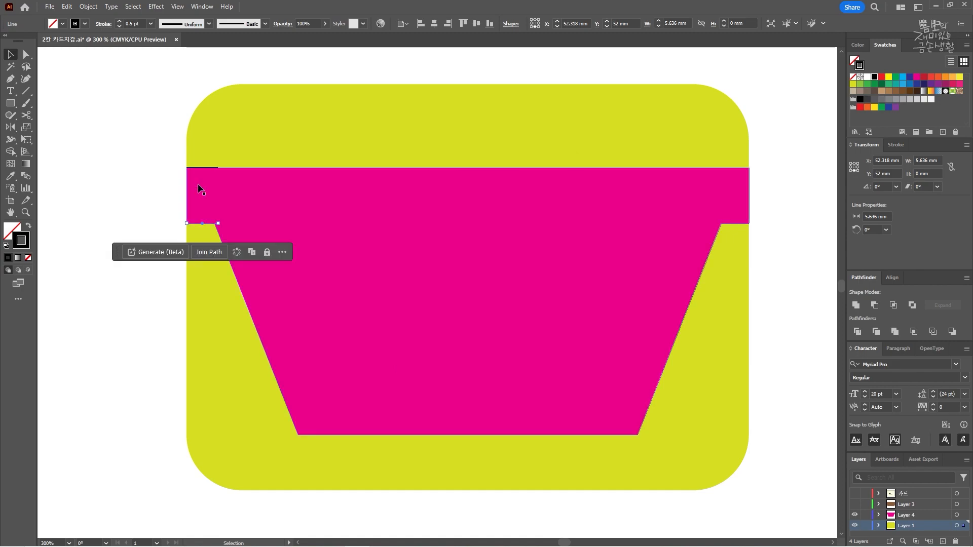
Hide the magenta piece's layer and copy both left position marks horizontally to the main panel's right edge.
left_click(855, 515)
left_click_drag(150, 137, 250, 278)
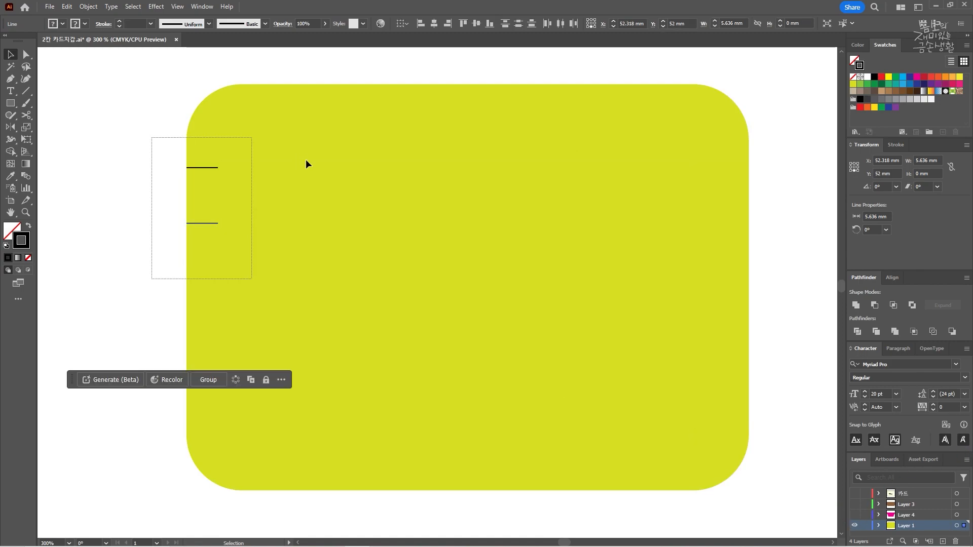
left_click(306, 160, "shift")
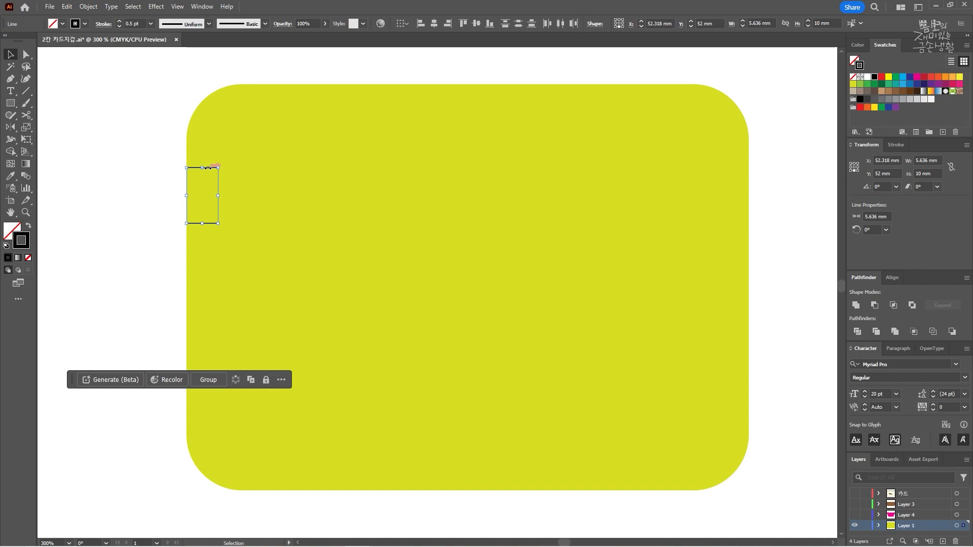
left_click_drag(210, 171, 738, 176)
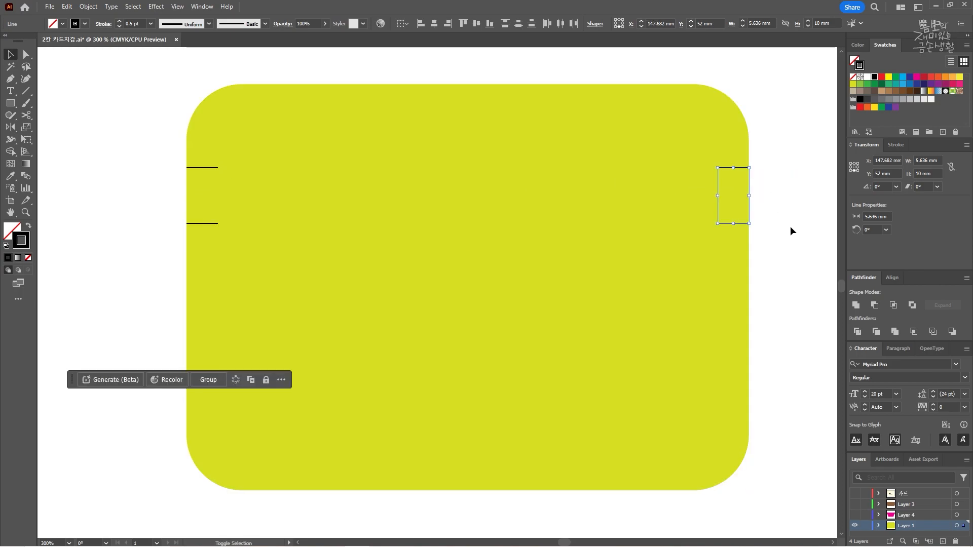
left_click(795, 239)
Show the magenta piece's layer, draw a 61 mm line along its bottom edge on Layer 1, and hide the layer again.
scroll(783, 272, "down", 1)
left_click_drag(784, 272, 713, 295)
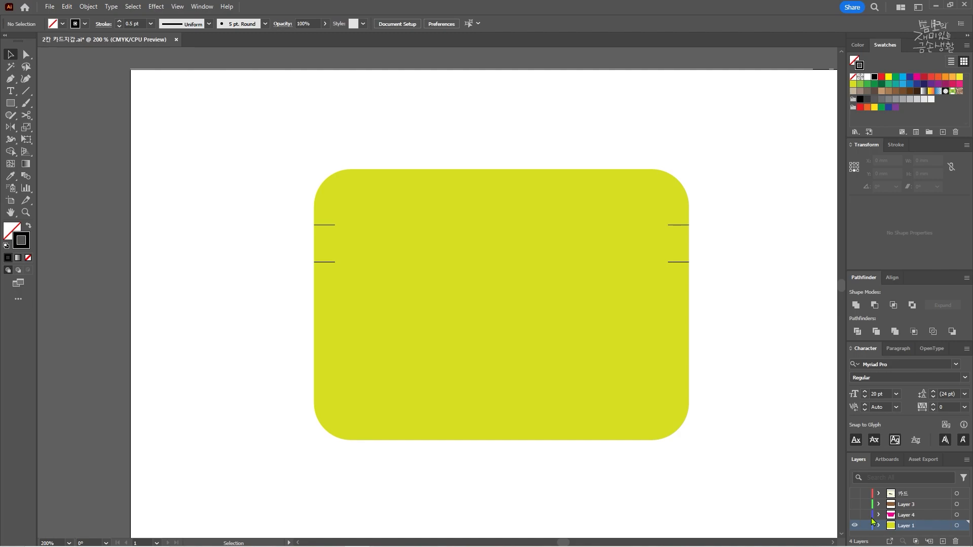
left_click(855, 515)
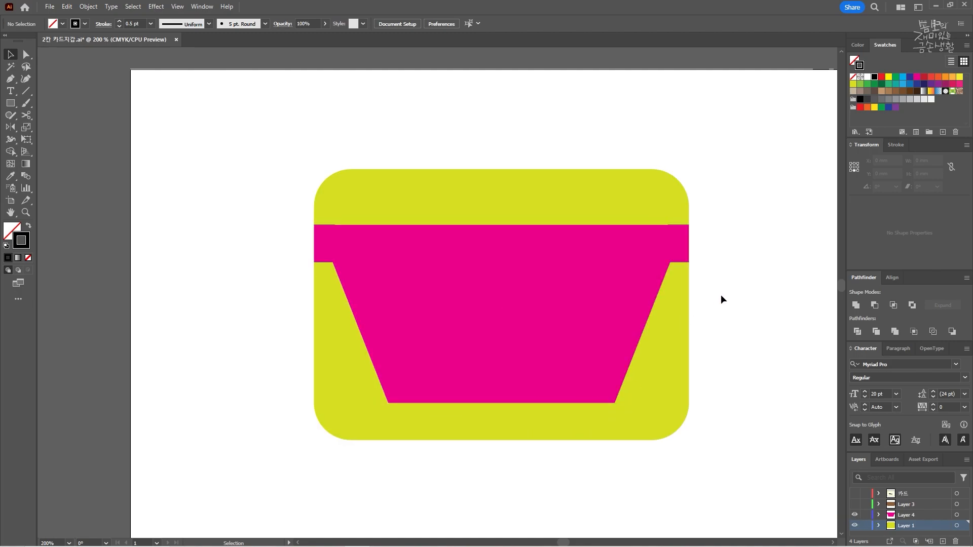
key("backslash")
left_click_drag(389, 403, 613, 403)
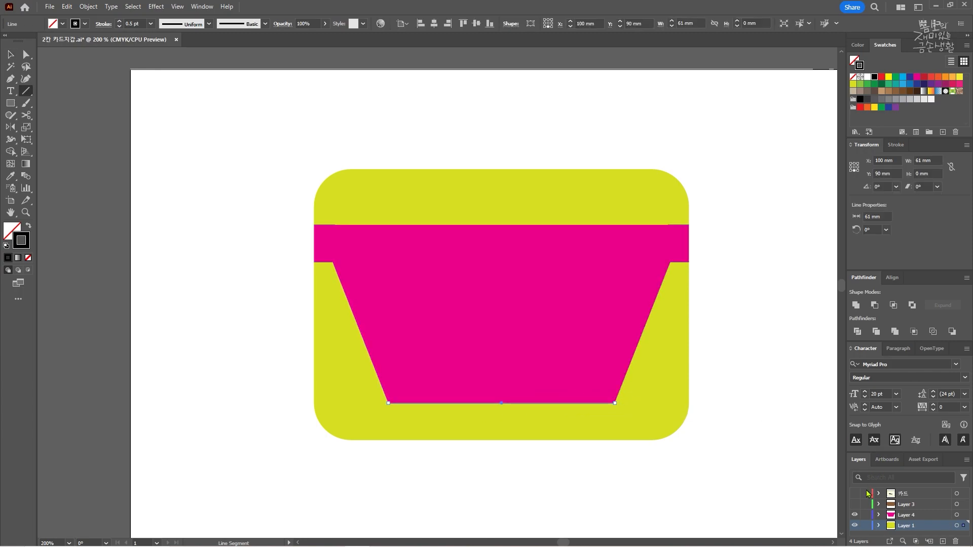
left_click(854, 515)
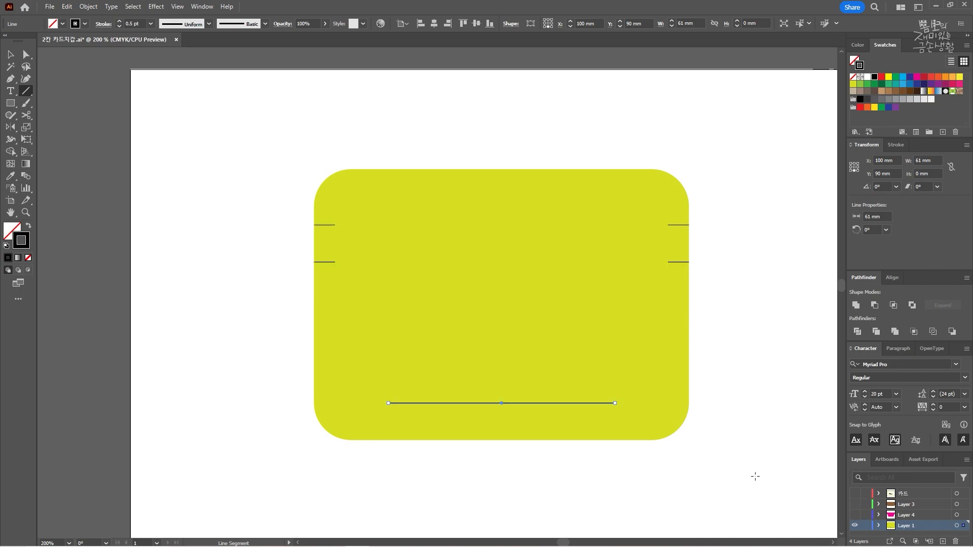
Remove the main panel's yellow fill and give it a black outline.
key("v")
left_click(653, 416)
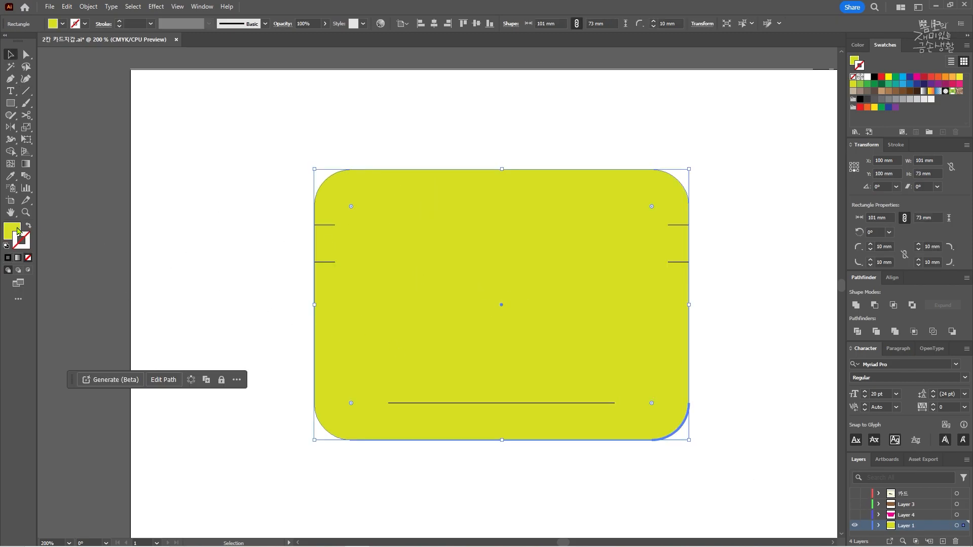
left_click(18, 232)
left_click(29, 257)
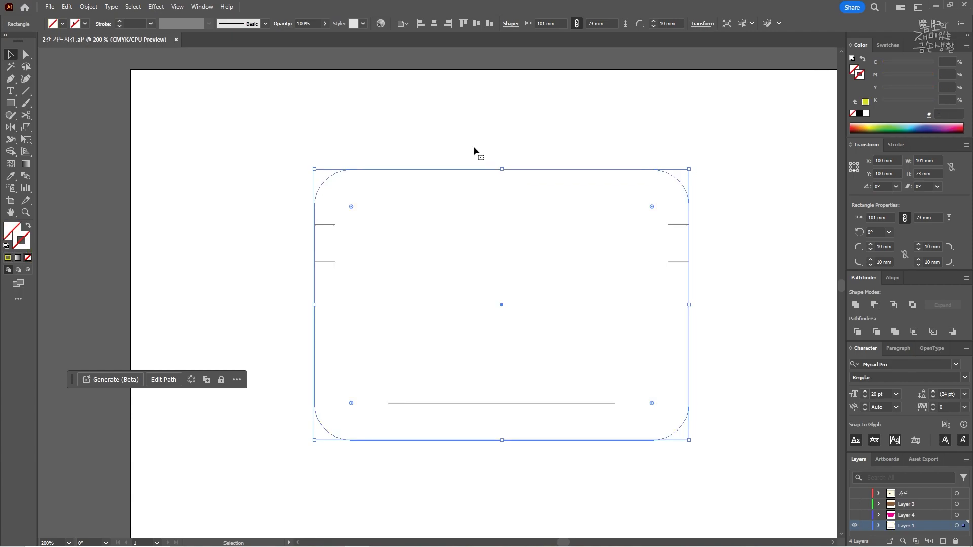
left_click(861, 114)
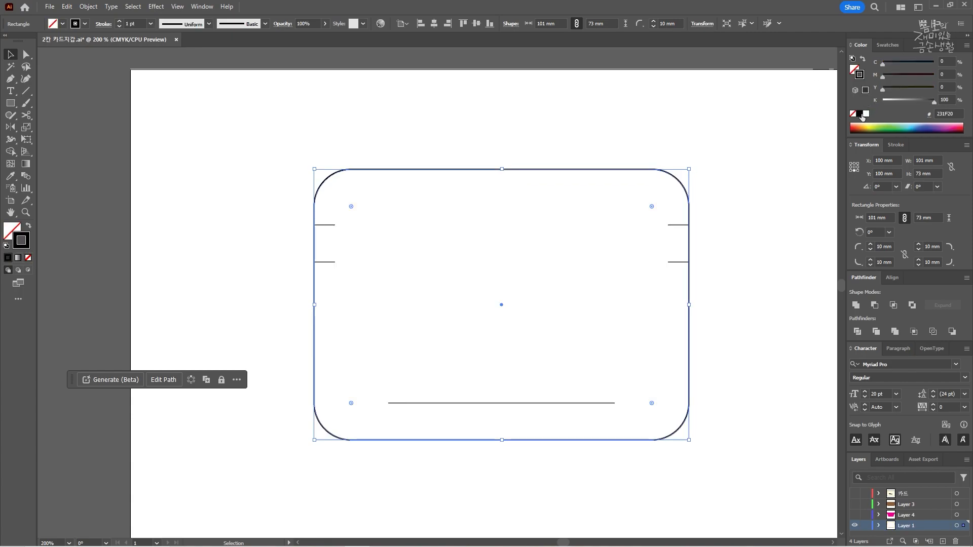
left_click(749, 233)
Set the main panel outline's stroke weight to 0.3 pt.
left_click_drag(759, 421, 664, 363)
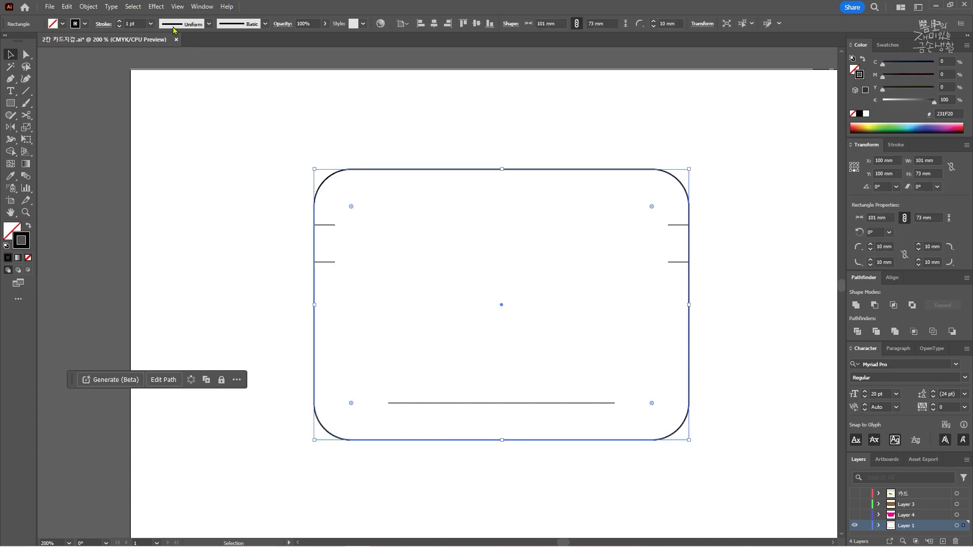
type("0.3")
key("Return")
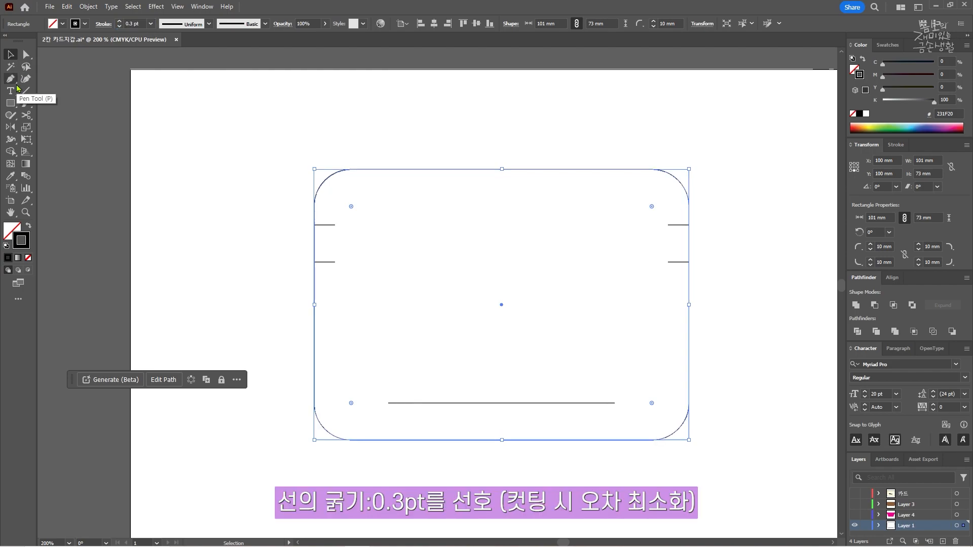
left_click(527, 429)
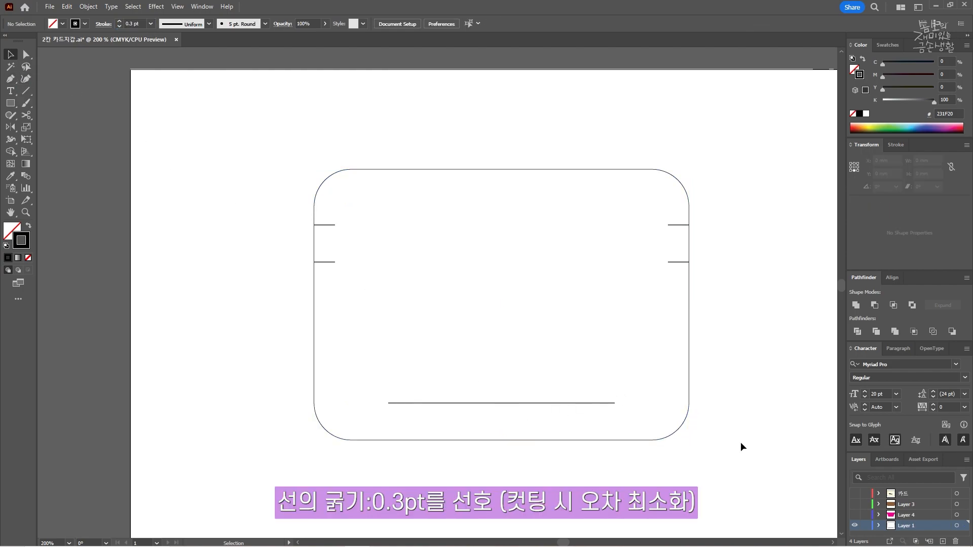
Show the magenta and brown pieces' layers, remove both pieces' fills and give them a black outline.
left_click(861, 516)
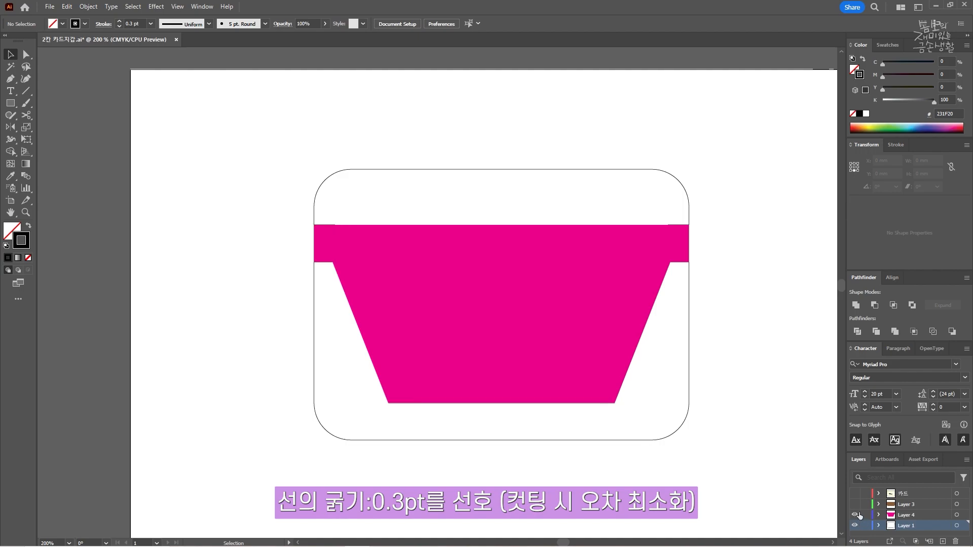
left_click(855, 504)
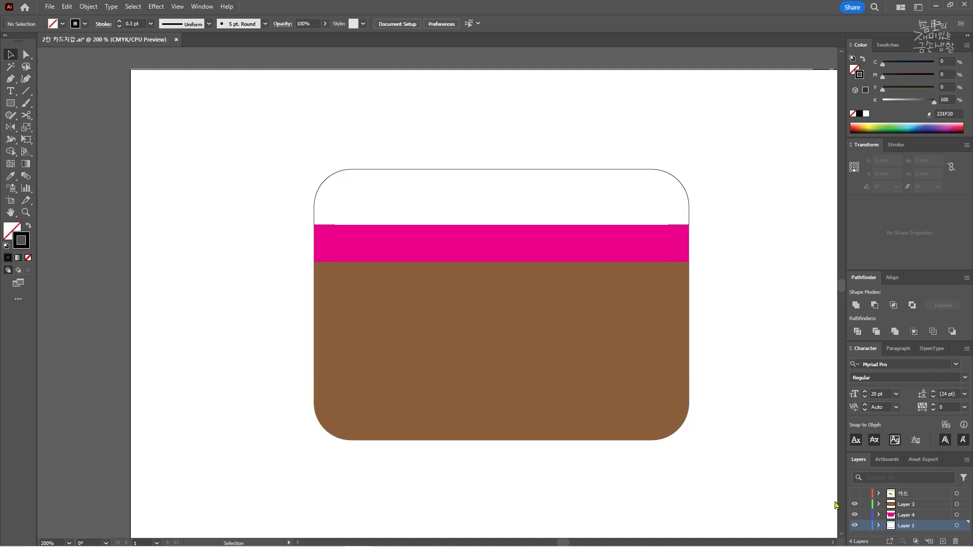
left_click(638, 365)
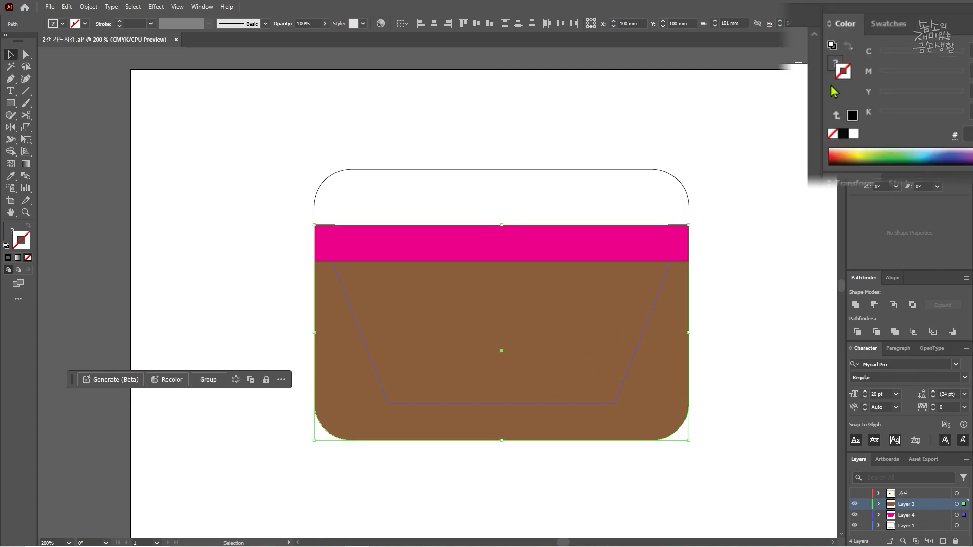
left_click(838, 115)
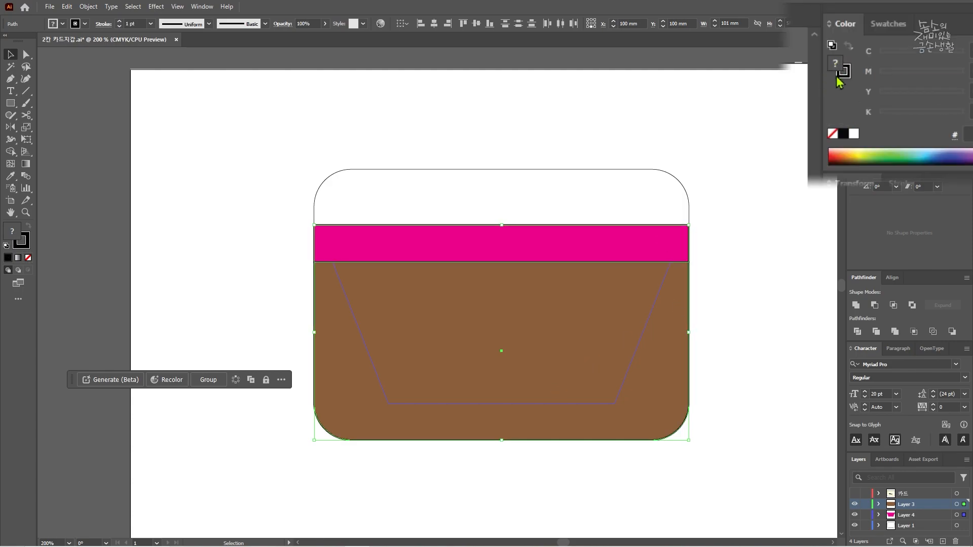
left_click(832, 133)
Set the stroke weight of both pocket piece outlines to 0.3 pt.
left_click_drag(134, 23, 72, 56)
key("ctrl+a")
type("0.")
key("Return")
left_click(199, 189)
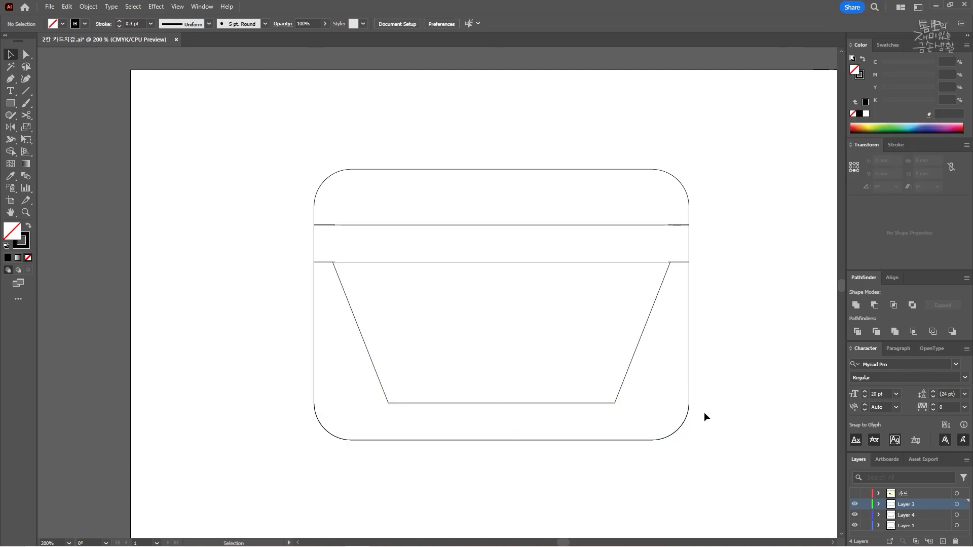
Move the front pocket and the tapered pocket piece straight down so the three outlines sit separately in a column, tapered piece in the middle.
scroll(734, 400, "down", 2)
left_click_drag(631, 396, 547, 277)
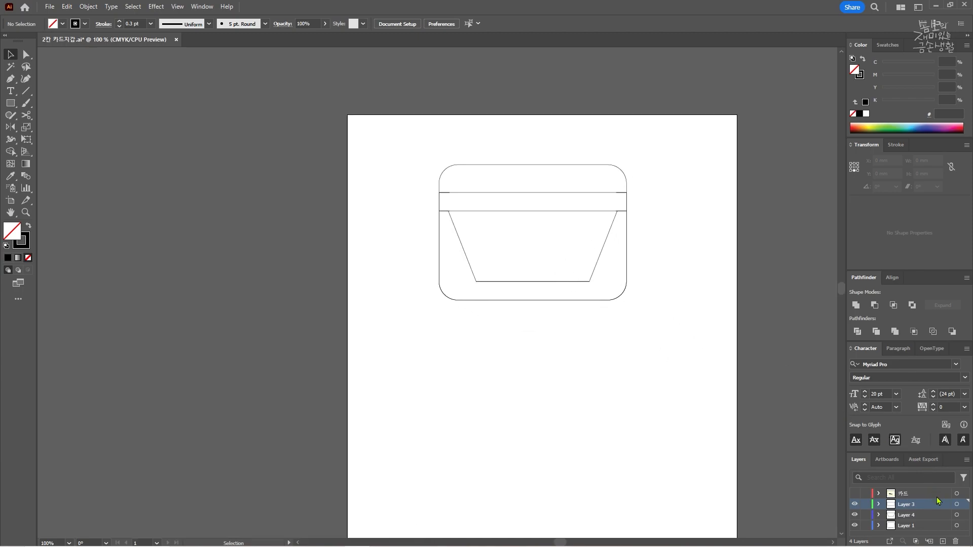
left_click(957, 506)
key("shift+Down")
key("shift+Down")
key("shift+Down")
key("shift+Down")
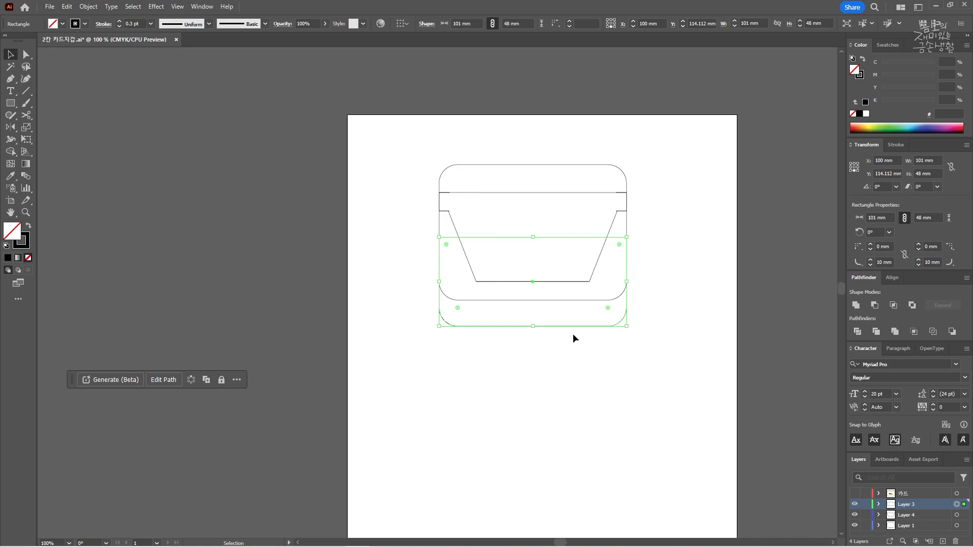
left_click_drag(576, 328, 580, 488)
left_click_drag(563, 281, 568, 395)
left_click(710, 403)
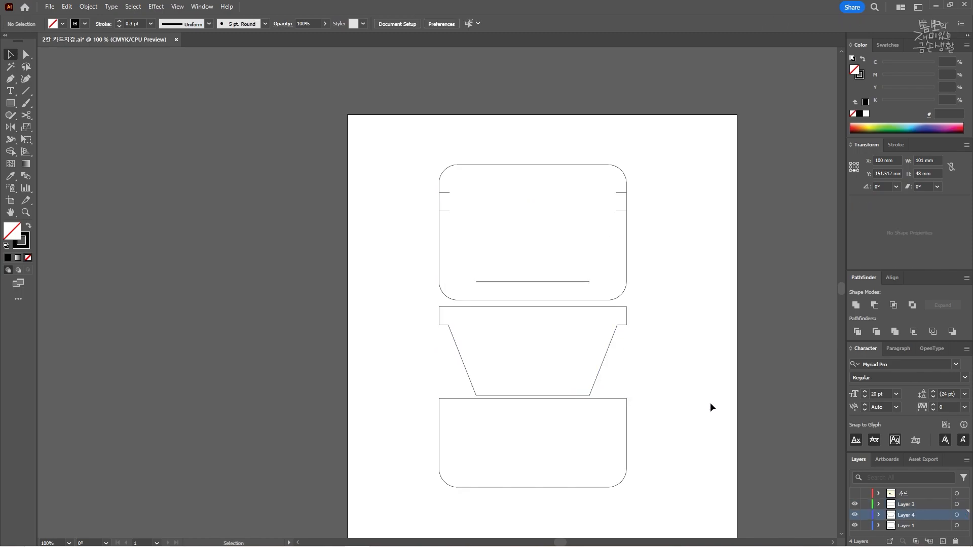
Offset the main panel's outline outward by 3 mm with Offset Path.
scroll(535, 280, "up", 1)
left_click_drag(618, 330, 562, 280)
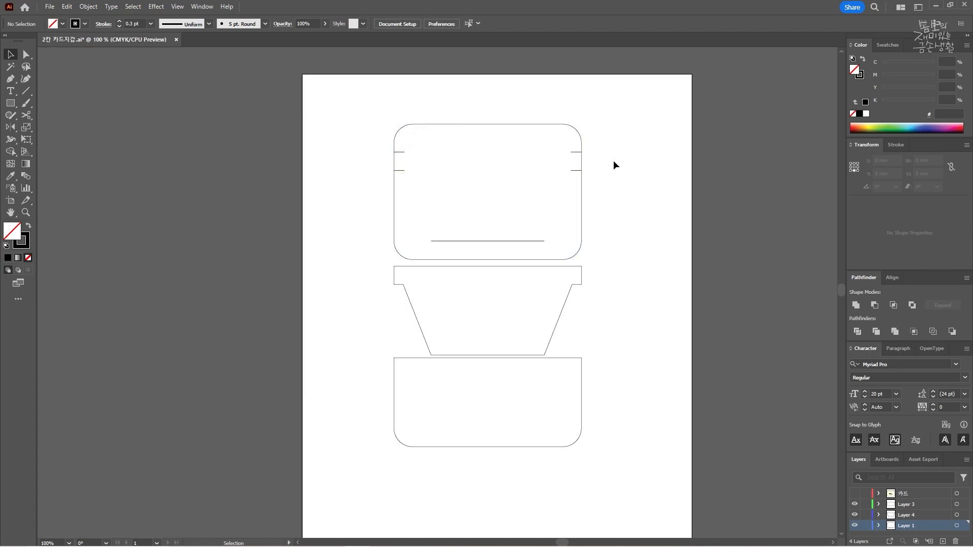
scroll(612, 193, "up", 1)
left_click_drag(610, 191, 663, 253)
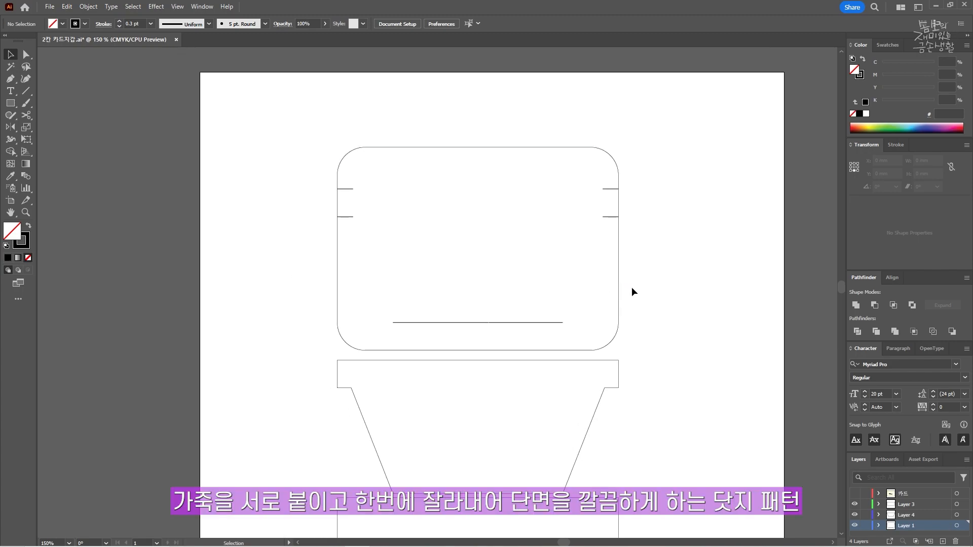
left_click(621, 306)
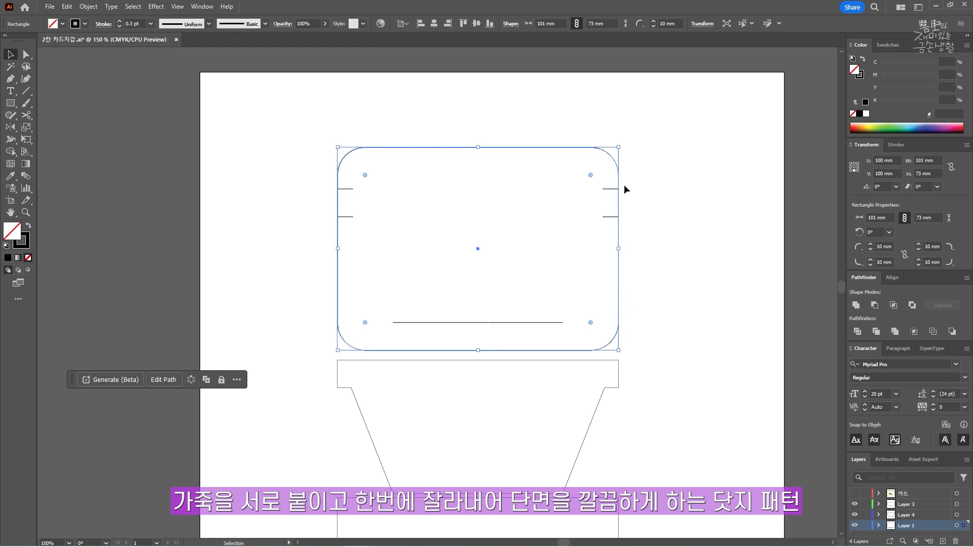
scroll(624, 195, "up", 1)
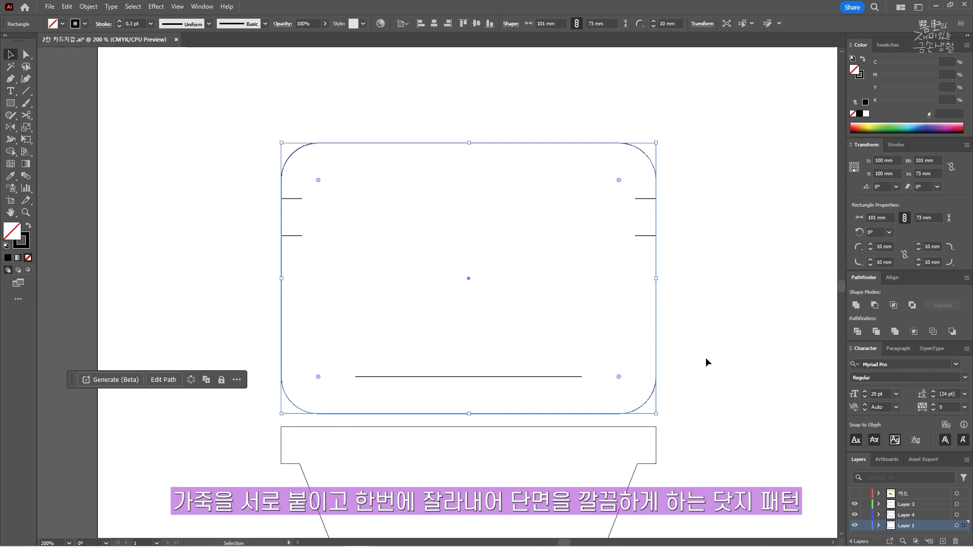
key("ctrl+alt+o")
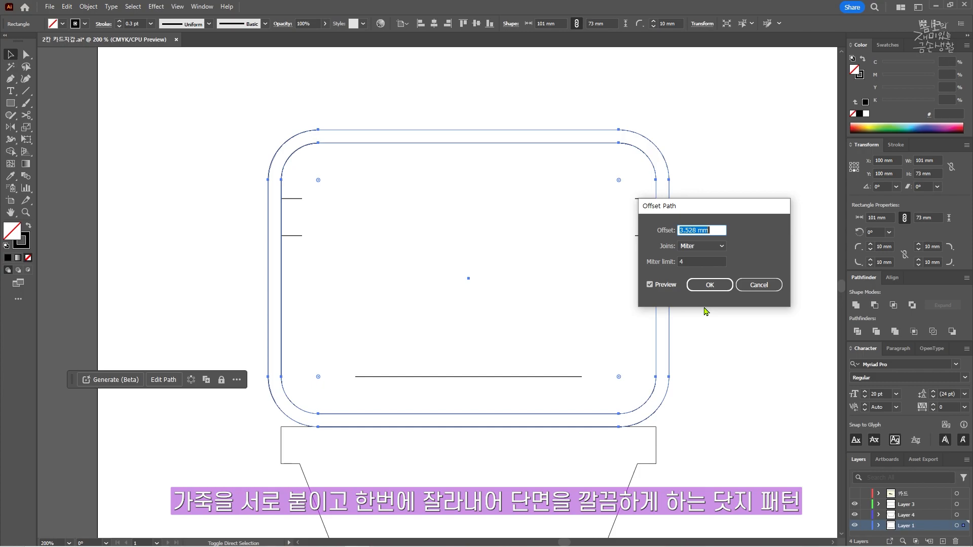
type("3")
left_click(709, 288)
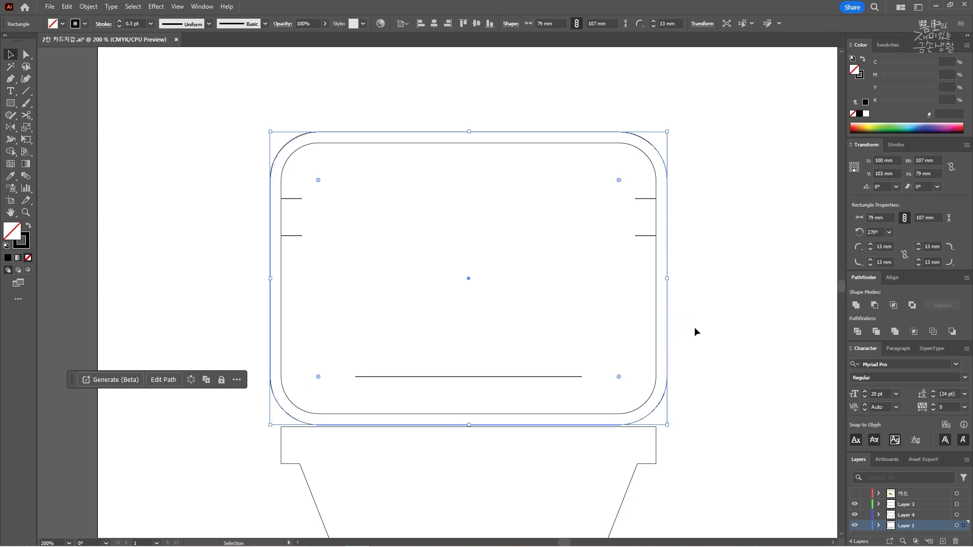
scroll(695, 332, "down", 2)
left_click(688, 405)
Move the front pocket outline slightly down and offset it outward by 3 mm.
scroll(688, 405, "down", 4)
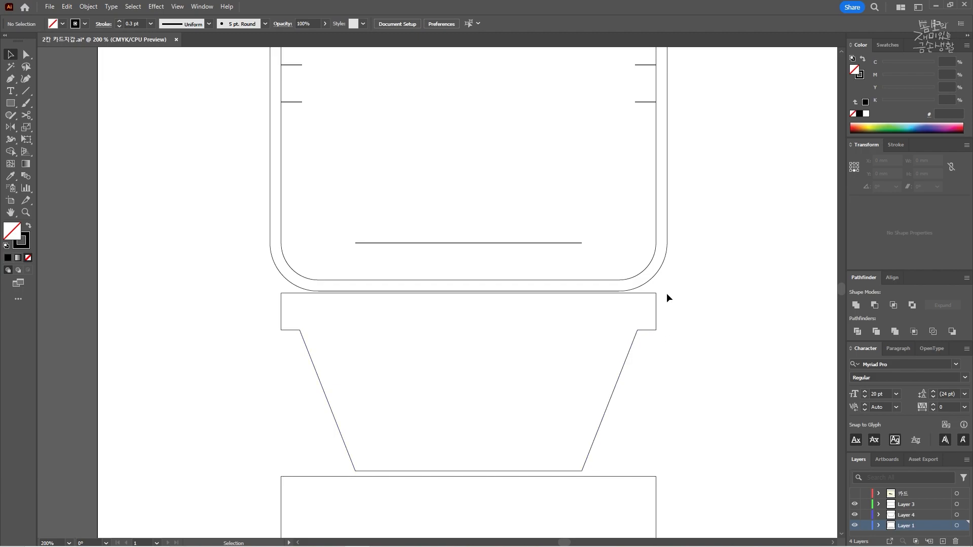
scroll(448, 381, "down", 8)
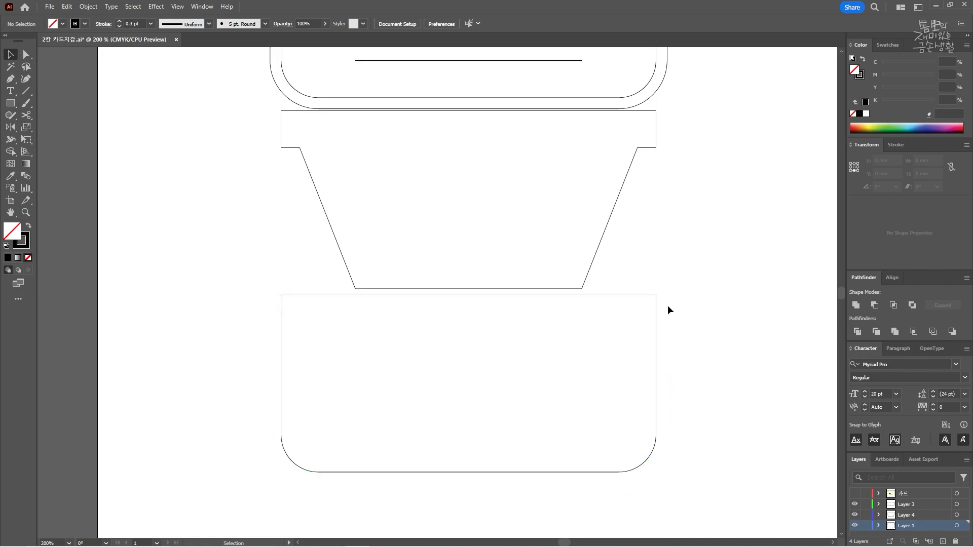
left_click(657, 316)
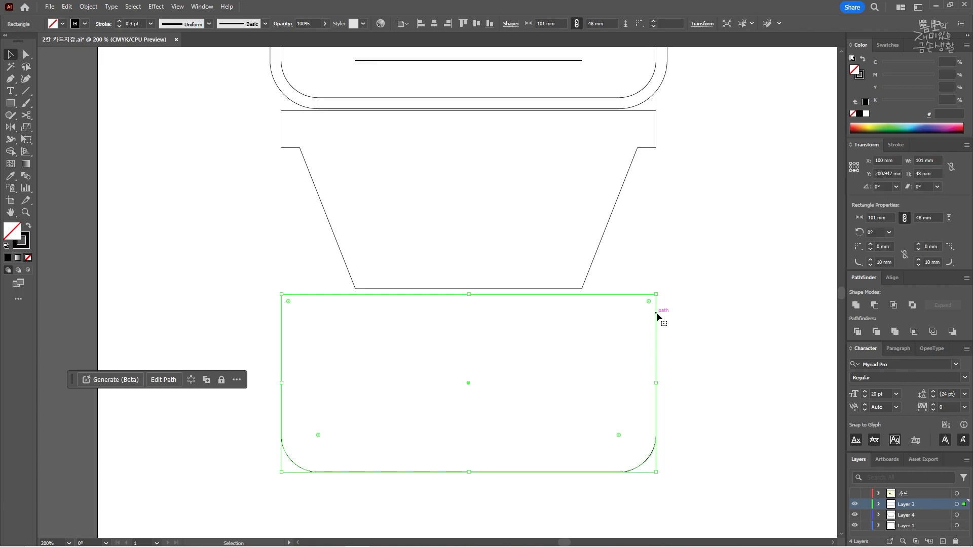
scroll(705, 325, "up", 1)
left_click(702, 317)
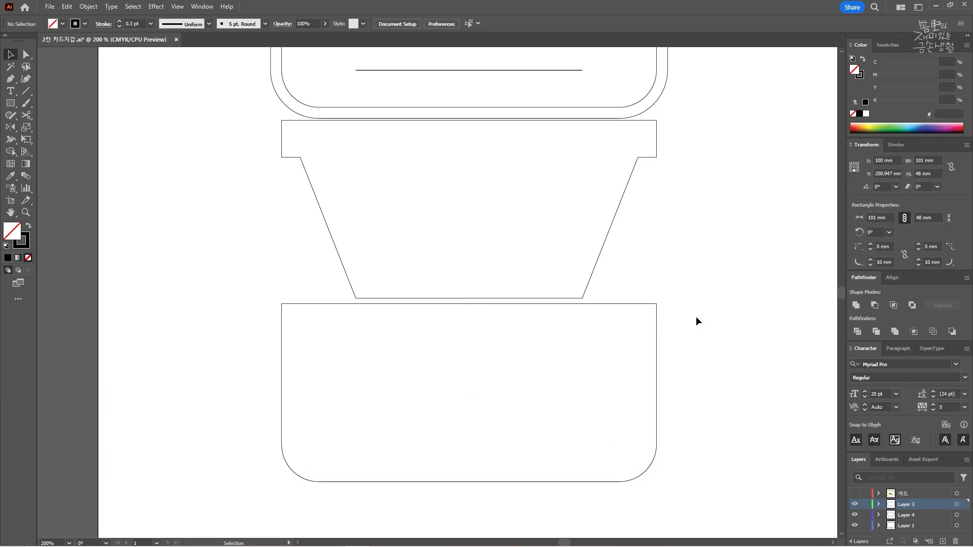
left_click(658, 342)
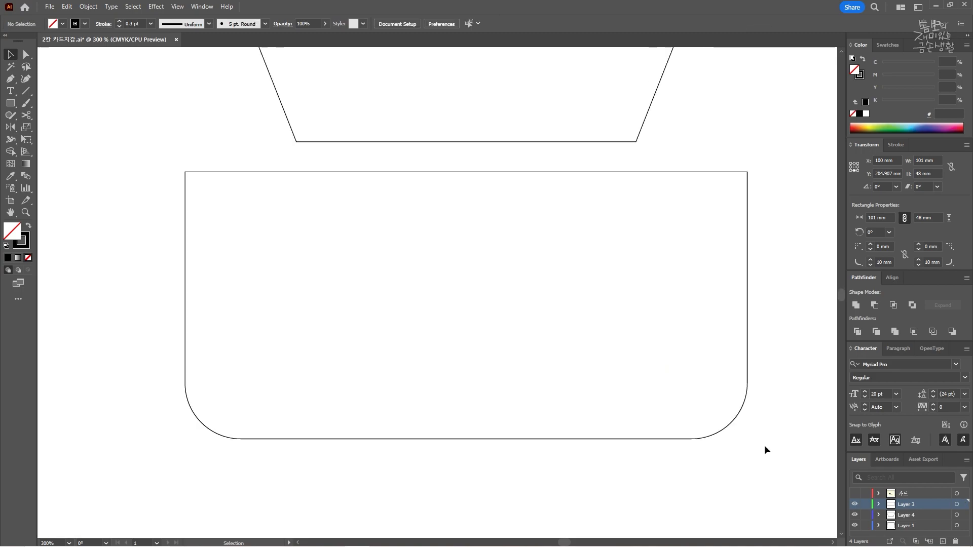
left_click_drag(766, 450, 648, 378)
key("ctrl+shift+o")
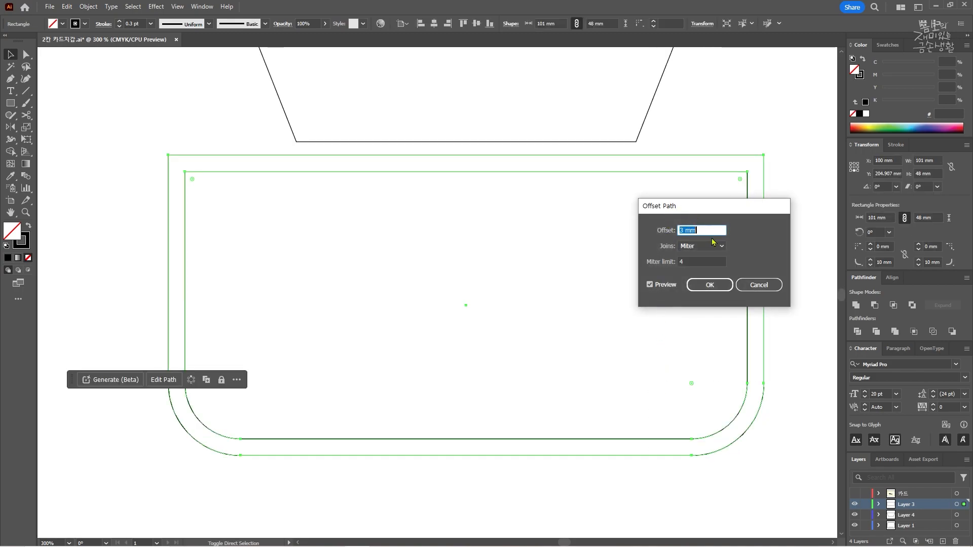
left_click(715, 283)
left_click(758, 174)
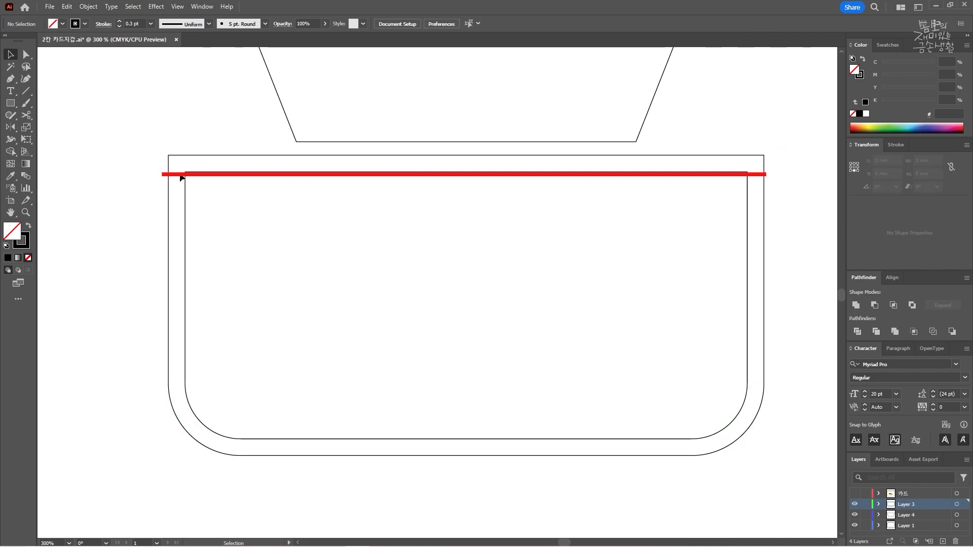
Lower the top edge of the front pocket's offset outline to align with the original pocket's top edge.
left_click(445, 162)
key("a")
left_click_drag(137, 152, 168, 172)
left_click(350, 243)
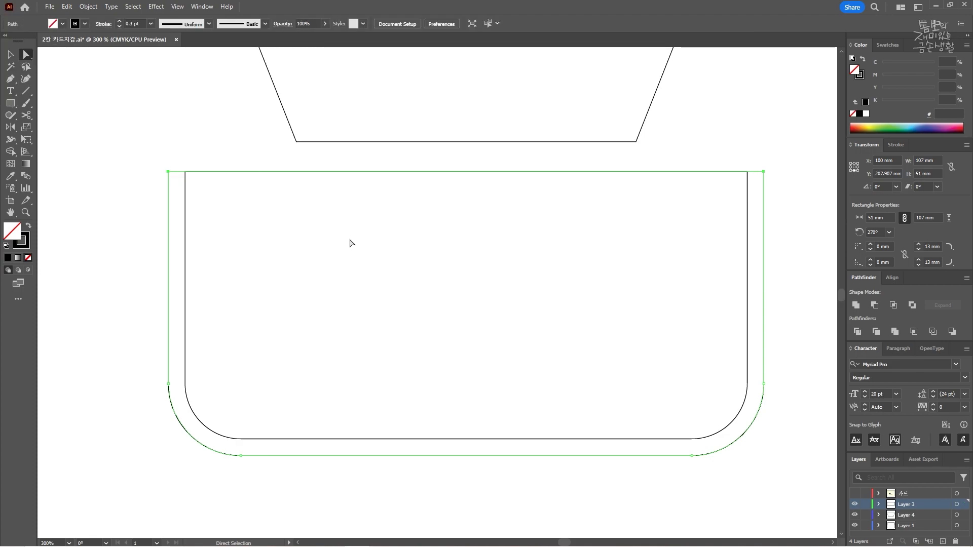
key("v")
left_click(169, 307)
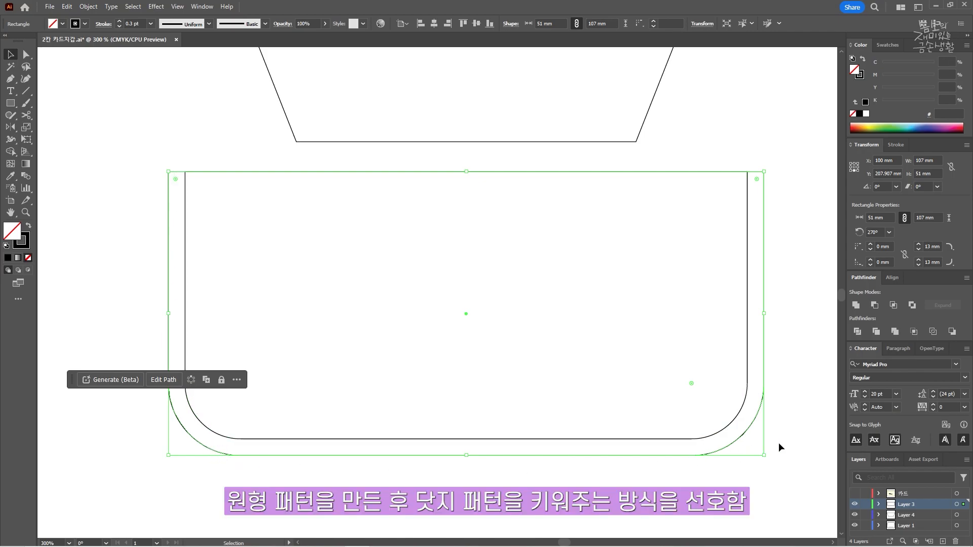
left_click(789, 317)
Undo the offsets and piece moves back to the stacked arrangement of the three outlines.
scroll(789, 317, "down", 4)
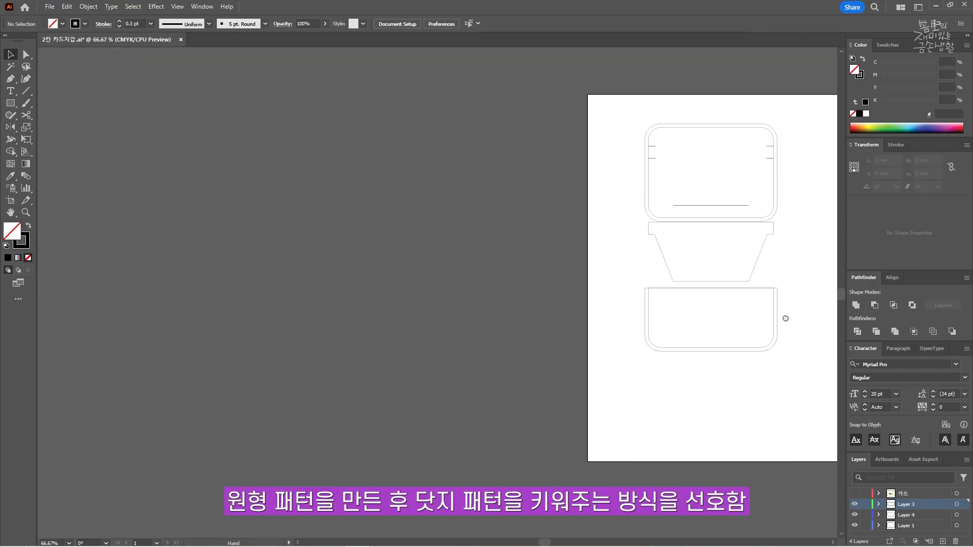
left_click_drag(789, 316, 656, 359)
scroll(625, 306, "up", 3)
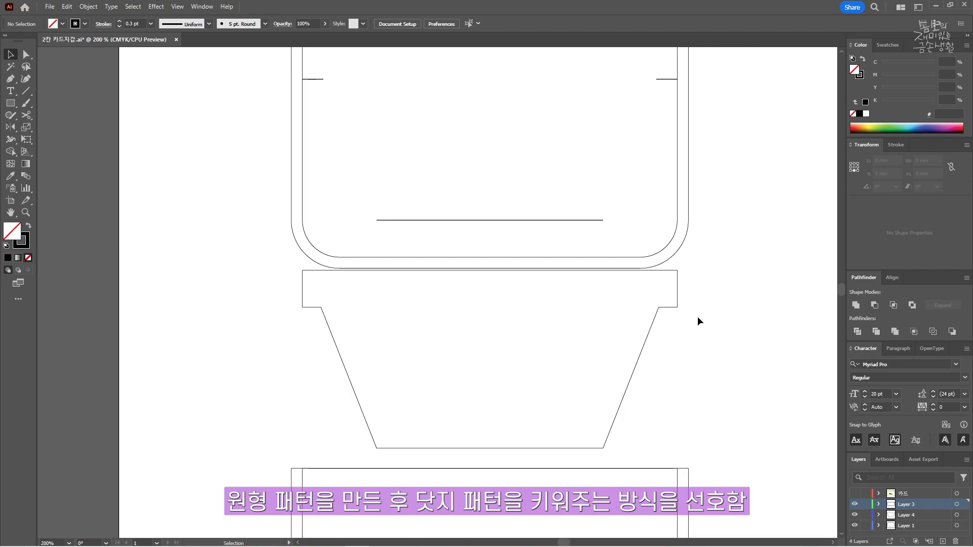
scroll(716, 323, "down", 1)
key("ctrl+a")
key("ctrl+z")
key("ctrl+z")
key("ctrl+z")
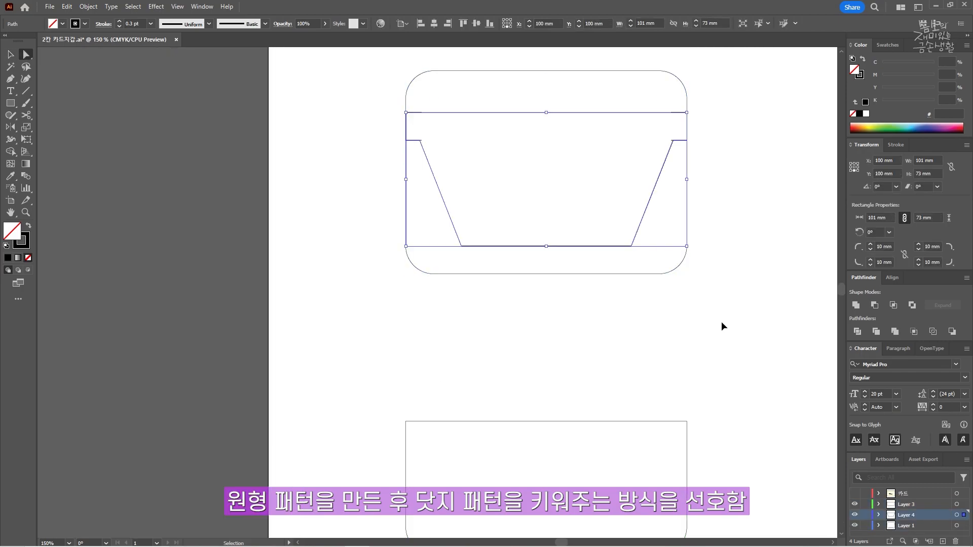
key("ctrl+z")
key("ctrl+z")
key("ctrl+z")
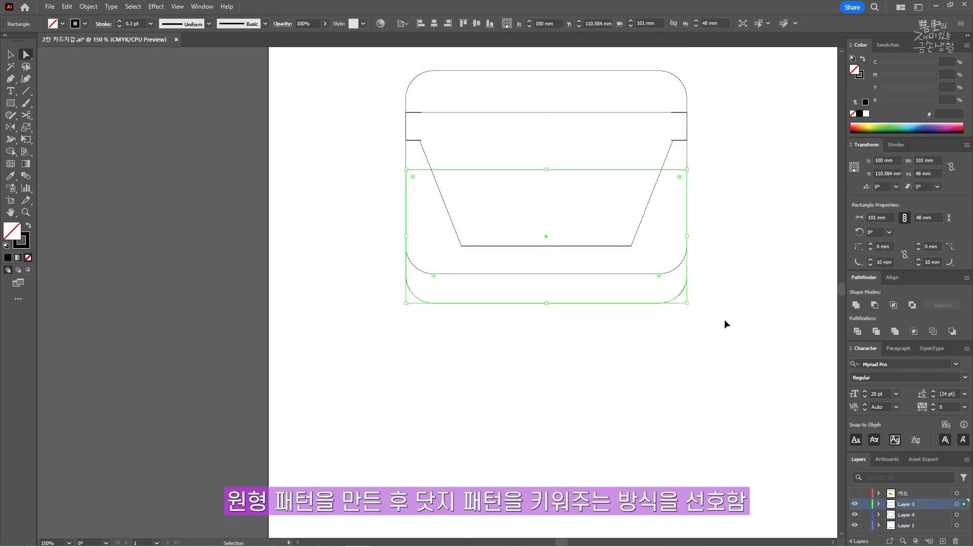
key("ctrl+z")
key("ctrl+z")
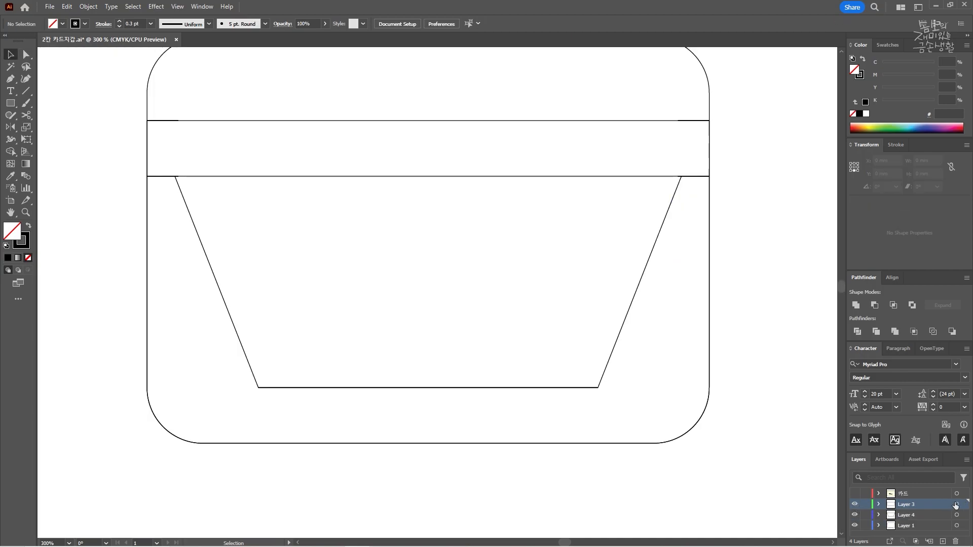
Fill the front pocket with brown, the tapered pocket piece with lime and the main panel with orange.
left_click(956, 504)
left_click(881, 127)
left_click(912, 515)
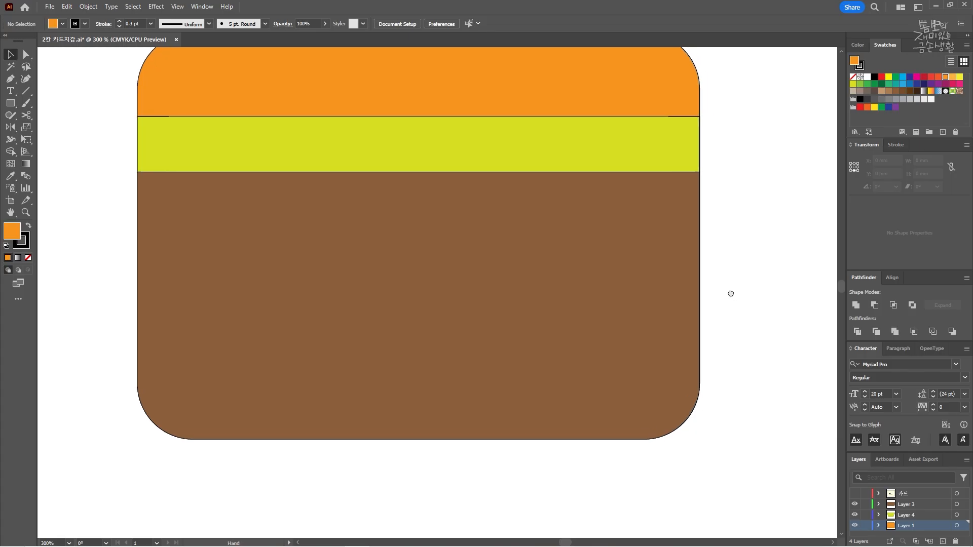
Show the card layer and examine the pocket edges beside the cards at the wallet's upper left corner.
scroll(731, 294, "down", 1)
left_click_drag(739, 311, 556, 352)
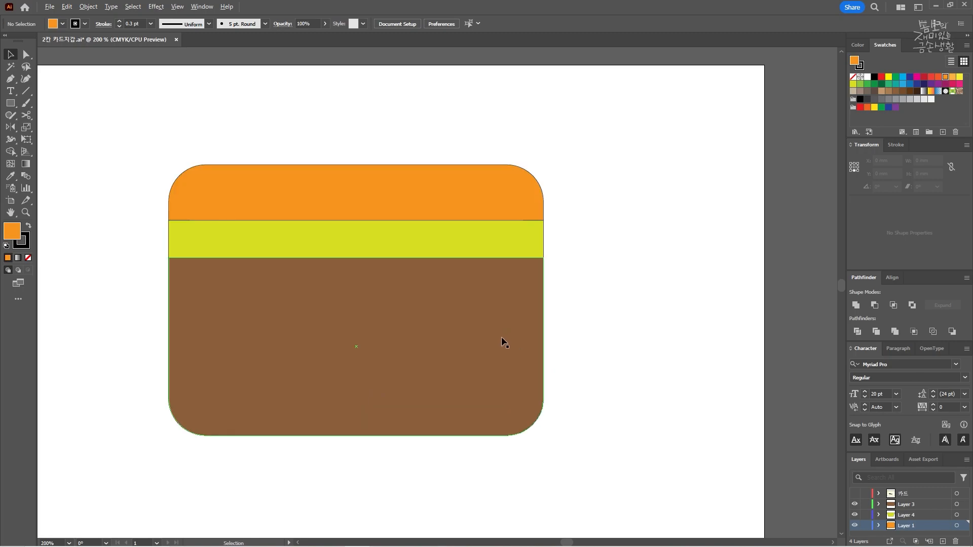
left_click_drag(518, 399, 548, 391)
left_click(855, 494)
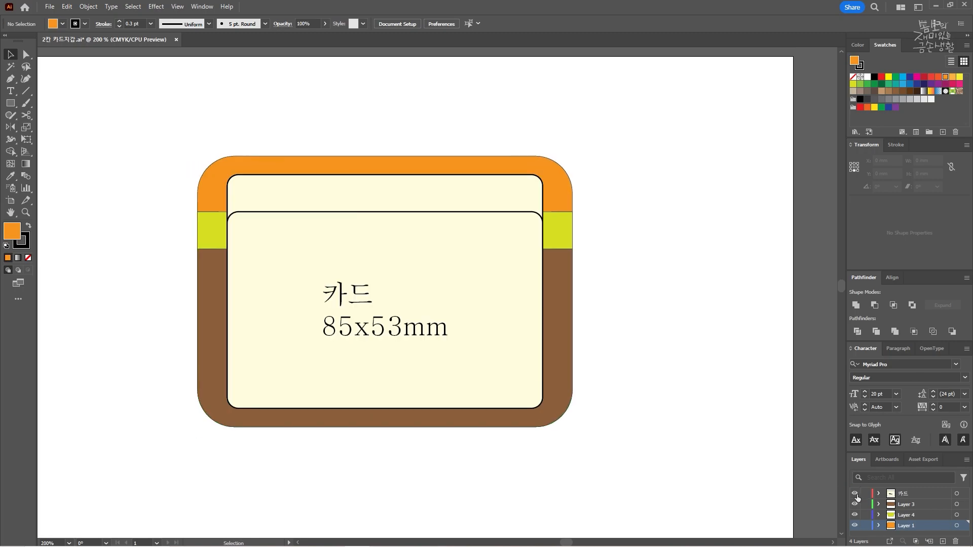
scroll(381, 309, "up", 1)
left_click_drag(390, 315, 475, 326)
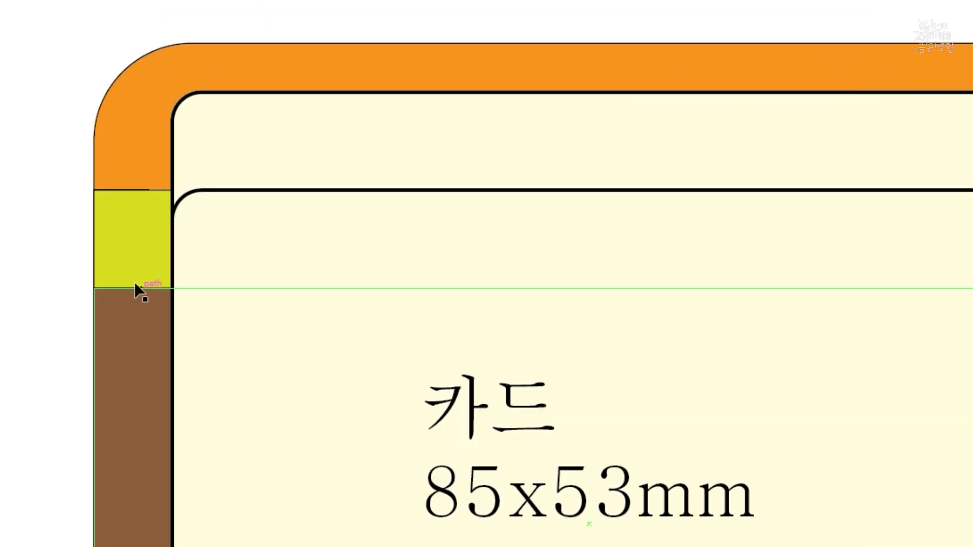
left_click(132, 193)
left_click(177, 199)
left_click(183, 204)
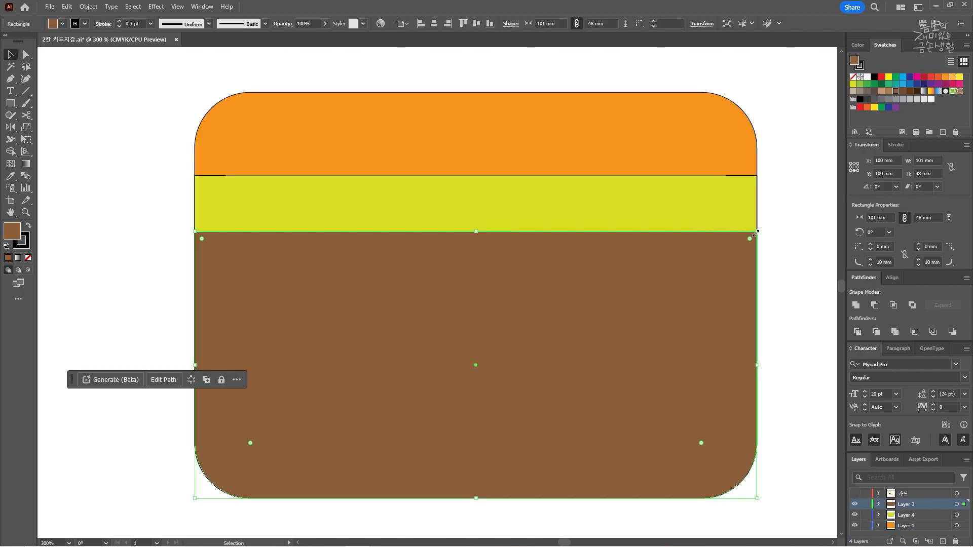
Raise the top corner points of the brown front pocket and the lime tapered pocket together by 5 mm.
key("a")
left_click(756, 232)
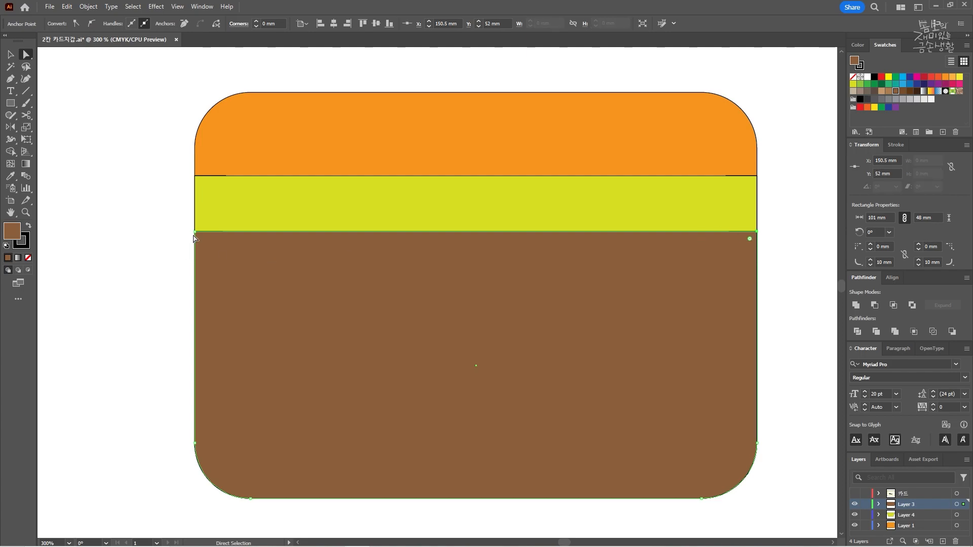
left_click_drag(195, 233, 195, 176)
left_click_drag(757, 232, 758, 176)
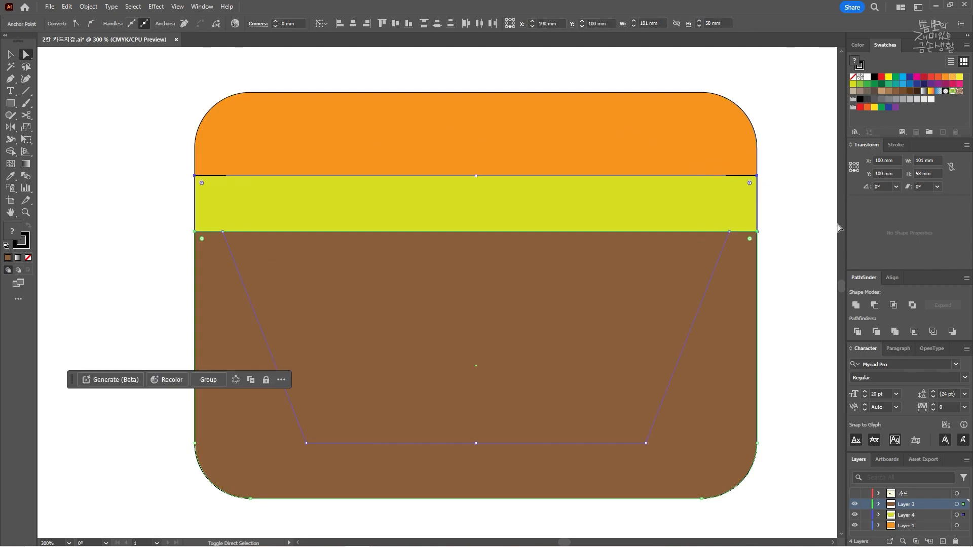
key("Return")
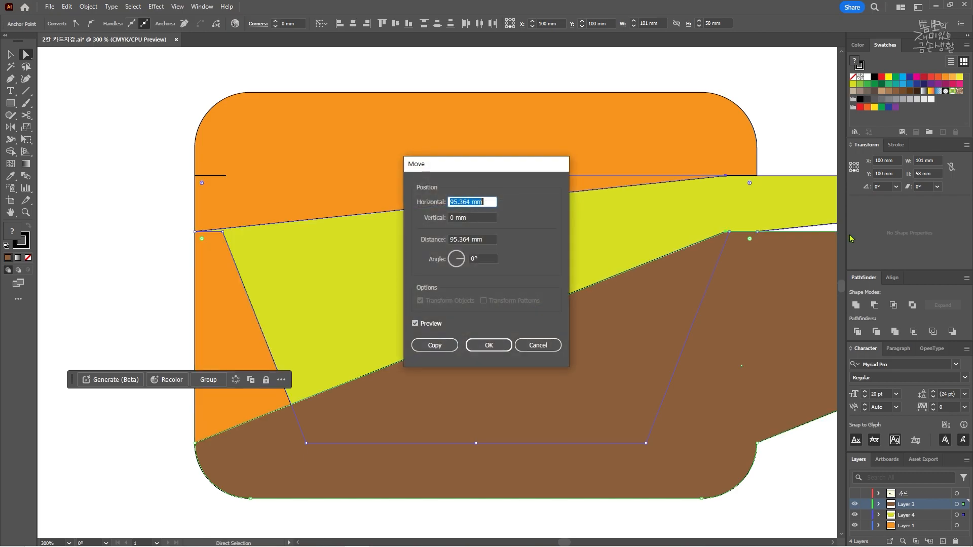
key("Escape")
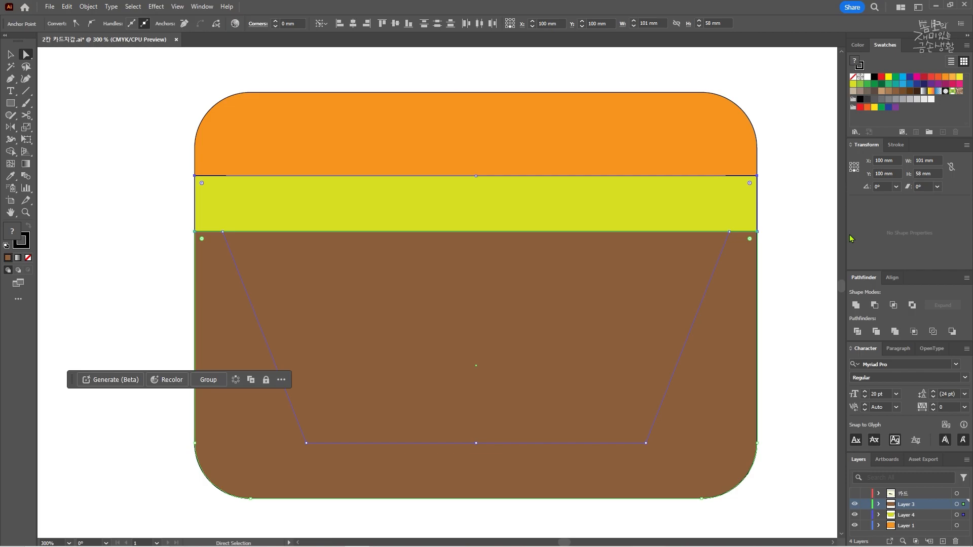
key("Return")
type("0")
key("Tab")
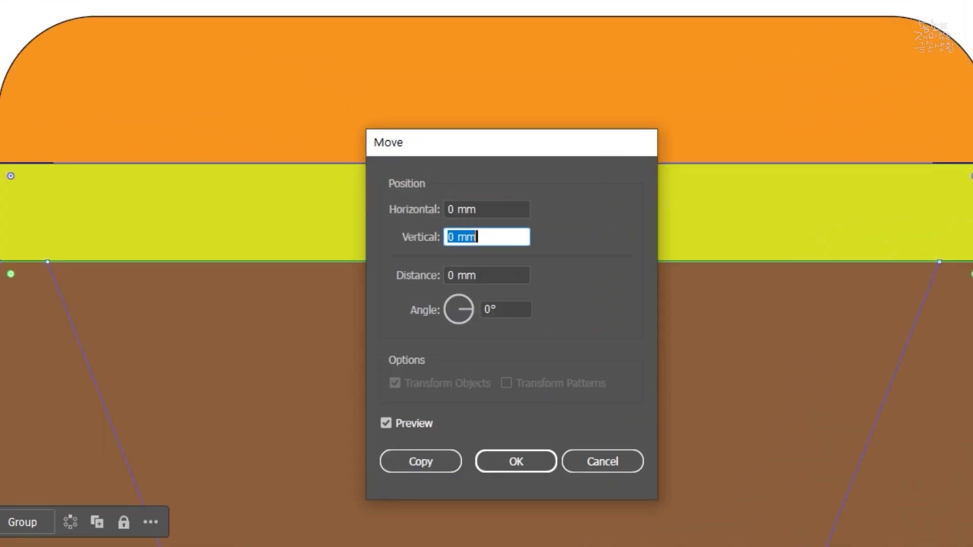
type("5")
key("Return")
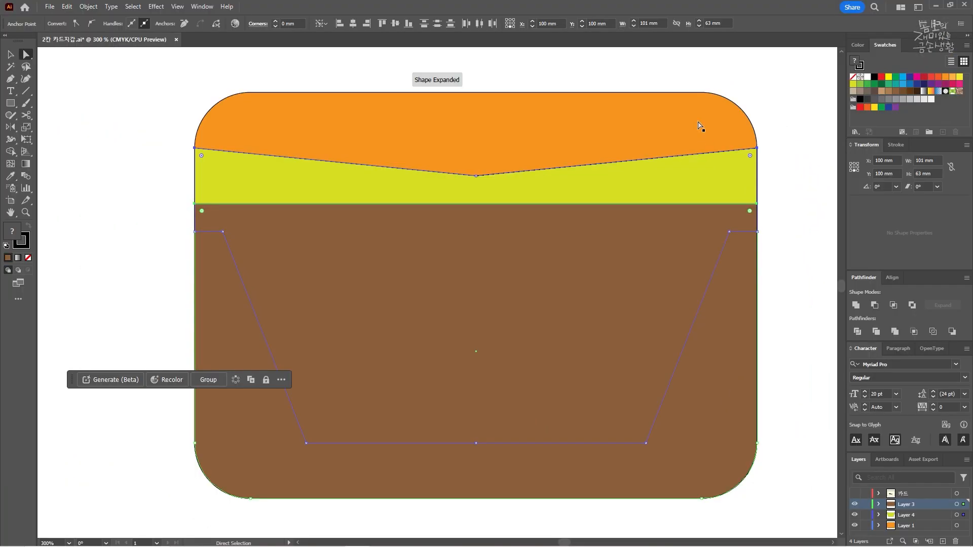
Remove the leftover middle anchor point from the lime pocket's top edge to make the edge straight.
key("a")
left_click(477, 176)
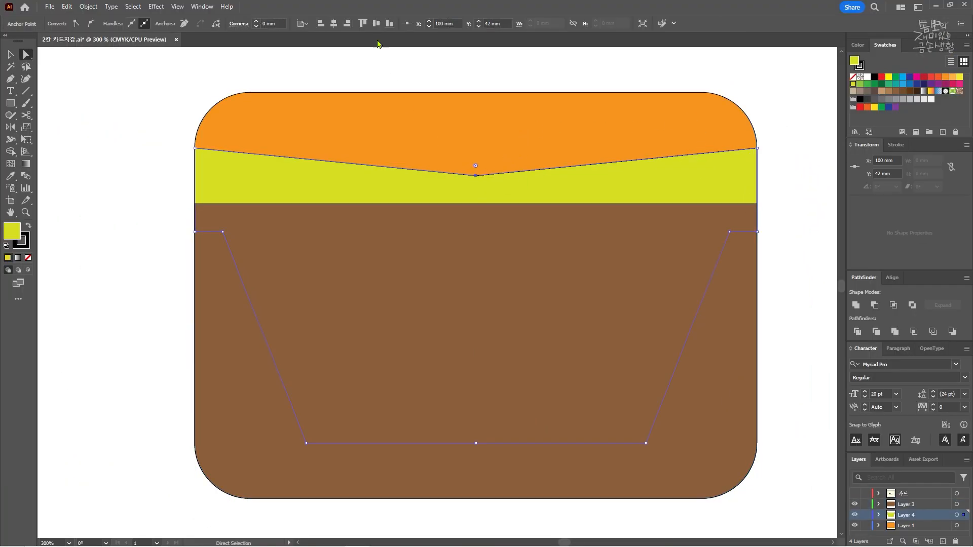
key("v")
key("ctrl+z")
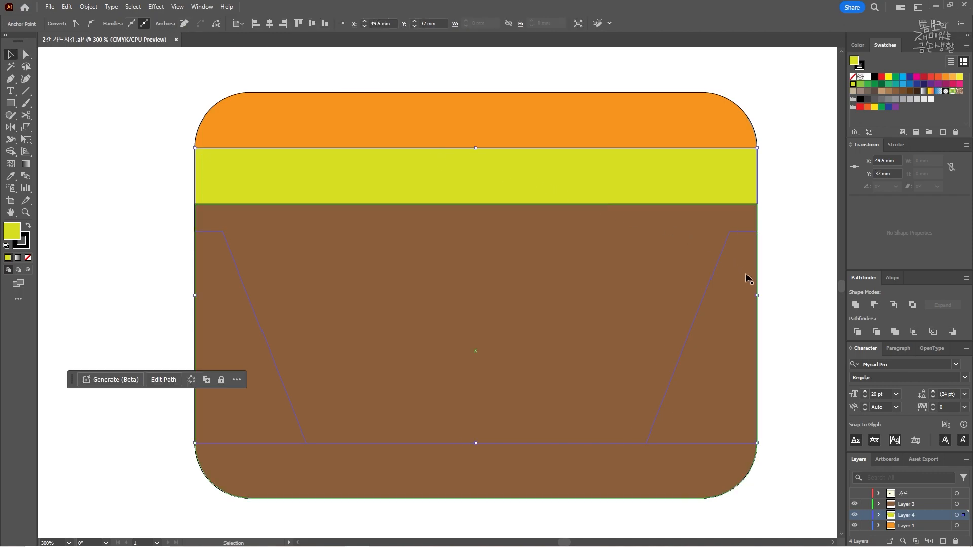
Show the card layer and check how the raised pocket edges sit against the cards.
left_click(793, 312)
left_click(854, 495)
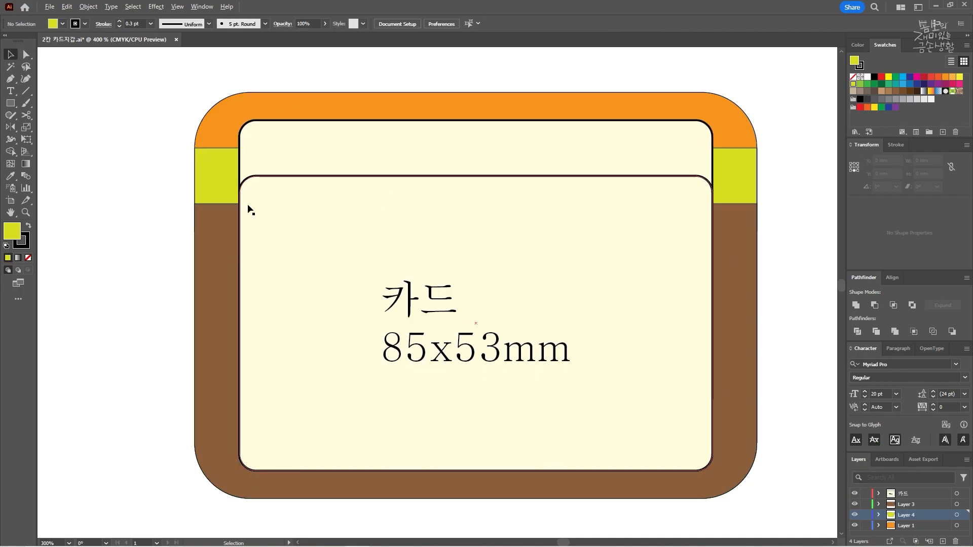
scroll(250, 208, "up", 2)
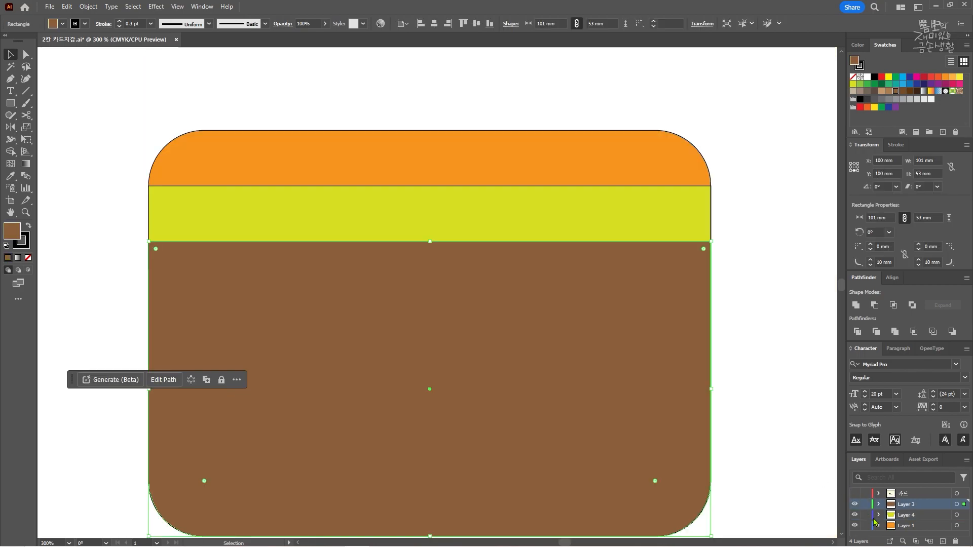
Lock and hide the orange main panel's layer, and hide the lime pocket's layer to isolate the front pocket.
left_click(652, 161)
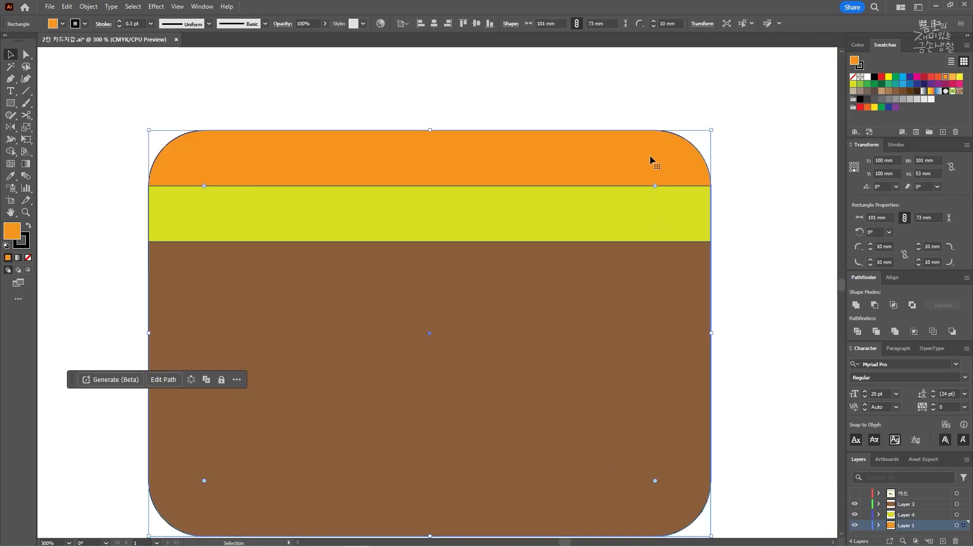
left_click(865, 526)
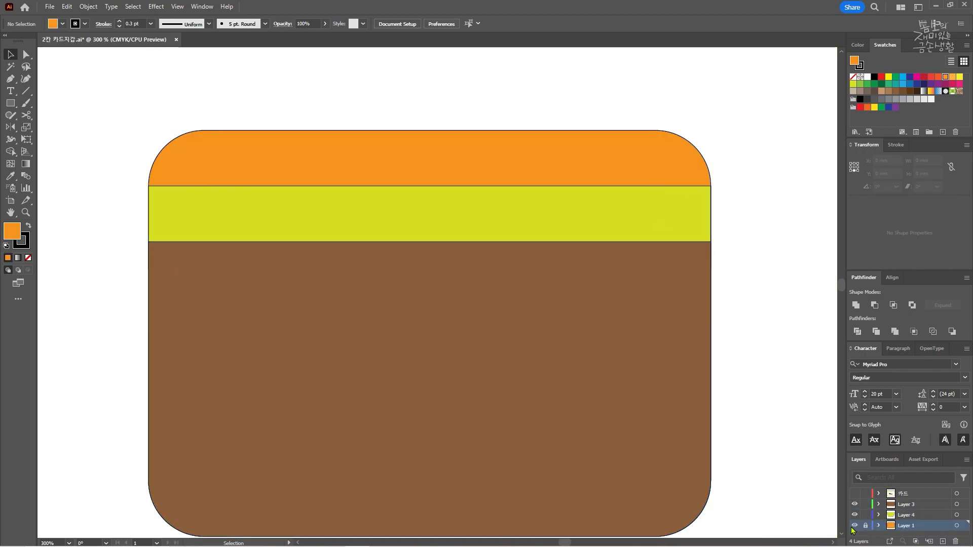
left_click(854, 525)
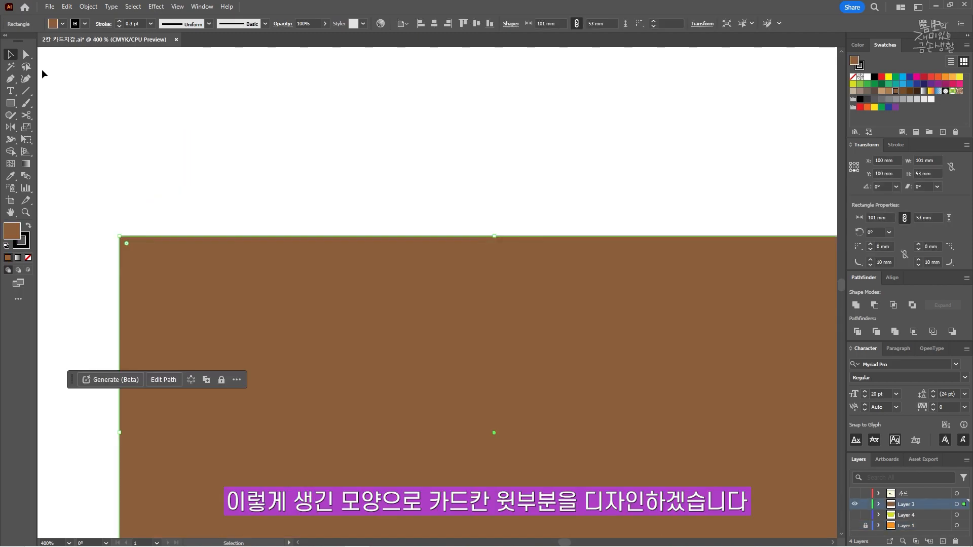
Draw an open path above the front pocket with flat ends, sloped sides and a lowered flat middle.
key("p")
left_click(161, 84)
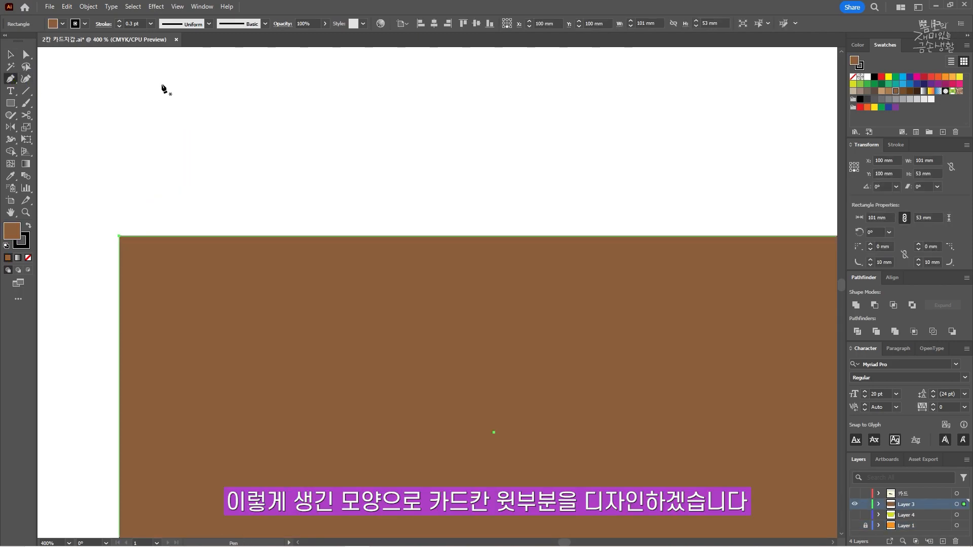
left_click(292, 84)
left_click(335, 128)
left_click(715, 128)
left_click(743, 80)
left_click(814, 80)
Remove the sketched path's fill, reposition it above the pocket and extend its right end to about 101 mm overall width.
key("v")
left_click(29, 259)
left_click(589, 178)
left_click_drag(646, 175, 565, 243)
key("a")
left_click_drag(752, 126, 835, 147)
scroll(813, 215, "down", 1)
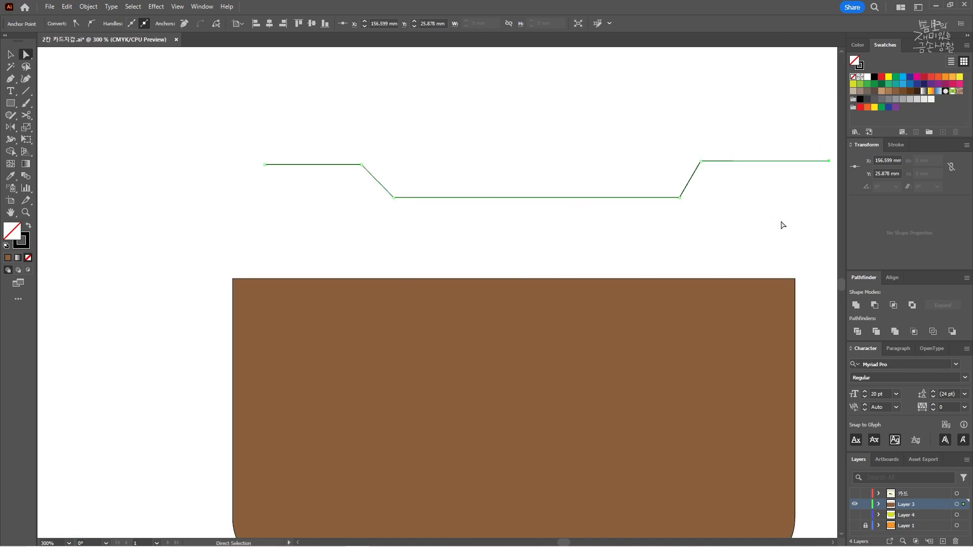
Delete the sketched path above the front pocket, undo the deletion and reselect the path.
key("v")
left_click_drag(769, 238, 554, 129)
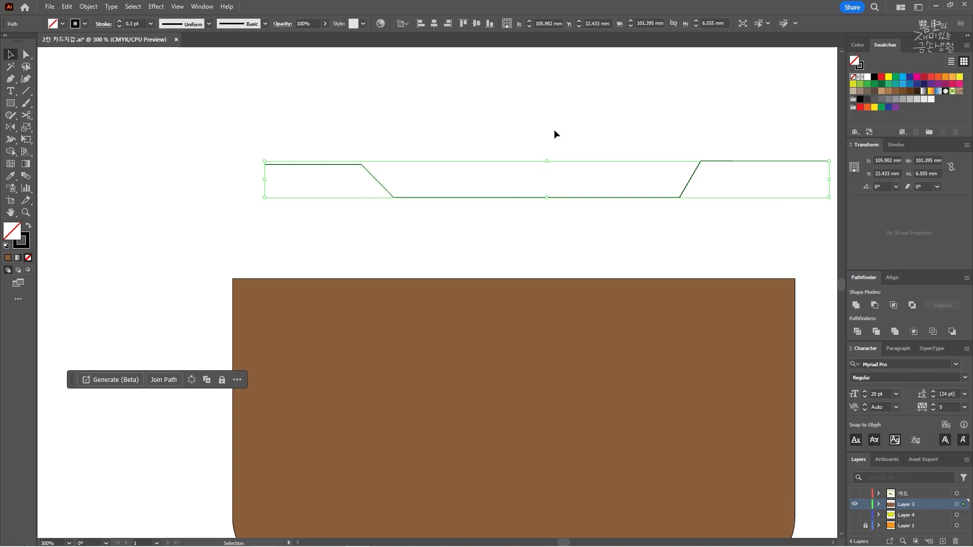
key("Delete")
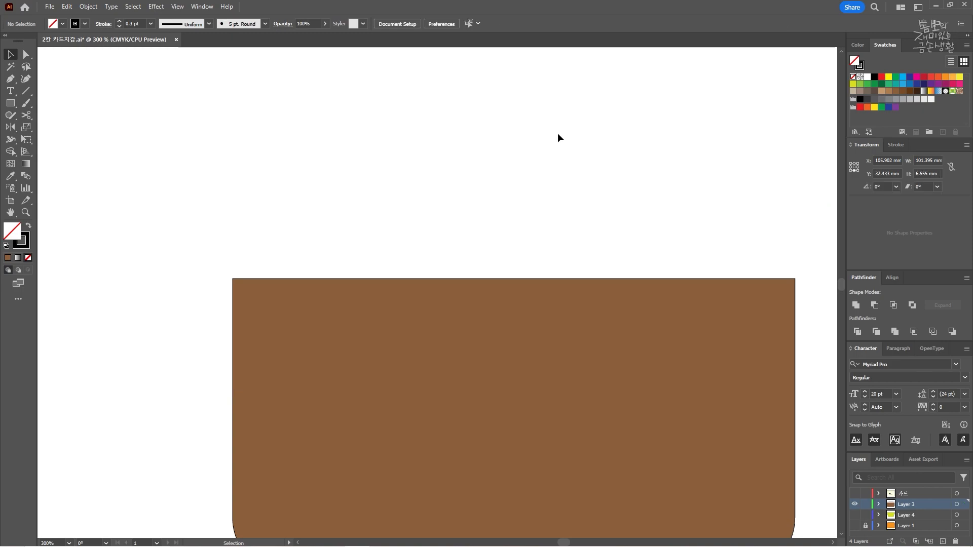
key("ctrl+z")
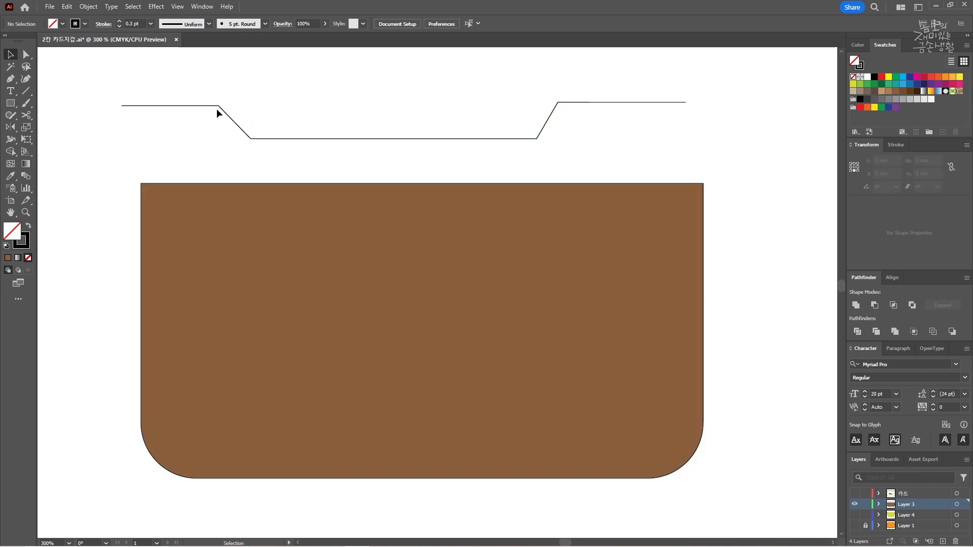
left_click(555, 112)
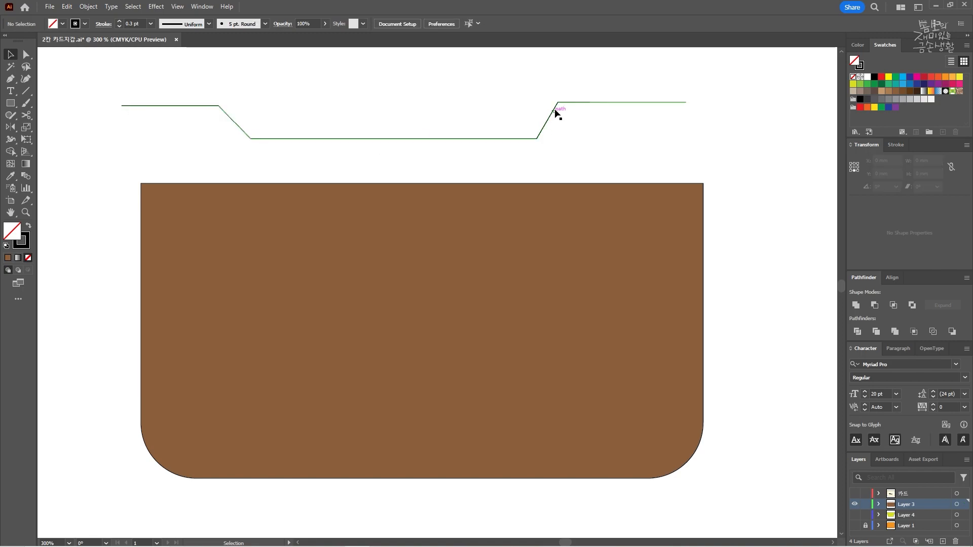
left_click(559, 103)
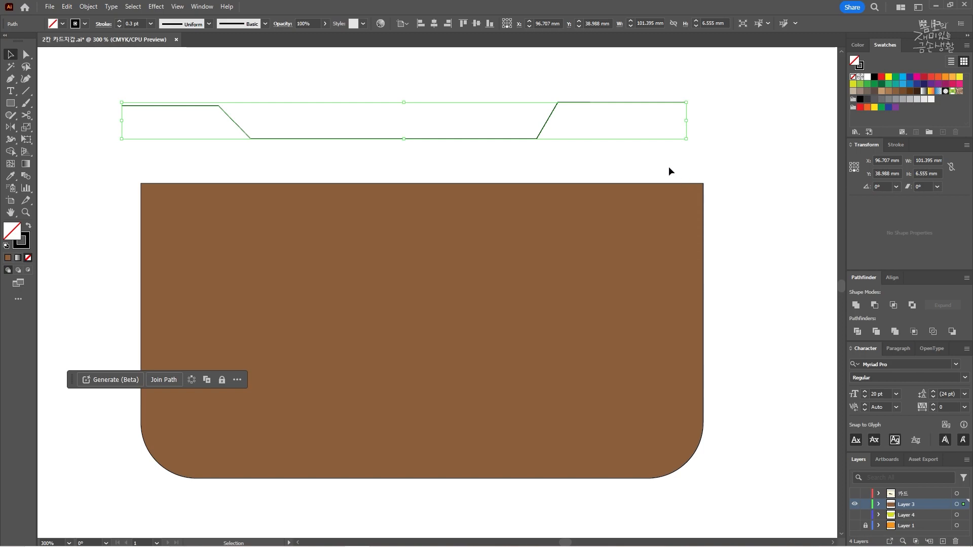
Add four anchor points along the front pocket's top edge with the Pen tool, two toward each side.
left_click(278, 310)
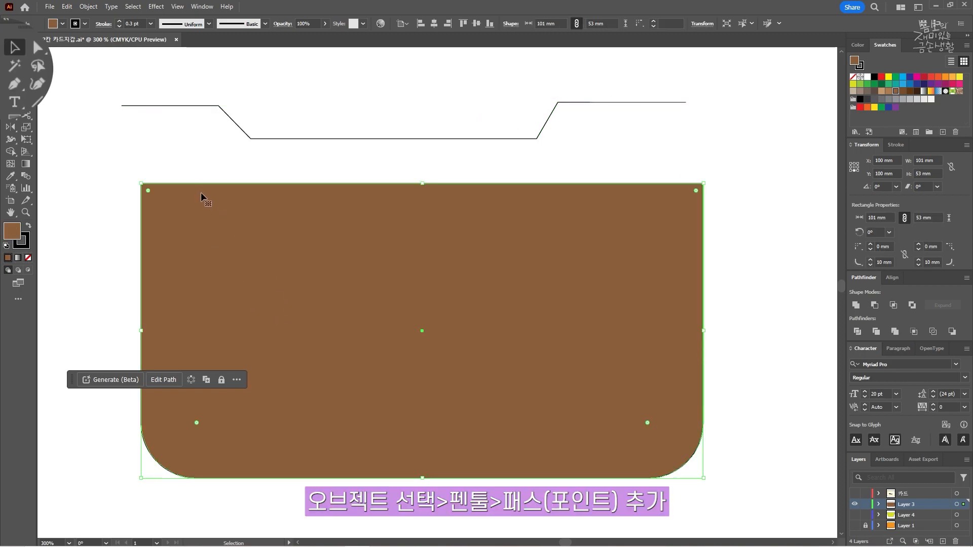
left_click(14, 84)
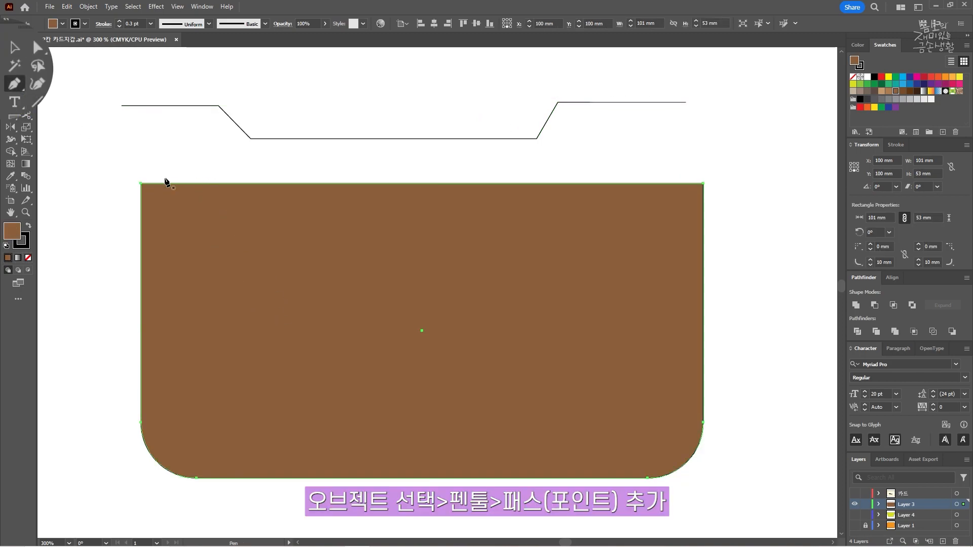
left_click(198, 183)
left_click(259, 184)
left_click(510, 184)
left_click(577, 183)
key("v")
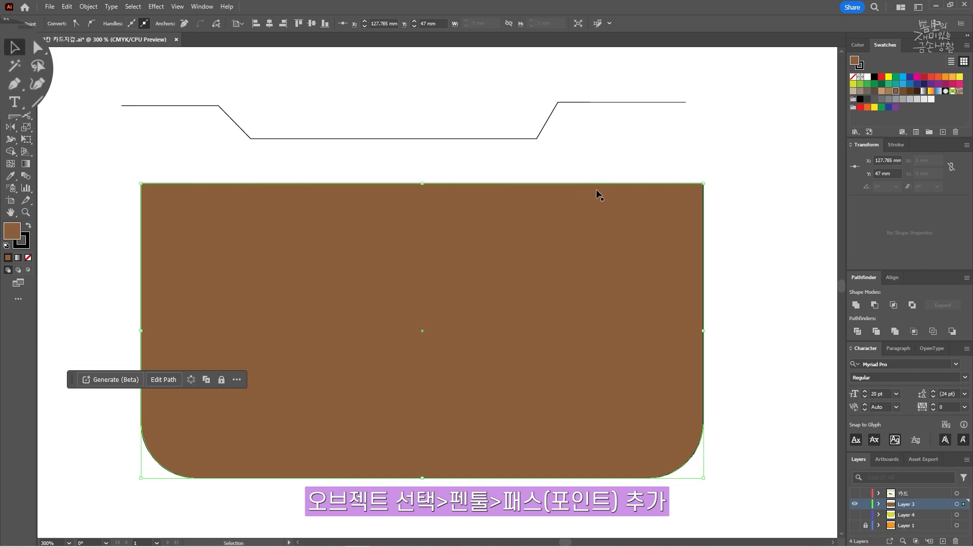
left_click(449, 169)
Try lowering the two inner points of the front pocket's top edge to form a sloped recess, and undo it.
left_click(26, 56)
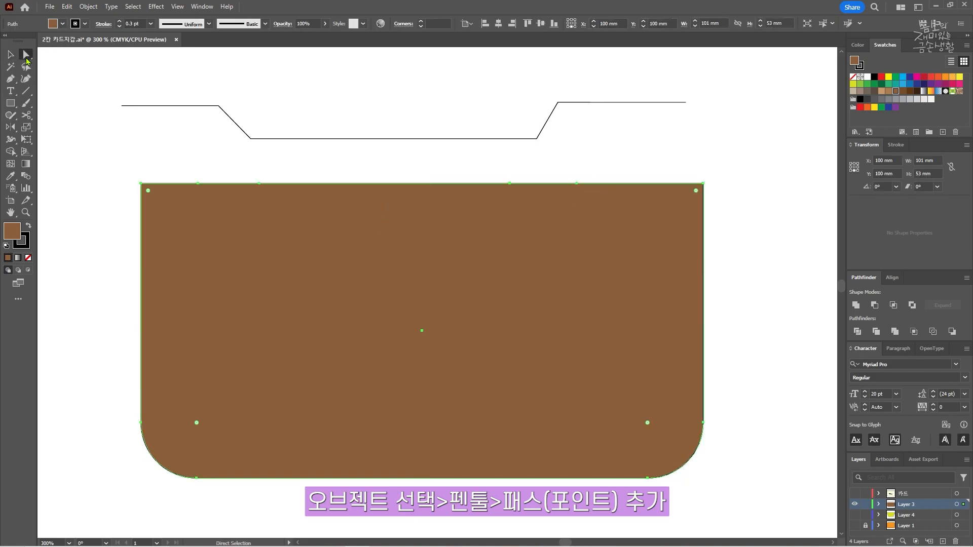
left_click(240, 172)
left_click_drag(250, 169, 518, 223)
key("ctrl+shift+a")
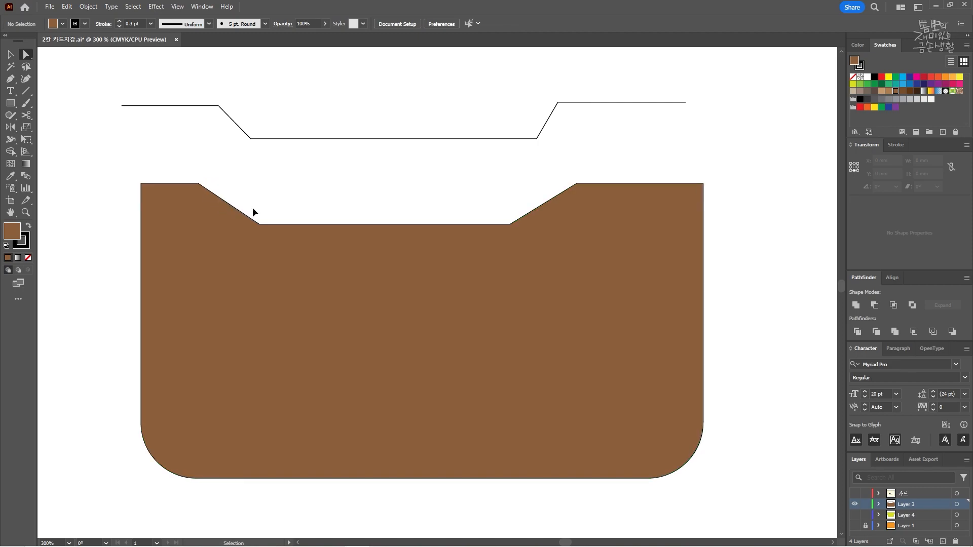
key("ctrl+z")
key("ctrl+z")
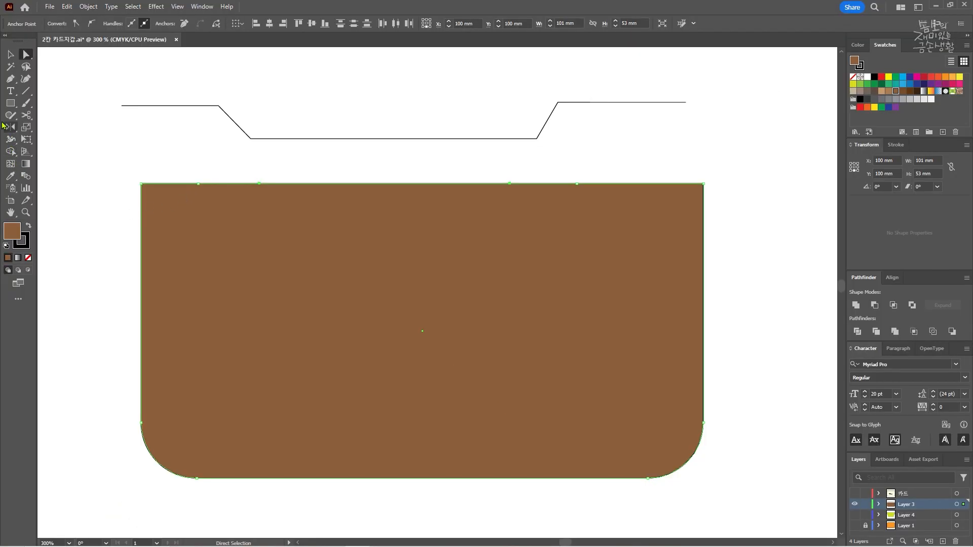
Draw a vertical guide line about 67 mm long across the front pocket and give it a red stroke.
left_click(26, 91)
left_click_drag(194, 121, 212, 491)
key("v")
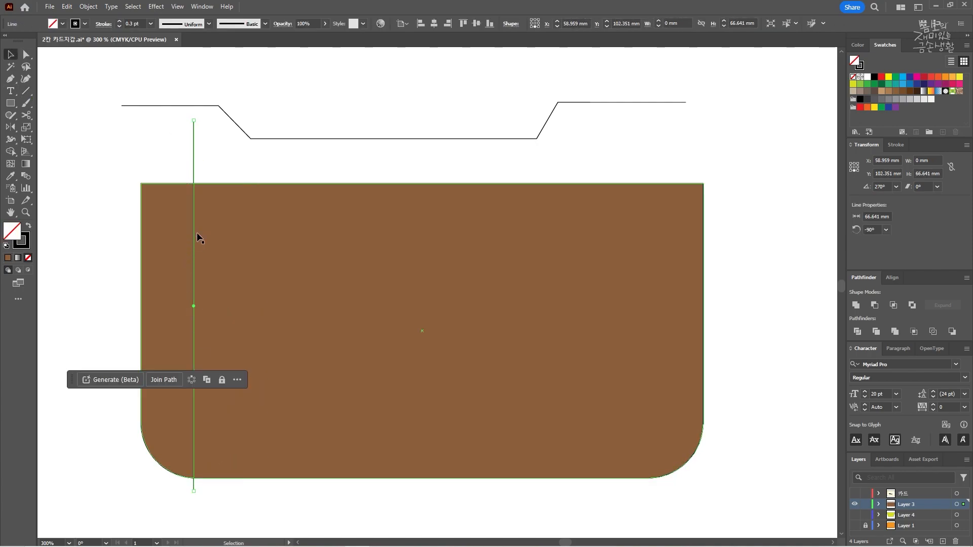
left_click_drag(195, 233, 324, 276)
left_click(882, 77)
Align the red guide line with the front pocket's left edge and move it 15 mm to the right.
scroll(269, 194, "up", 2)
left_click(325, 191)
left_click(235, 206)
left_click_drag(236, 203, 98, 220)
key("Return")
type("15")
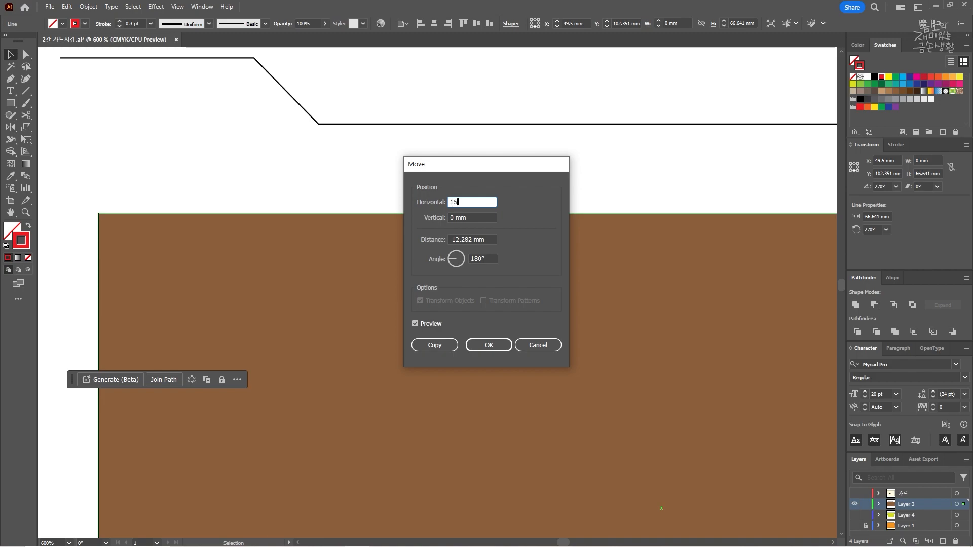
key("Return")
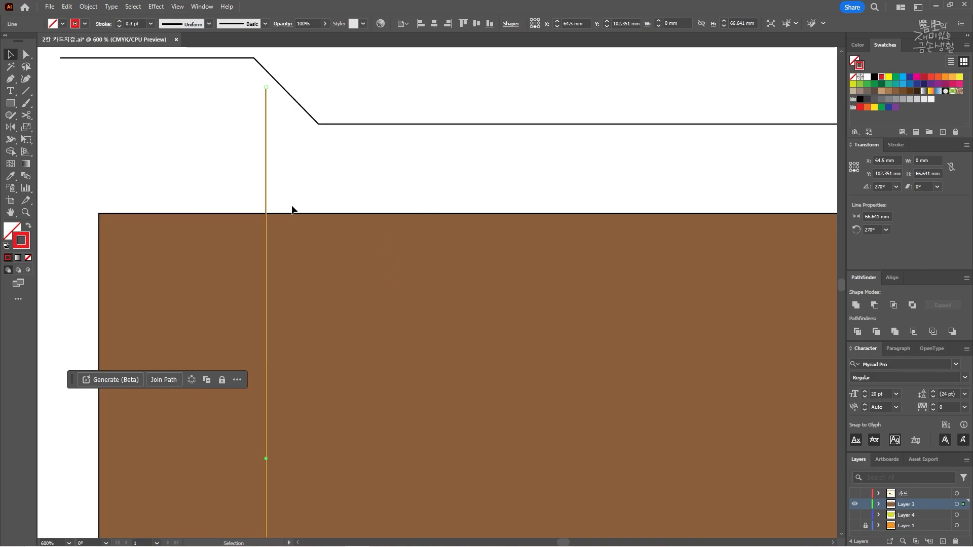
scroll(292, 207, "down", 1)
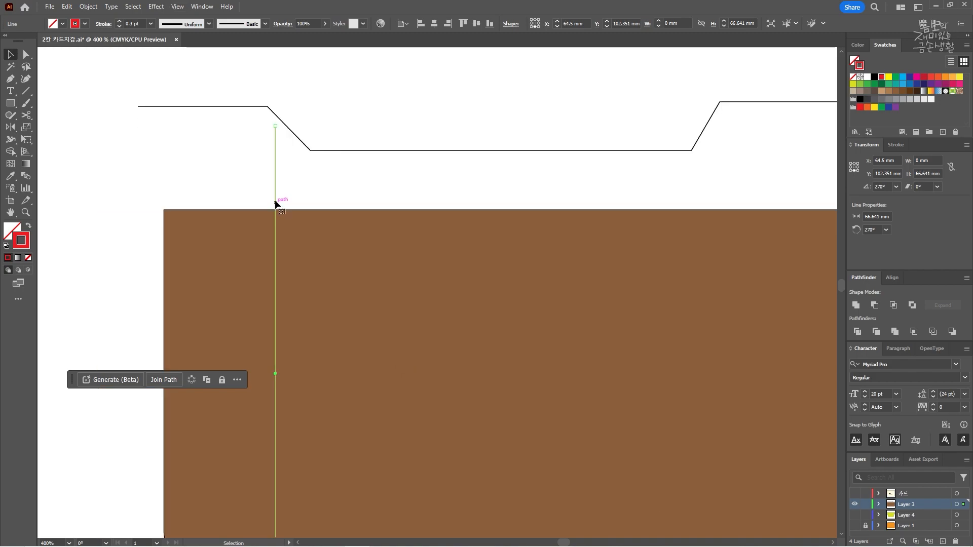
left_click_drag(276, 204, 358, 204, "alt+shift")
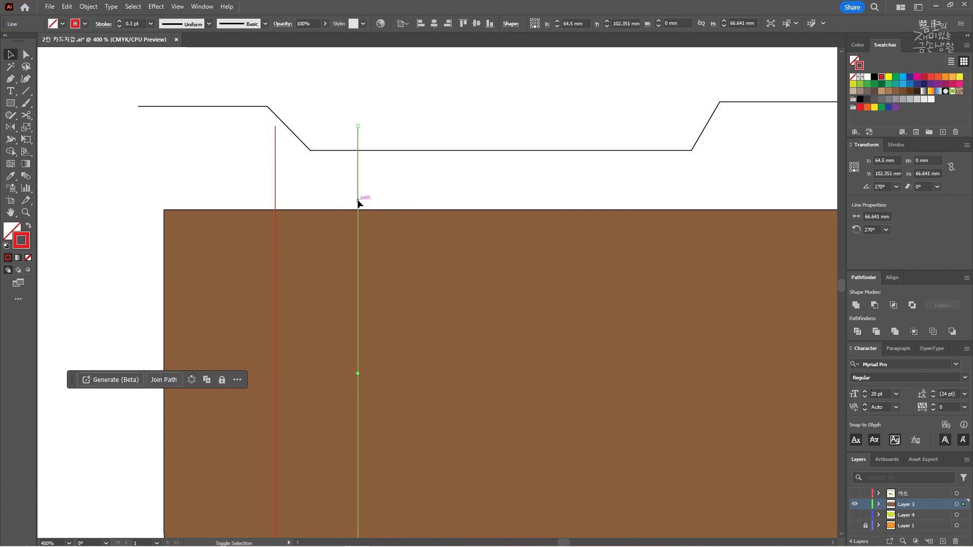
key("ctrl+z")
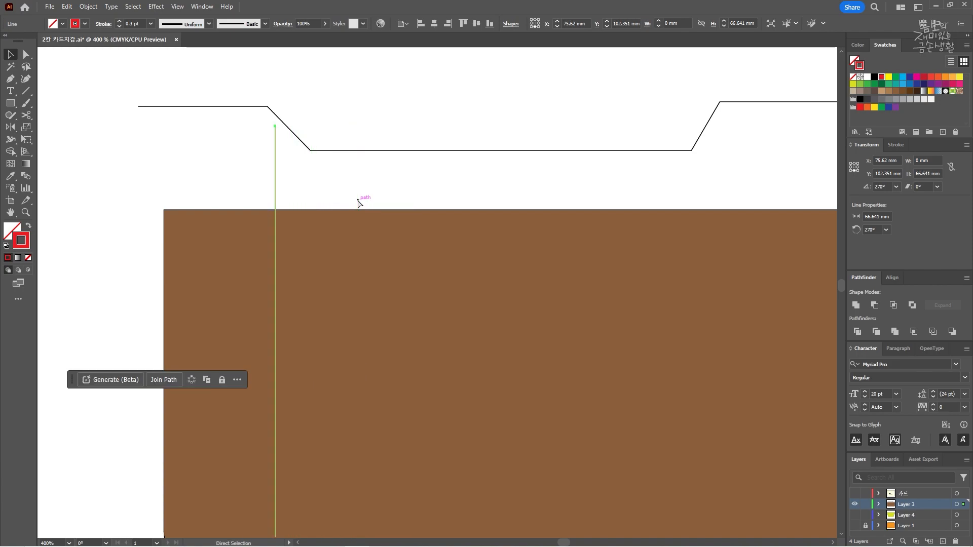
Copy the red guide line 6 mm to the right.
key("Return")
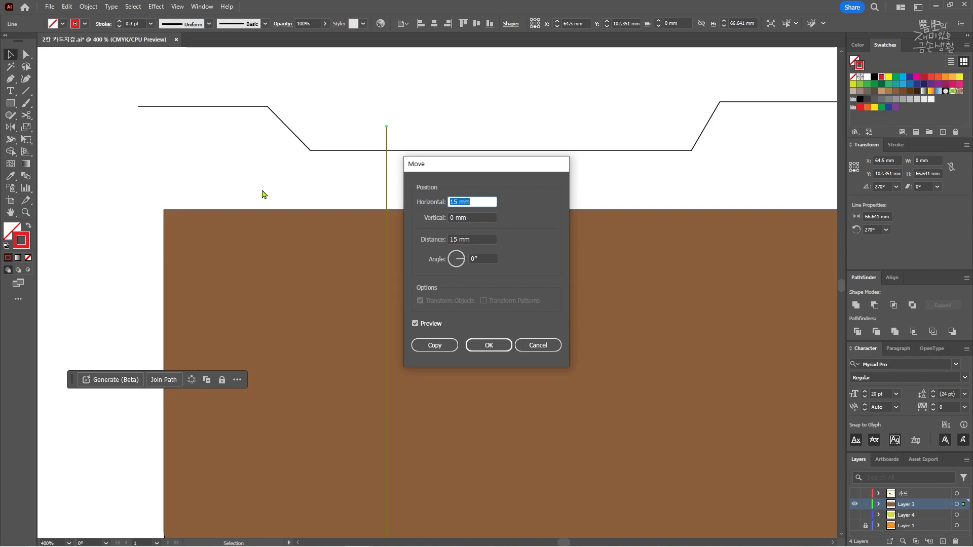
type("6")
left_click(442, 350)
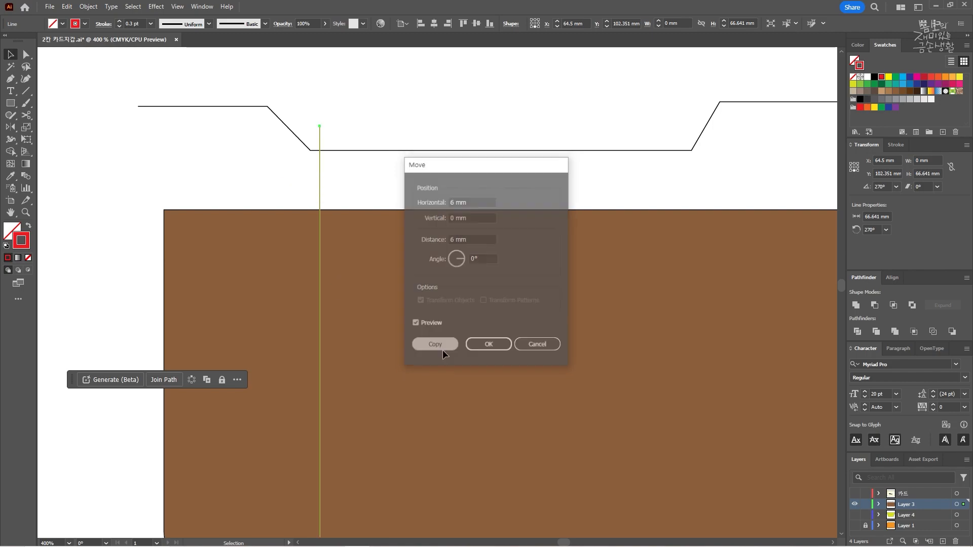
left_click(352, 195)
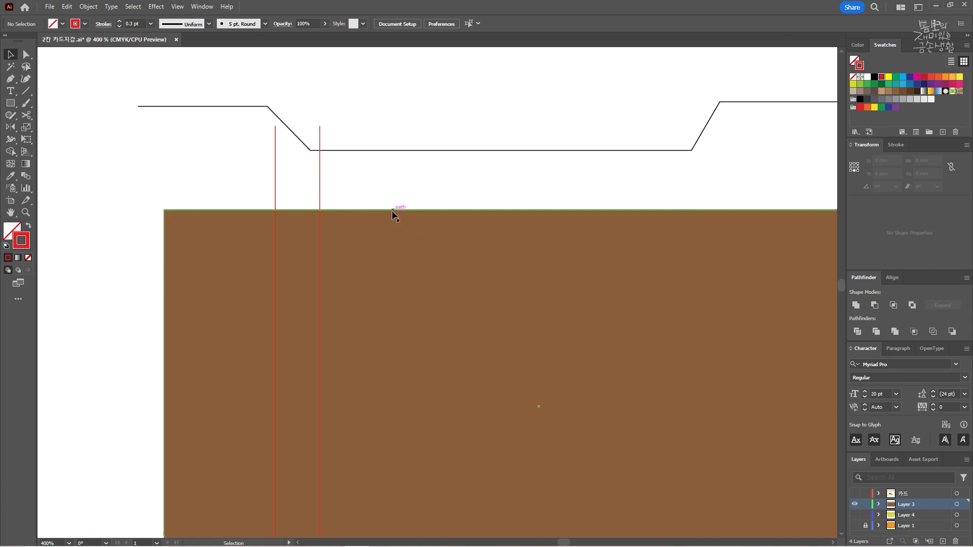
Draw a horizontal red guide line about 48 mm long along the front pocket's top edge.
key("backslash")
left_click_drag(312, 210, 31, 209)
left_click_drag(31, 246, 73, 237)
key("v")
left_click_drag(107, 210, 237, 206)
Move the horizontal guide line 5 mm down and lengthen it to the right.
key("Return")
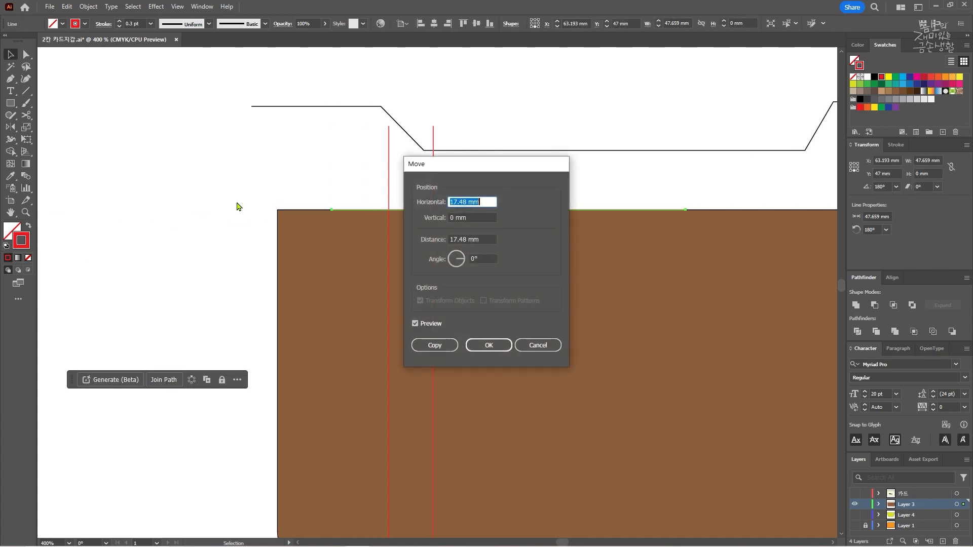
type("0")
key("Tab")
type("5")
key("Return")
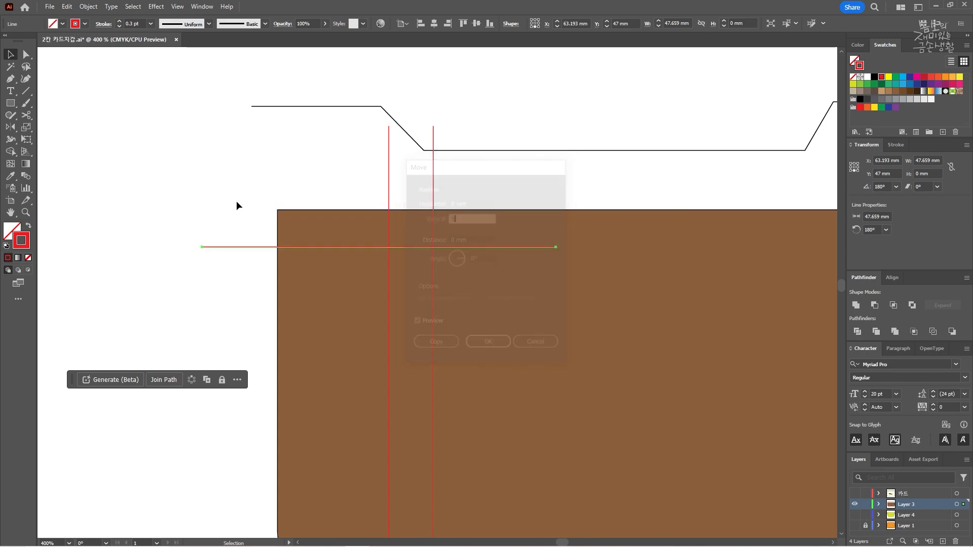
left_click_drag(597, 274, 456, 294)
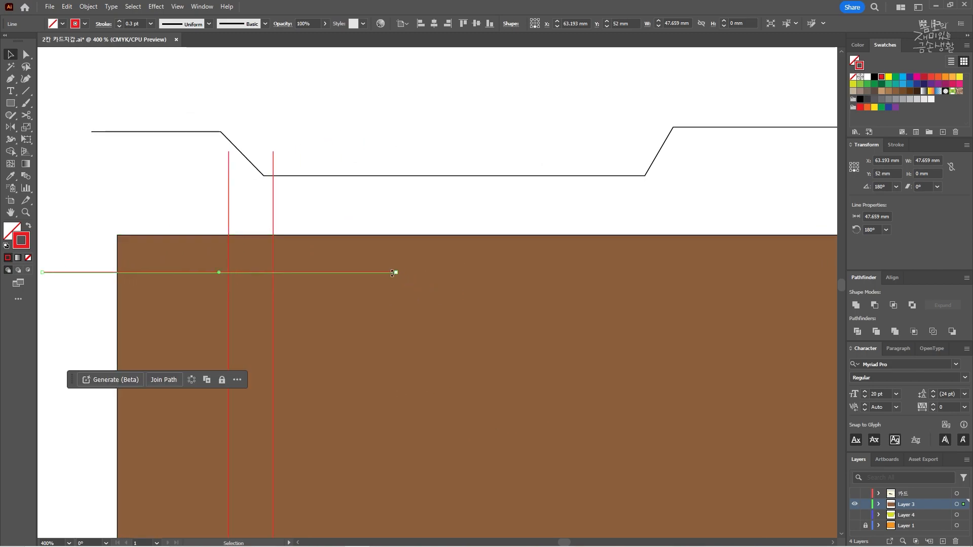
left_click_drag(397, 272, 635, 266)
Snap the front pocket's two left top-edge points to the first vertical guide and to the second guide's crossing with the horizontal guide.
scroll(481, 273, "down", 1)
scroll(428, 281, "left", 1)
scroll(369, 269, "up", 2)
left_click(327, 248)
key("a")
left_click_drag(250, 222, 303, 222)
left_click_drag(374, 224, 370, 279)
scroll(433, 286, "down", 1)
Lower the right inner point of the front pocket's recess onto the horizontal guide line.
left_click_drag(580, 273, 307, 281)
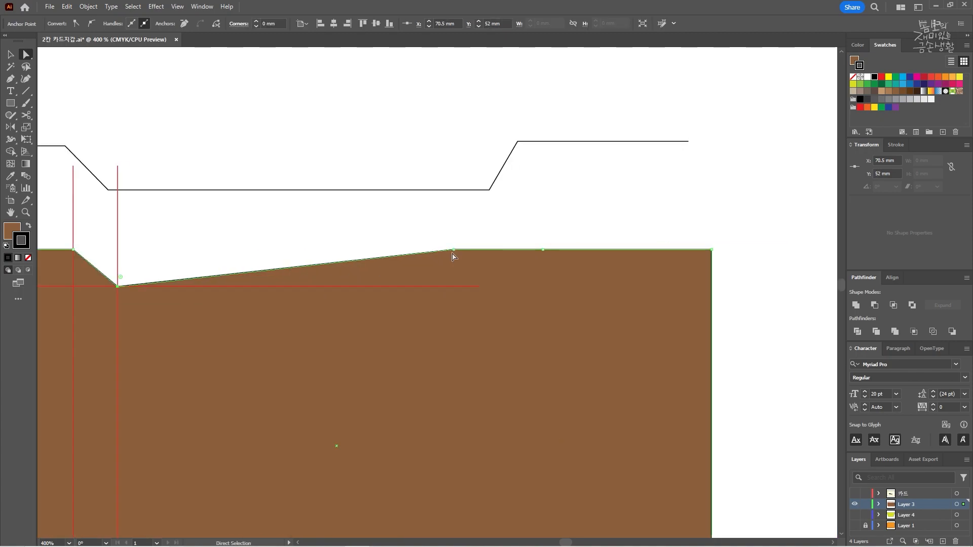
left_click_drag(454, 250, 452, 288)
left_click(513, 232)
key("v")
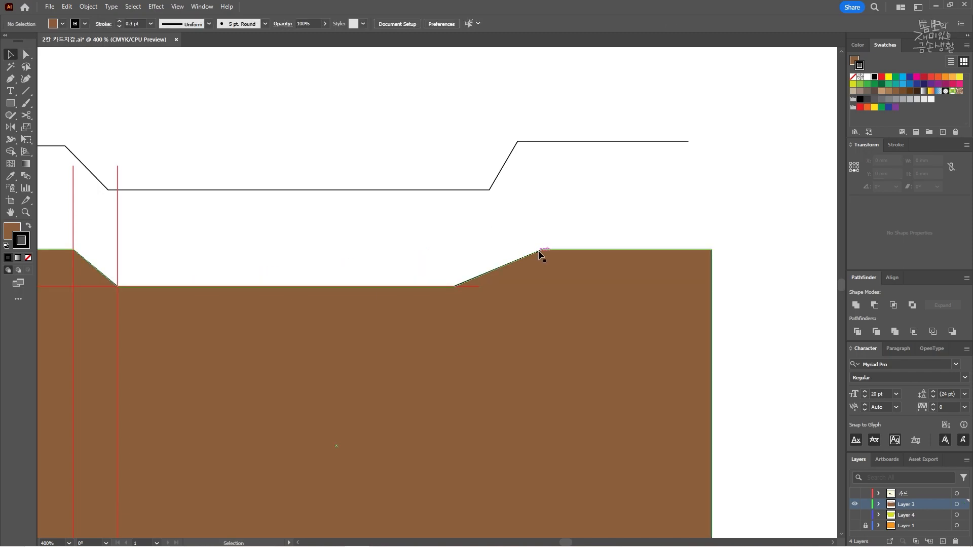
Delete the two vertical and the horizontal red guide lines.
left_click(564, 256)
scroll(497, 299, "down", 2)
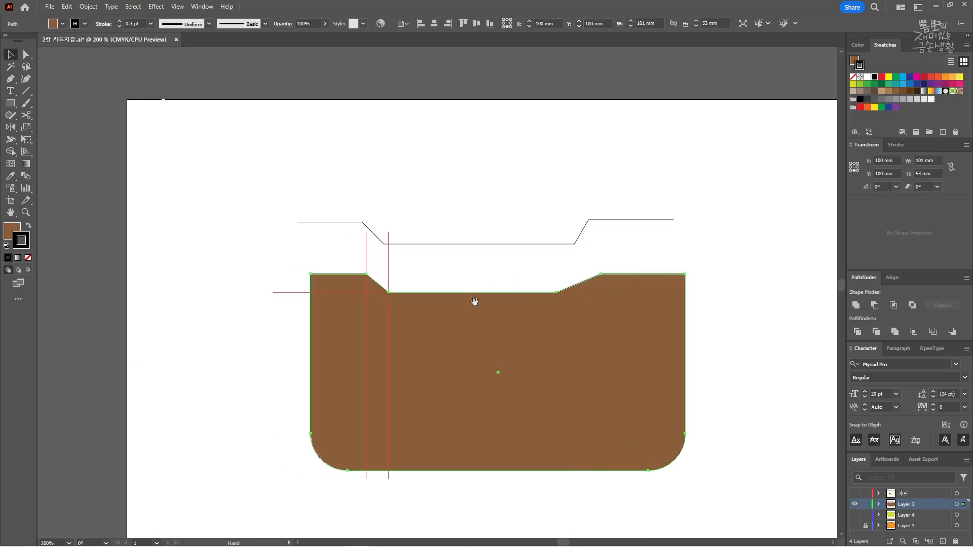
scroll(437, 305, "up", 2)
left_click_drag(269, 207, 278, 225)
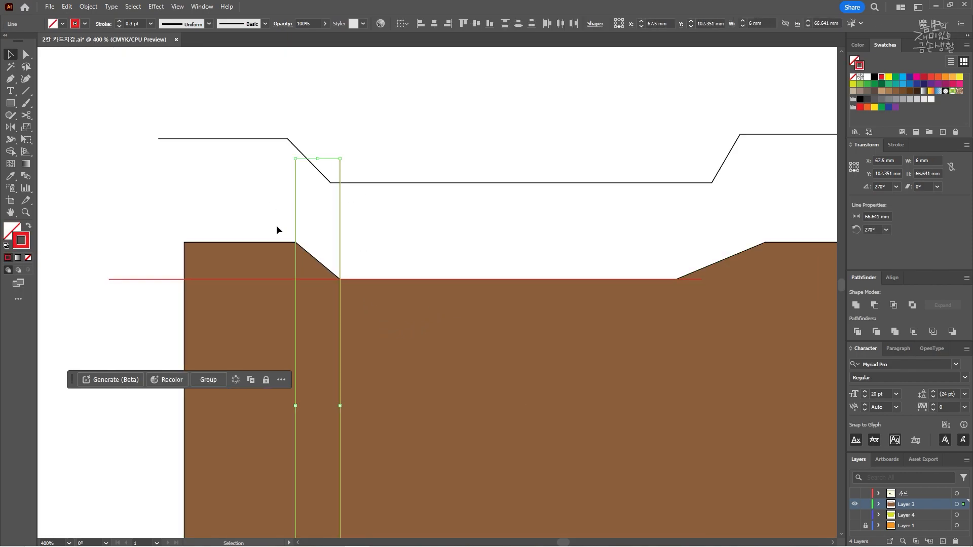
key("Delete")
left_click_drag(132, 330, 160, 265)
key("Delete")
scroll(449, 226, "down", 1)
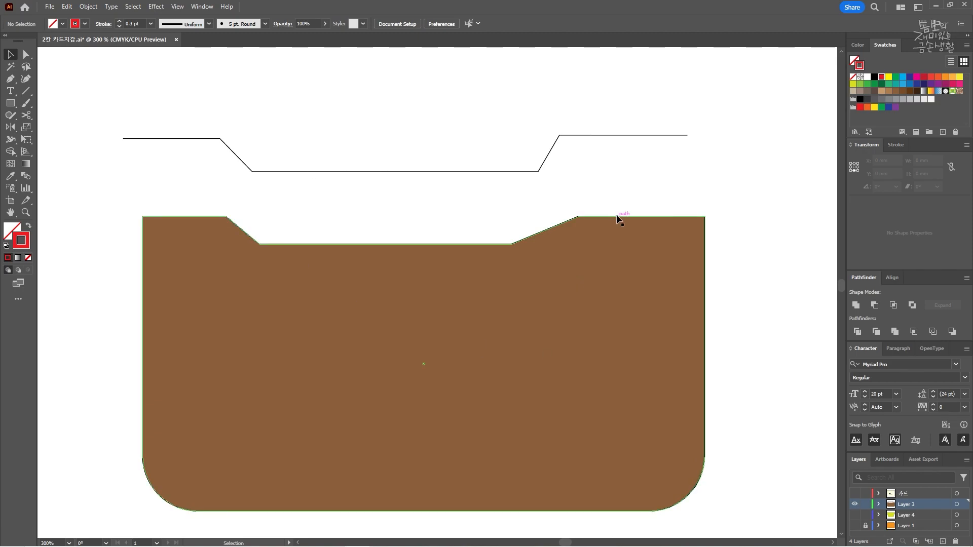
Draw a vertical line about 56 mm long across the front pocket and center it horizontally on the pocket.
key("backslash")
left_click_drag(409, 203, 410, 513)
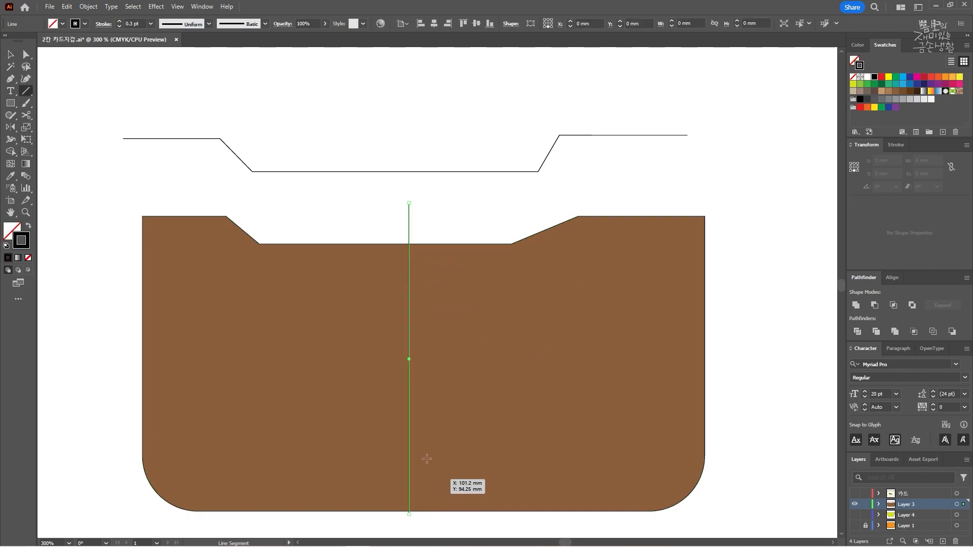
key("v")
left_click_drag(408, 329, 424, 331)
left_click(519, 386, "shift")
left_click(519, 386)
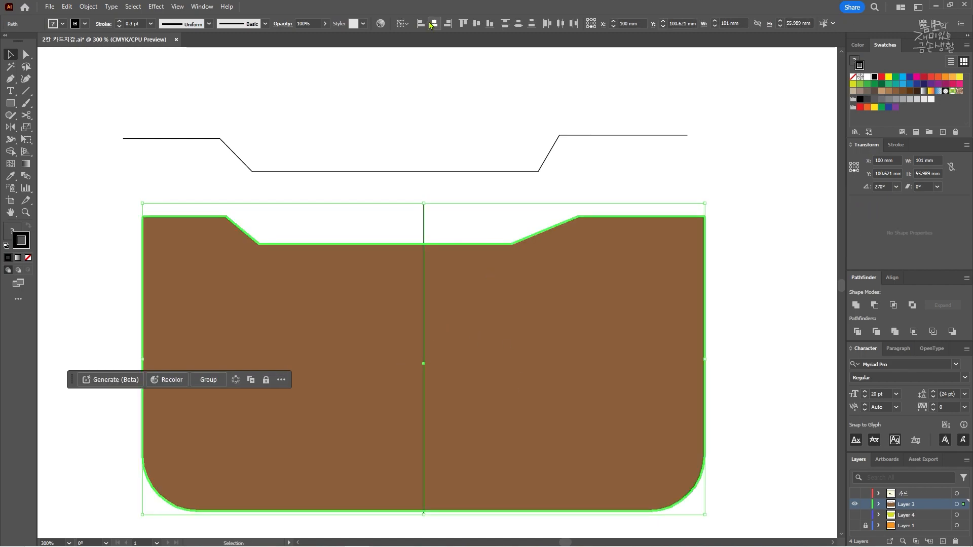
left_click(472, 206)
Extend the vertical line past the front pocket's bottom edge and divide the pocket along it.
left_click(423, 223)
left_click_drag(424, 514, 423, 527)
left_click(467, 473, "shift")
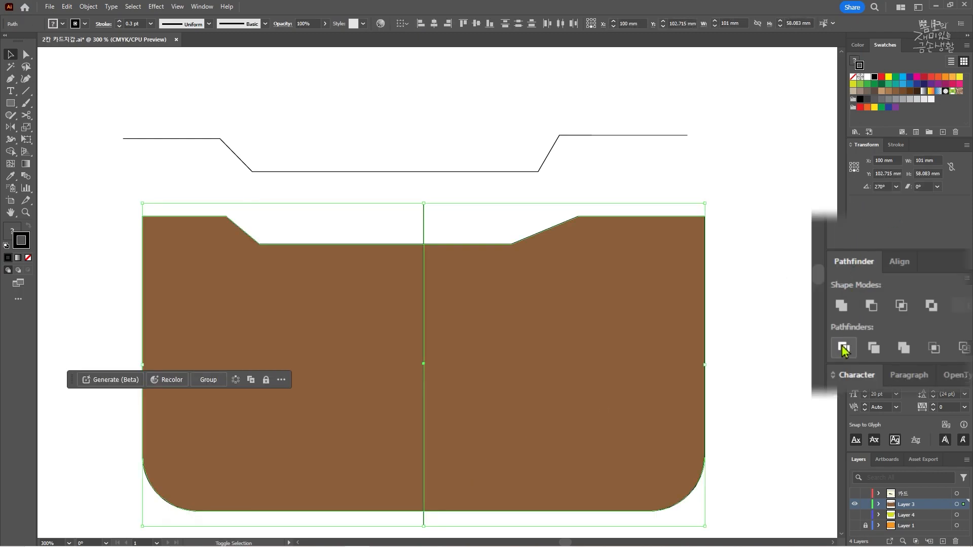
left_click(857, 332)
left_click(747, 371)
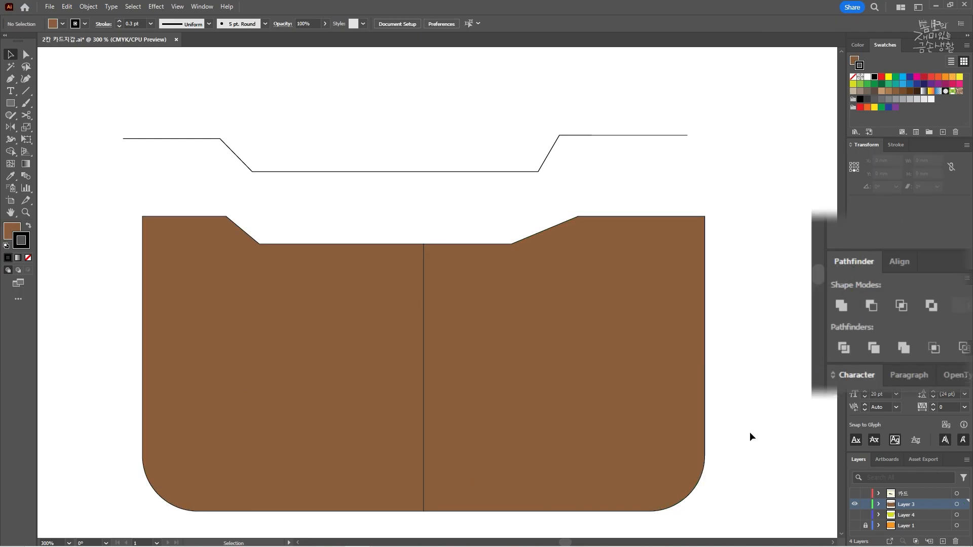
Delete the right half of the divided front pocket.
left_click(327, 329)
left_click(748, 350)
key("a")
left_click(637, 378)
key("Delete")
Reflect a copy of the left pocket half across its vertical center edge.
key("ctrl+a")
key("o")
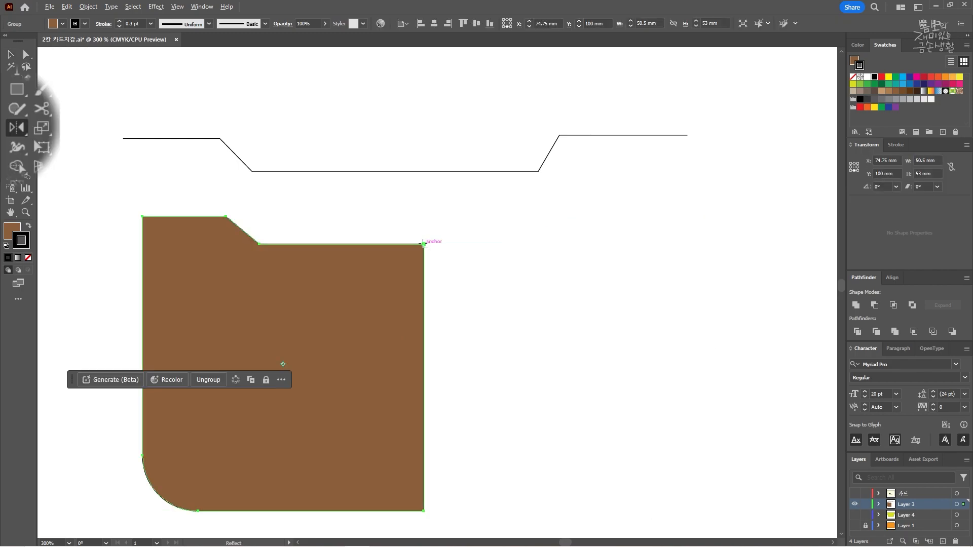
left_click(423, 244, "alt")
left_click(325, 360)
key("v")
Try to merge the two front pocket halves with the Pathfinder Divide operation, and undo it.
left_click_drag(541, 199, 321, 348)
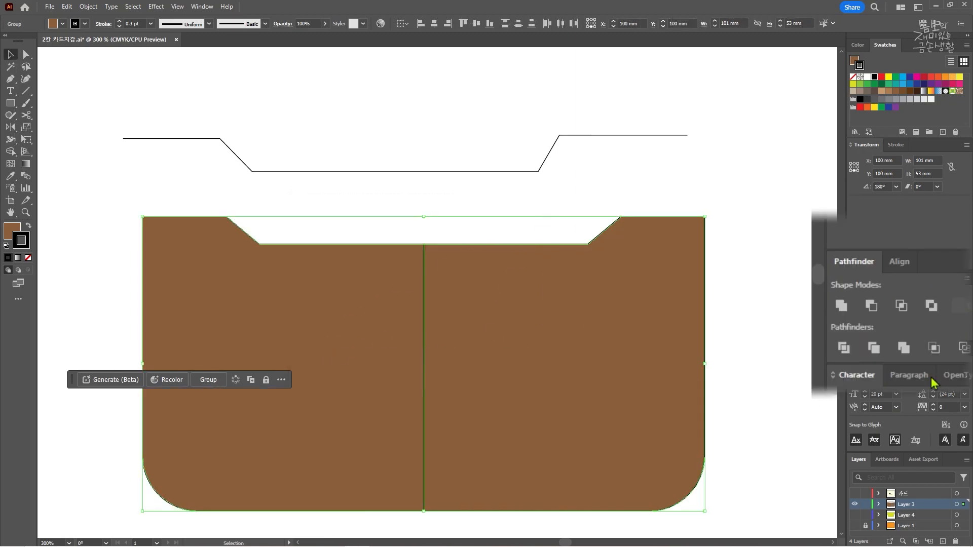
left_click(759, 338)
scroll(759, 340, "down", 2)
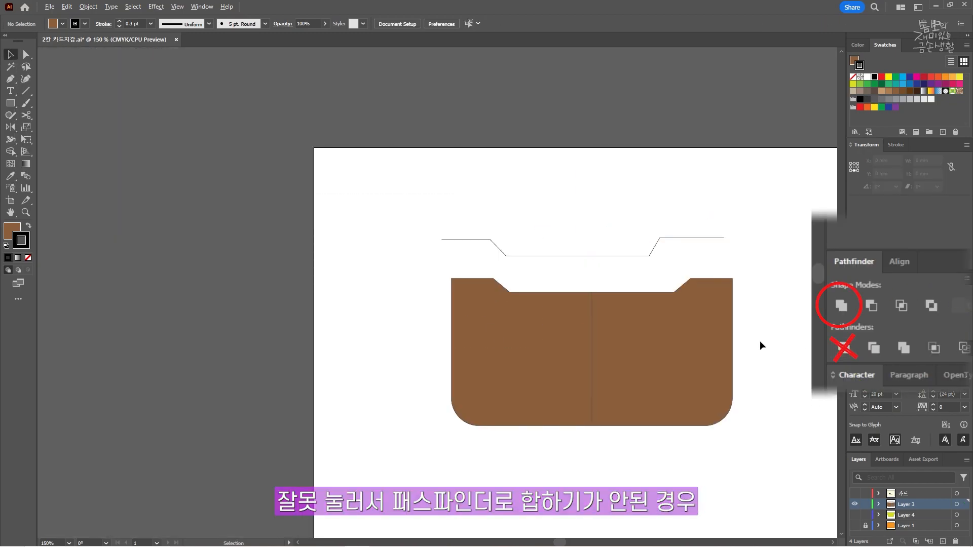
scroll(752, 345, "up", 2)
left_click_drag(755, 454, 297, 292)
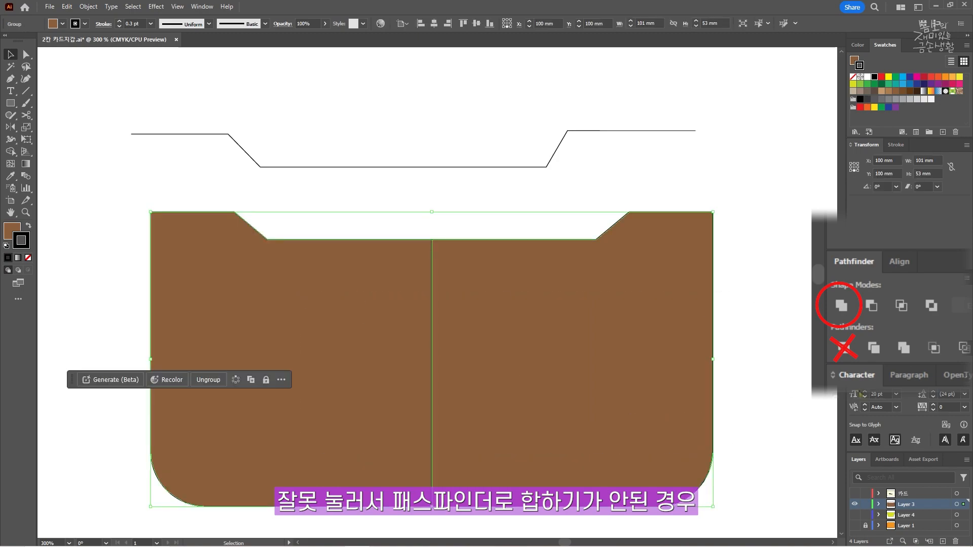
left_click_drag(774, 363, 720, 296)
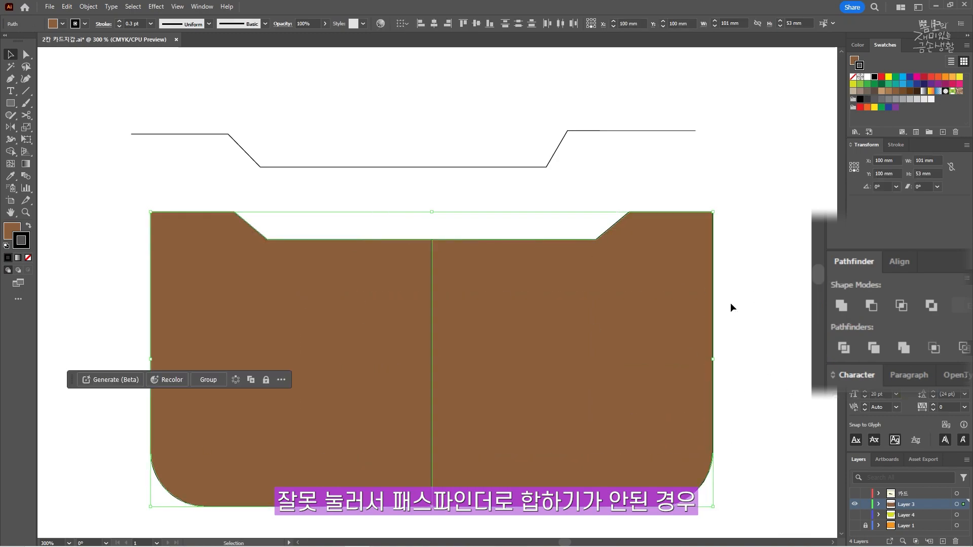
left_click(844, 349)
left_click(729, 343)
key("ctrl+z")
Examine the seam between the two pocket halves up close in outline view.
key("ctrl+y")
scroll(452, 302, "up", 7)
left_click_drag(406, 133, 539, 423)
scroll(502, 123, "up", 5)
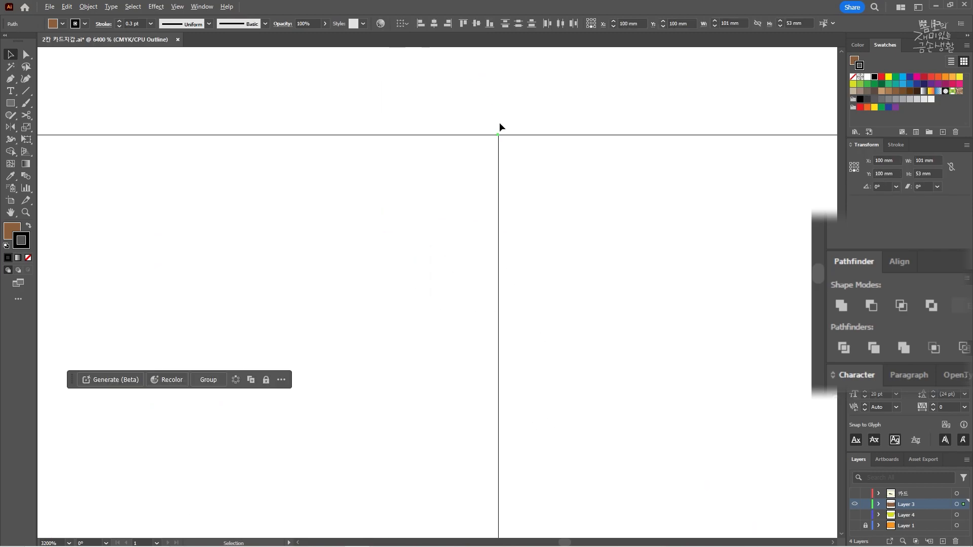
left_click_drag(372, 157, 430, 248)
scroll(430, 248, "up", 2)
scroll(435, 267, "down", 5)
left_click(361, 245)
key("ctrl+s")
key("ctrl+y")
scroll(360, 245, "down", 11)
Draw a rectangle about 28 × 22 mm across the center seam and unite it with both pocket halves.
left_click_drag(410, 182, 477, 281)
scroll(469, 258, "up", 2)
key("m")
left_click_drag(514, 227, 358, 349)
key("v")
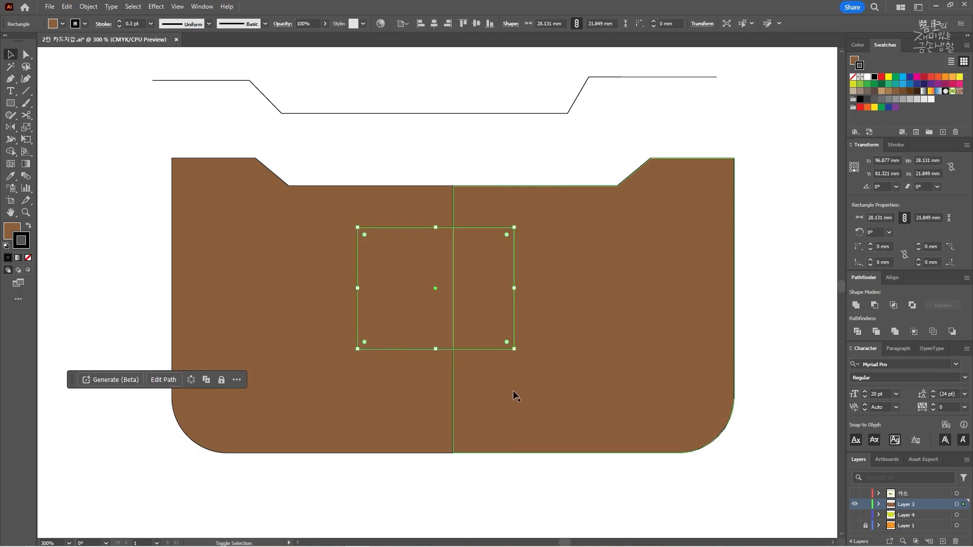
left_click_drag(524, 502, 263, 212)
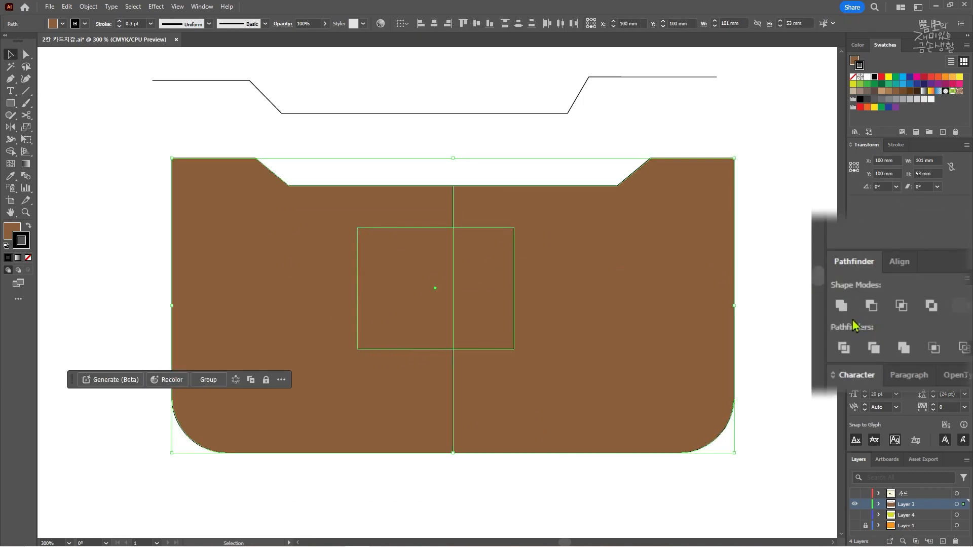
left_click(841, 305)
left_click(758, 330)
Round the four corners of the front pocket's recess together to a radius of about 10.8 mm.
key("a")
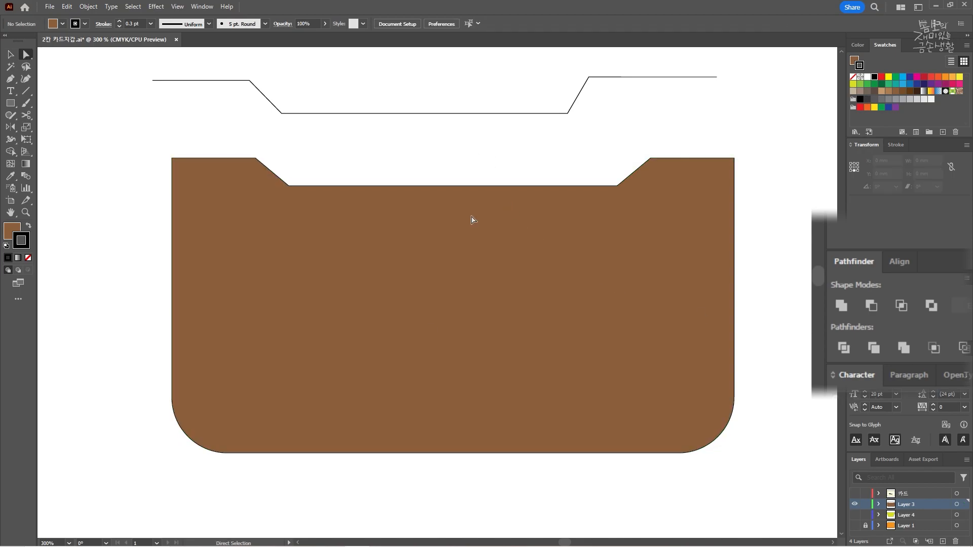
scroll(489, 181, "down", 2)
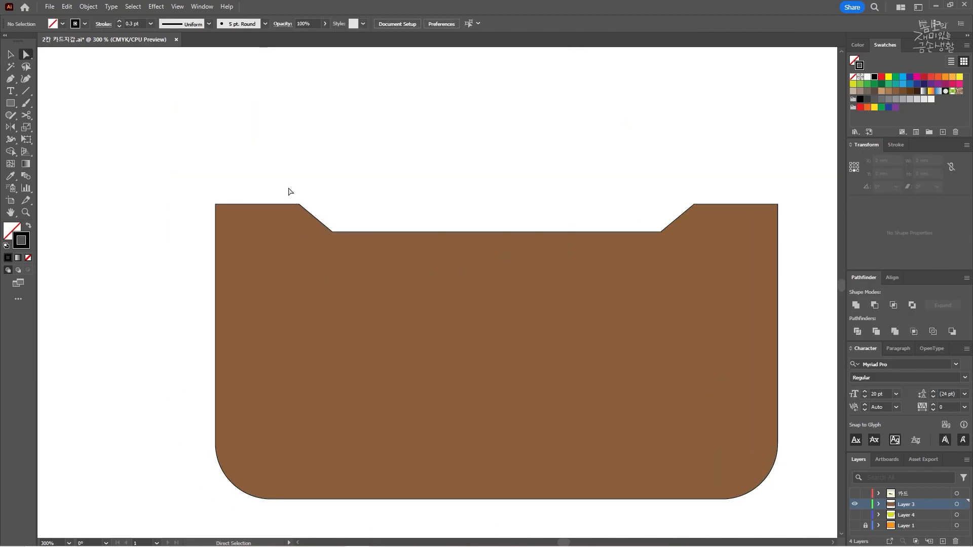
left_click_drag(282, 185, 373, 279)
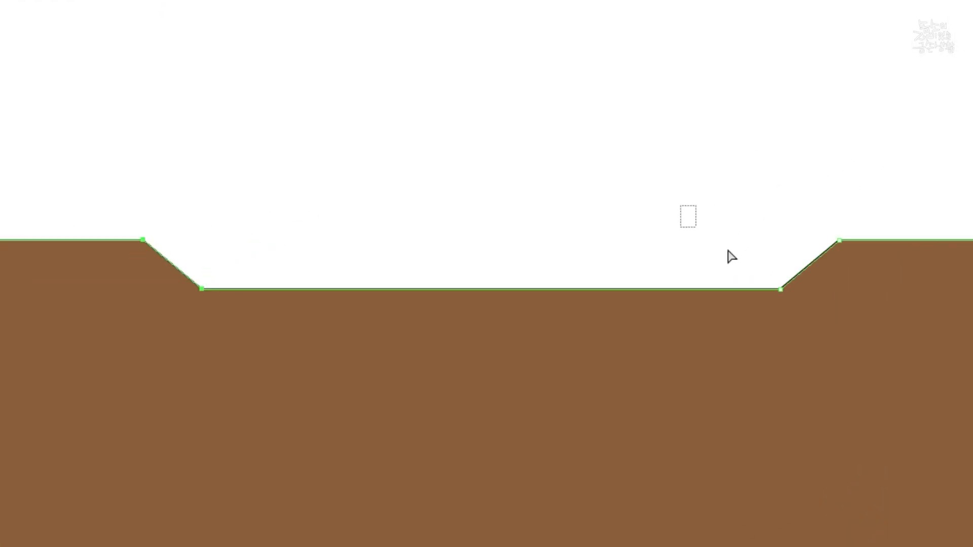
left_click_drag(606, 185, 704, 284)
left_click_drag(846, 258, 872, 457)
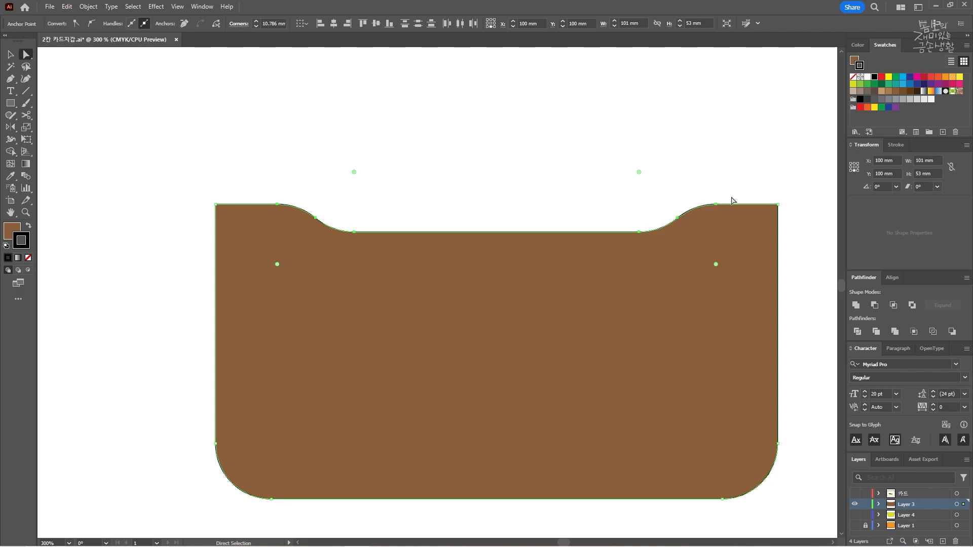
left_click(742, 158)
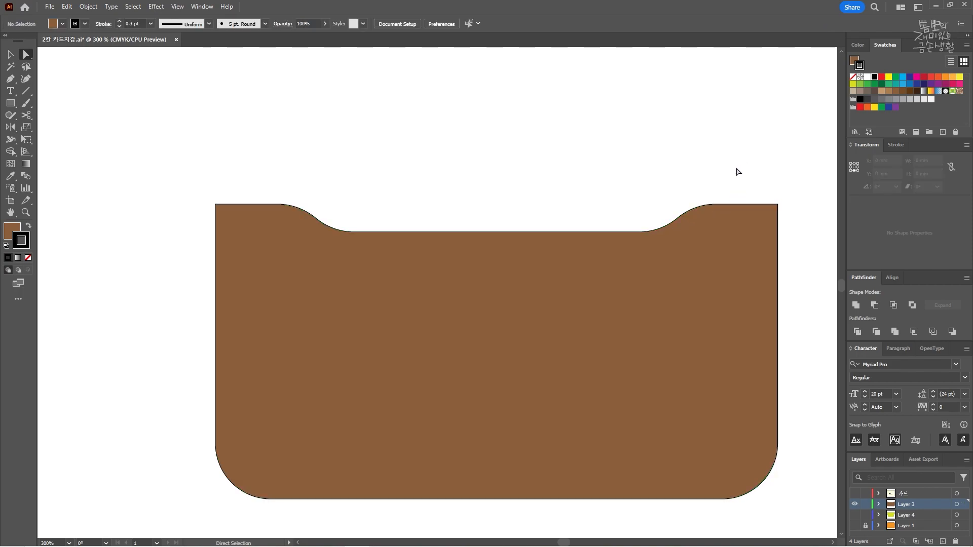
Try moving the front pocket down over the yellow piece behind it, and undo the move.
scroll(734, 215, "down", 2)
scroll(686, 252, "up", 2)
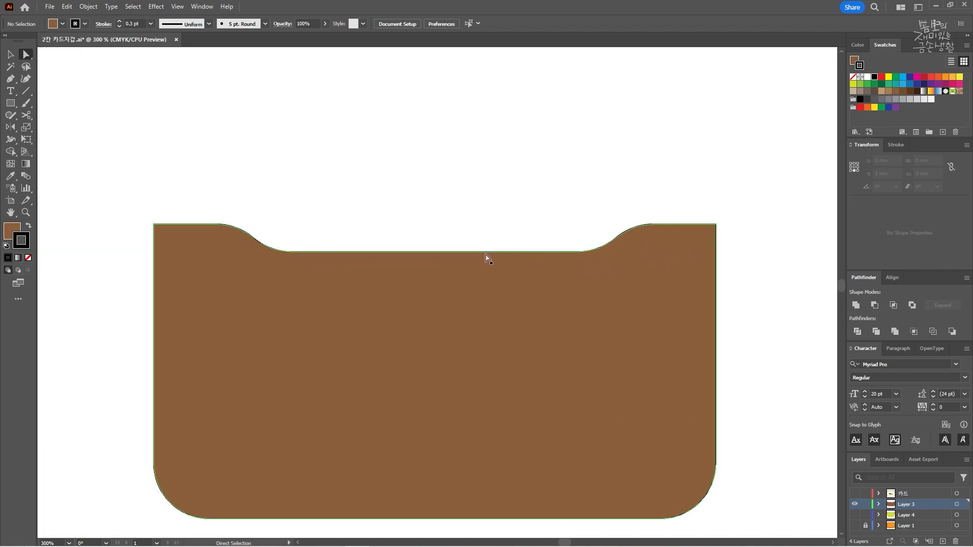
left_click(563, 256)
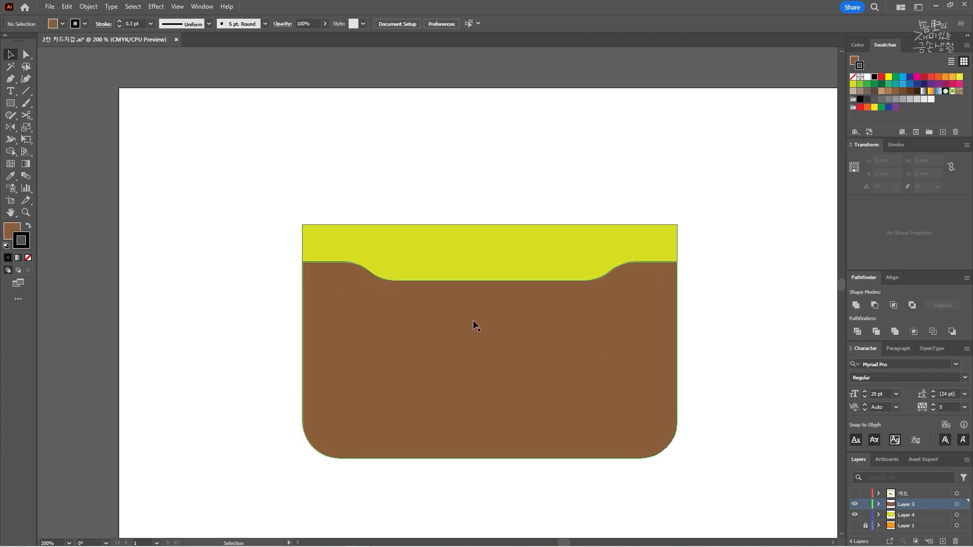
left_click_drag(402, 299, 407, 391)
key("ctrl+z")
Set the front pocket's opacity to 50%.
scroll(348, 297, "up", 2)
left_click(307, 23)
type("50")
key("Return")
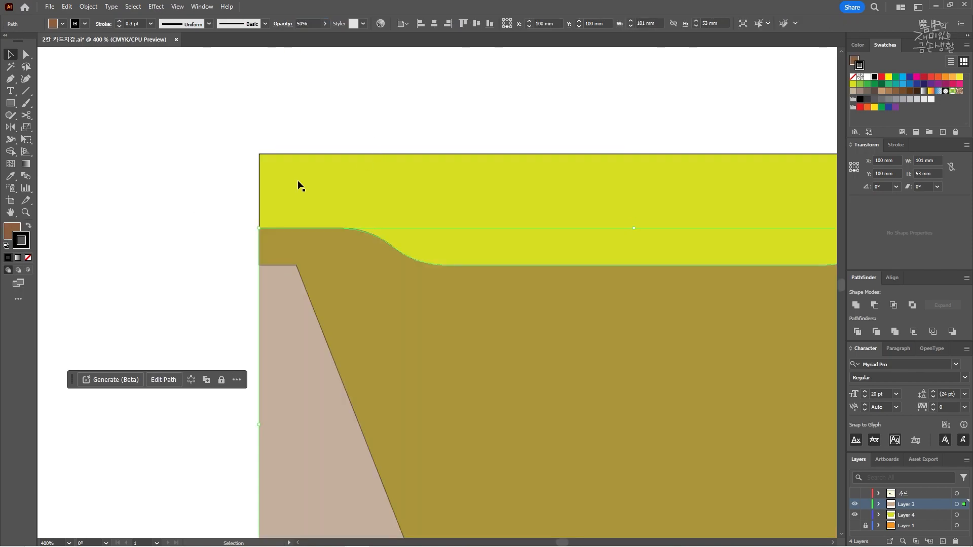
left_click(83, 204)
left_click(268, 190)
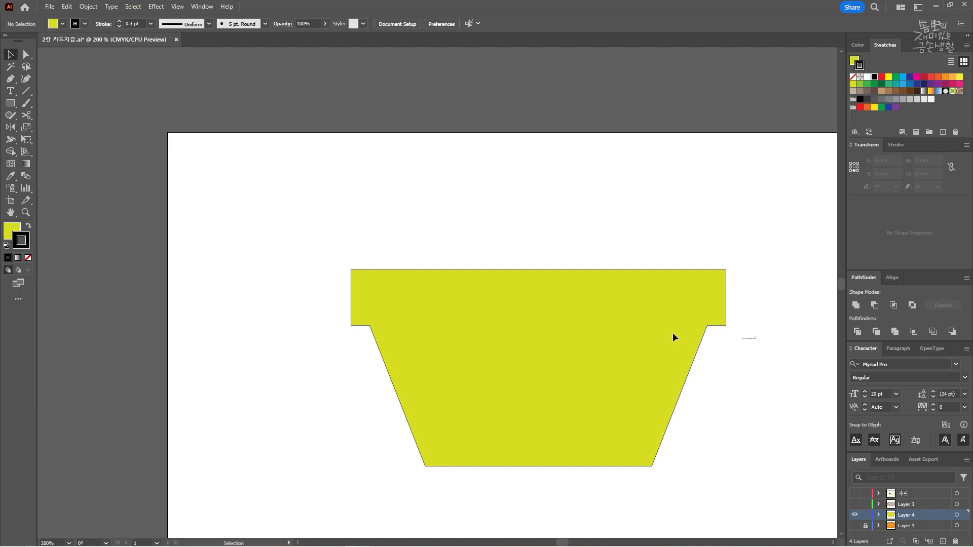
Move the four shoulder points on both sides of the yellow piece up by 5 mm.
left_click_drag(673, 333, 807, 311)
key("Caps_Lock")
key("a")
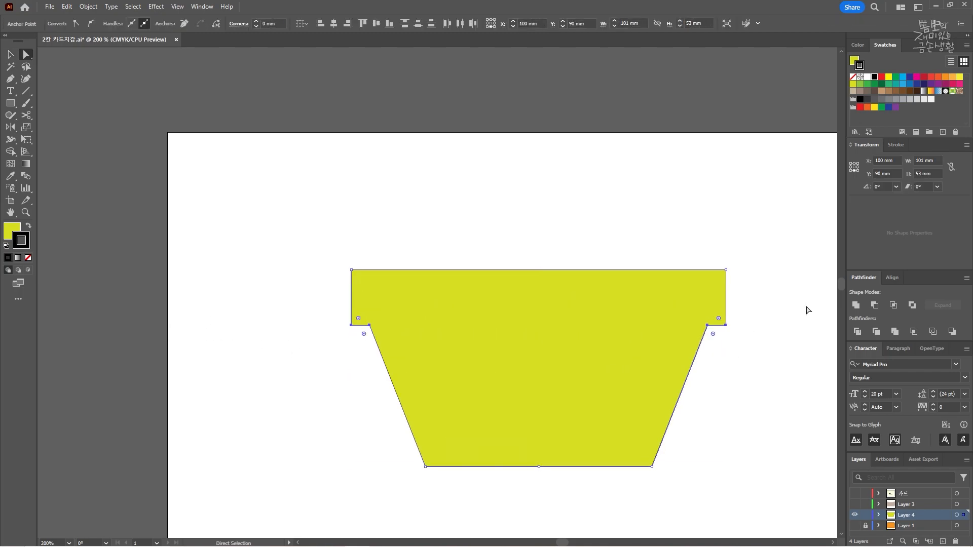
key("Caps_Lock")
key("Return")
key("Tab")
type("-")
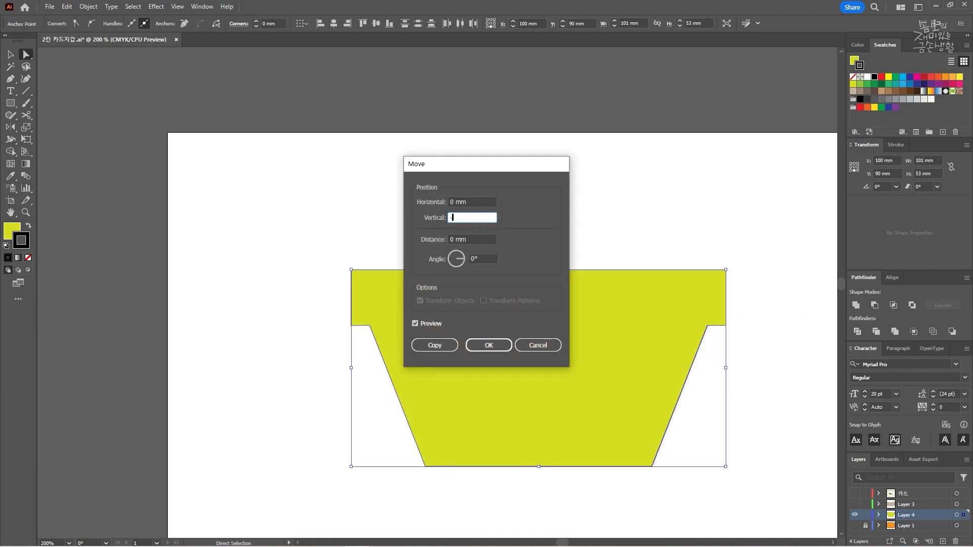
type("5")
key("Return")
left_click(804, 306)
Show and hide Layer 3 repeatedly to compare the front pocket with the yellow piece.
key("c")
key("v")
left_click(857, 505)
left_click(856, 505)
left_click(856, 505)
left_click(856, 505)
scroll(605, 296, "up", 1)
key("c")
left_click_drag(340, 223, 318, 194)
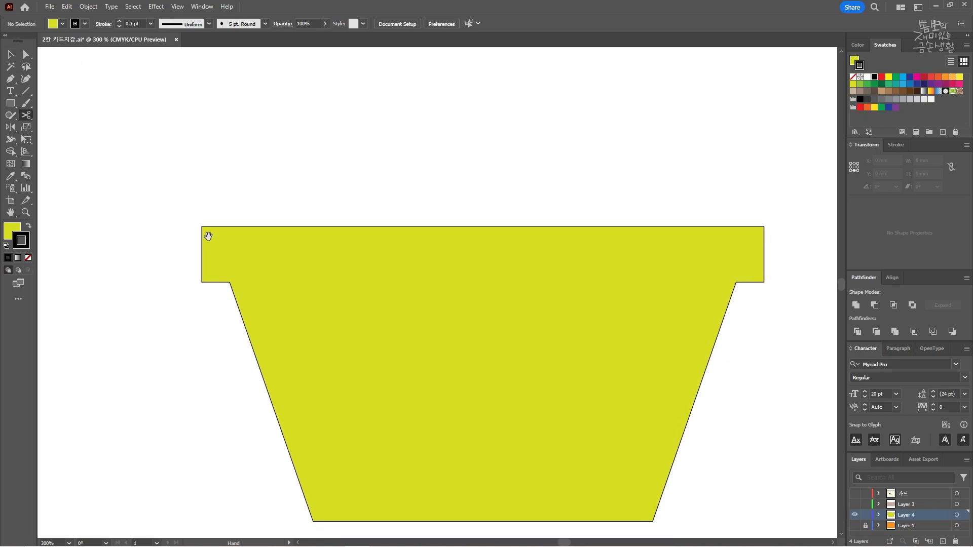
Draw a vertical line across the yellow piece, give it a red stroke and center it horizontally on the piece.
scroll(568, 214, "down", 1)
key("backslash")
left_click_drag(505, 152, 550, 493)
left_click(882, 77)
key("v")
left_click_drag(505, 281, 512, 279)
left_click(546, 277, "shift")
left_click(502, 209)
Draw the first part of a red Pen tool curve from just outside the yellow piece's upper-left corner, sloping down into the piece.
scroll(502, 210, "up", 2)
left_click_drag(444, 258, 484, 232)
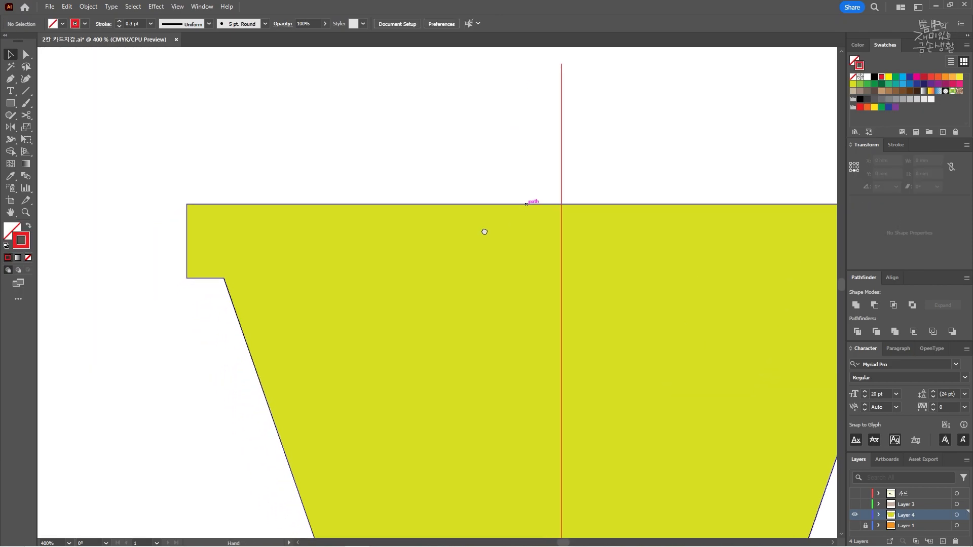
scroll(514, 219, "down", 1)
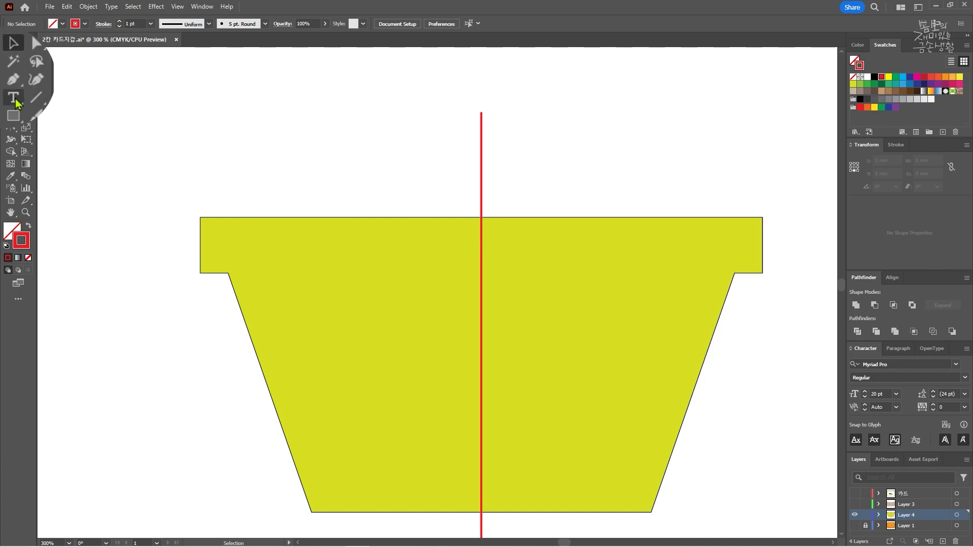
left_click(10, 79)
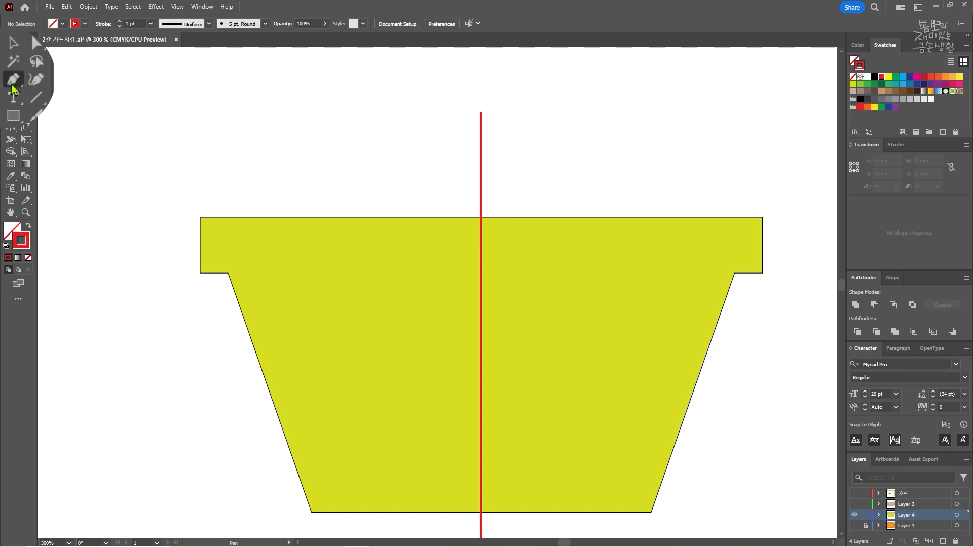
left_click(191, 235)
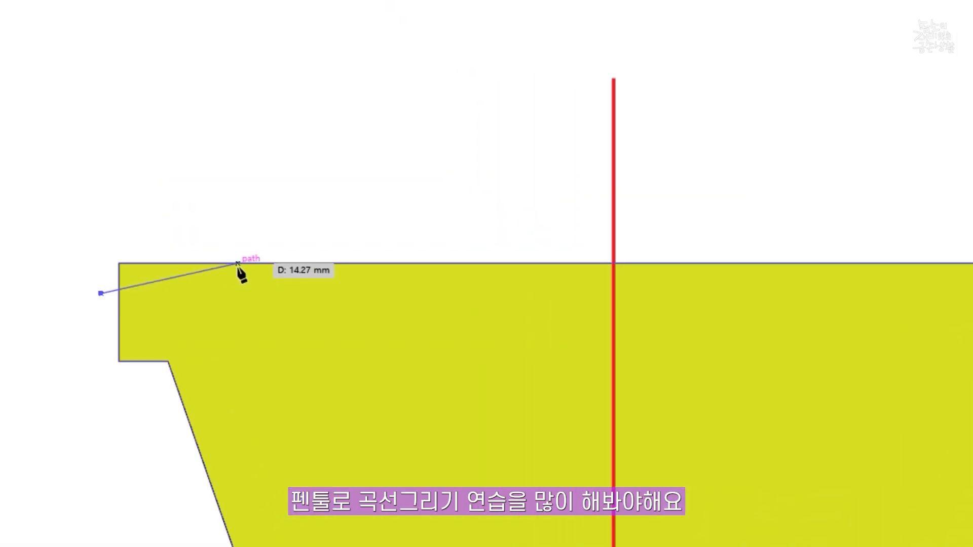
left_click_drag(238, 264, 360, 264)
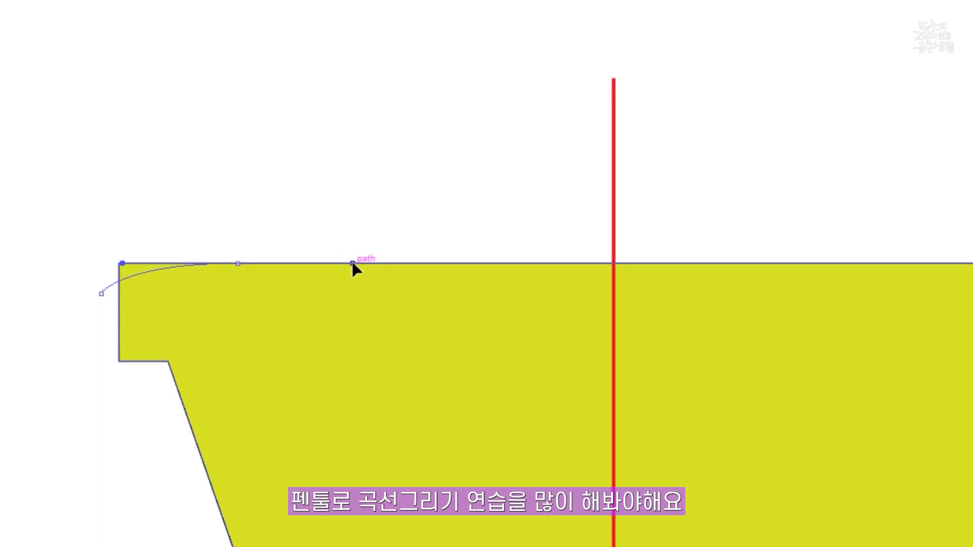
left_click_drag(119, 263, 200, 265)
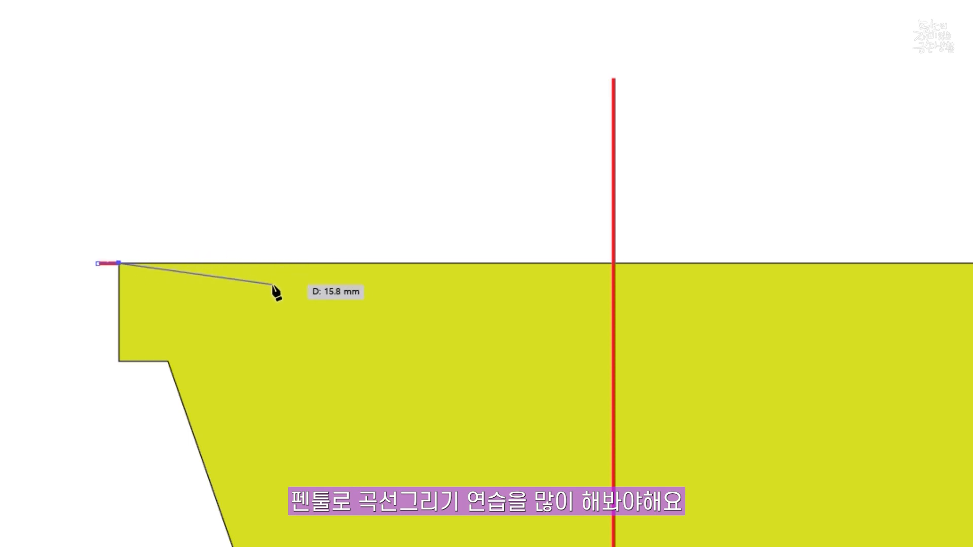
left_click_drag(284, 289, 345, 320)
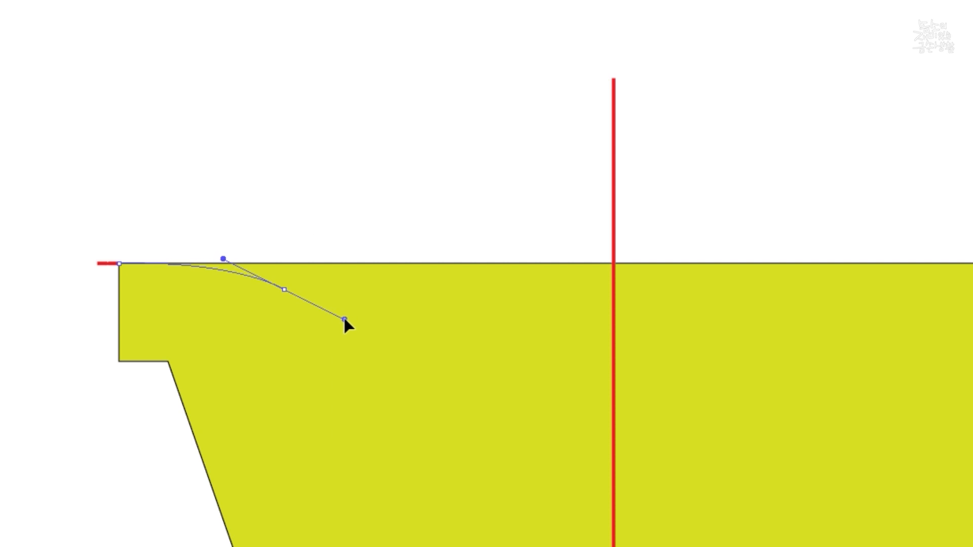
Extend the red curve to the vertical center line with a horizontal tangent there, and finish the path.
scroll(256, 265, "up", 2)
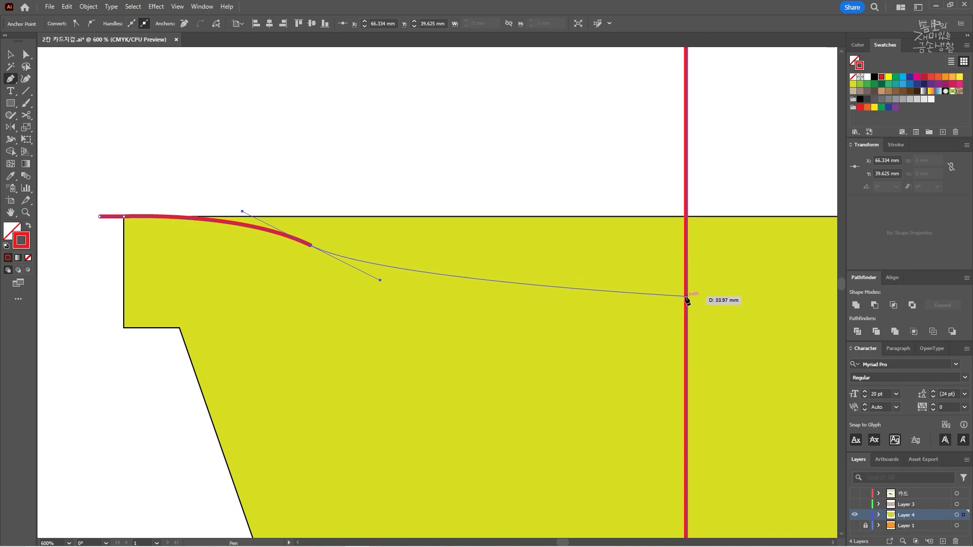
left_click_drag(686, 297, 433, 344)
scroll(434, 341, "down", 1)
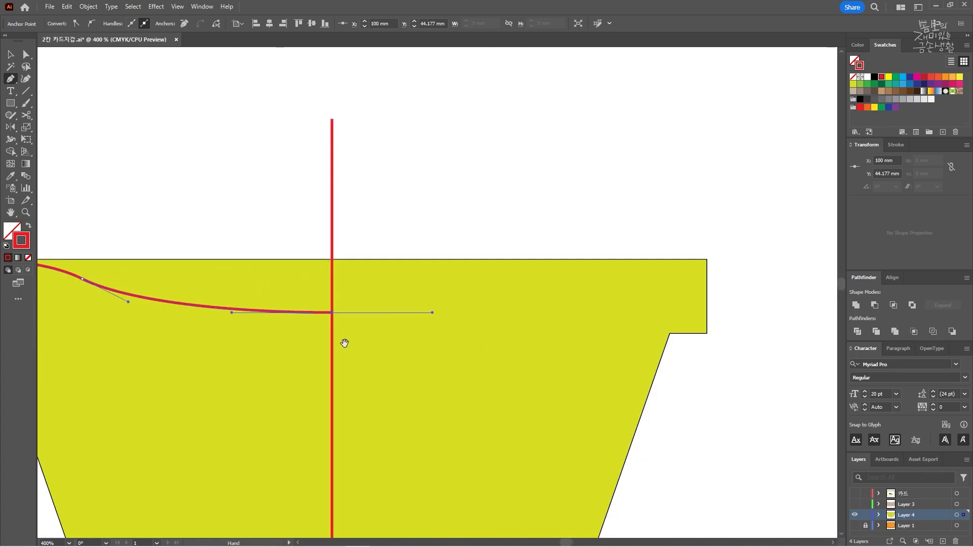
left_click_drag(348, 341, 528, 340)
scroll(516, 310, "up", 2)
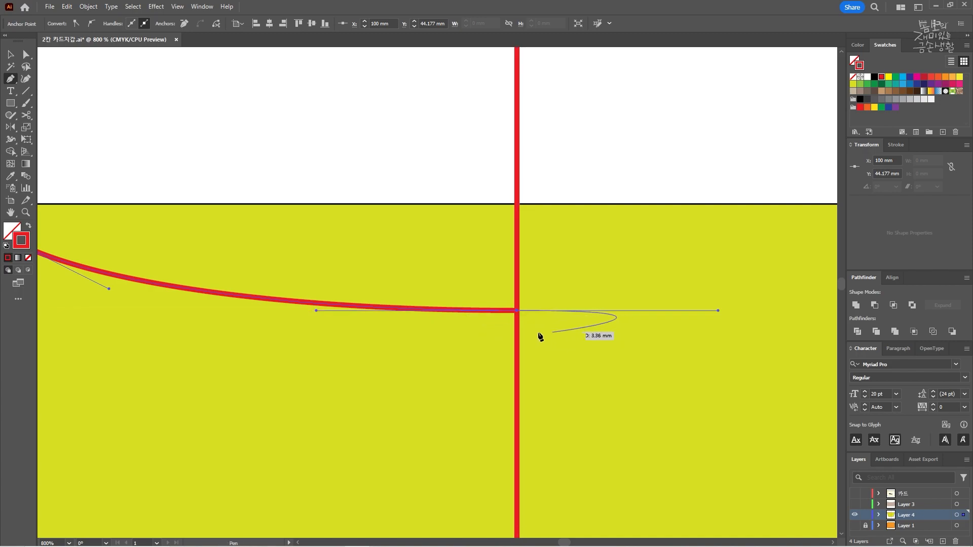
scroll(526, 333, "down", 2)
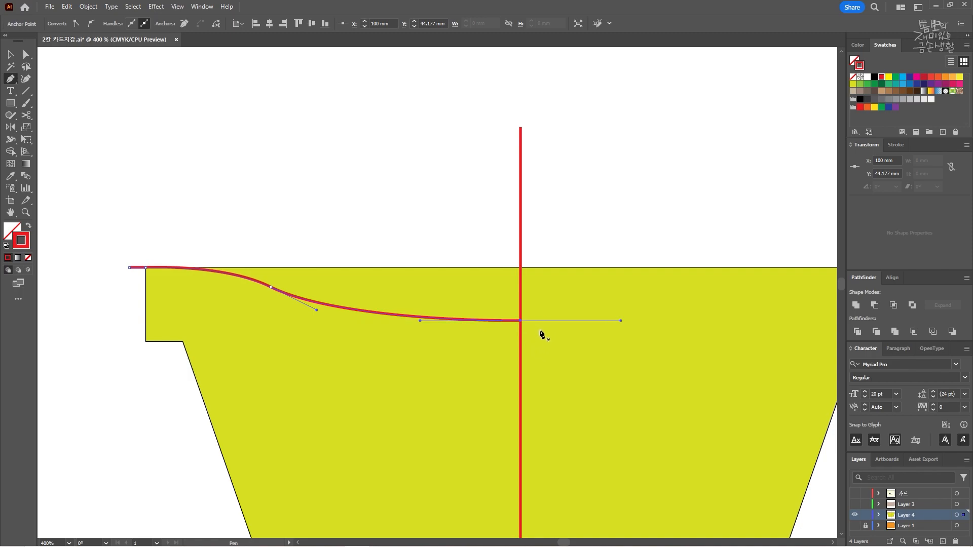
key("v")
left_click(381, 228)
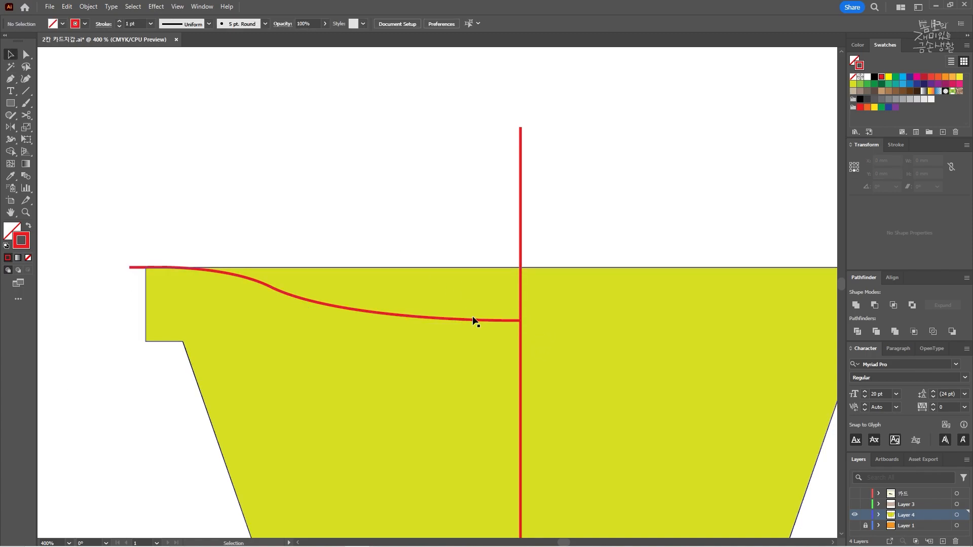
Reflect a copy of the red curve across the vertical axis at the center line.
left_click(471, 322)
scroll(525, 325, "up", 2)
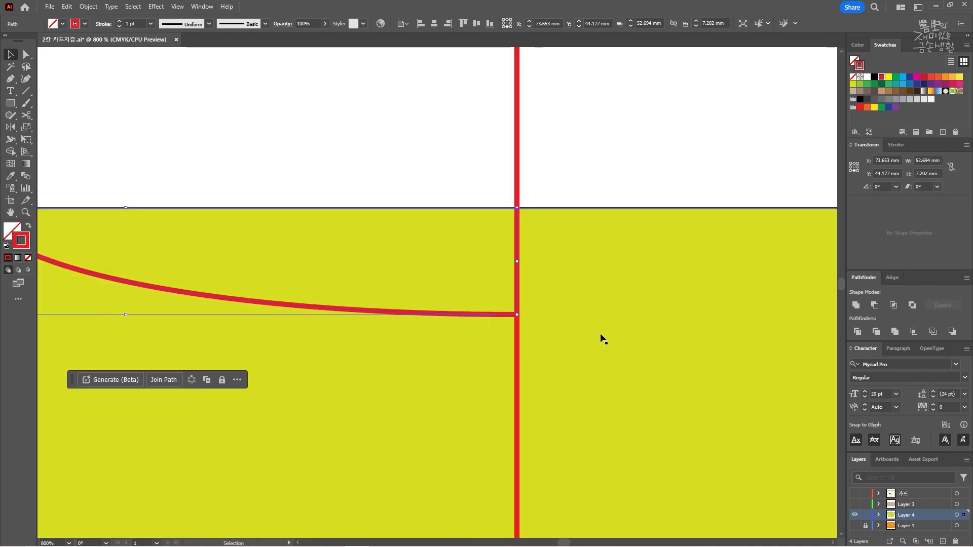
key("o")
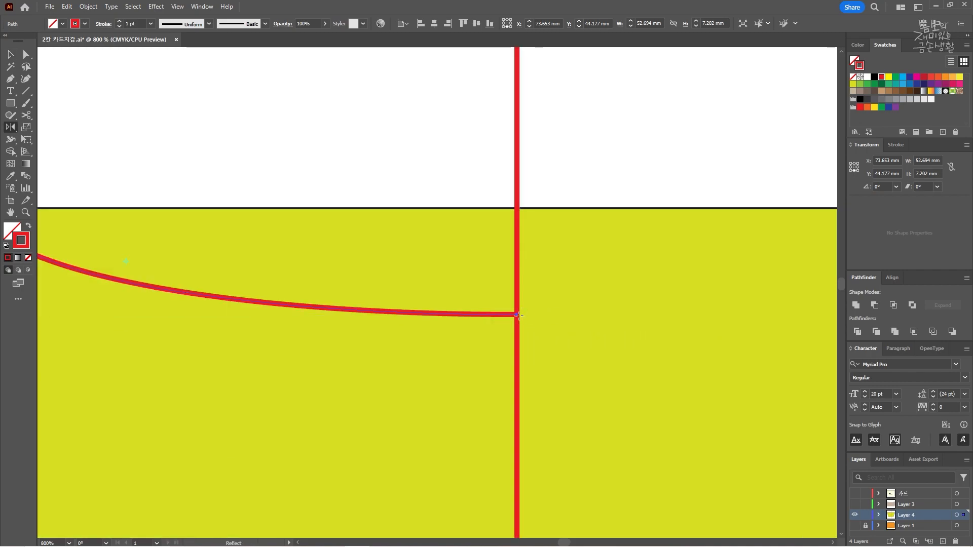
left_click(518, 315, "alt")
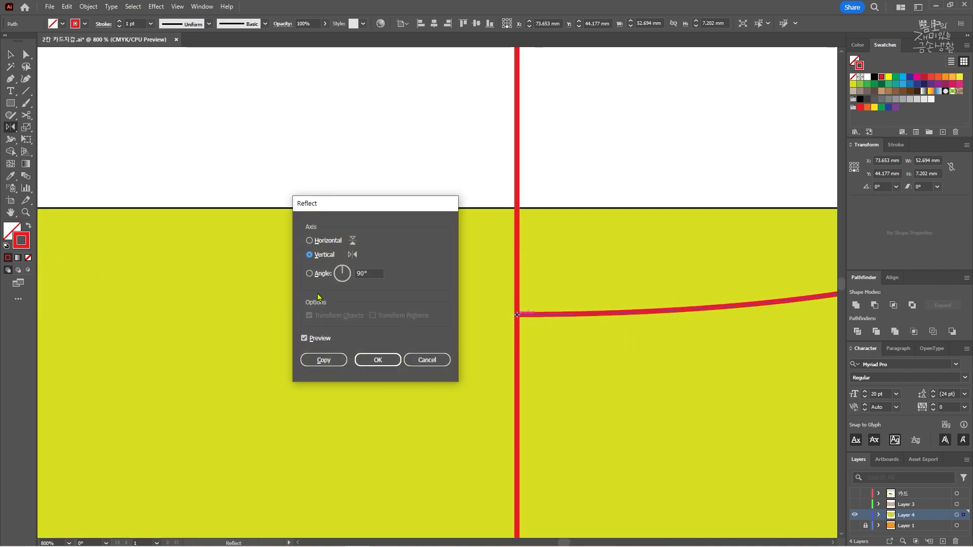
left_click(325, 360)
scroll(417, 334, "down", 2)
key("v")
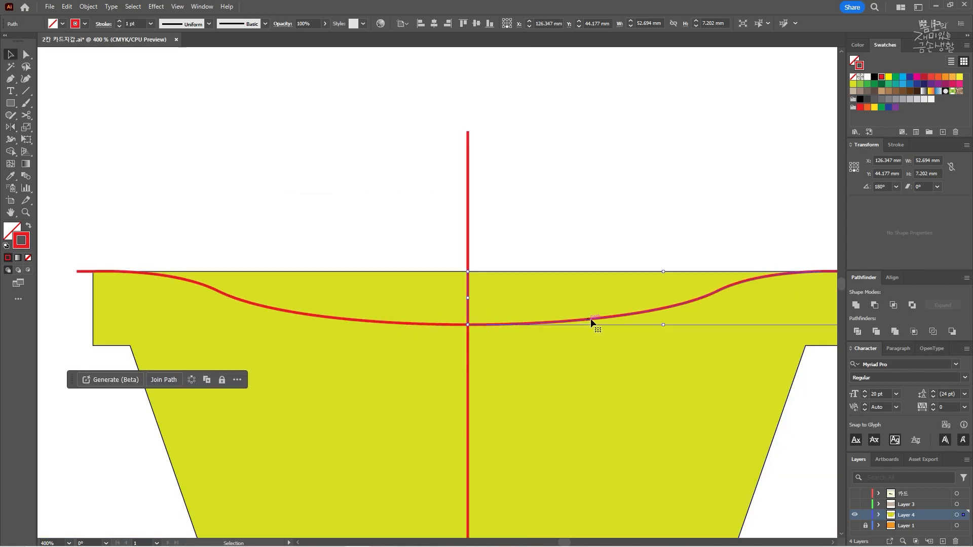
Switch to outline view and lengthen the left curve's direction handle at the center line.
scroll(589, 318, "down", 2)
left_click(619, 243)
left_click(226, 306)
scroll(278, 308, "up", 3)
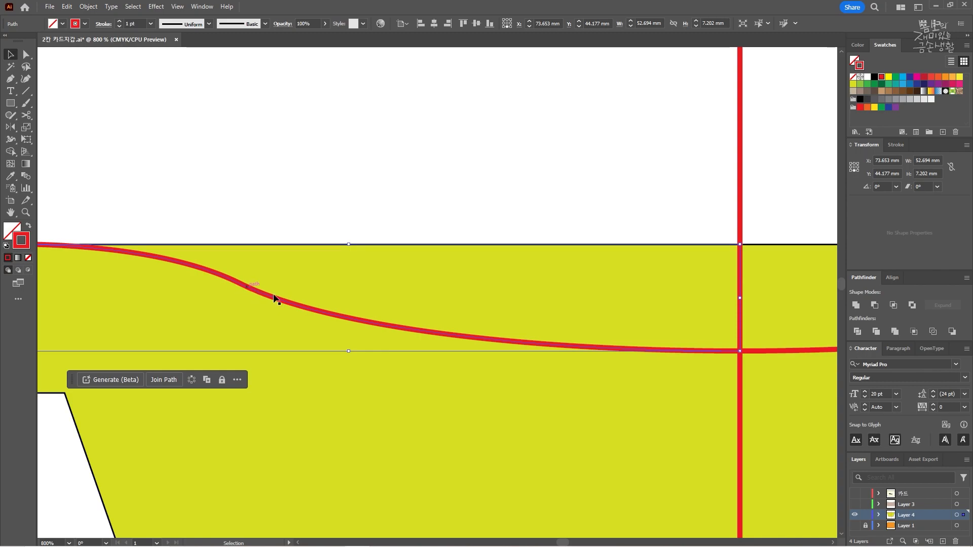
scroll(357, 321, "down", 1)
key("ctrl+y")
left_click(384, 193)
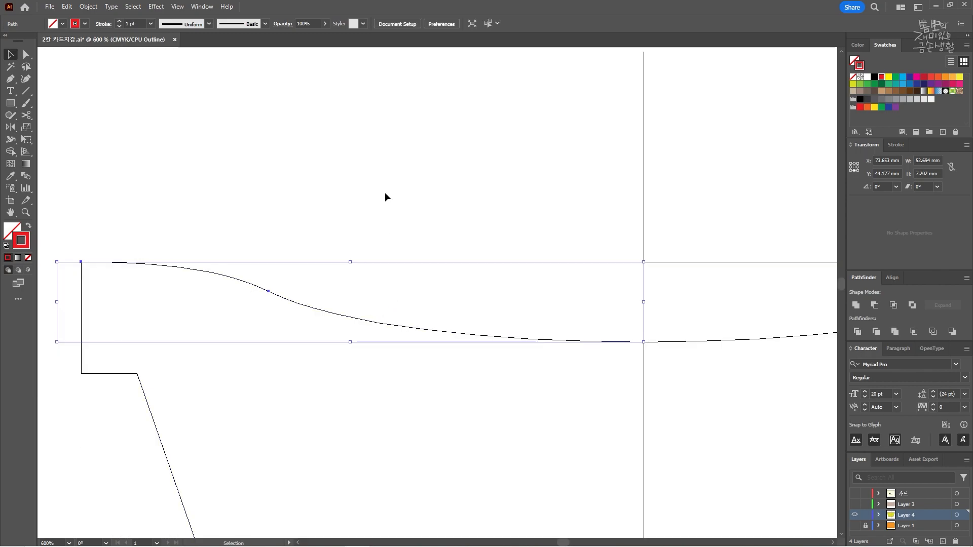
key("a")
left_click(427, 333)
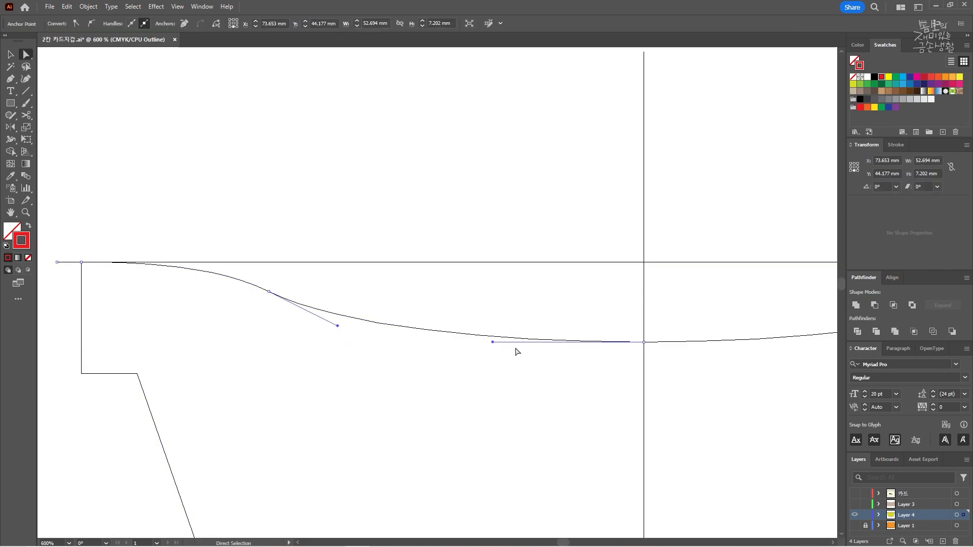
left_click_drag(492, 342, 455, 346)
left_click(447, 208)
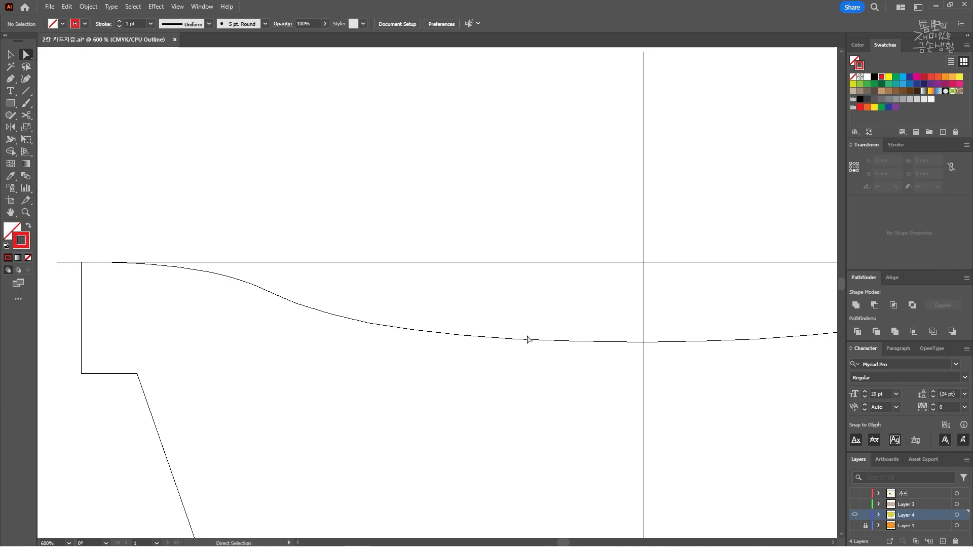
Delete the mirrored right half of the curve.
left_click_drag(600, 391, 341, 437)
key("v")
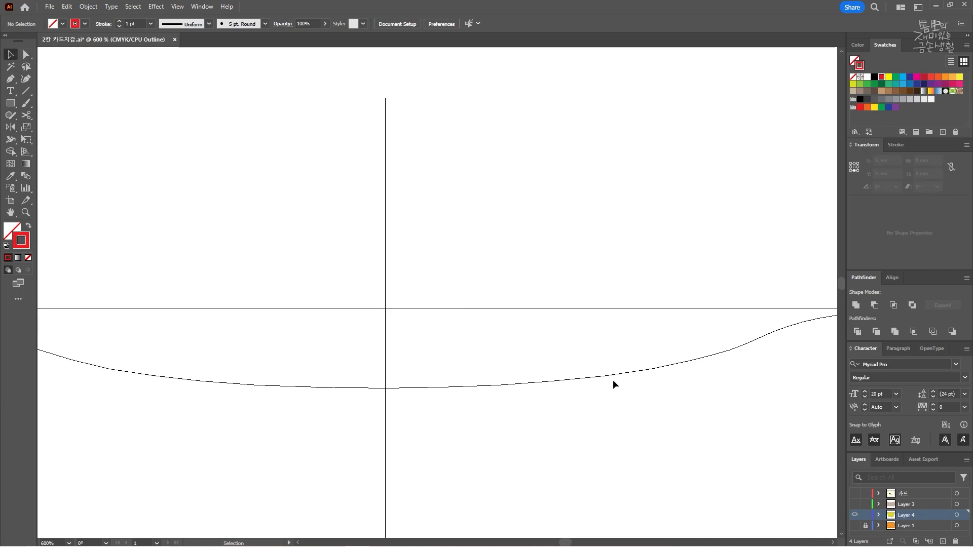
left_click(620, 375)
key("Delete")
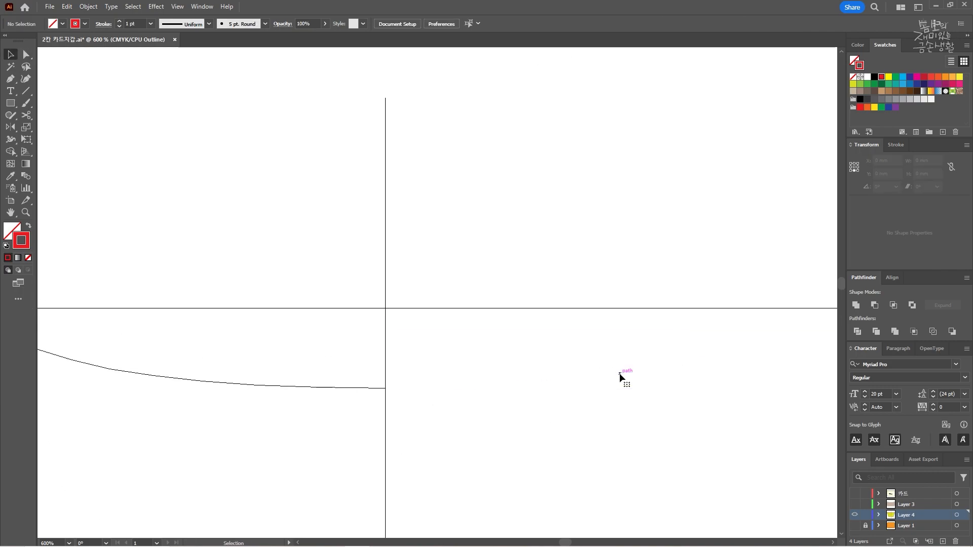
Move the left curve's middle anchor to X 68.094 mm, Y 40.413 mm and shorten its lower handle.
left_click_drag(252, 401, 568, 358)
left_click(322, 297)
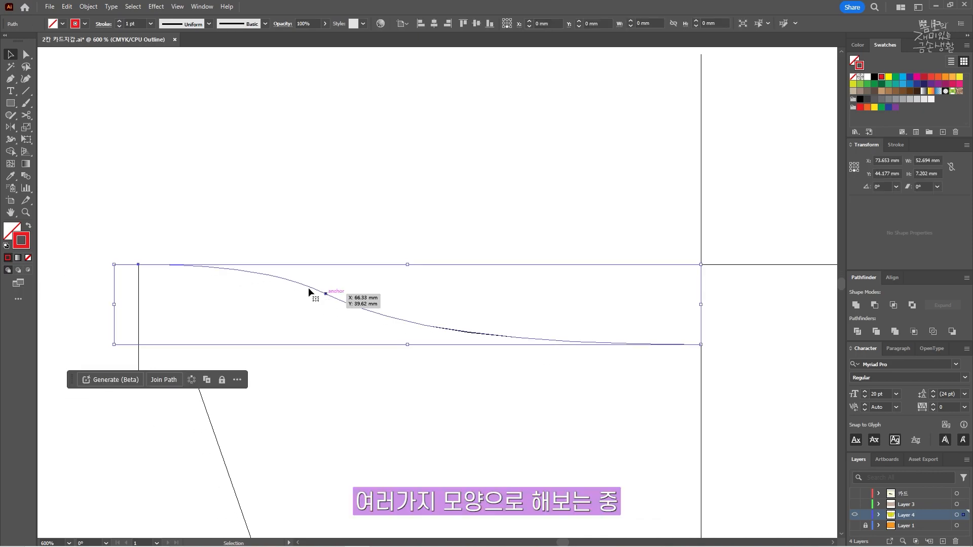
key("a")
left_click_drag(331, 290, 345, 303)
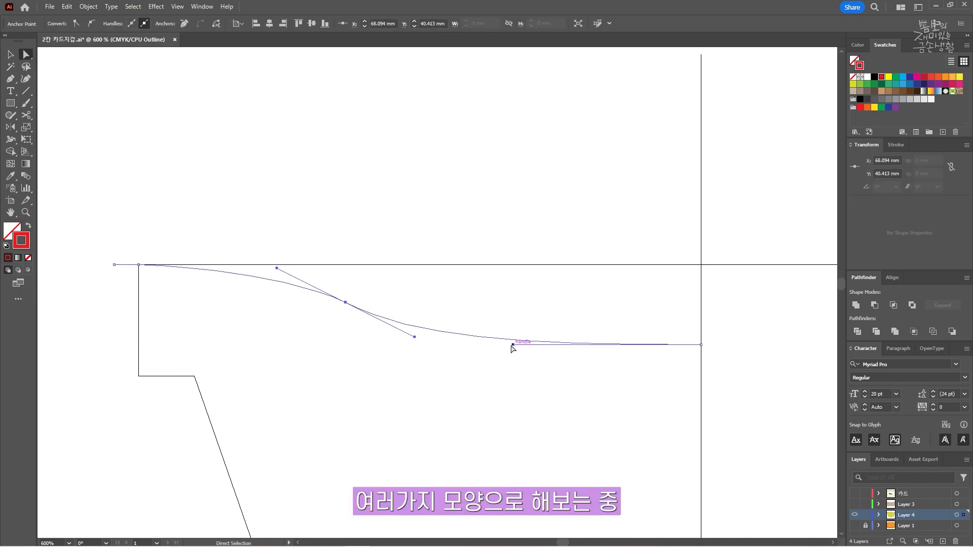
mouse_move(415, 337)
left_mouse_down()
mouse_move(400, 326)
mouse_move(404, 335)
left_mouse_up()
left_click(480, 382)
left_click(432, 328)
left_click(454, 373)
key("v")
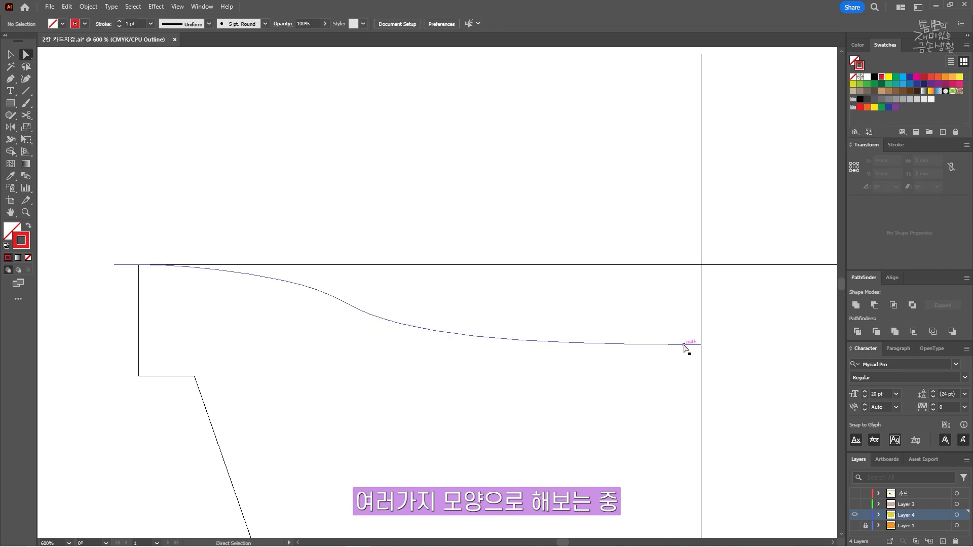
Reflect a copy of the reshaped left curve across the vertical axis at its center-line endpoint.
left_click(686, 345)
key("ctrl+minus")
key("o")
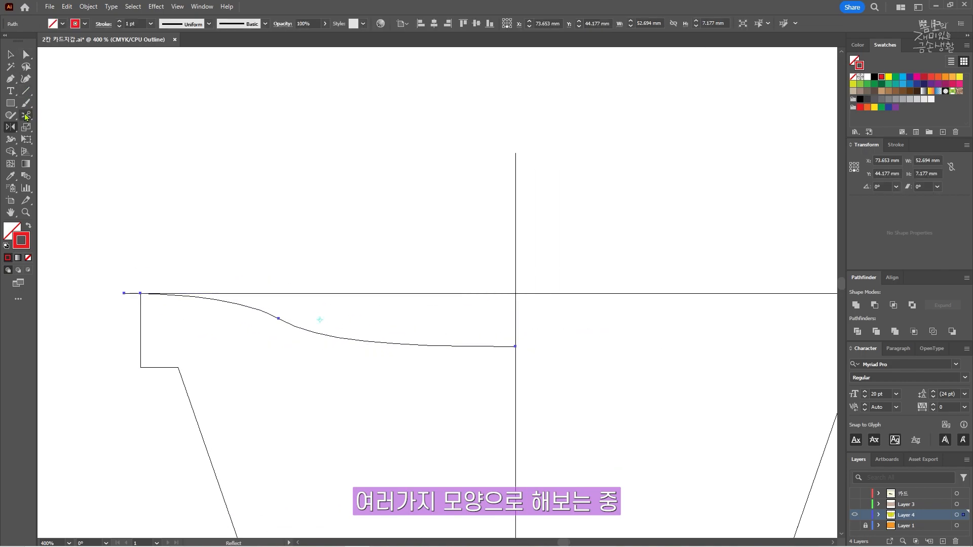
left_click(515, 347, "alt")
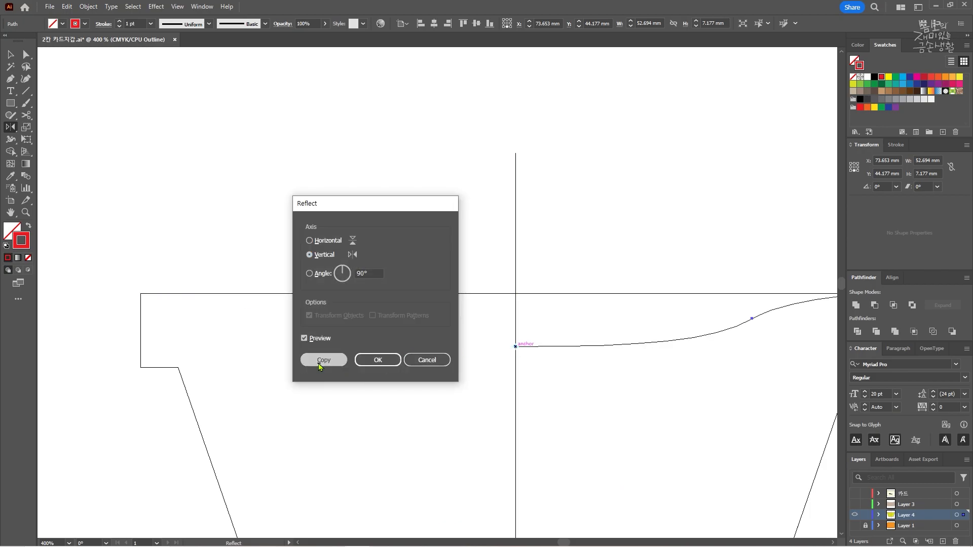
left_click(320, 359)
key("v")
In preview mode, delete the mirrored half and reshape the left curve to arch above the upper edge, placing its center end at Y 44.723 mm.
key("ctrl+y")
scroll(577, 329, "down", 2)
key("a")
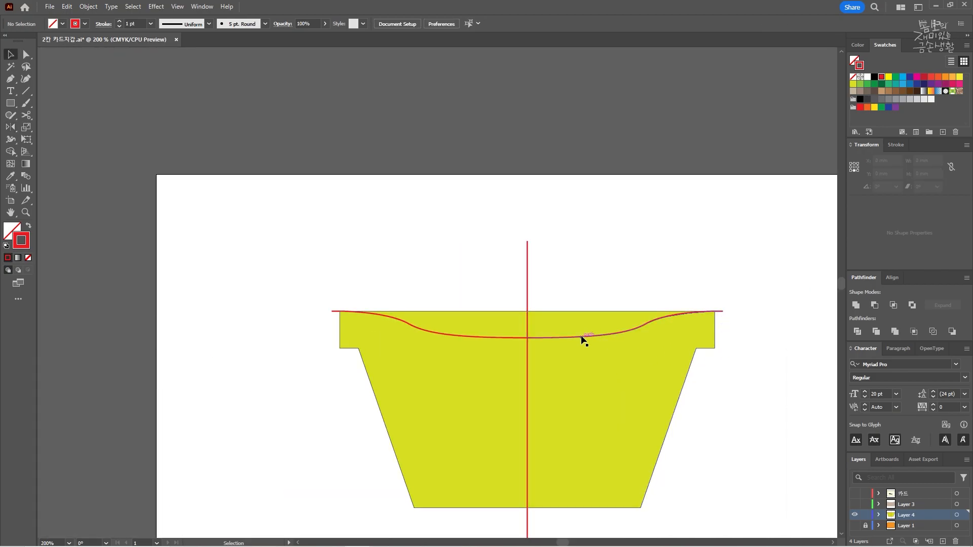
scroll(555, 345, "up", 2)
key("Delete")
mouse_move(263, 299)
left_mouse_down()
mouse_move(256, 289)
mouse_move(267, 284)
left_mouse_up()
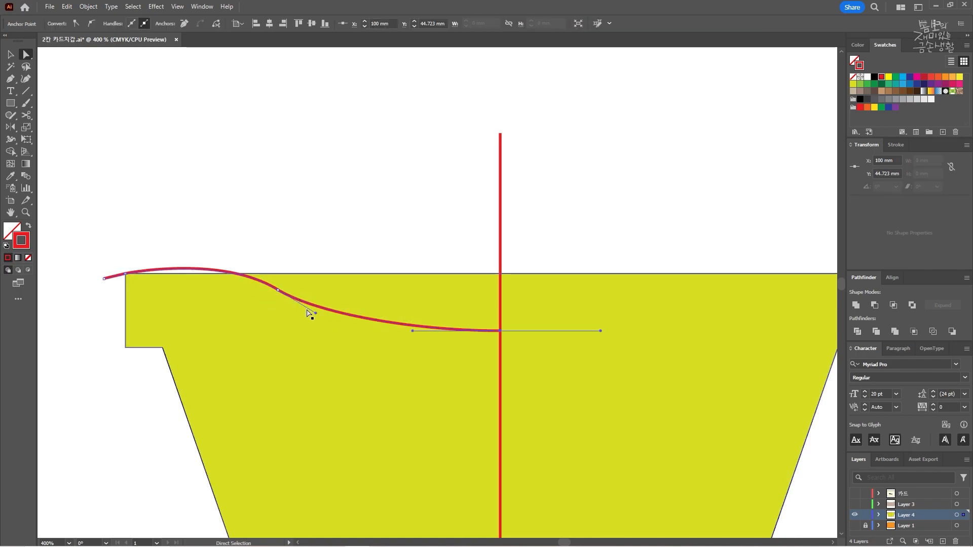
left_click_drag(311, 312, 329, 324)
key("o")
left_click(500, 330, "alt")
key("Escape")
Select the whole arched left curve and reflect a copy across the vertical axis at the center line.
key("v")
key("o")
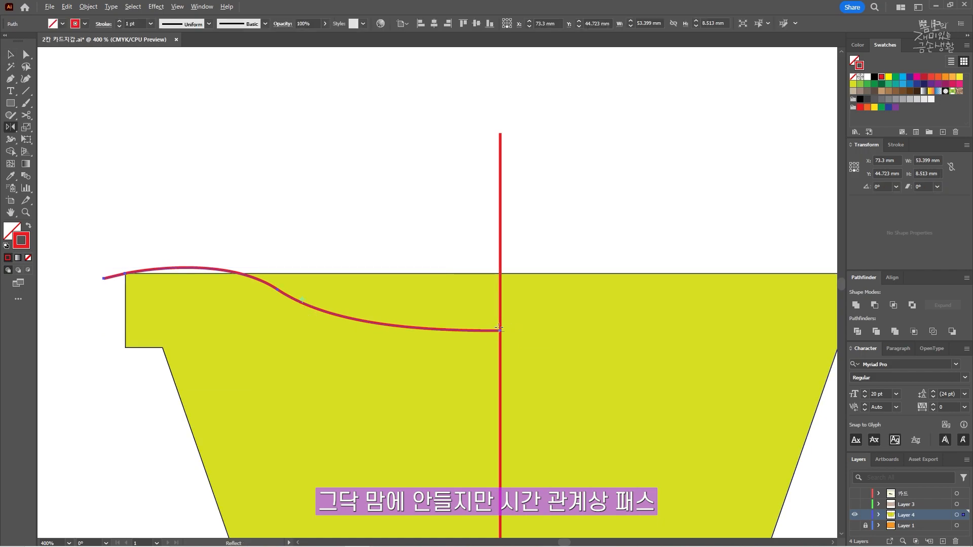
left_click(500, 331, "alt")
left_click(321, 360)
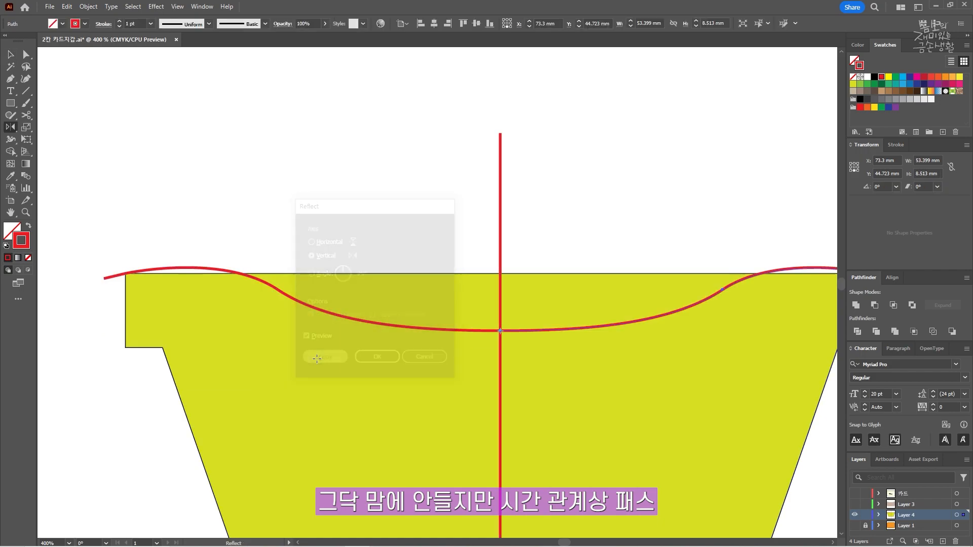
key("v")
key("ctrl+minus")
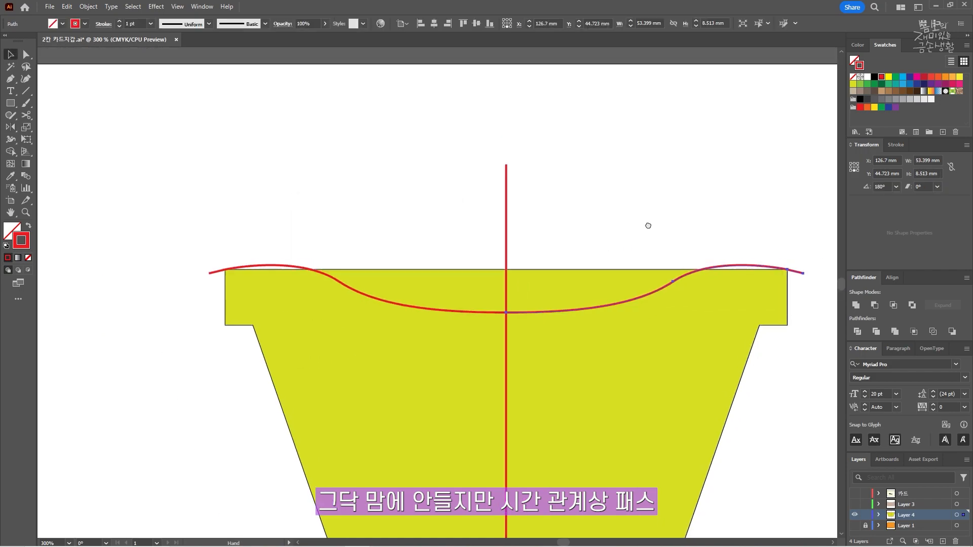
left_click(626, 181)
scroll(627, 181, "down", 1)
left_click_drag(667, 184, 616, 202)
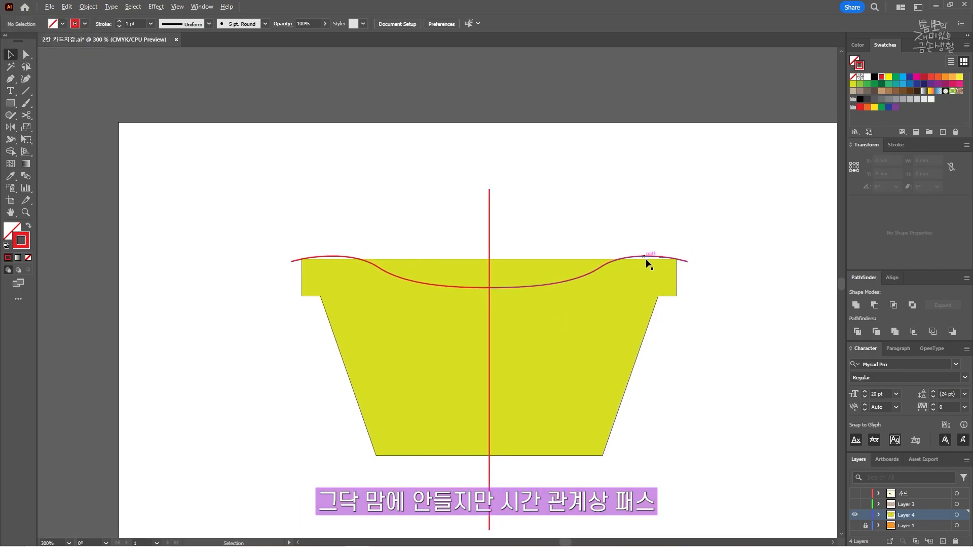
scroll(646, 257, "up", 1)
scroll(656, 274, "down", 1)
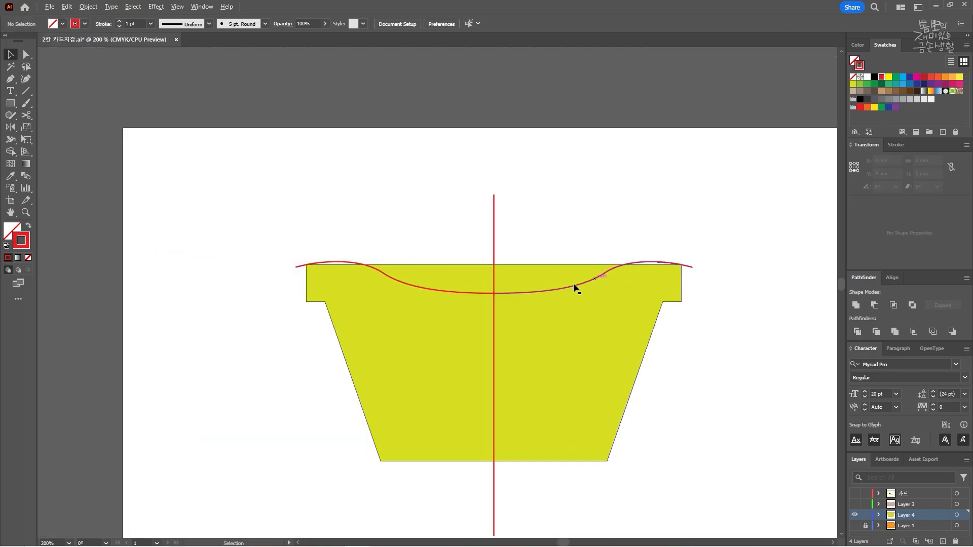
scroll(561, 286, "up", 1)
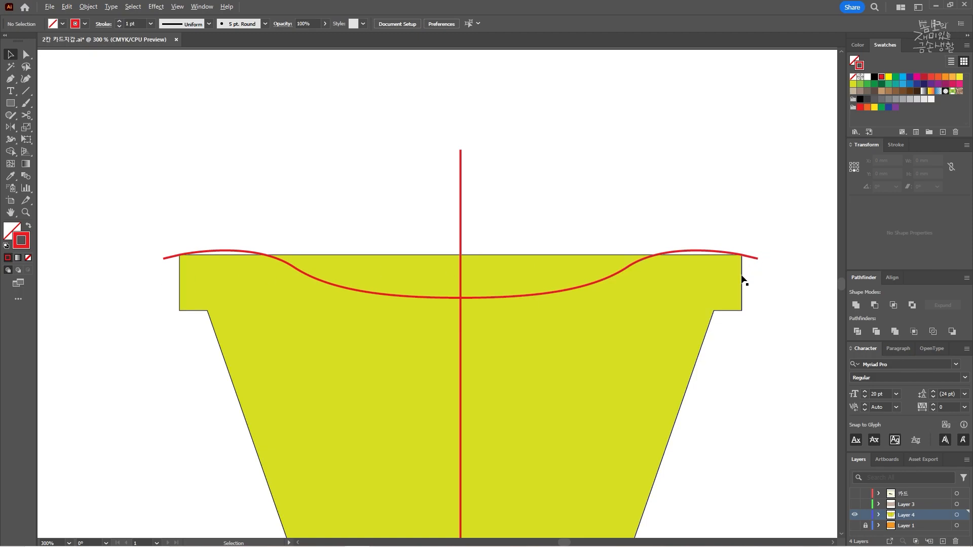
Select both halves of the red curve and join them at the center line into one path.
left_click(732, 280)
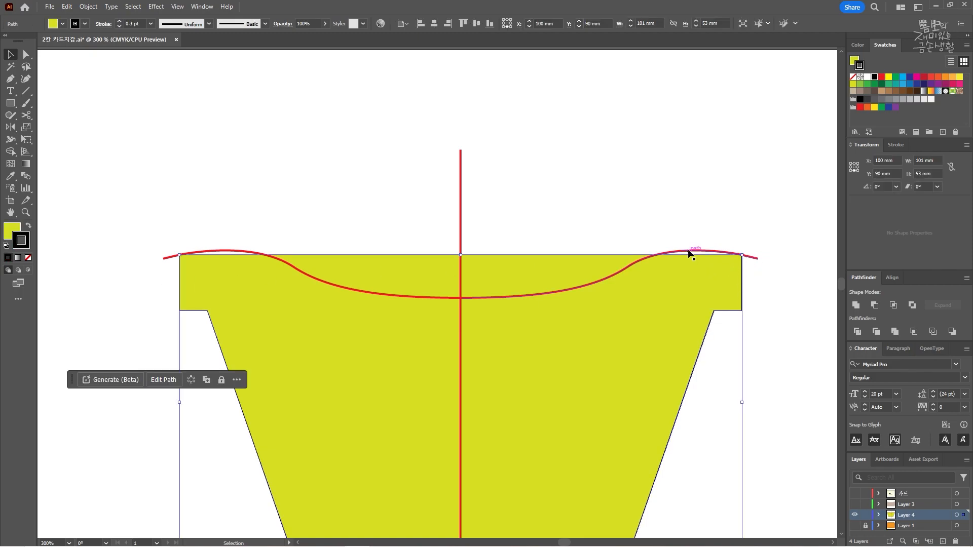
left_click(534, 297)
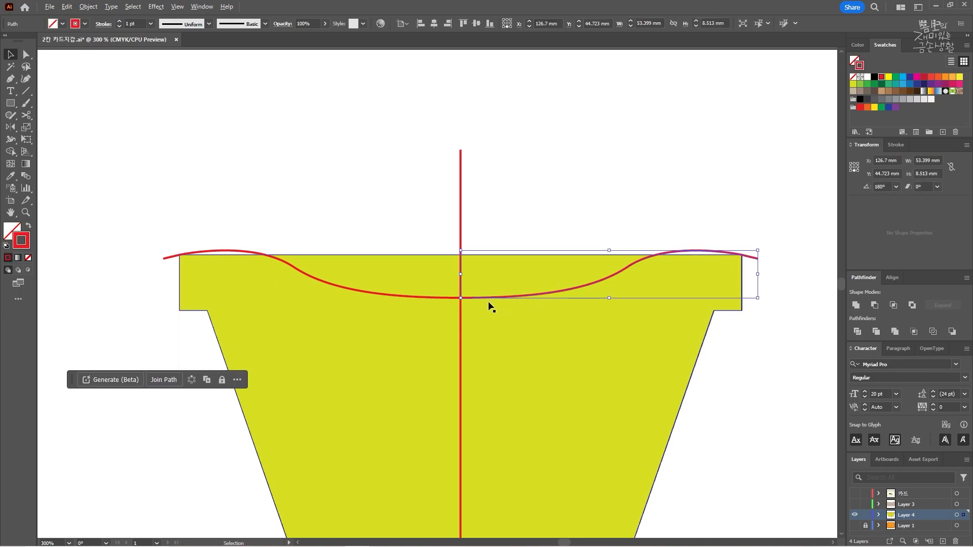
scroll(497, 306, "up", 5)
left_click(373, 301, "shift")
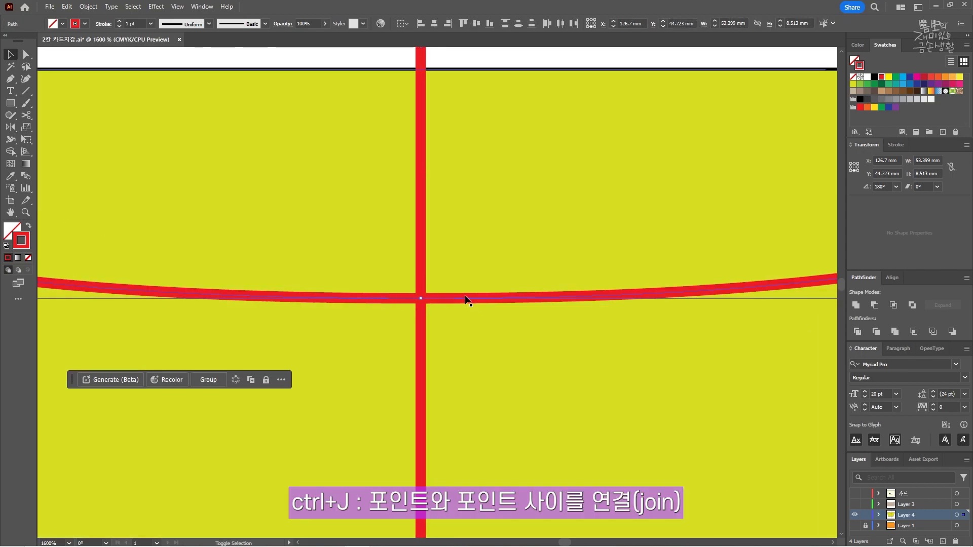
scroll(508, 300, "down", 3)
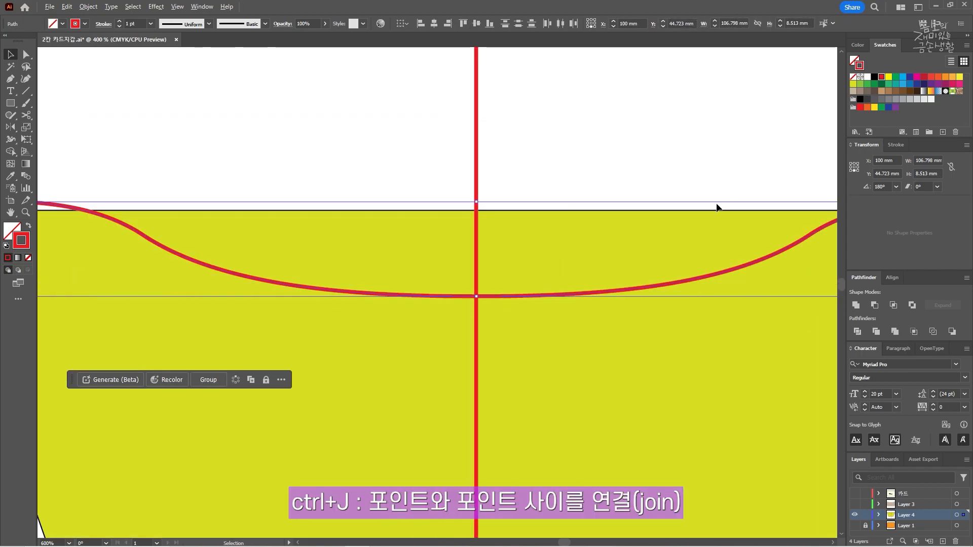
scroll(717, 206, "down", 1)
right_click(617, 264)
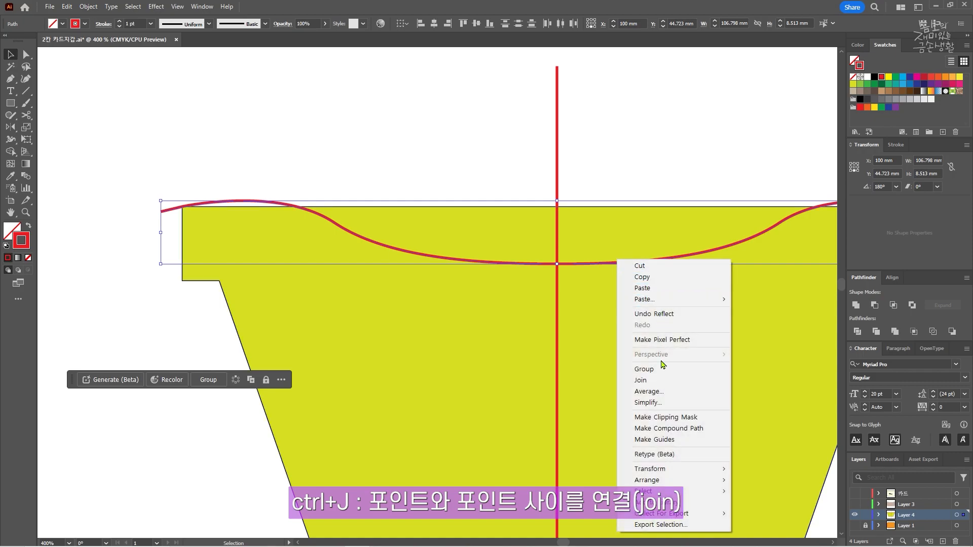
left_click(669, 380)
Move the joined curve as a test of the connection and undo the move.
left_click_drag(648, 204, 542, 248)
left_click(618, 194)
left_click_drag(534, 303, 548, 199)
key("ctrl+z")
Delete the vertical red center line, keeping the joined curve.
left_click_drag(598, 252, 593, 258)
left_click(447, 234)
key("Delete")
left_click_drag(455, 267, 453, 231)
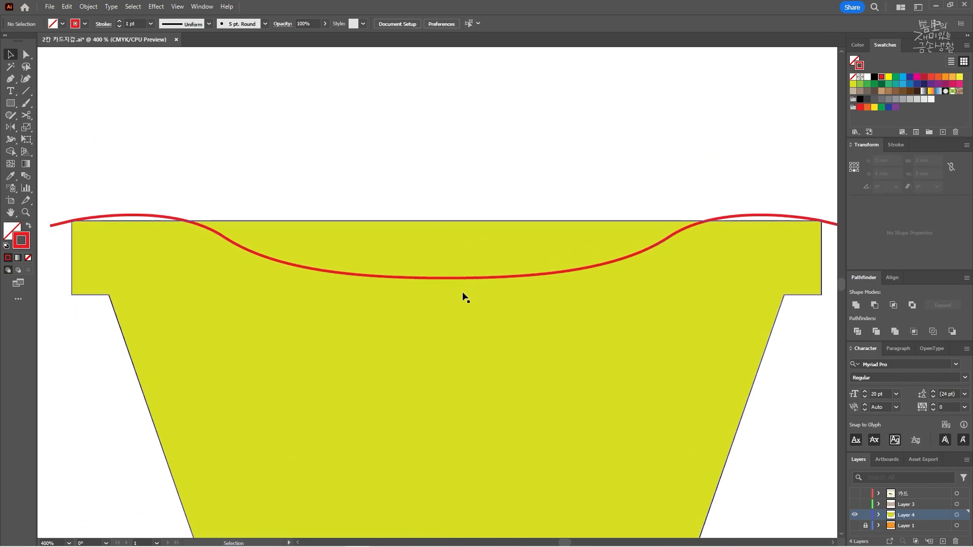
Raise the yellow piece's two upper corner anchors straight up so its upper edge lies above the red curve.
left_click(743, 230)
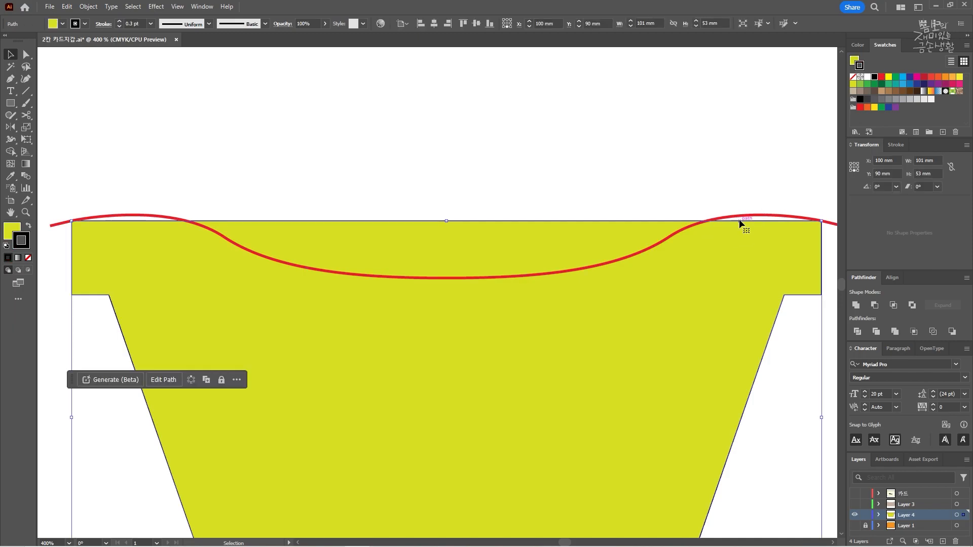
key("a")
left_click(822, 221)
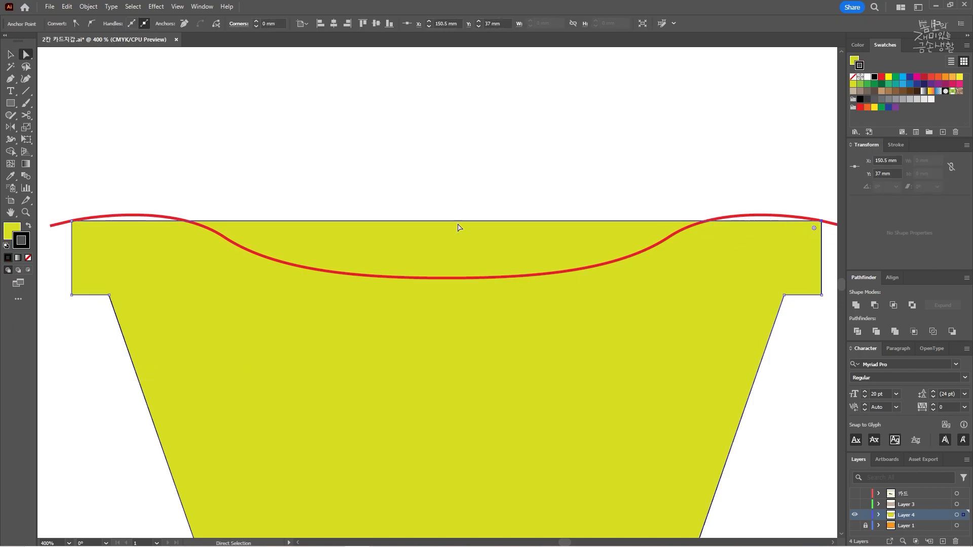
left_click(76, 222, "shift")
left_click_drag(76, 222, 79, 187)
left_click(311, 152)
key("v")
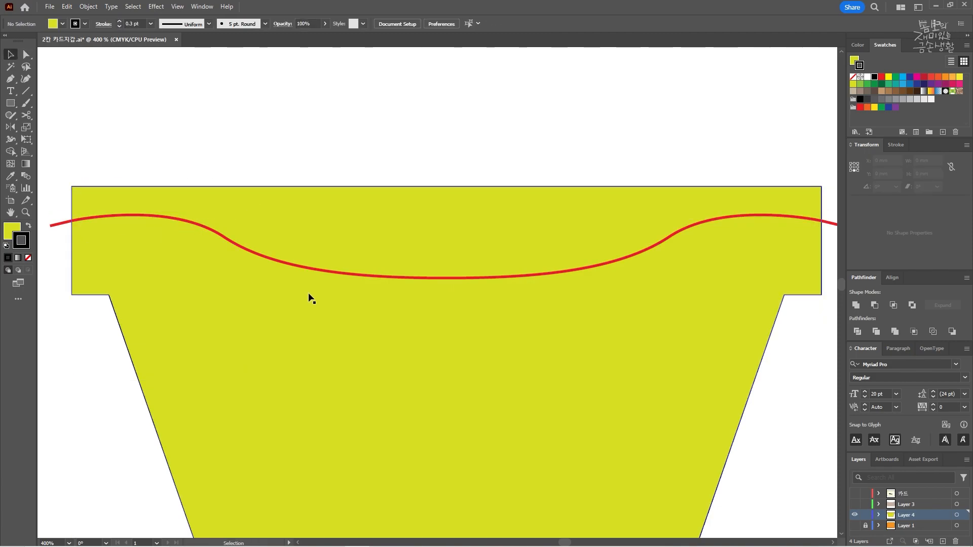
Divide the yellow piece along the red curve, ungroup the result and delete the part above the curve.
scroll(319, 292, "down", 1)
key("space")
left_click_drag(325, 344, 364, 346)
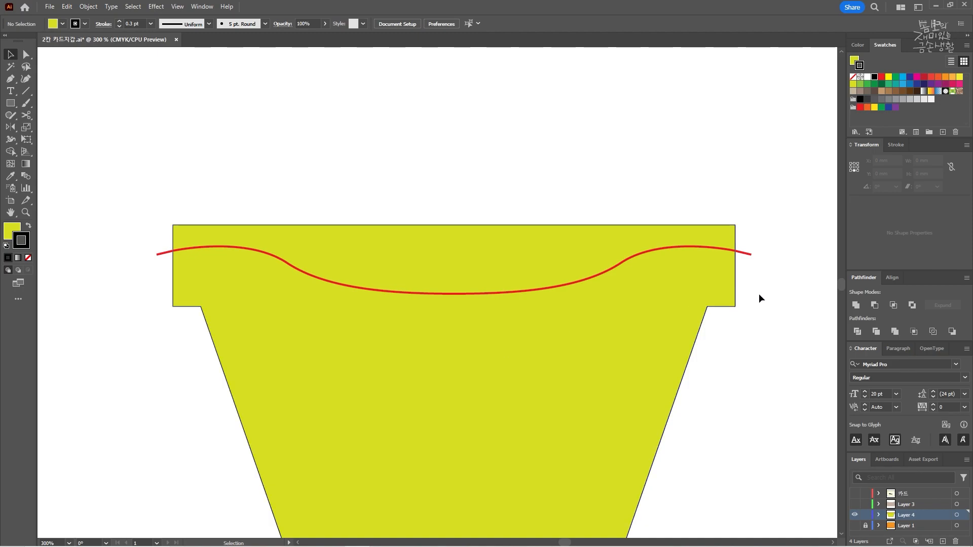
key("ctrl+a")
left_click(857, 331)
key("ctrl+shift+g")
left_click(699, 178)
left_click(637, 337)
left_click(552, 245)
key("Delete")
scroll(564, 211, "down", 1)
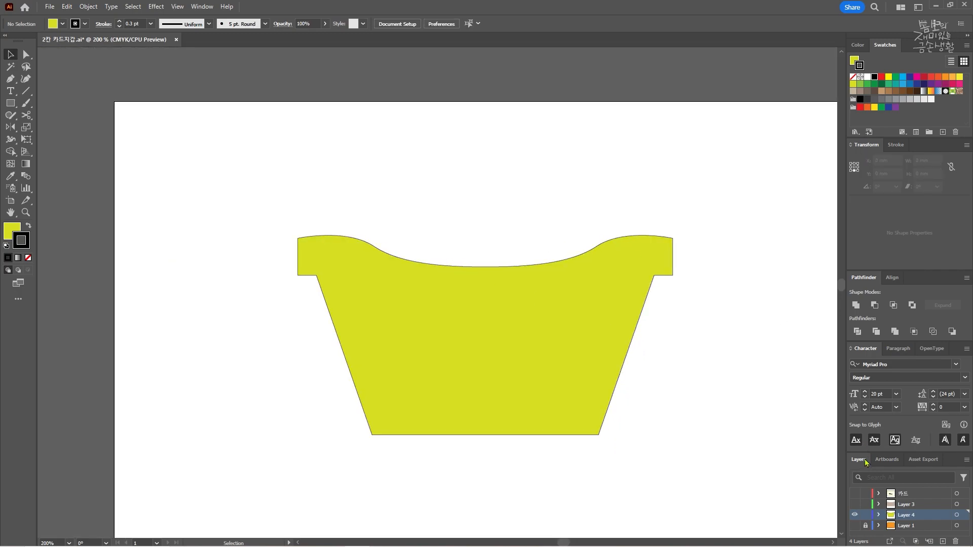
Show Layer 1 and Layer 3 with the yellow piece, and make the brown front pocket fully opaque.
left_click(855, 526)
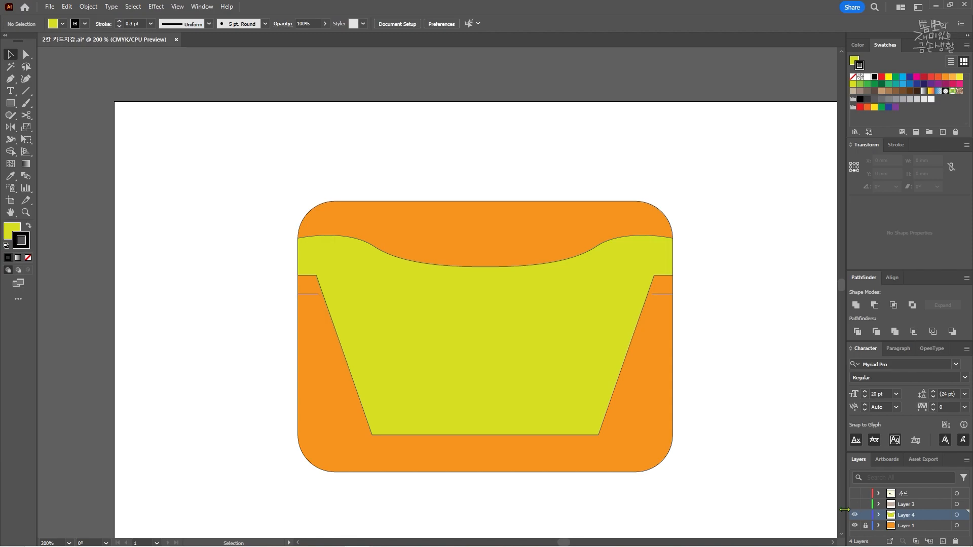
left_click(852, 506)
left_click(854, 505)
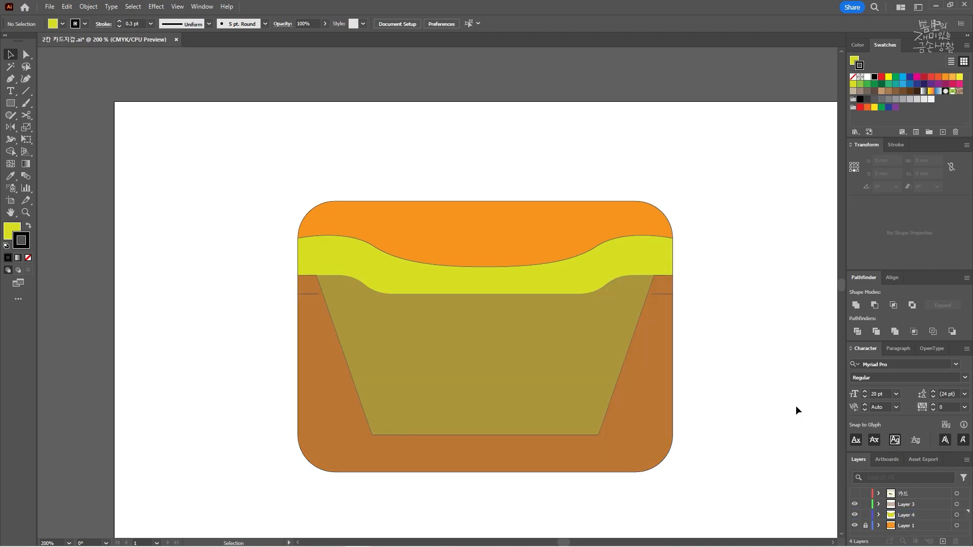
scroll(679, 311, "up", 2)
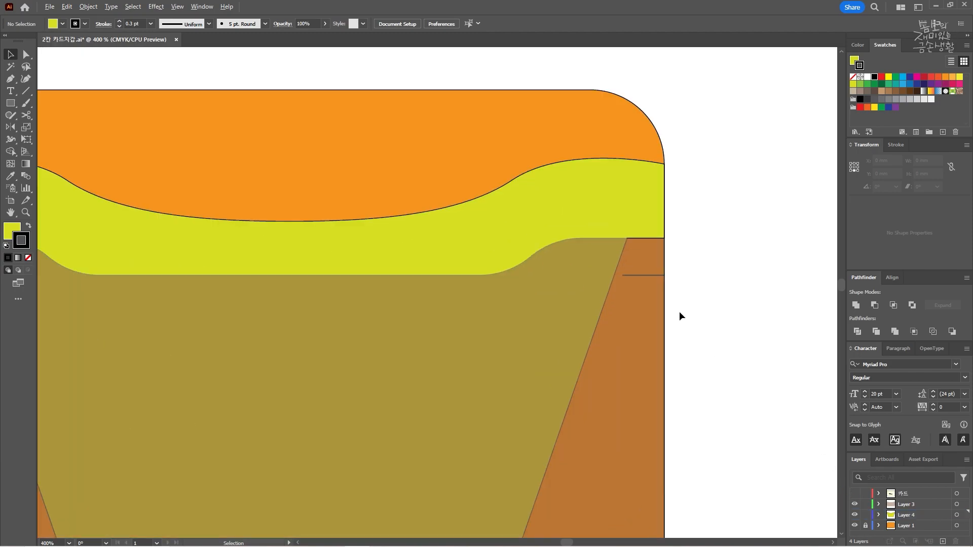
scroll(679, 311, "down", 2)
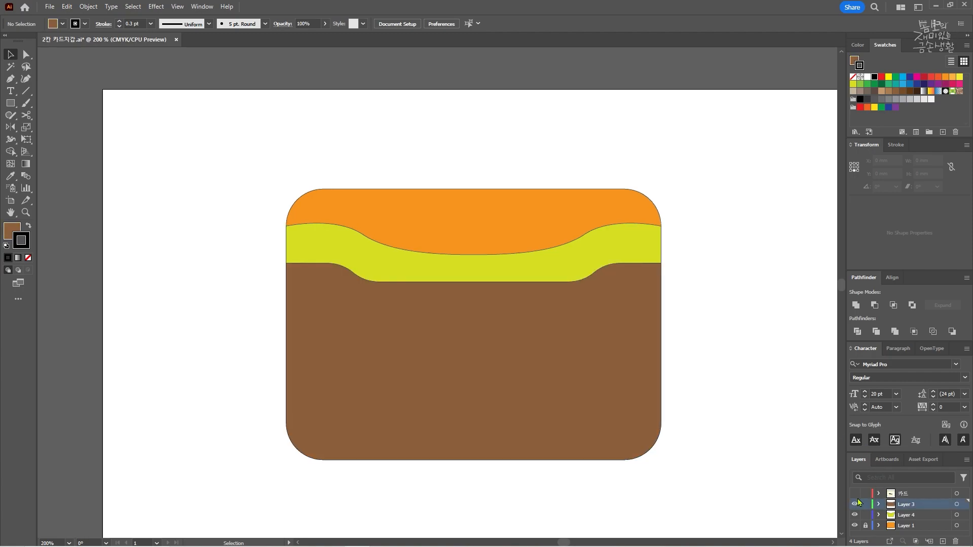
Show the 카드 layer and set the card group's opacity to 50%.
left_click(856, 495)
left_click(500, 244)
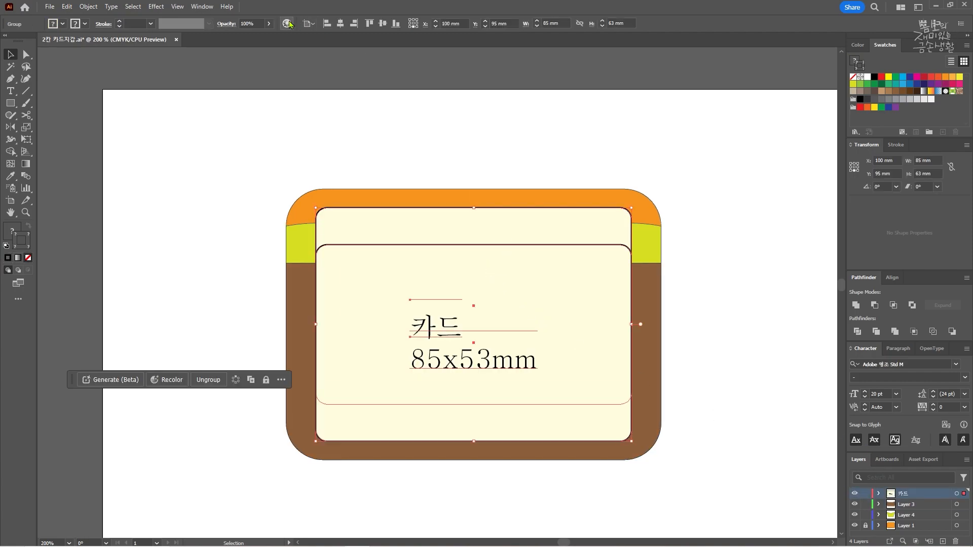
key("Return")
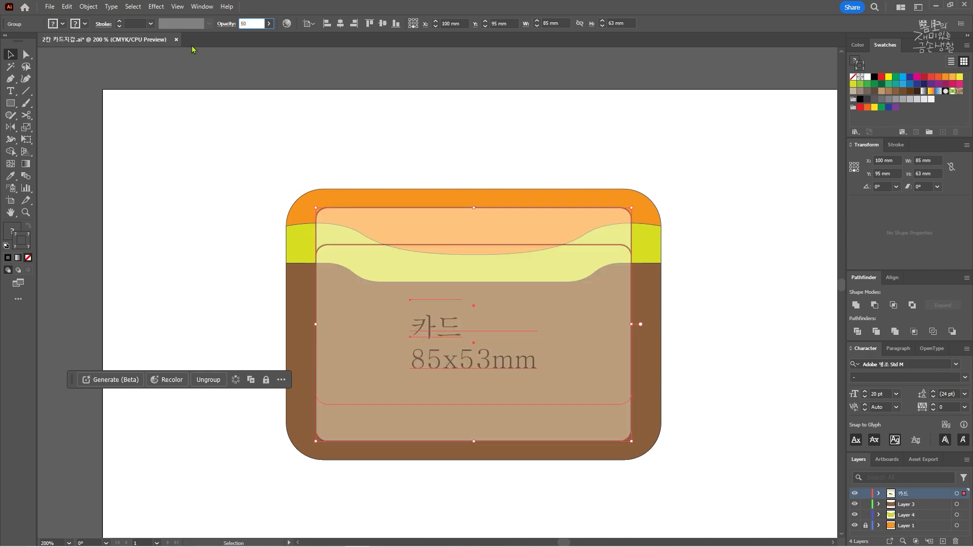
left_click(250, 117)
scroll(474, 233, "up", 1)
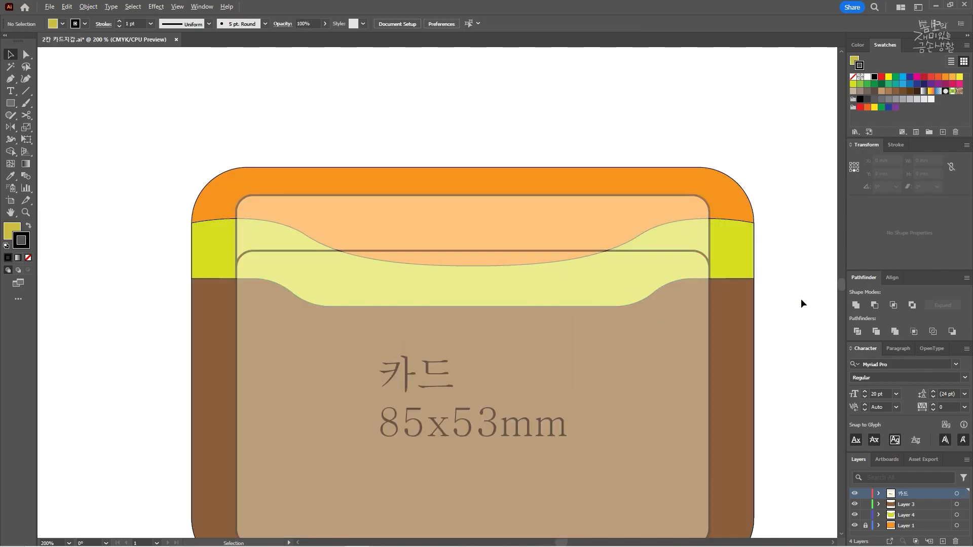
scroll(801, 299, "down", 1)
left_click_drag(801, 299, 646, 256)
Place the fully opaque 카드 layer between Layer 4 and Layer 1, and move the front card onto Layer 4.
left_click(458, 230)
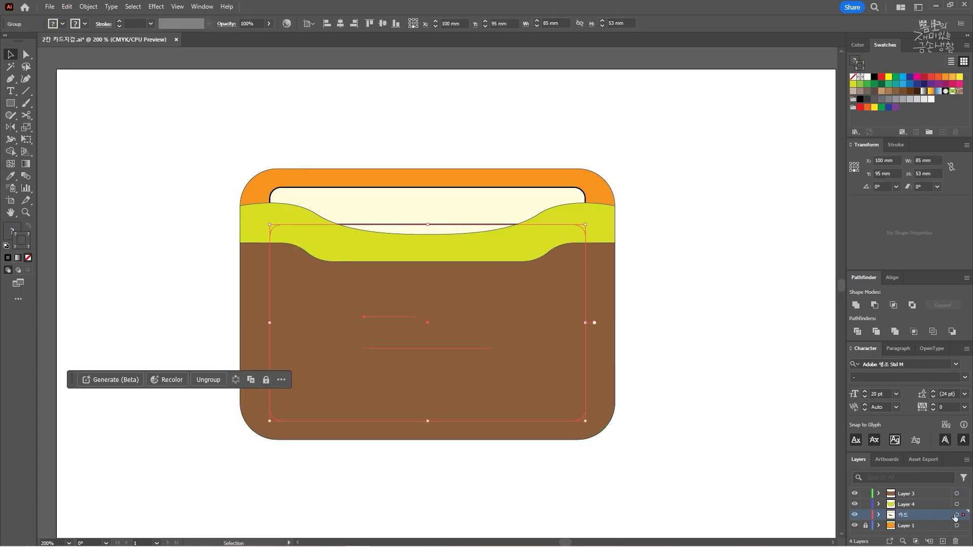
left_click_drag(963, 508, 964, 509)
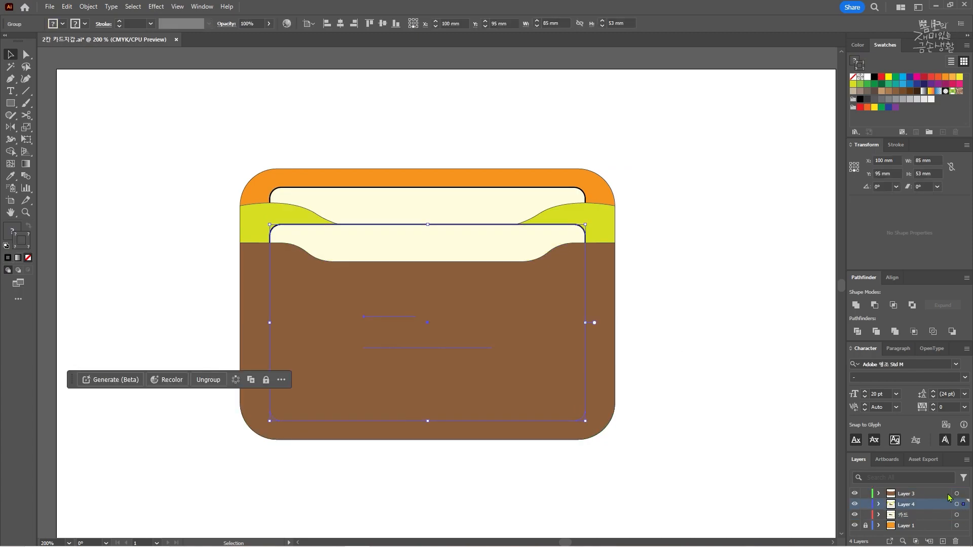
left_click(795, 438)
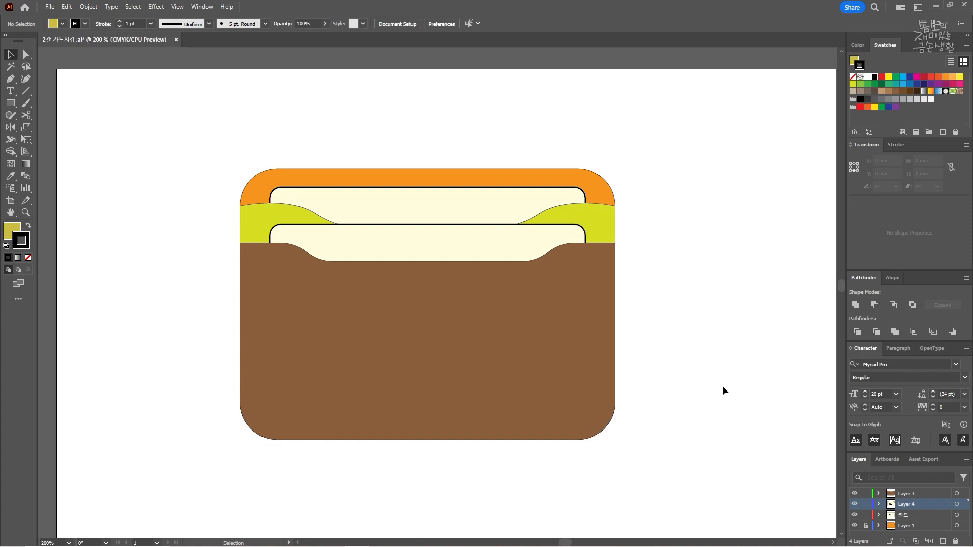
left_click_drag(708, 380, 593, 367)
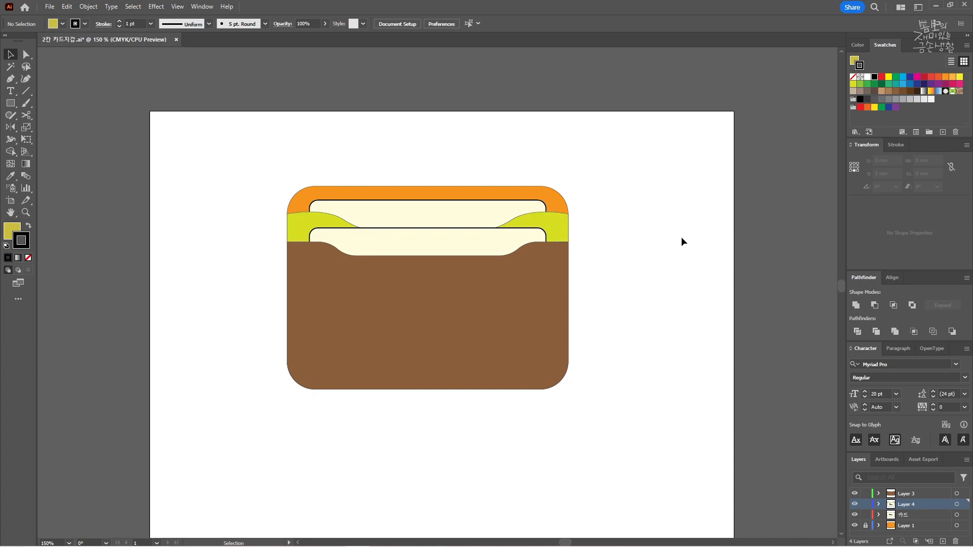
left_click(10, 129)
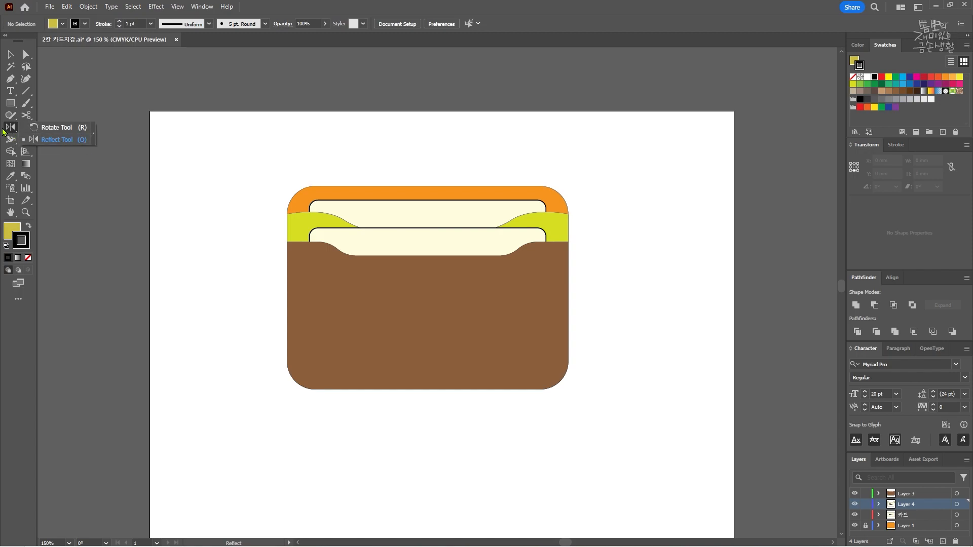
left_click_drag(10, 79, 57, 88)
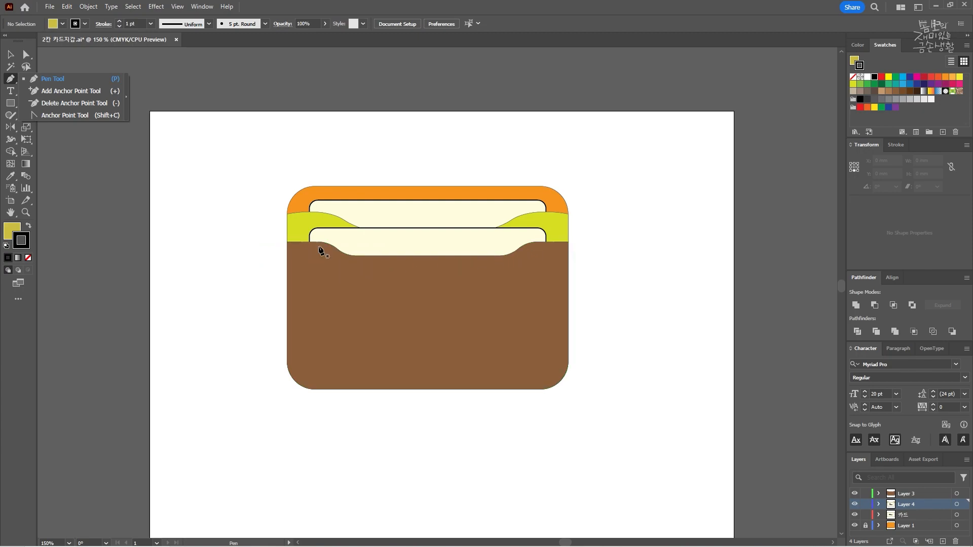
left_click(10, 54)
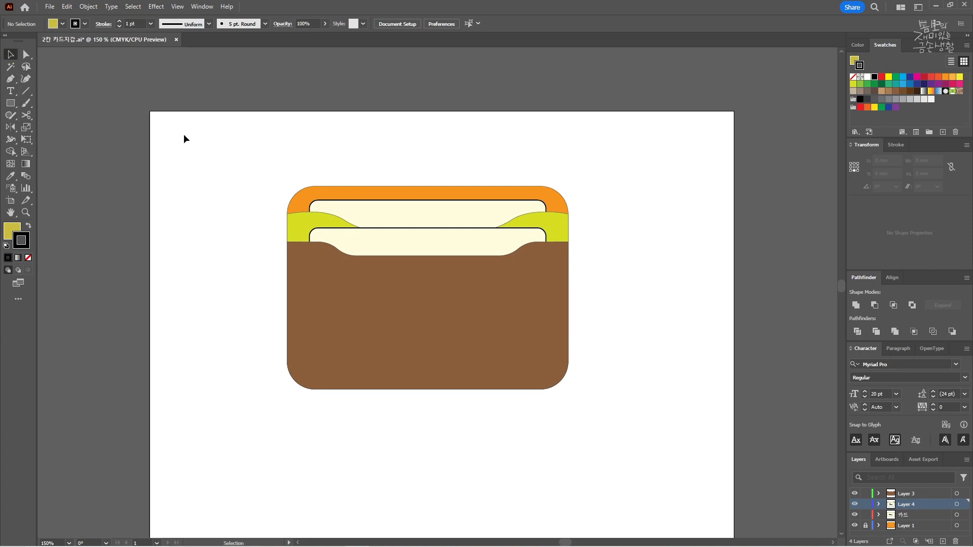
Create an inset copy of the brown pocket's outline using Offset Path with an offset of -2.5 mm and Miter joins.
scroll(459, 287, "up", 2)
left_click_drag(458, 287, 480, 279)
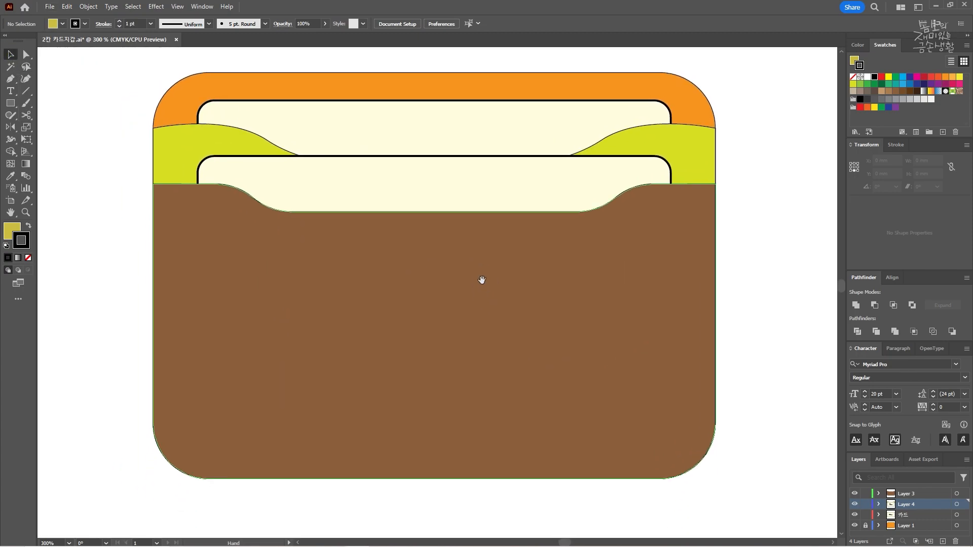
left_click(468, 308)
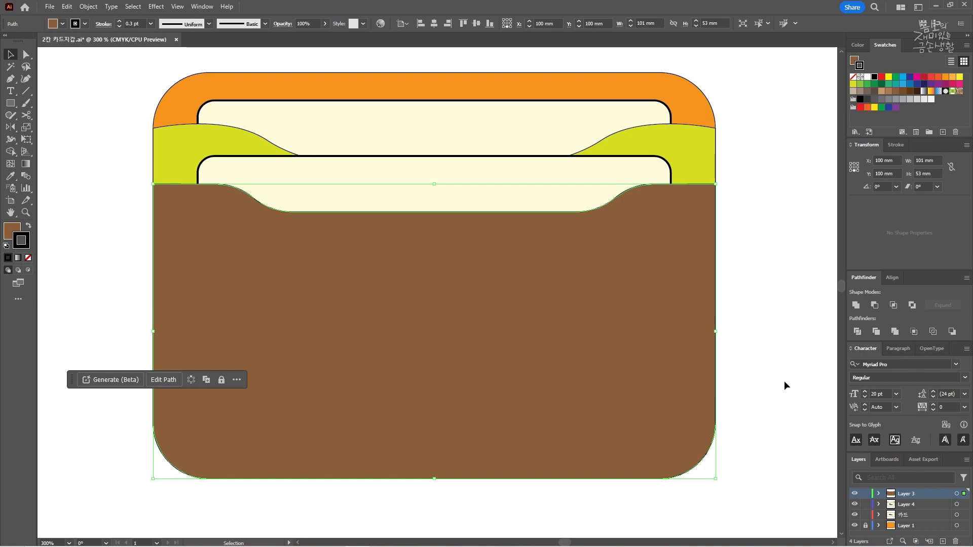
key("ctrl+c")
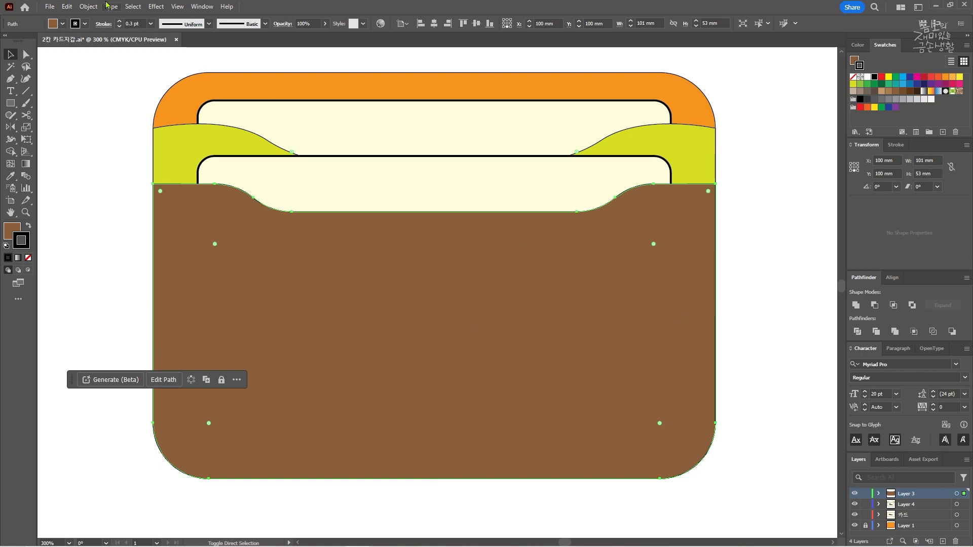
left_click(88, 6)
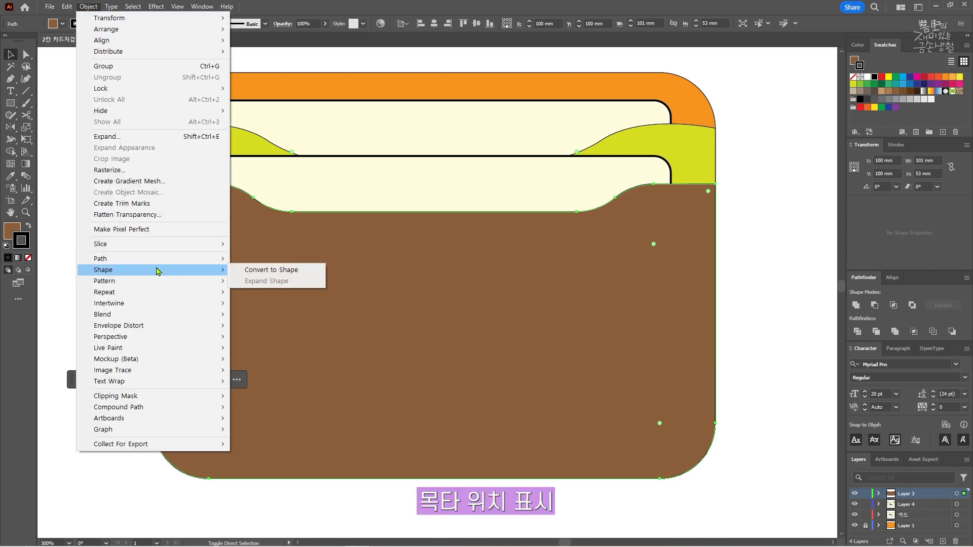
mouse_move(163, 260)
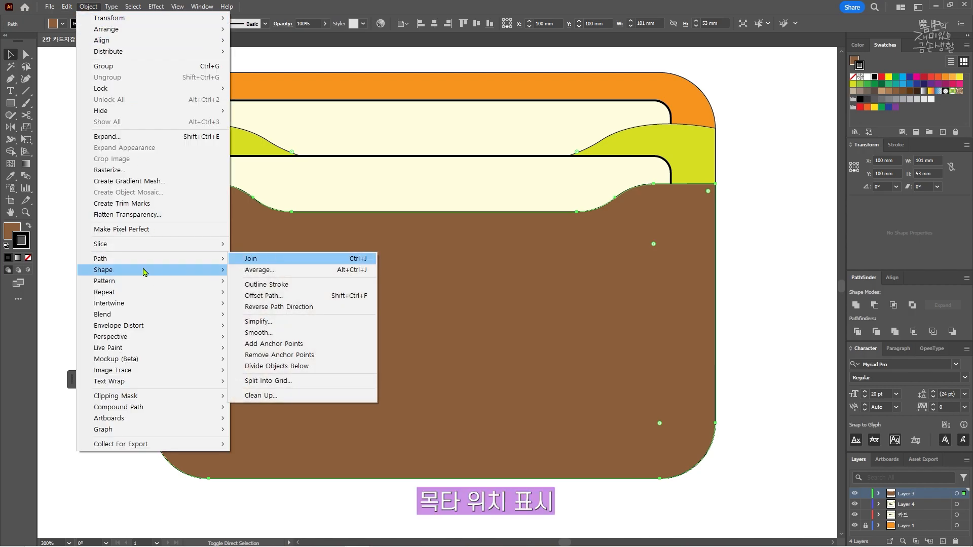
left_click(292, 298)
type("-2.5")
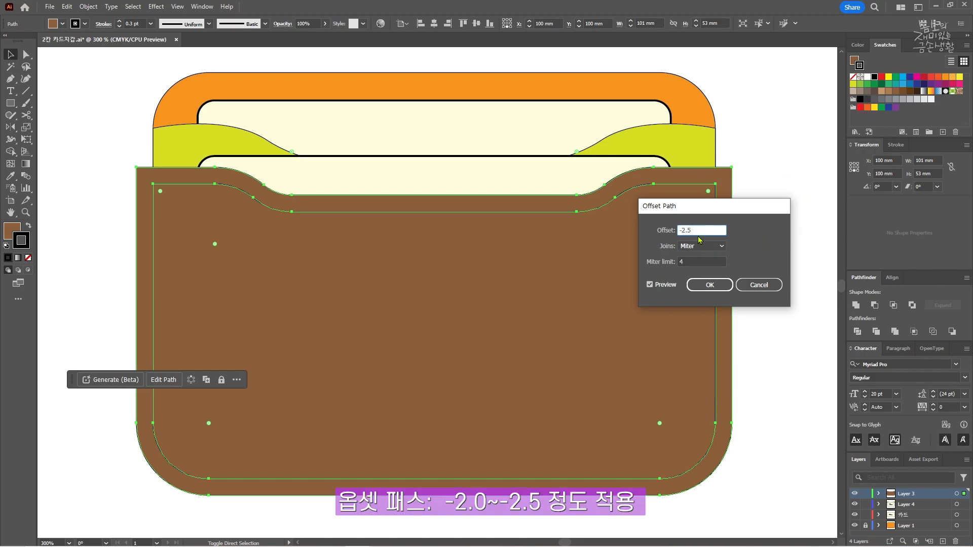
left_click(714, 286)
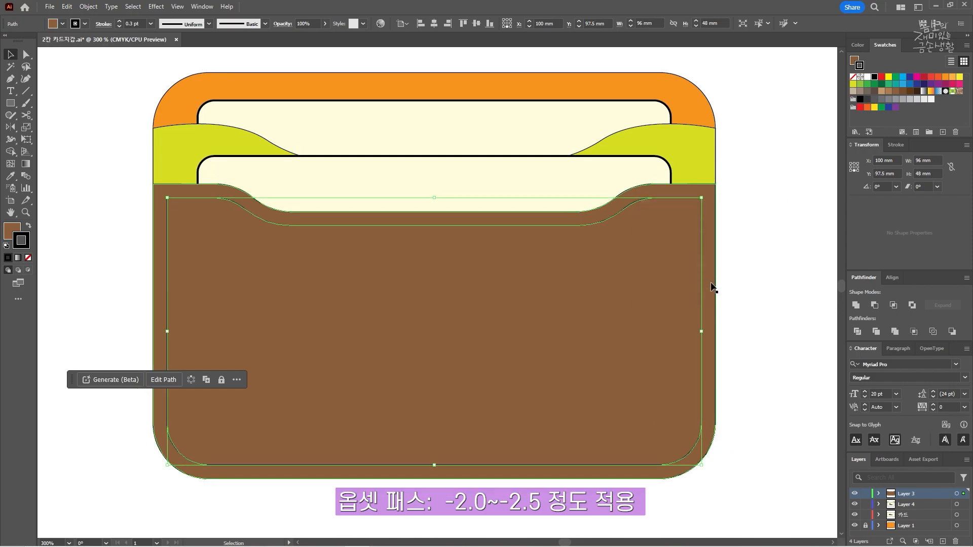
Cut the inset path at its two upper corner anchors with the Scissors tool.
left_click(716, 320)
left_click(701, 317)
key("a")
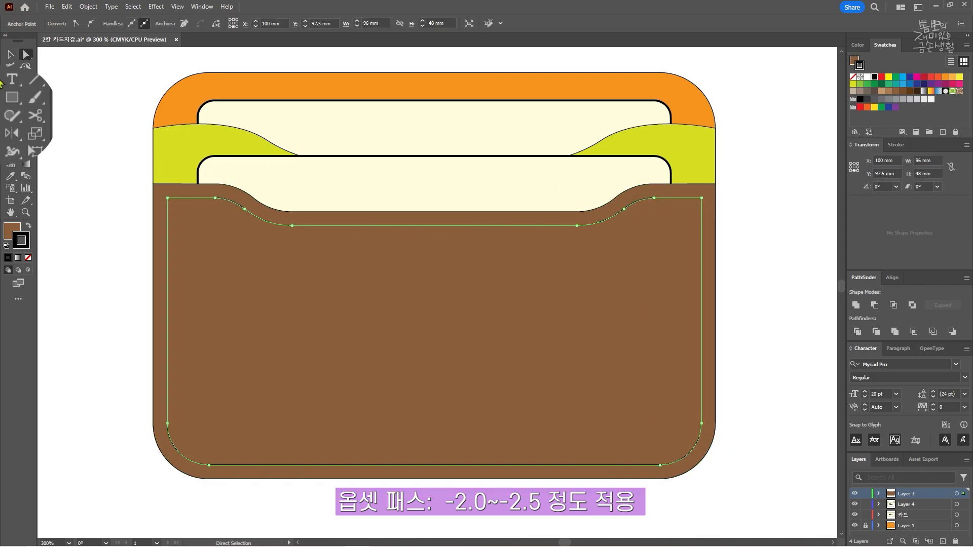
left_click(37, 117)
left_click(167, 197)
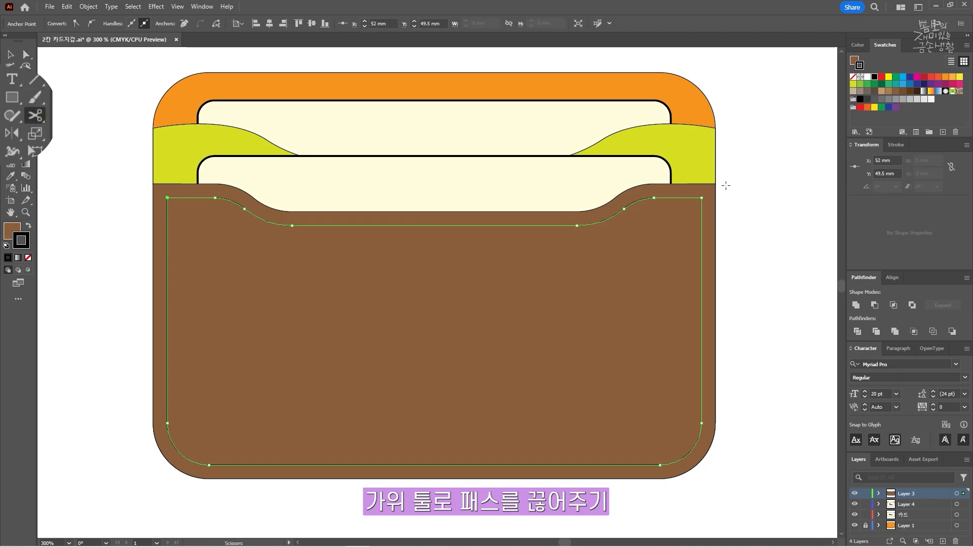
left_click(703, 197)
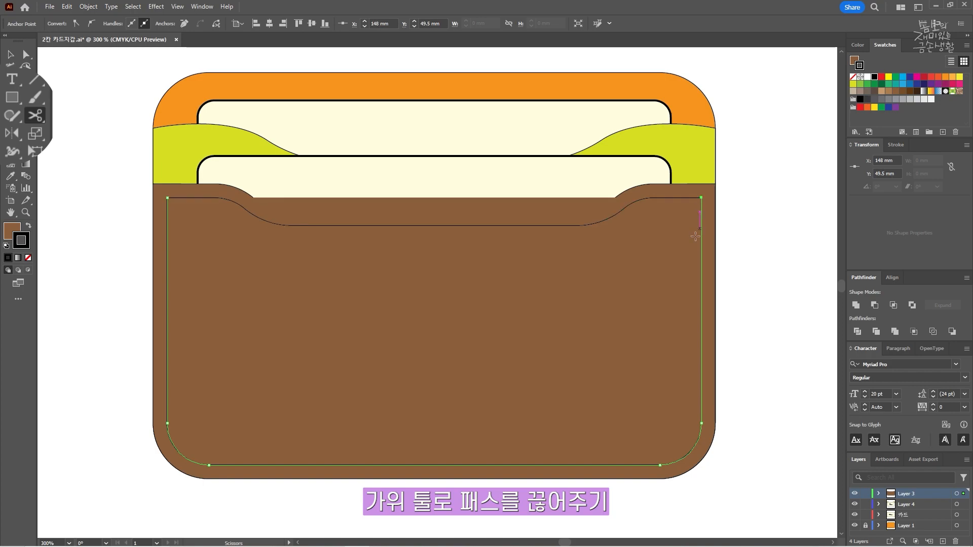
Delete the severed curved upper section of the inset path, leaving the sides and bottom as the stitching line.
key("ctrl+shift+a")
key("v")
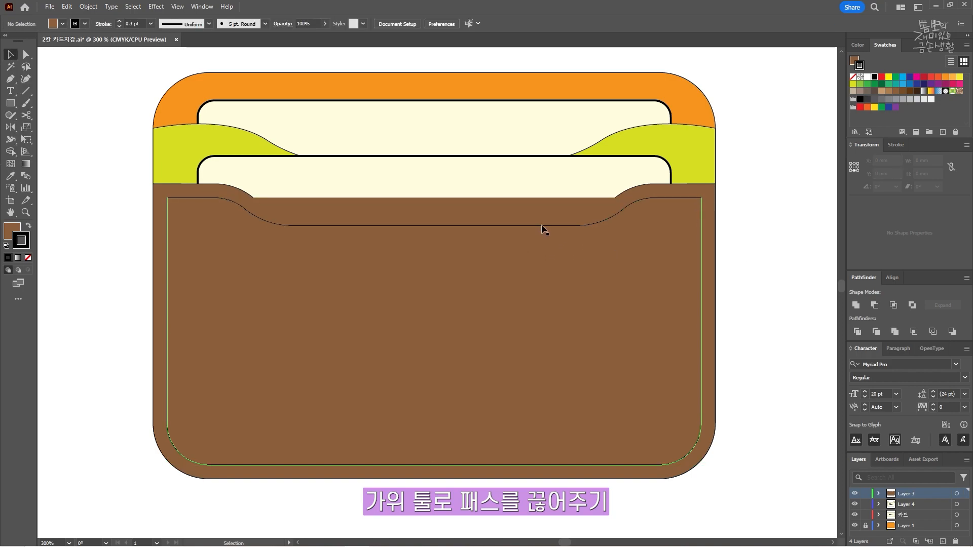
left_click(542, 224)
left_click_drag(541, 224, 616, 81)
scroll(644, 137, "up", 2)
key("Delete")
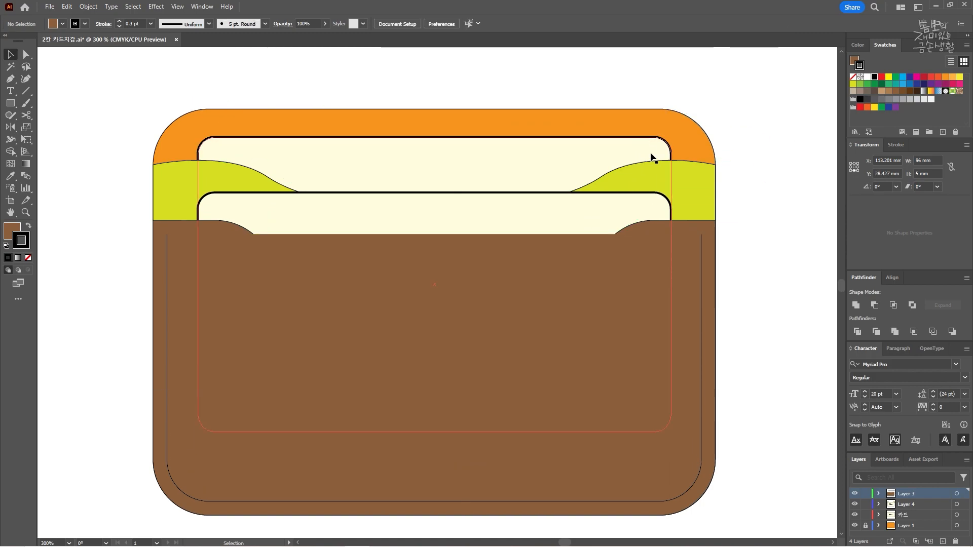
Give the stitching line on the brown pocket a white stroke and no fill.
left_click(702, 259)
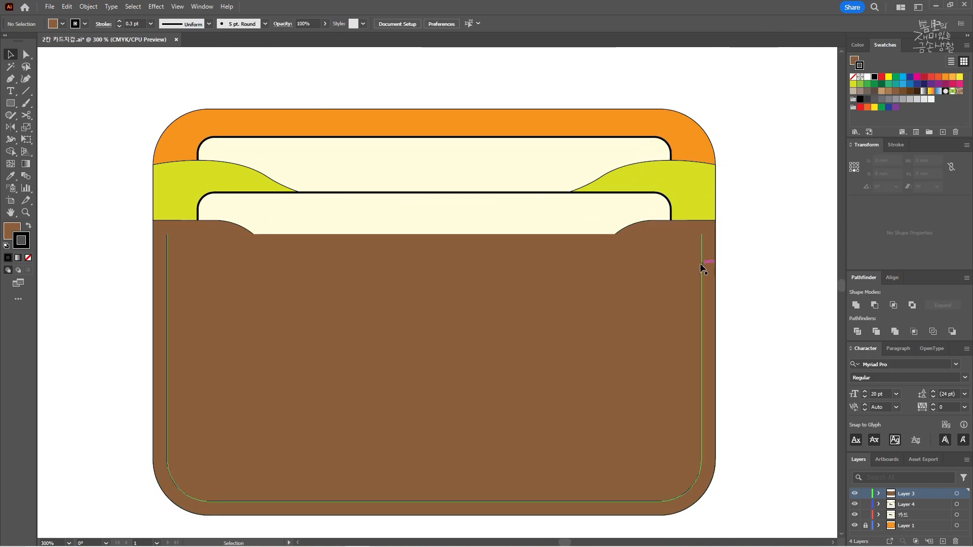
left_click(867, 77)
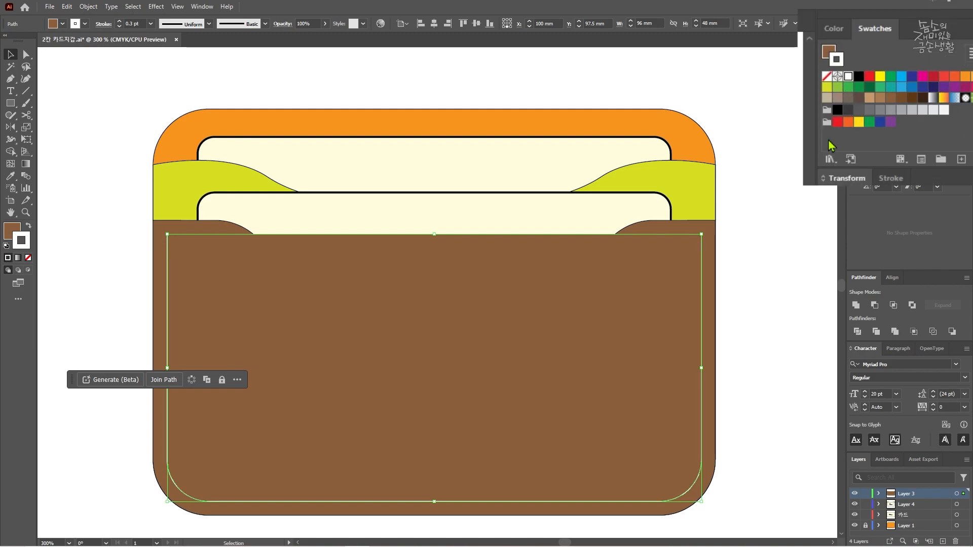
left_click(28, 257)
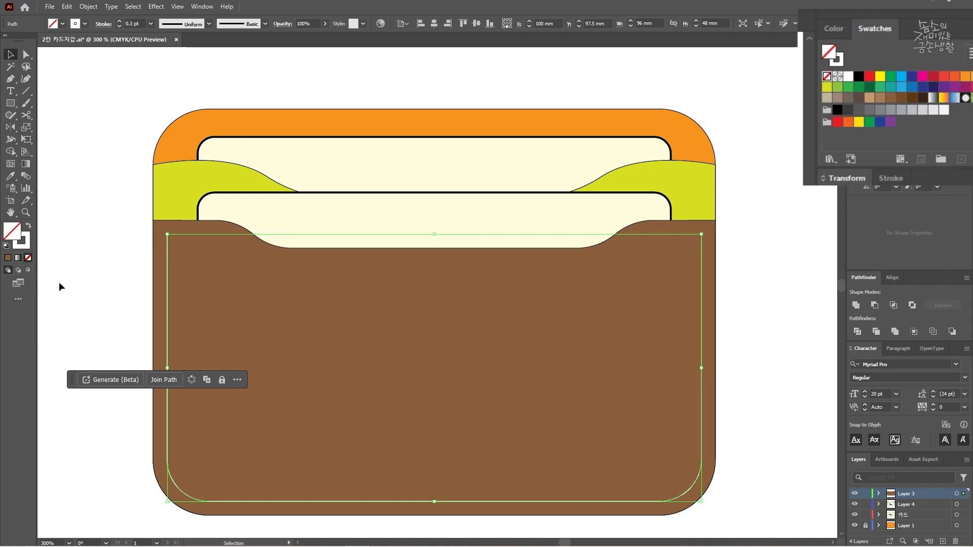
left_click(59, 282)
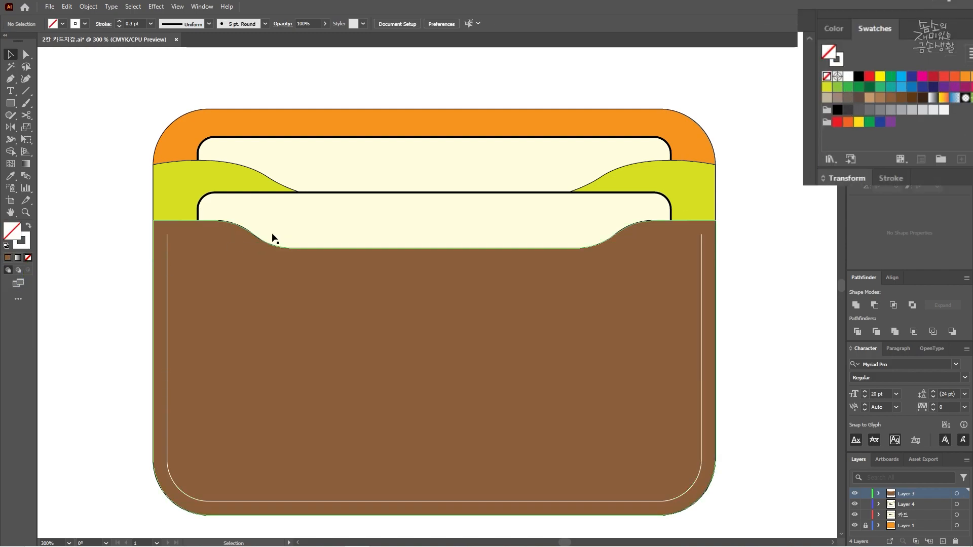
Examine the white stitching line's upper end and rounded lower corner on the brown pocket.
left_click(168, 262)
scroll(172, 262, "up", 2)
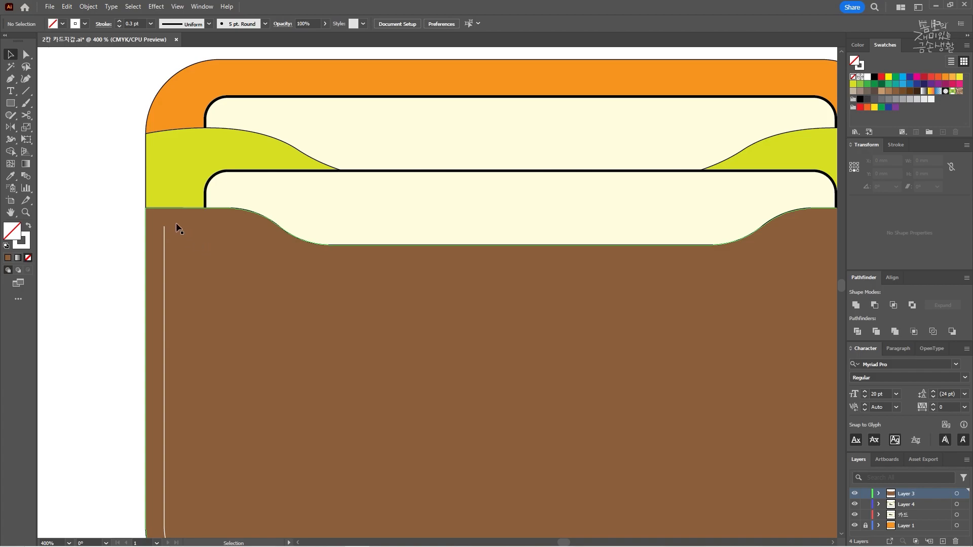
left_click(163, 226)
key("ctrl+minus")
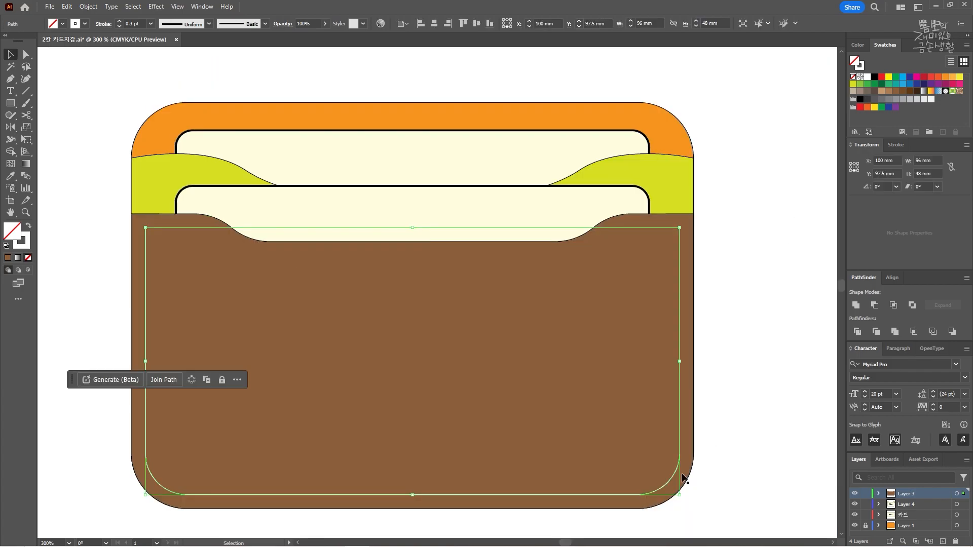
left_click(744, 397)
left_click(679, 451)
left_click(634, 415)
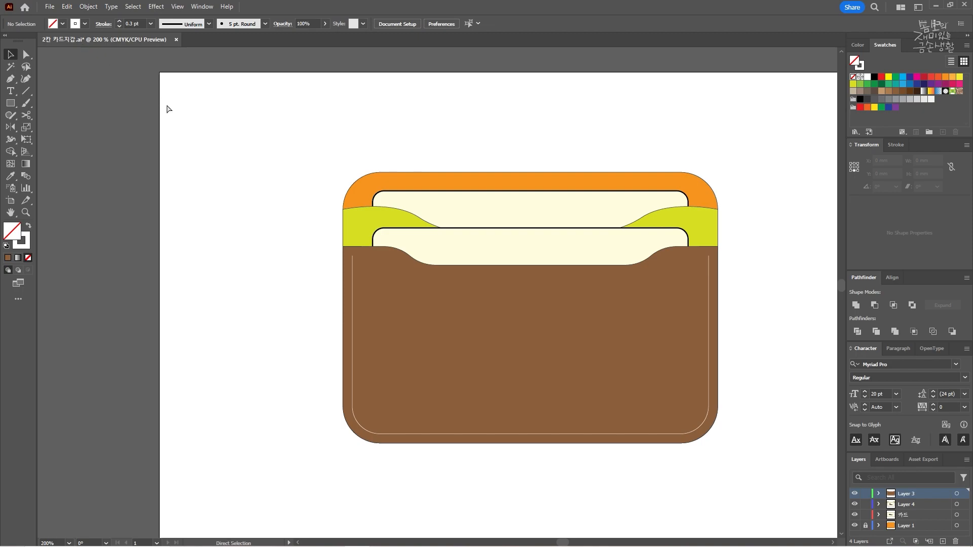
Save the document and give the brown pocket's stitching line a black stroke with no fill.
key("ctrl+s")
left_click_drag(782, 291, 591, 168)
scroll(612, 224, "down", 1)
left_click_drag(640, 289, 627, 279)
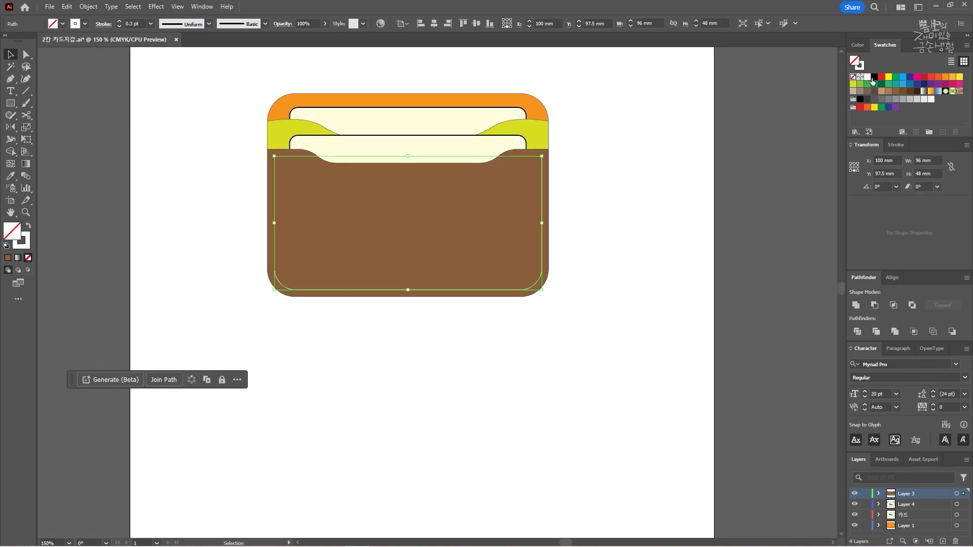
left_click(872, 78)
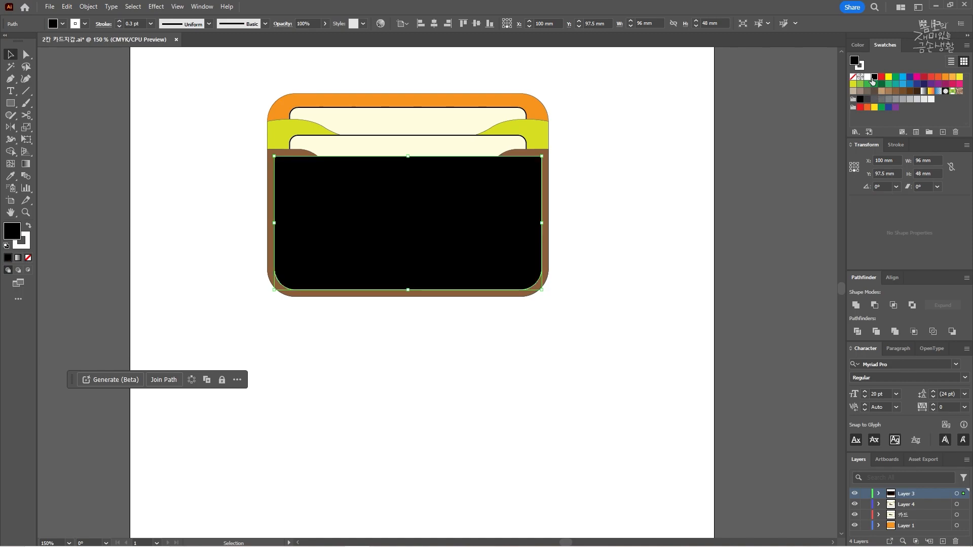
key("slash")
key("x")
left_click(612, 249)
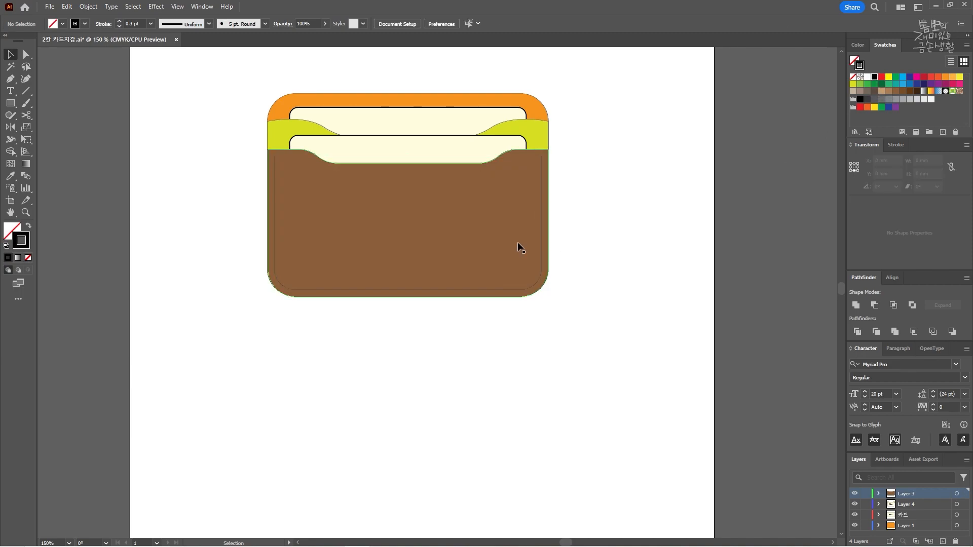
Remove the fill from the brown pocket, the yellow inner pocket and the orange back panel.
left_click(517, 242)
scroll(523, 150, "up", 2)
left_click(549, 139, "shift")
left_click(550, 77, "shift")
key("x")
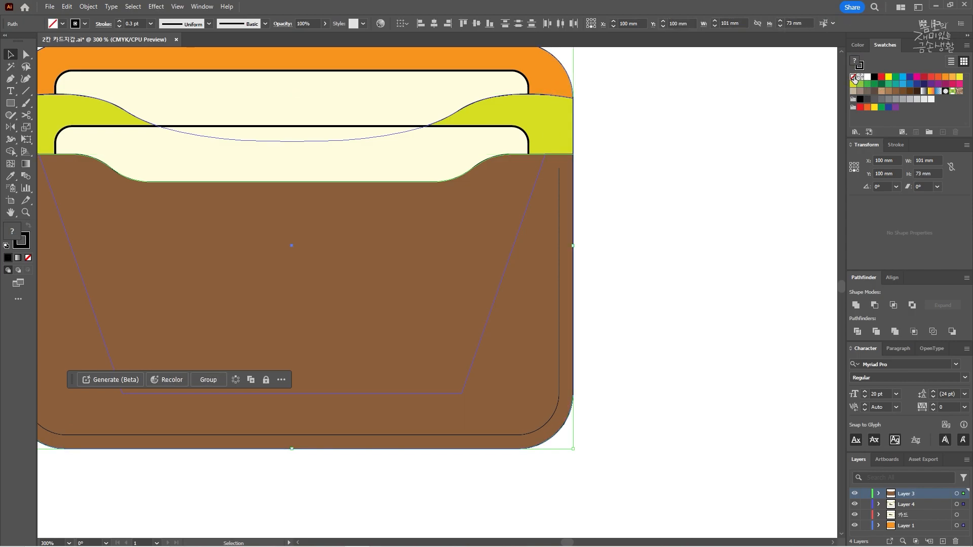
left_click(854, 77)
left_click(650, 282)
scroll(649, 282, "down", 1)
Move the front card from Layer 4 to the 카드 layer and hide that layer.
left_click(512, 190)
left_click_drag(963, 504, 964, 515)
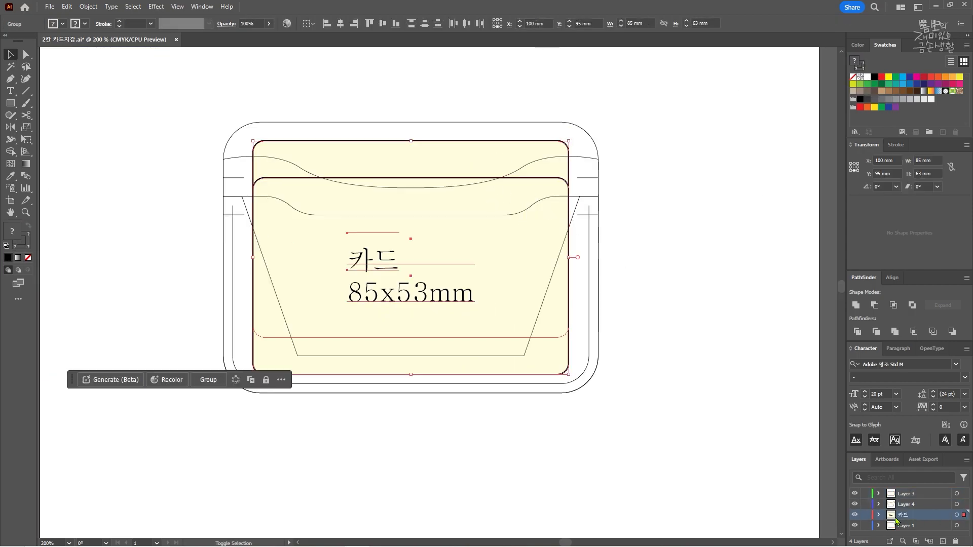
left_click(855, 515)
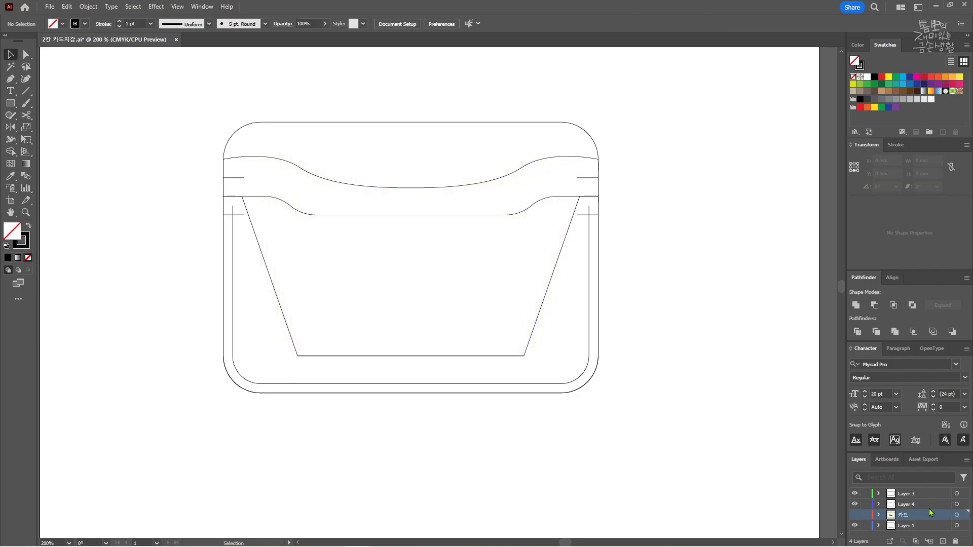
Separate the pattern pieces vertically on the page, placing the inner pocket below the back panel and the front pocket with its stitching line lowest.
left_click(957, 505)
scroll(510, 371, "down", 2)
left_click_drag(515, 274, 558, 410)
left_click_drag(477, 389, 460, 292)
left_click(462, 280)
left_click(495, 196, "shift")
left_click_drag(495, 196, 491, 412)
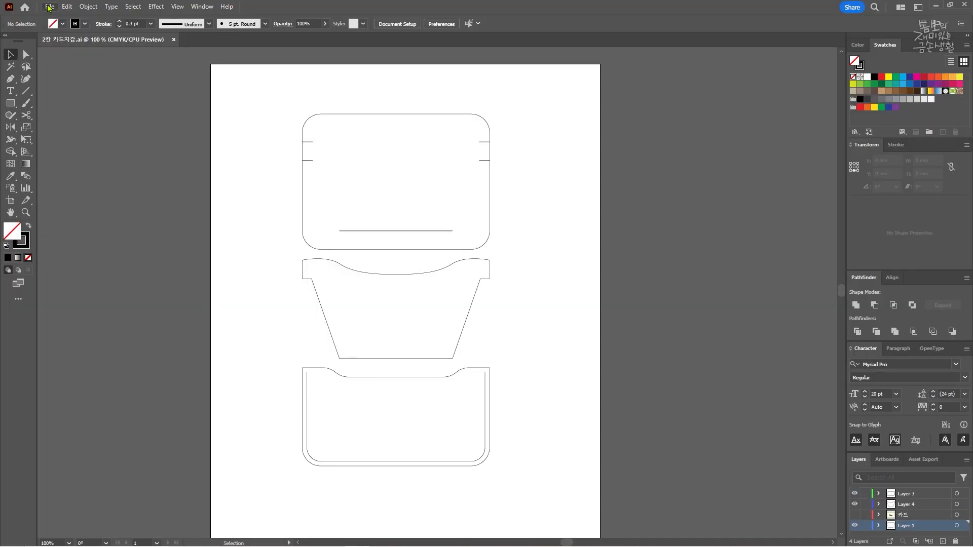
Choose the Canon MG3000 series printer in the print settings and close them without printing.
left_click(50, 6)
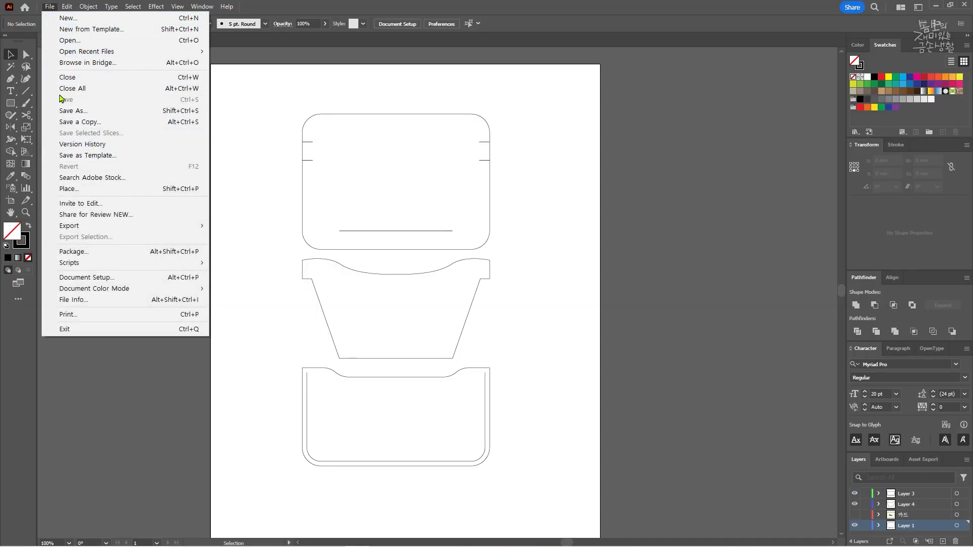
left_click(92, 316)
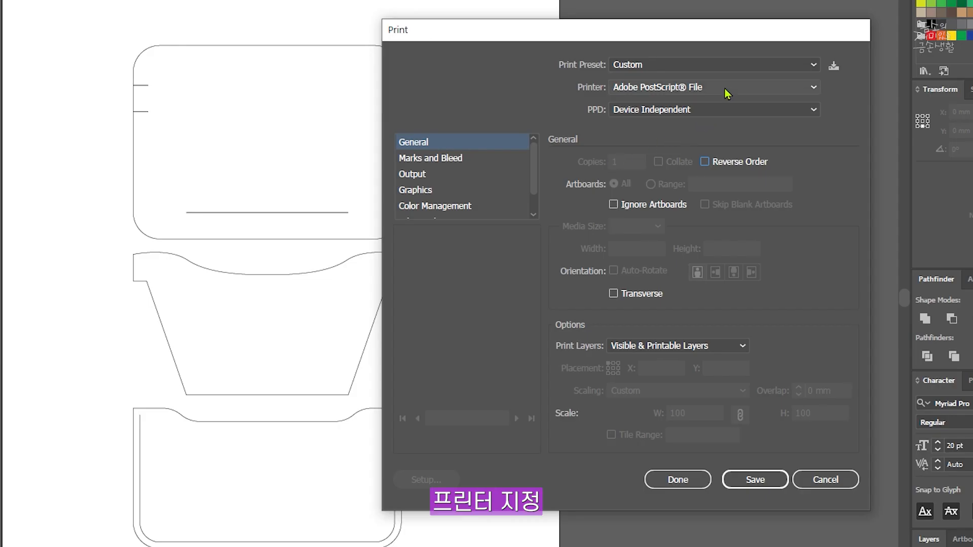
left_click(718, 144)
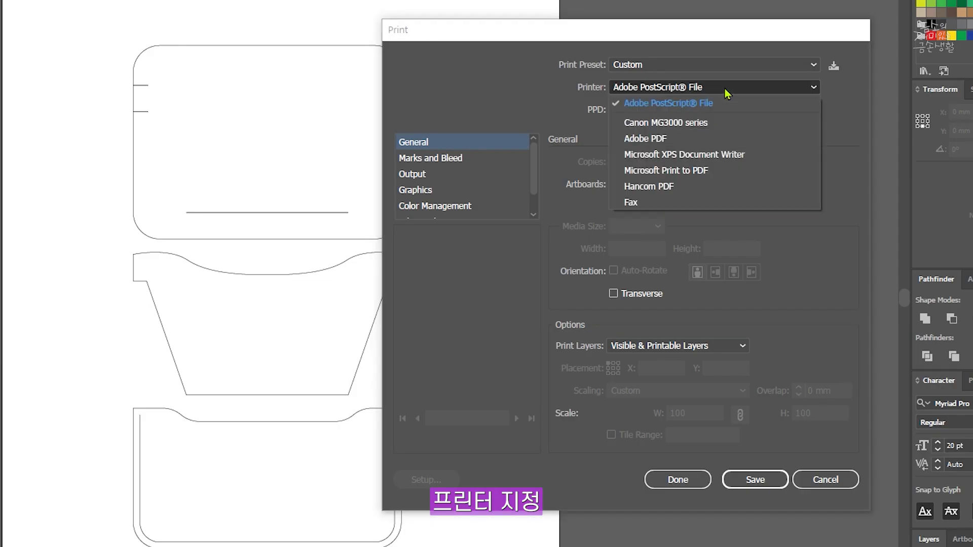
left_click(707, 123)
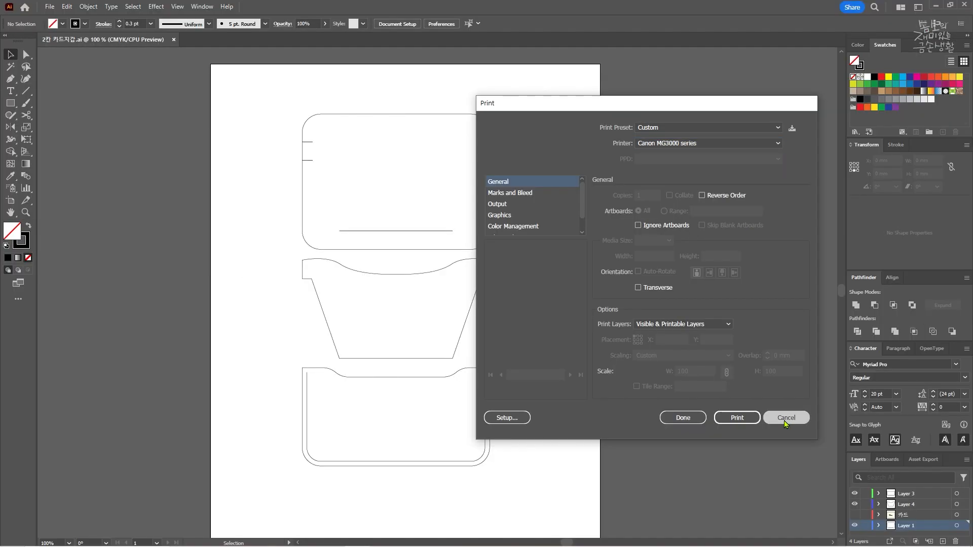
left_click(826, 480)
Draw a square right of the back panel and size it to 10 x 10 mm with constrained proportions.
key("ctrl+equal")
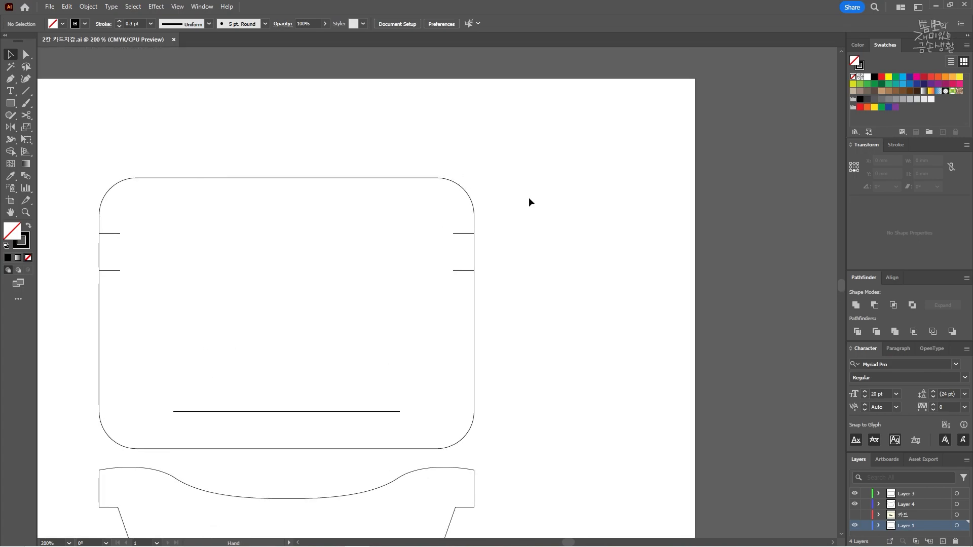
left_click(10, 105)
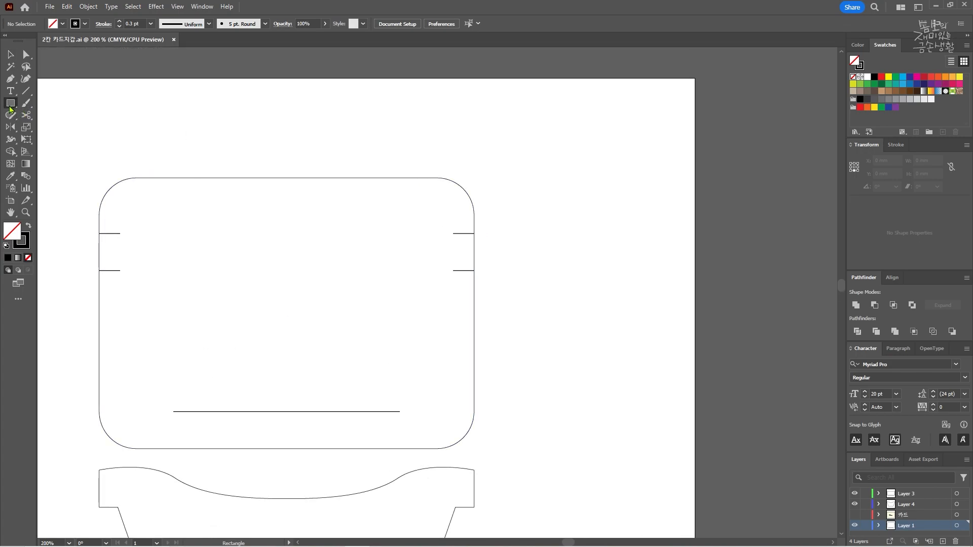
left_click_drag(531, 148, 591, 208)
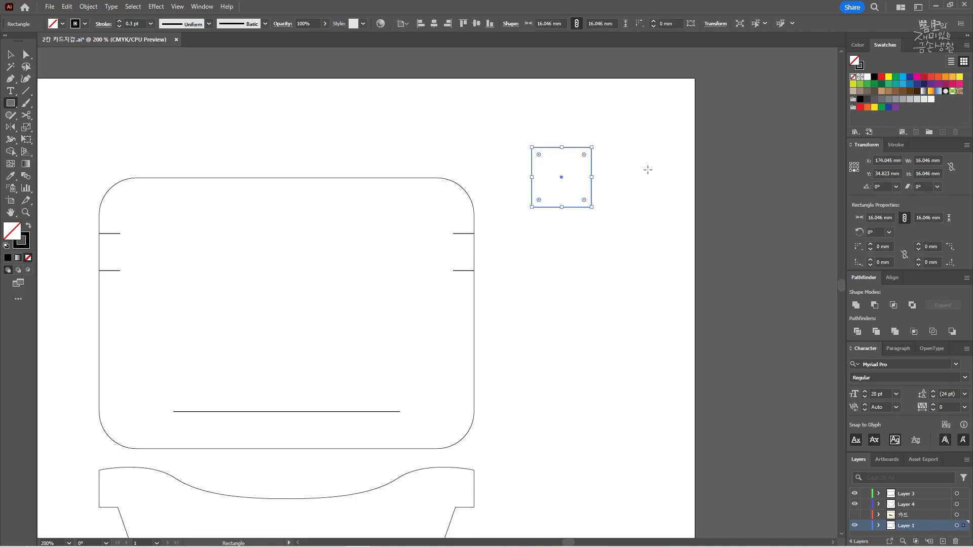
left_click(953, 167)
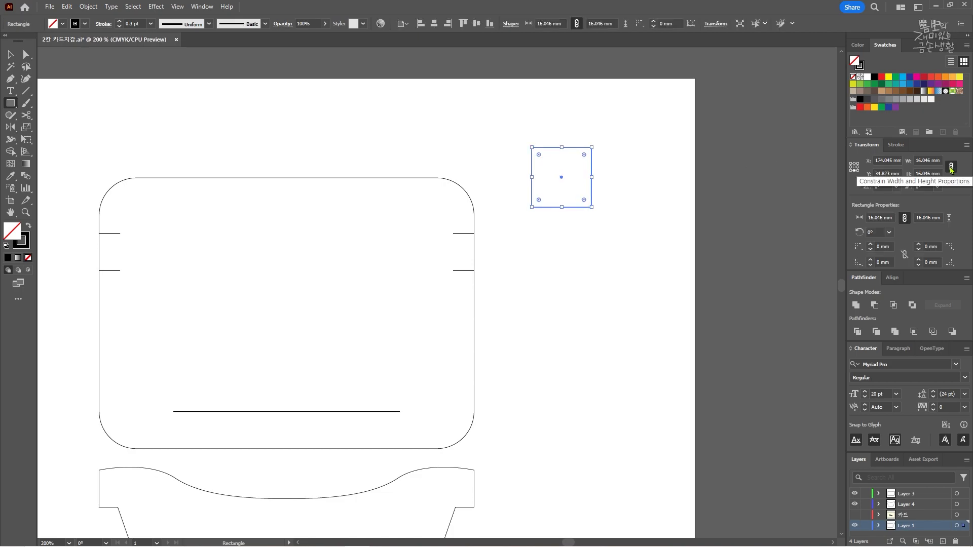
left_click(928, 158)
type("10")
key("Tab")
type("1")
key("Return")
key("v")
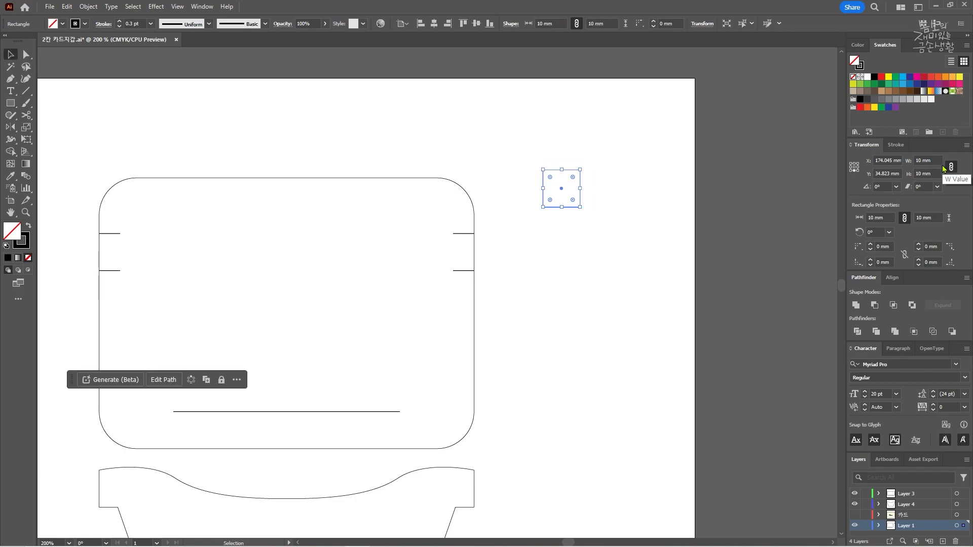
left_click(750, 324)
Move the square closer to the page's right edge and add the text label "10x10mm" beside it.
left_click_drag(569, 206, 629, 196)
scroll(629, 197, "up", 1)
left_click(618, 215)
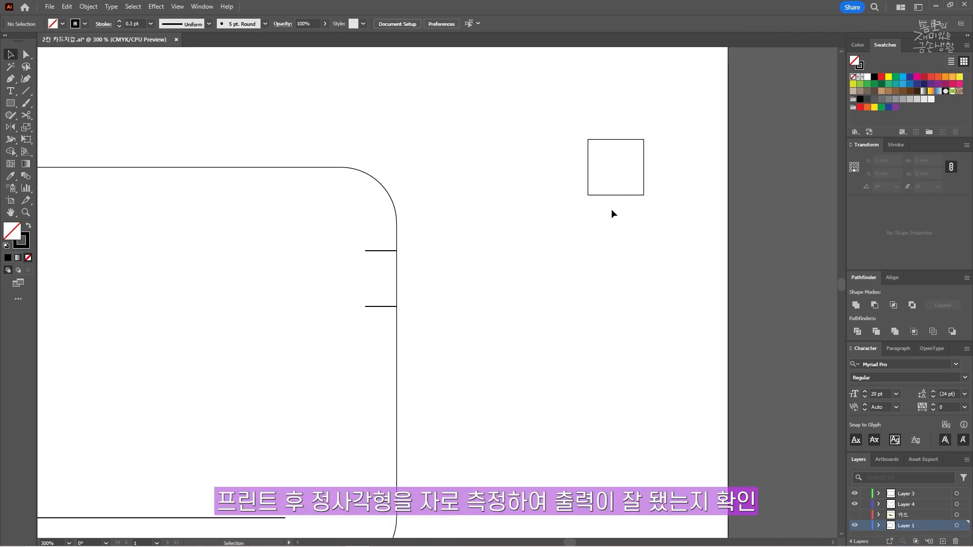
key("t")
left_click(603, 208)
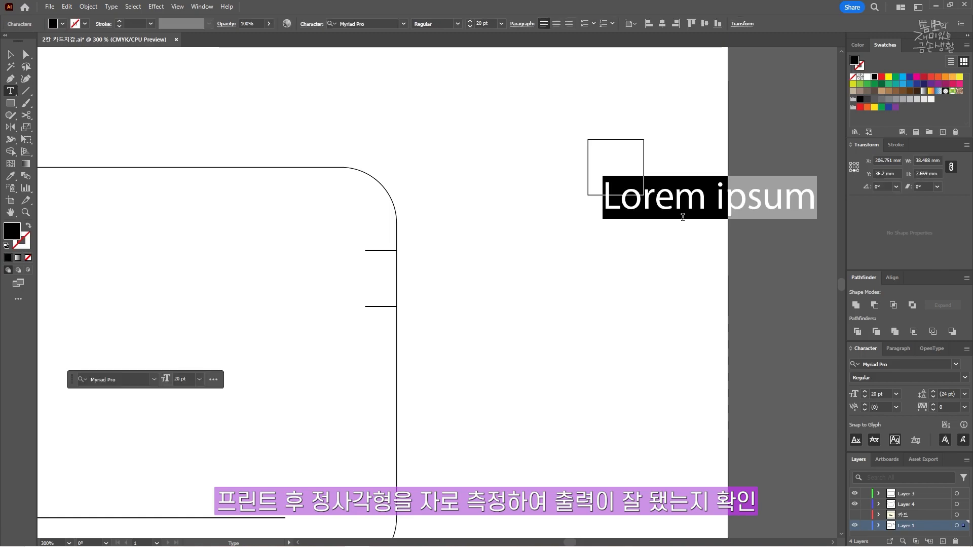
type("10mm")
key("BackSpace")
key("BackSpace")
key("BackSpace")
type("0x10mm")
key("Escape")
Position the 10x10mm label beneath the square and move both closer to the page's upper right corner.
left_click_drag(680, 203, 605, 196)
scroll(621, 290, "down", 2)
scroll(621, 295, "down", 1)
left_click(599, 228, "shift")
left_click(646, 273)
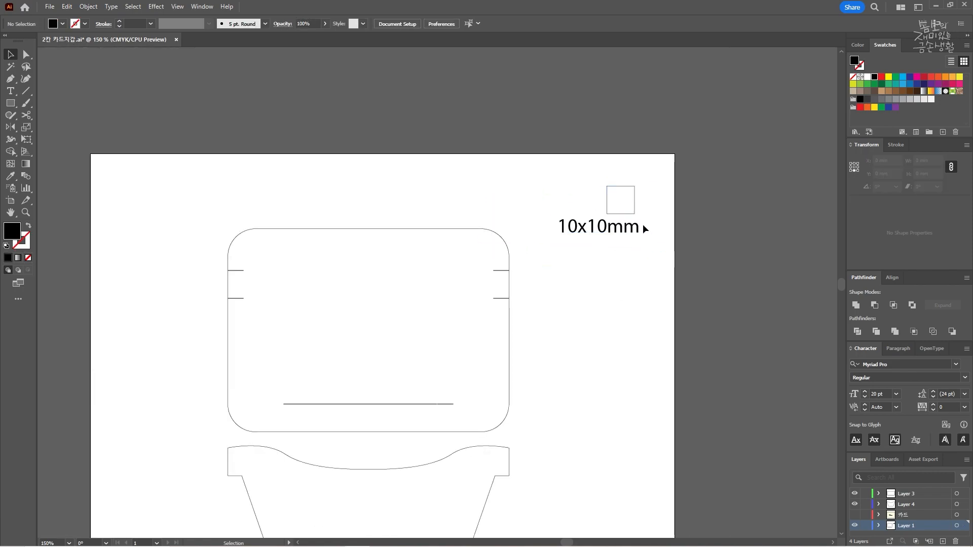
scroll(646, 230, "up", 2)
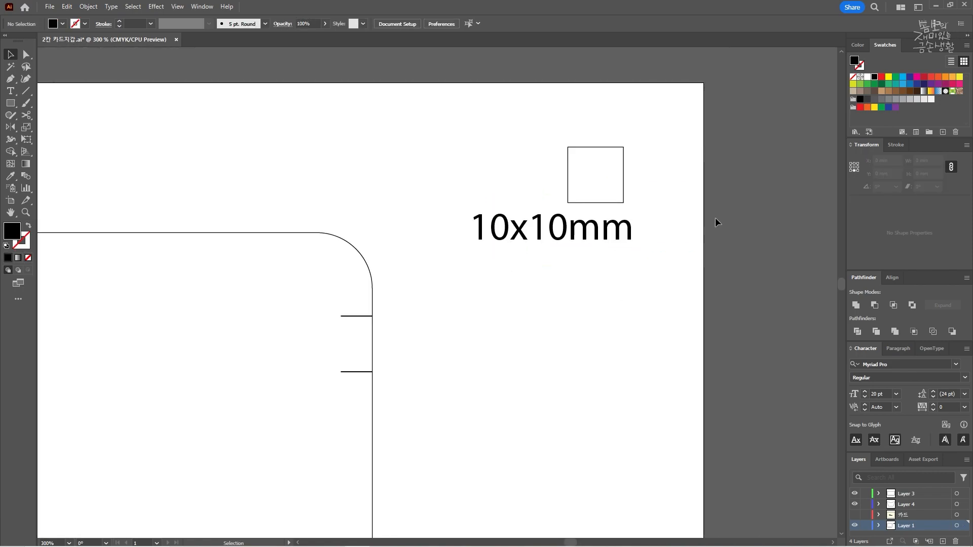
Check the reference square's dimensions and save the document.
left_click(614, 202)
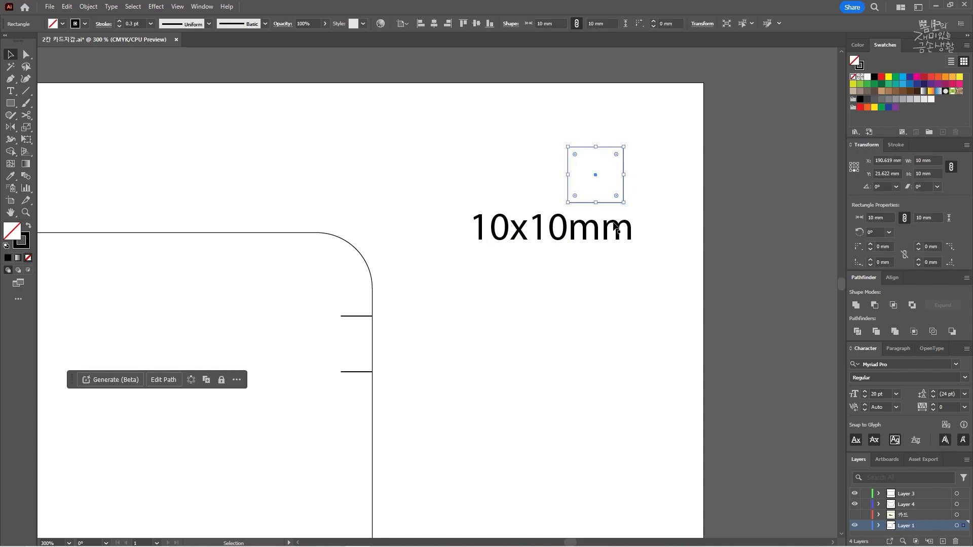
left_click(557, 349)
left_click_drag(556, 357, 628, 360)
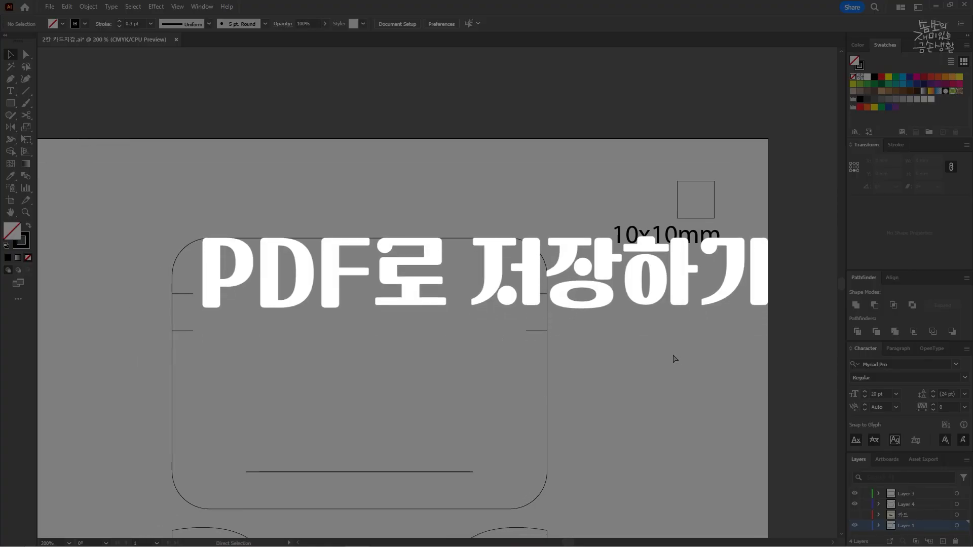
key("ctrl+s")
scroll(680, 317, "down", 2)
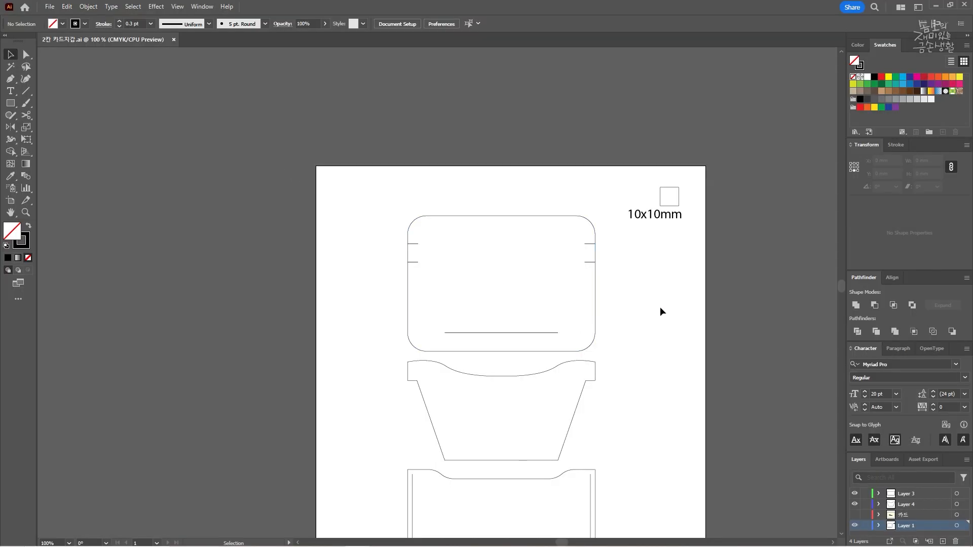
left_click_drag(660, 307, 613, 230)
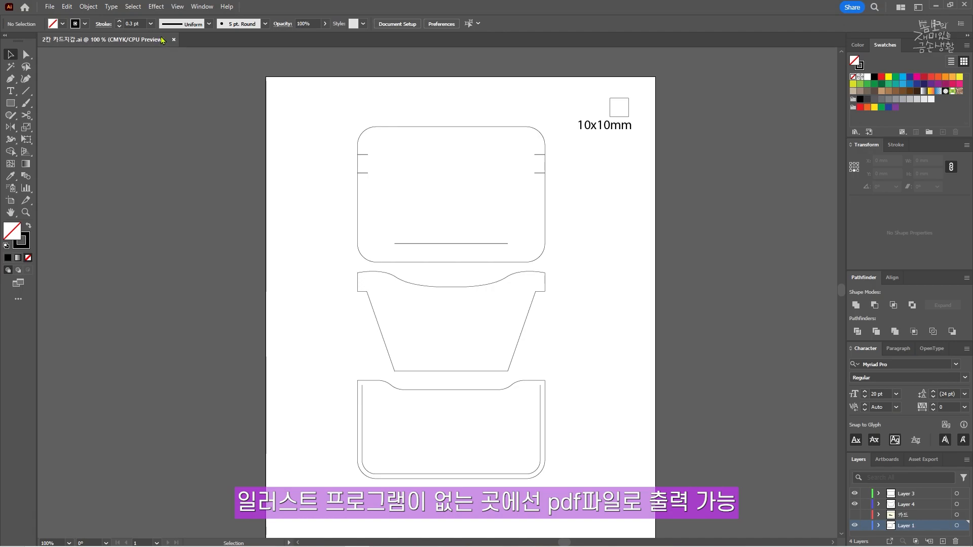
Save a copy of the pattern as the Adobe PDF file 2칸 카드지갑.pdf using the [Illustrator Default] preset.
left_click(50, 7)
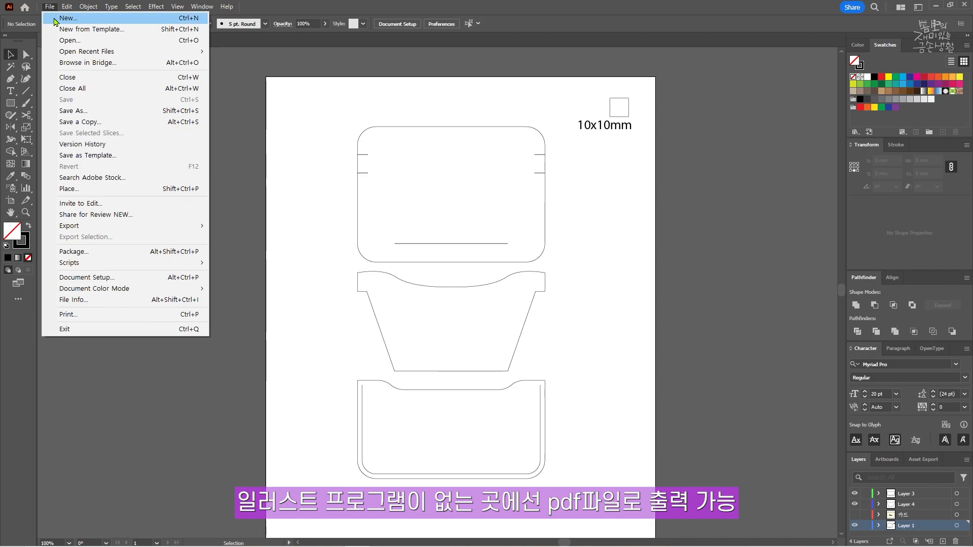
left_click(96, 115)
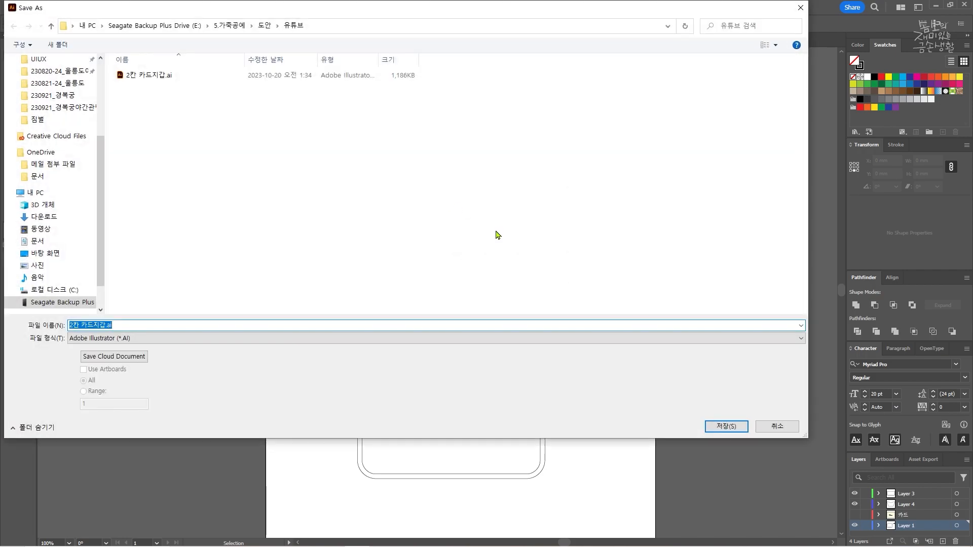
left_click(169, 338)
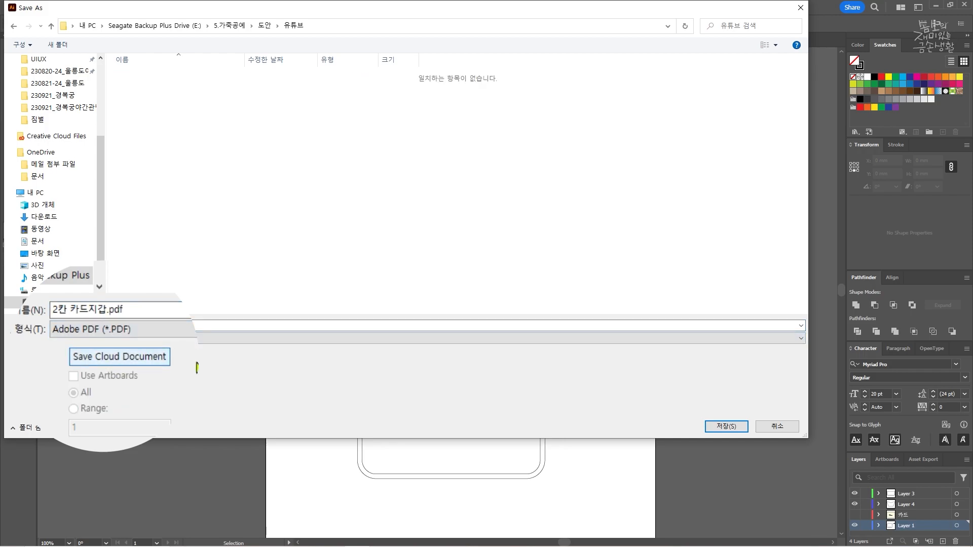
left_click(725, 427)
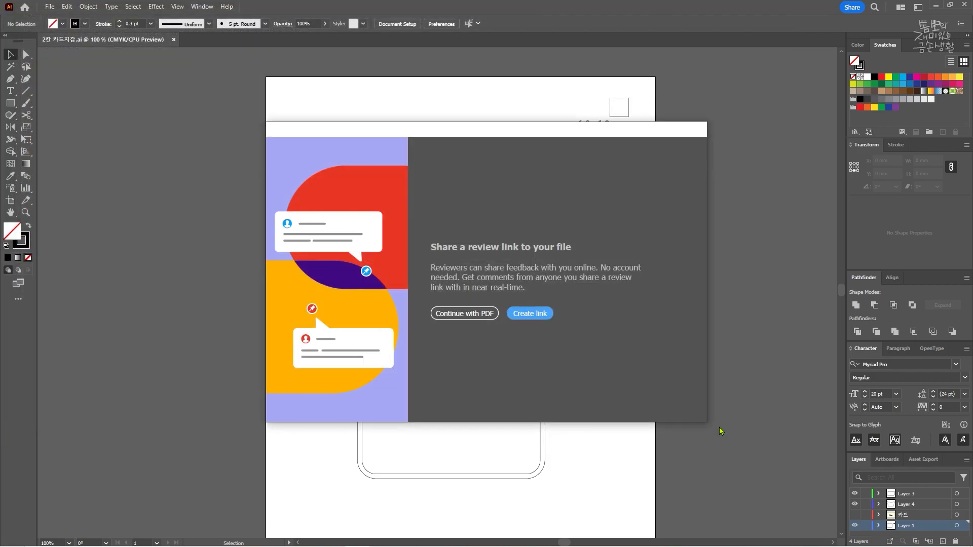
left_click(465, 314)
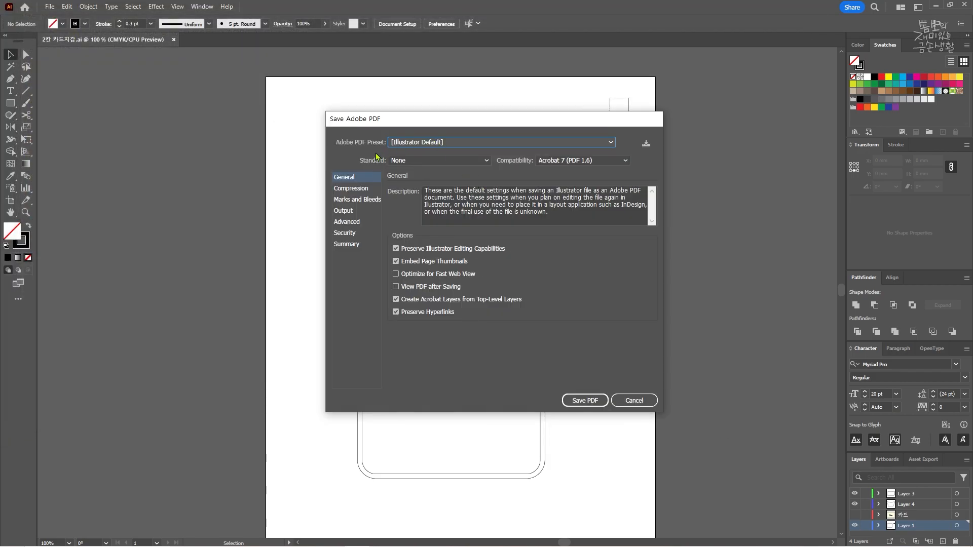
left_click(585, 403)
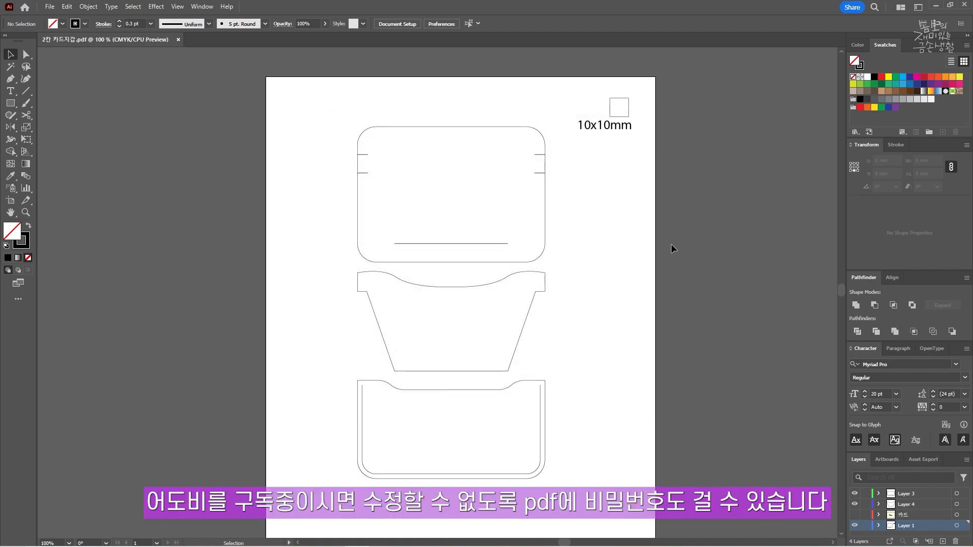
Find 2칸 카드지갑.pdf in the 유튜브 folder in File Explorer and open it in Adobe Acrobat.
key("super+e")
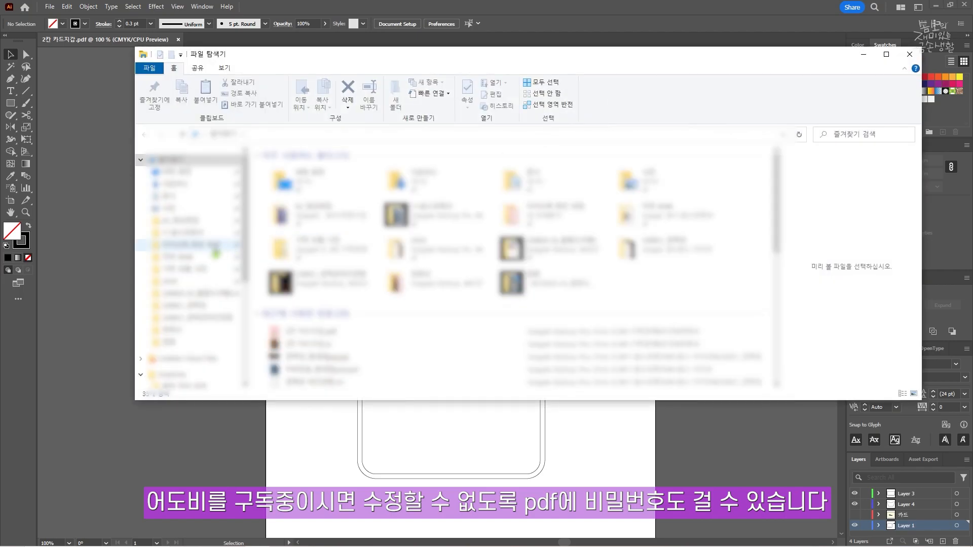
left_click(215, 247)
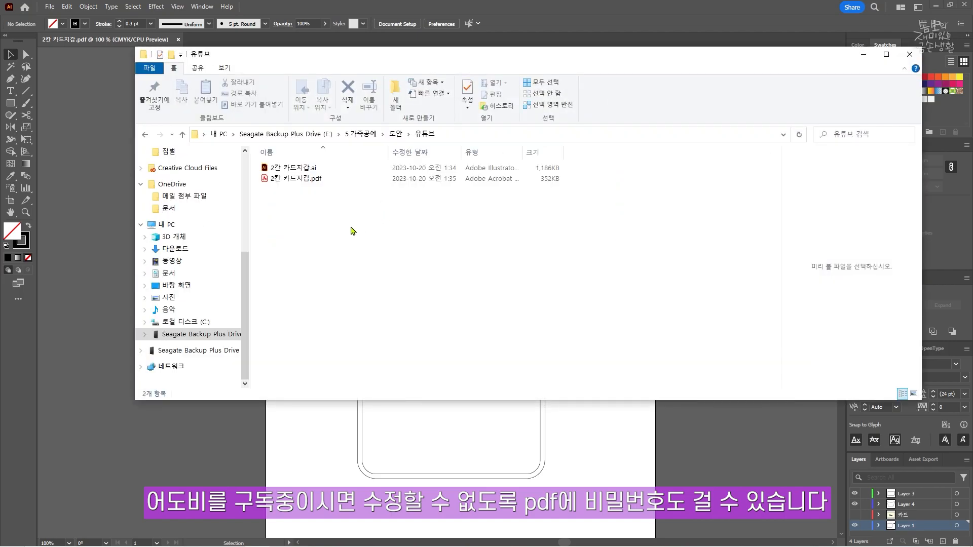
left_click(298, 180)
double_click(296, 180)
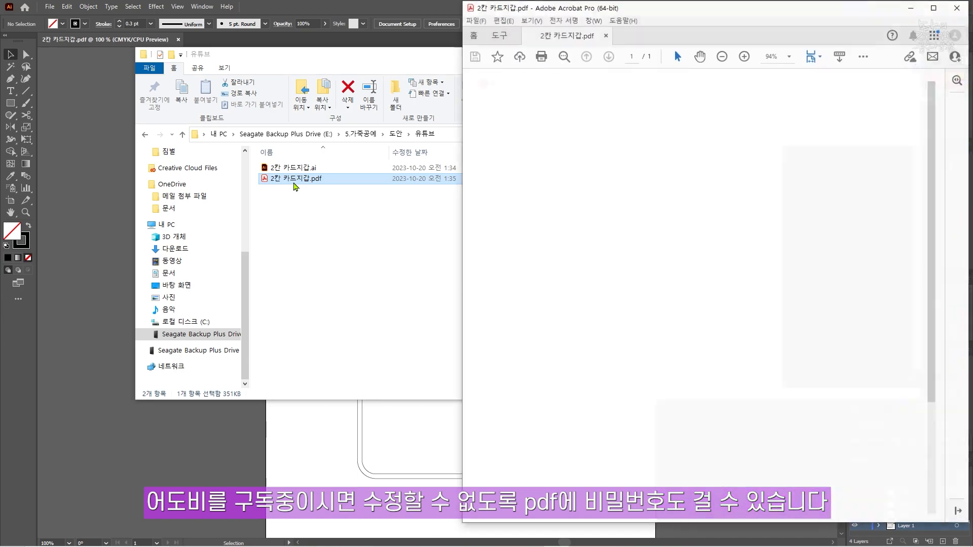
Inspect the whole PDF page in a maximized Acrobat window, including the 10x10mm reference square, and close the viewer.
left_click_drag(720, 12, 522, 2)
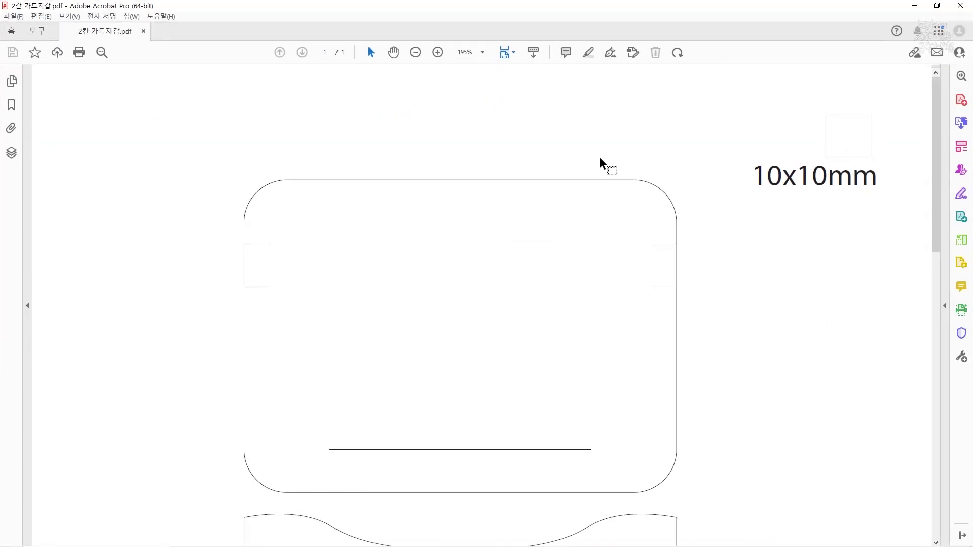
left_click(416, 53)
left_click(416, 52)
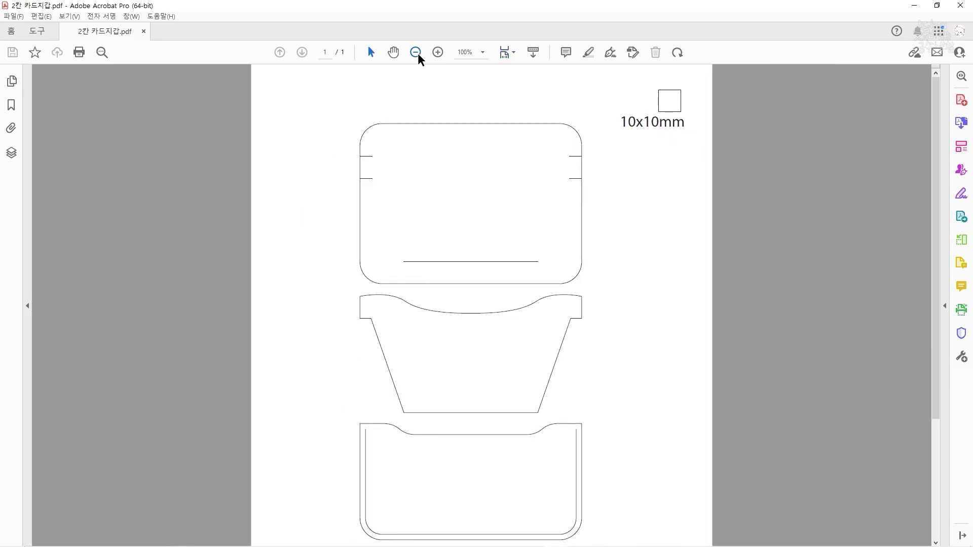
left_click(416, 52)
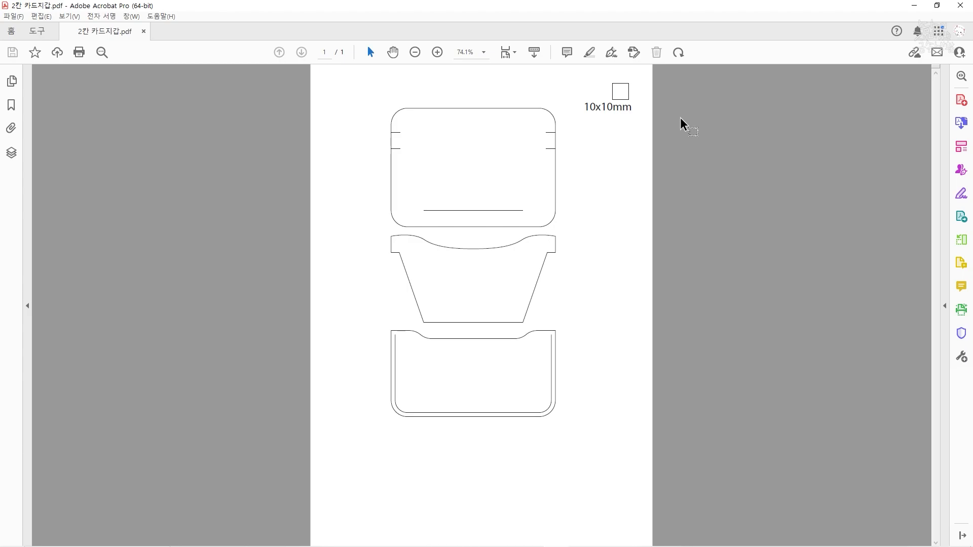
left_click(960, 5)
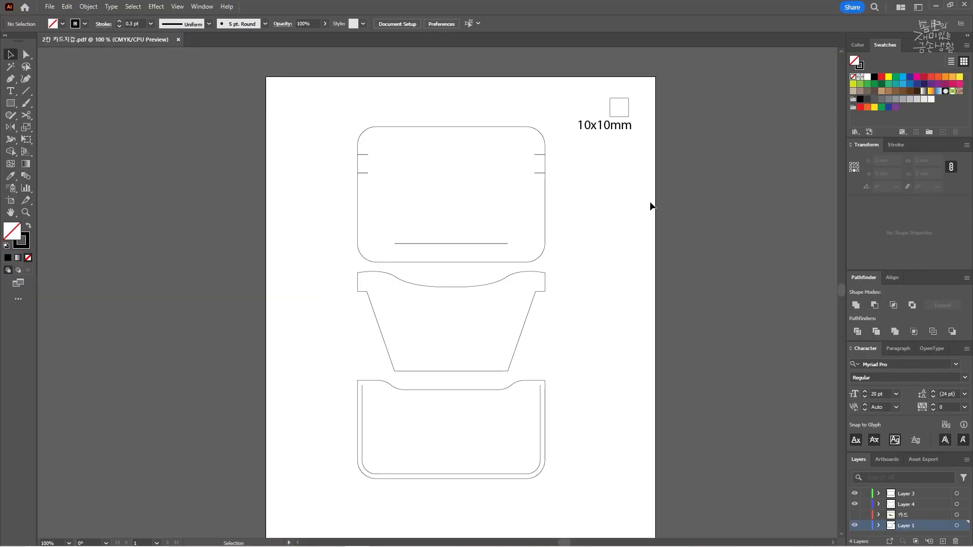